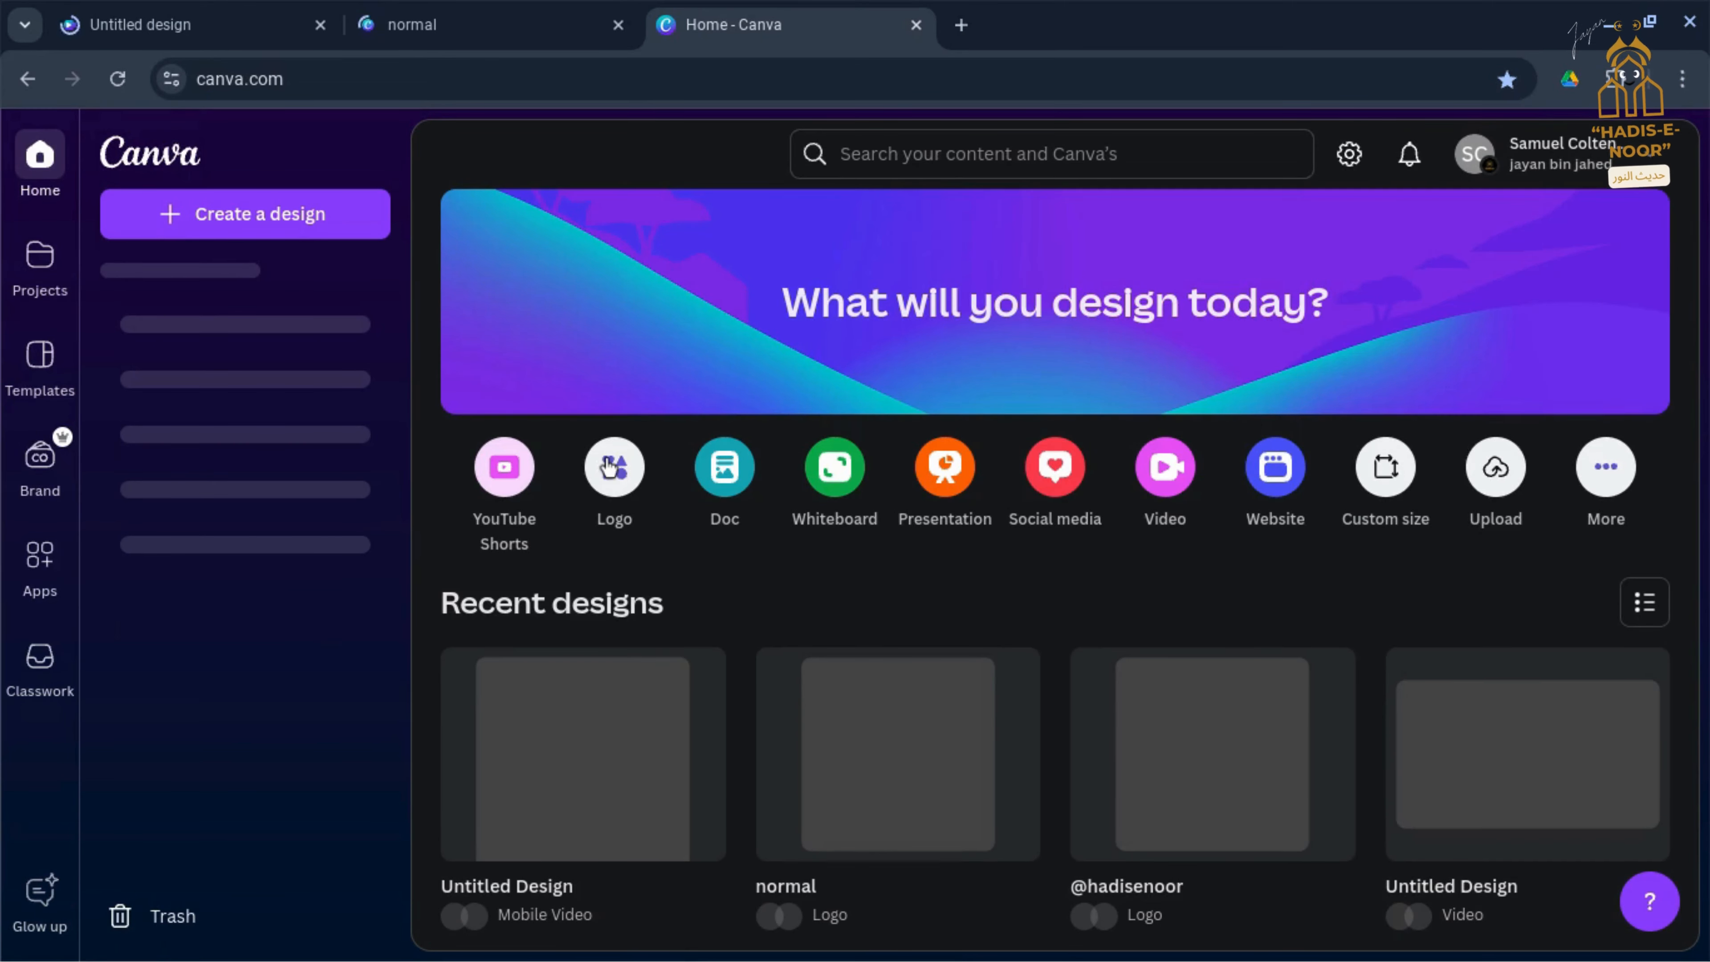
# Step: Create a new logo design and search the logo templates for "Masjid member"
pyautogui.click(608, 480)
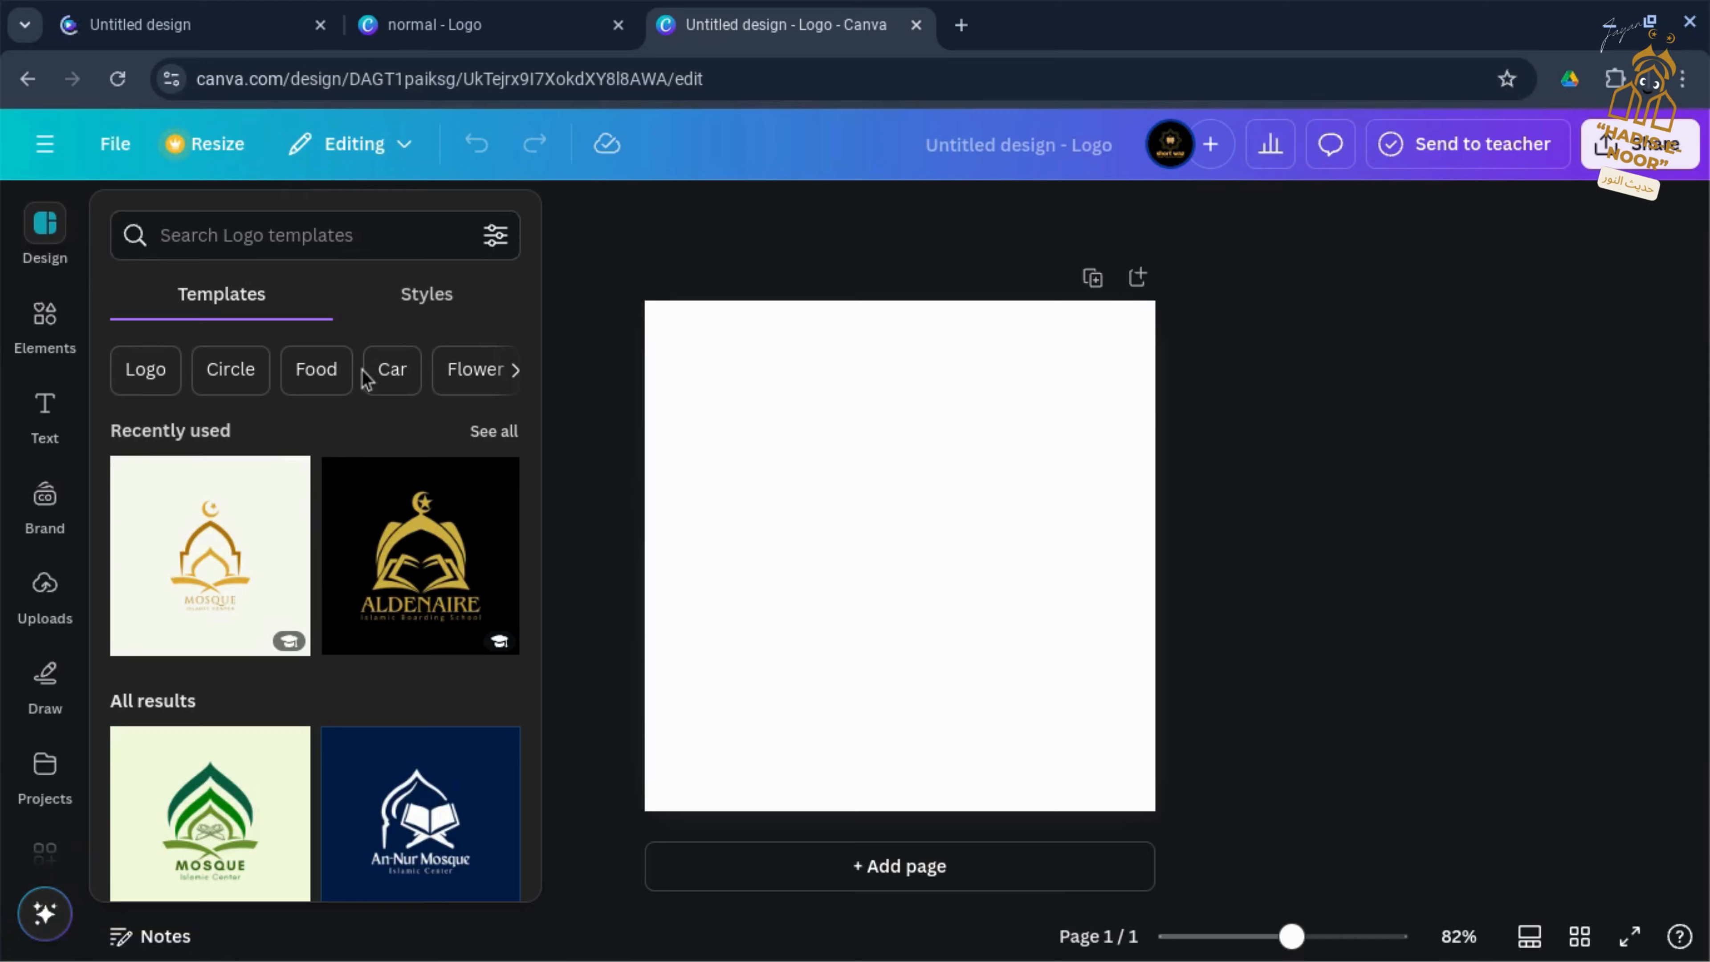
pyautogui.click(288, 231)
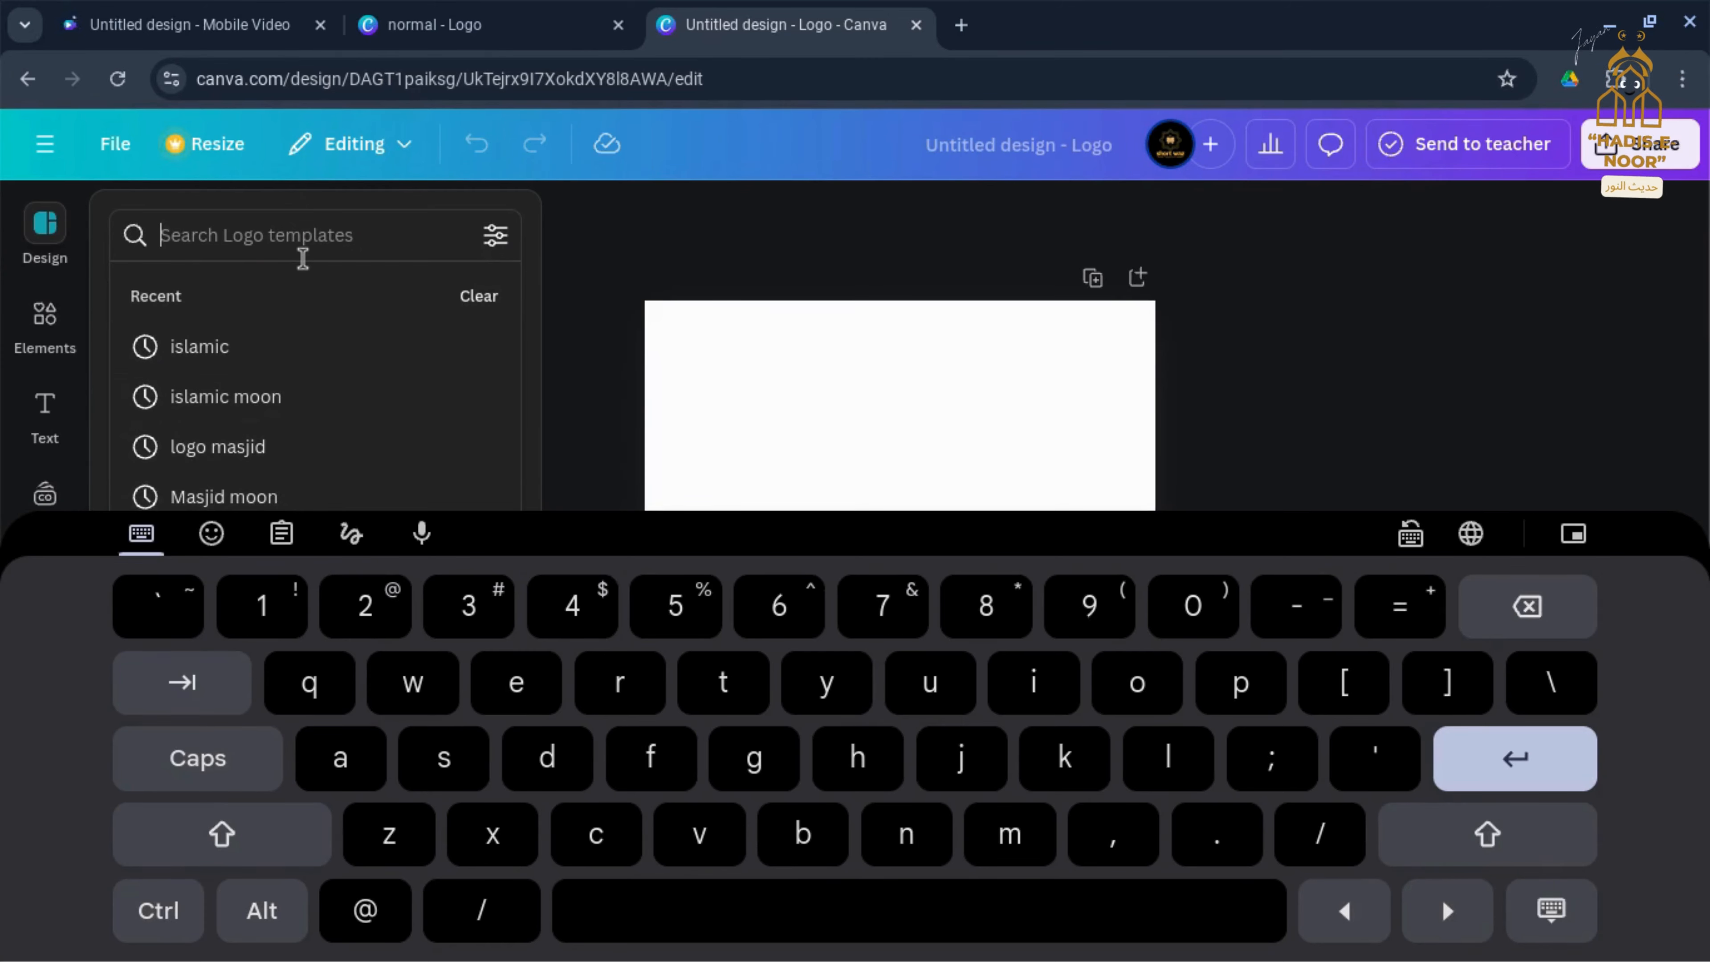
pyautogui.write('m')
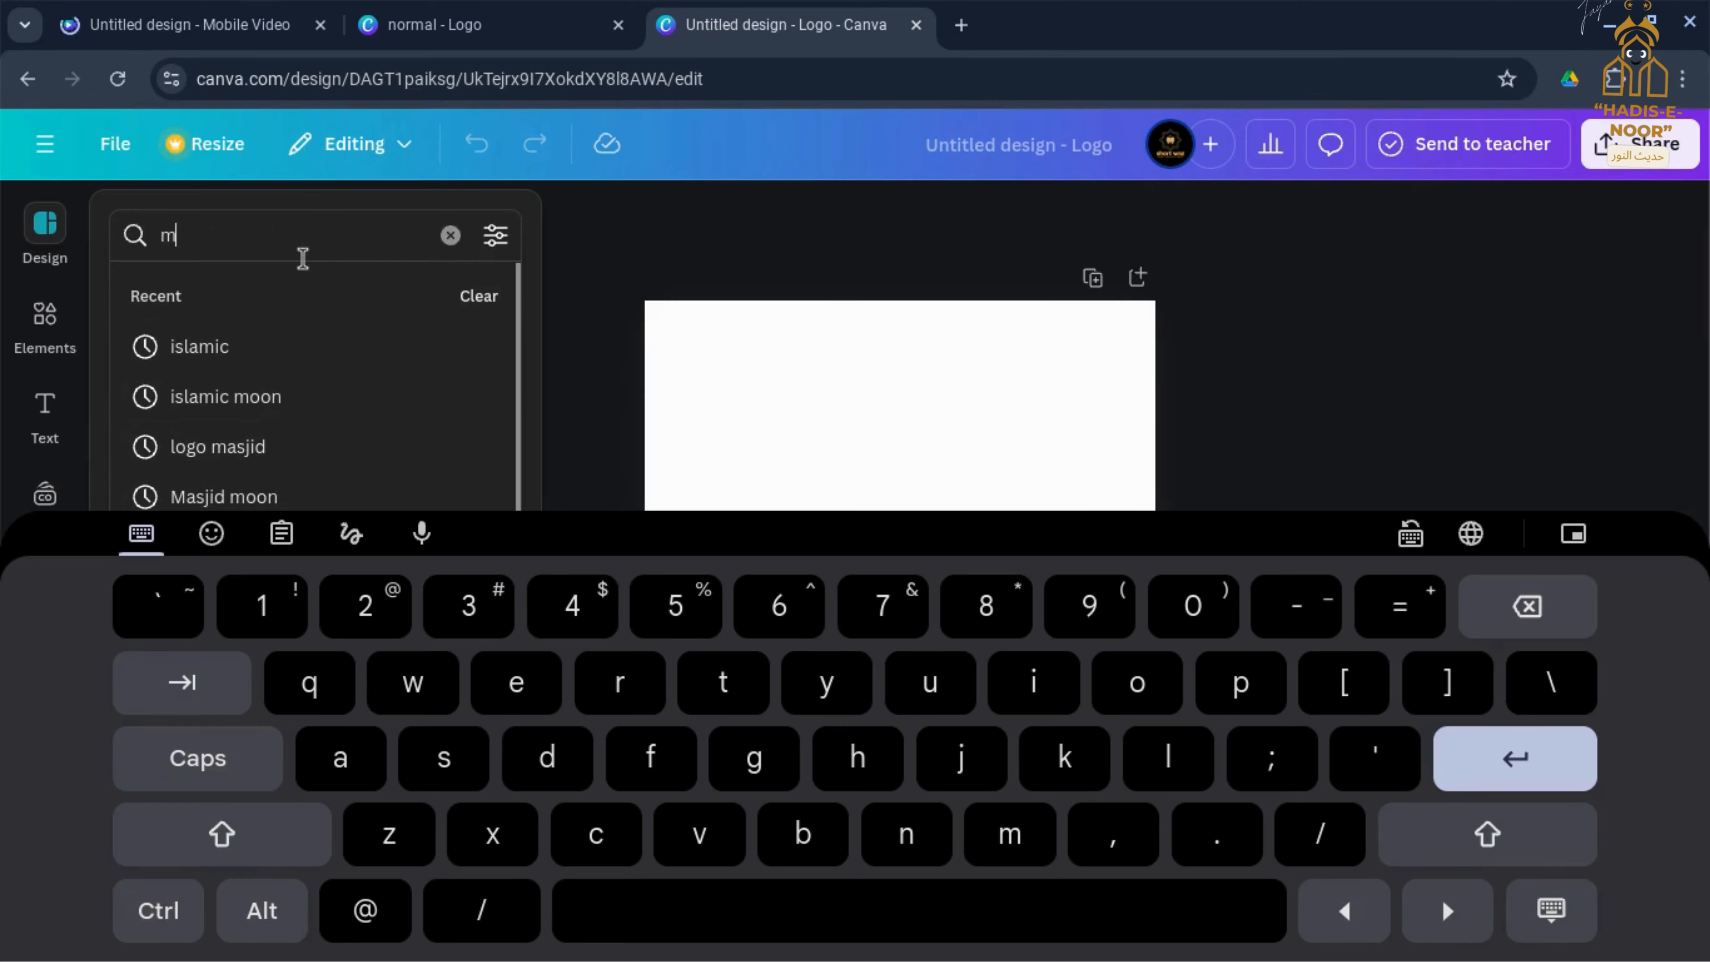
pyautogui.write('asji')
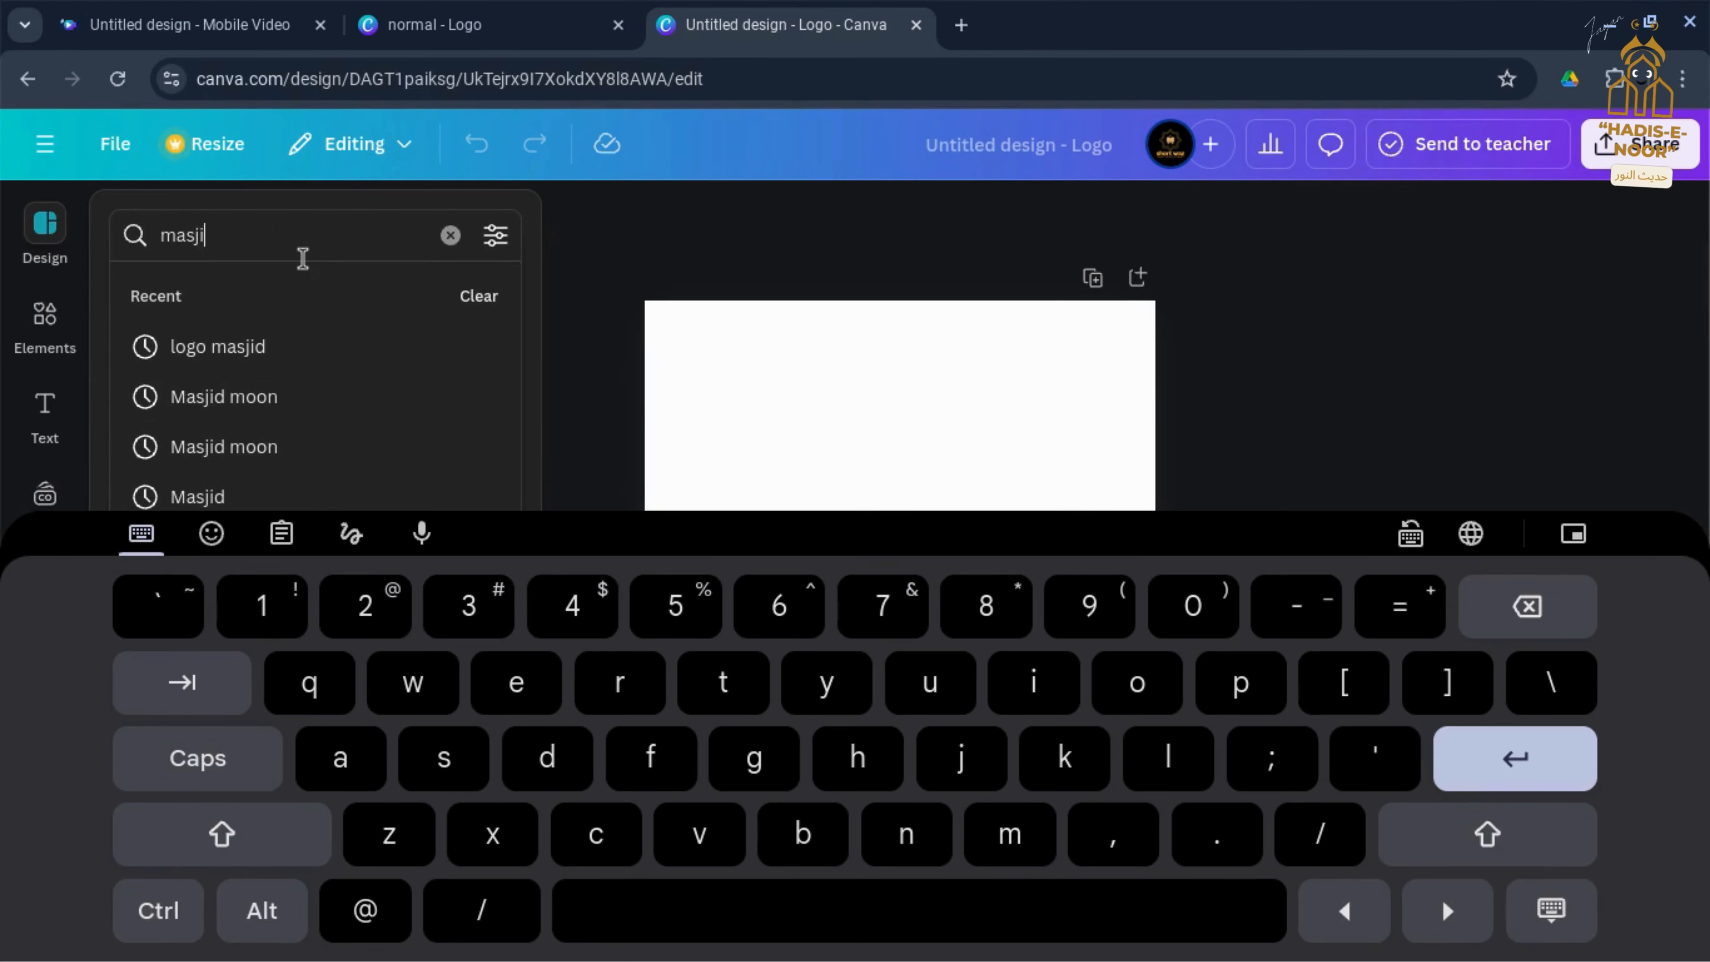
pyautogui.write('d  ')
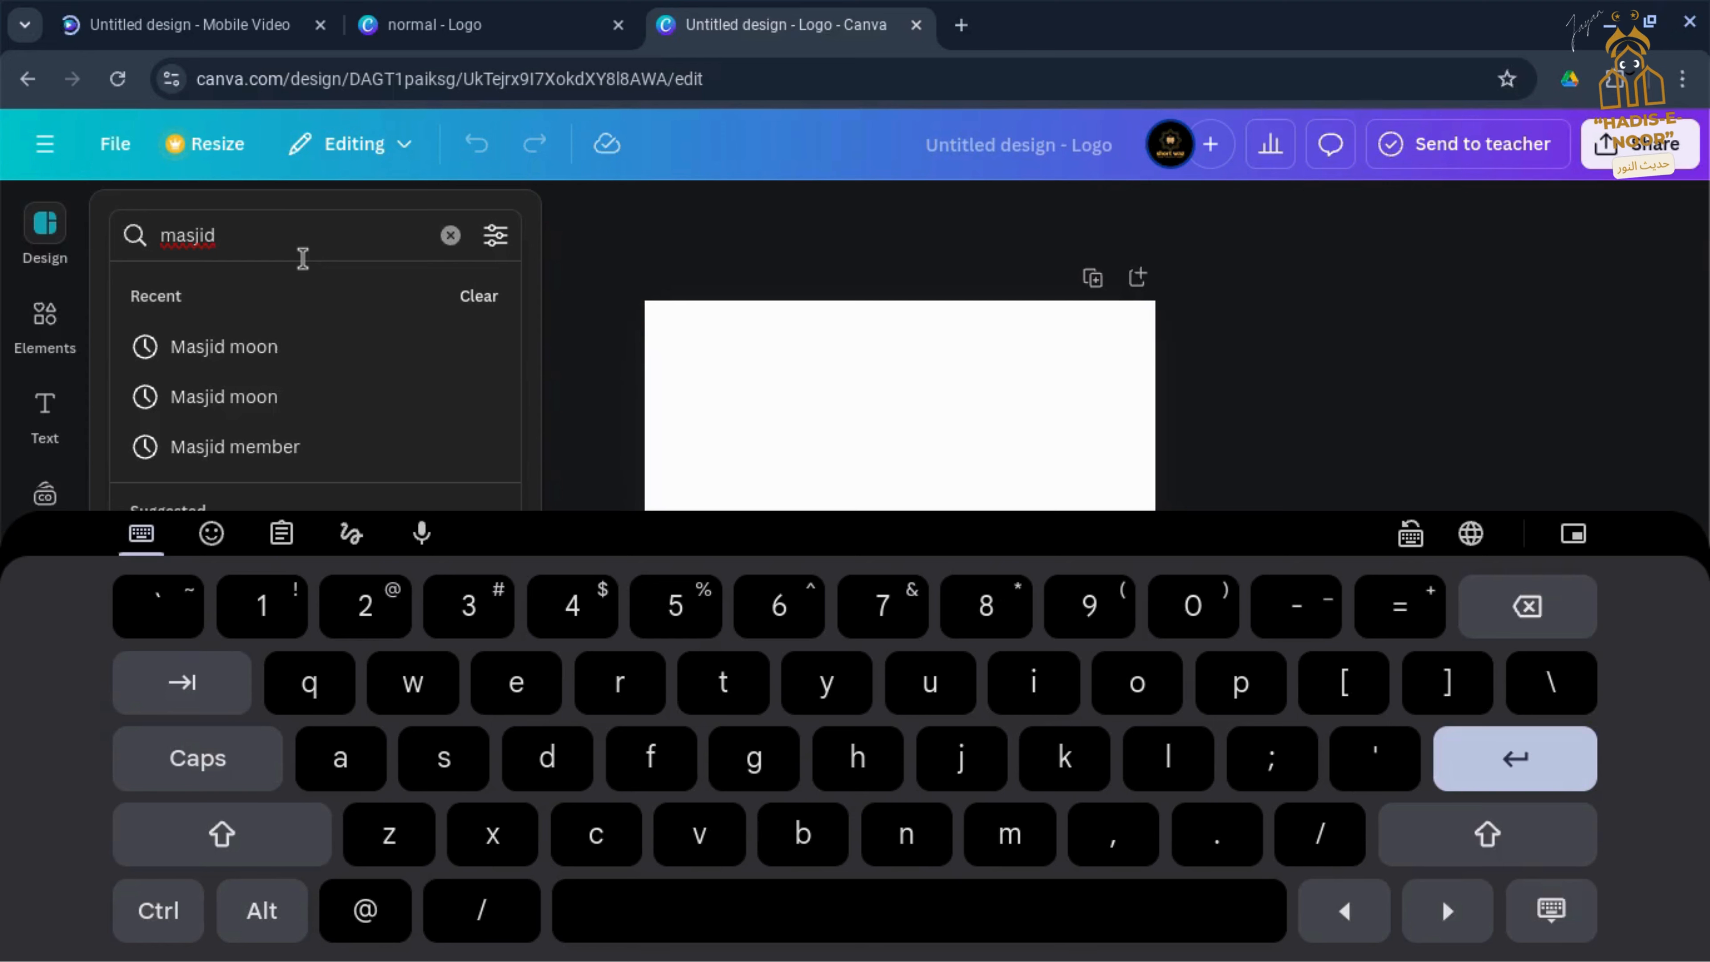
pyautogui.write('me')
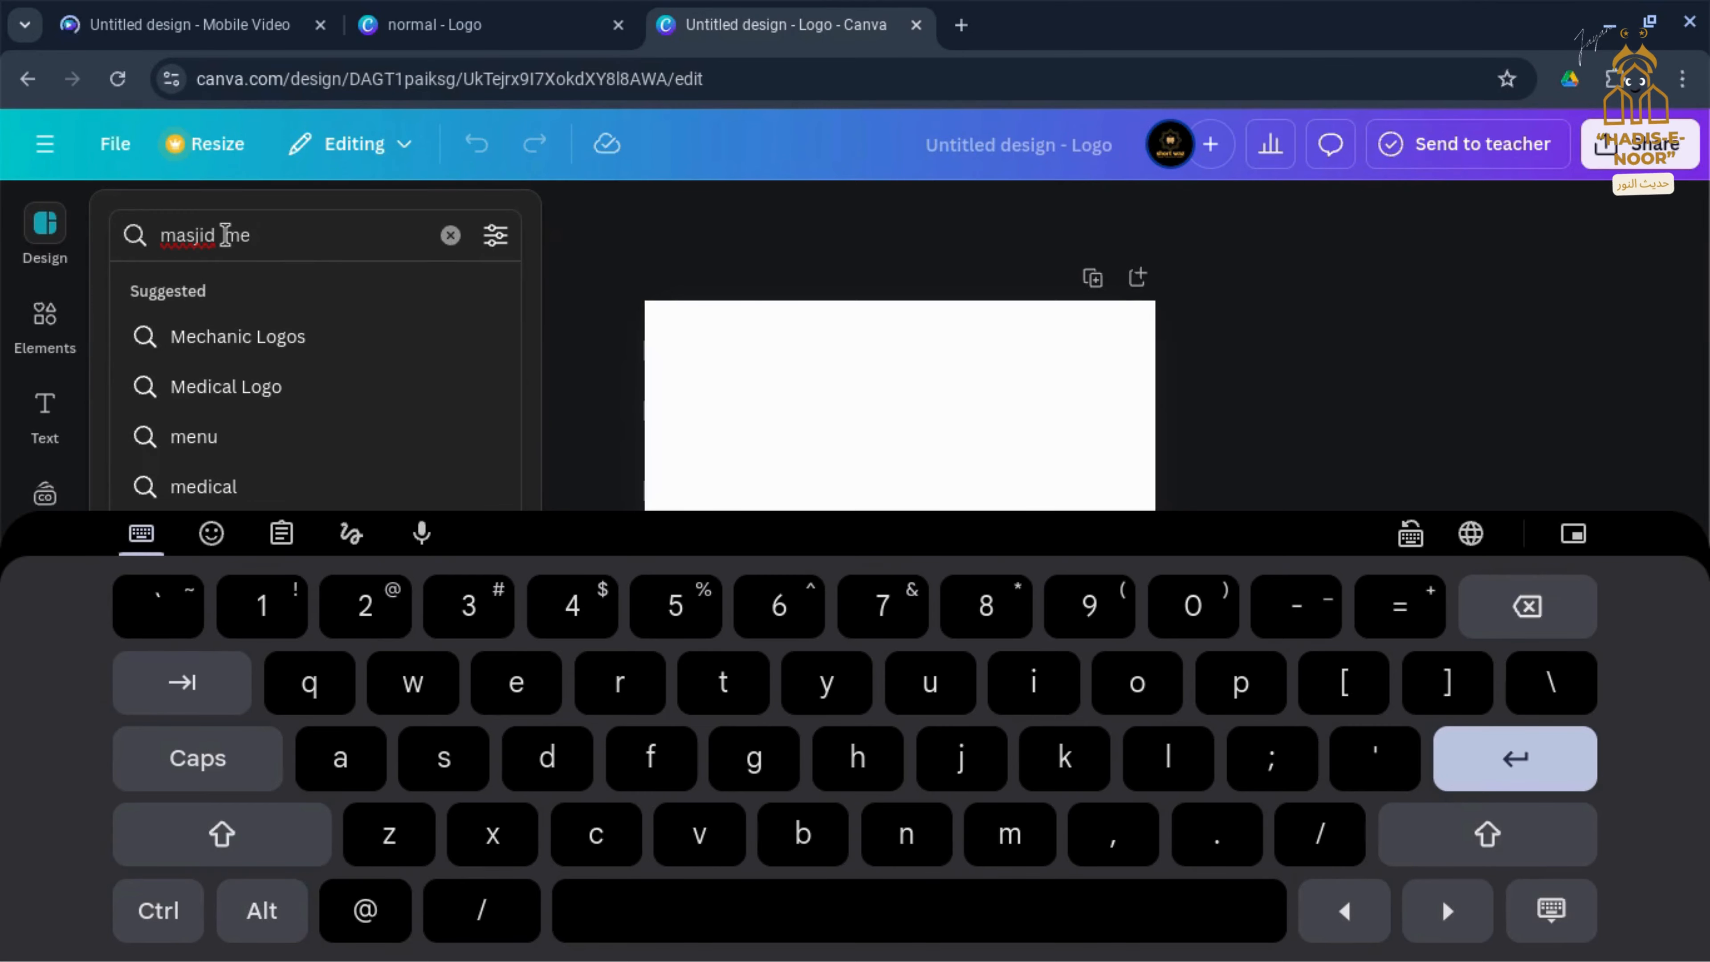
pyautogui.click(228, 235)
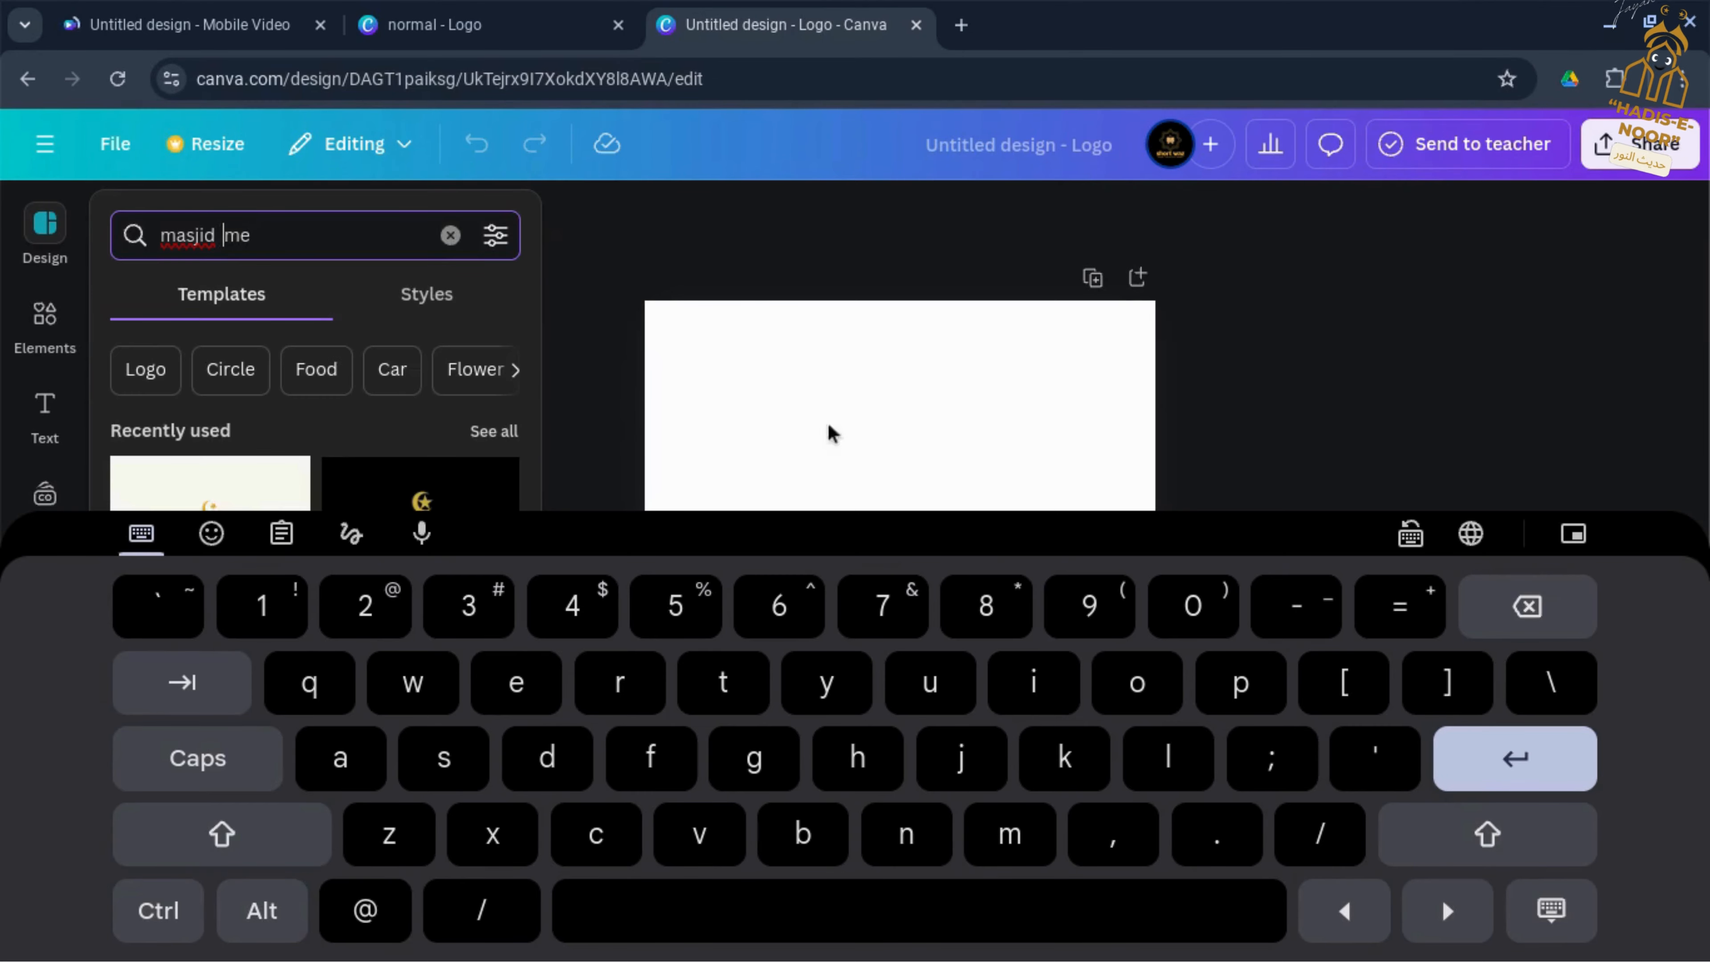
pyautogui.click(1529, 606)
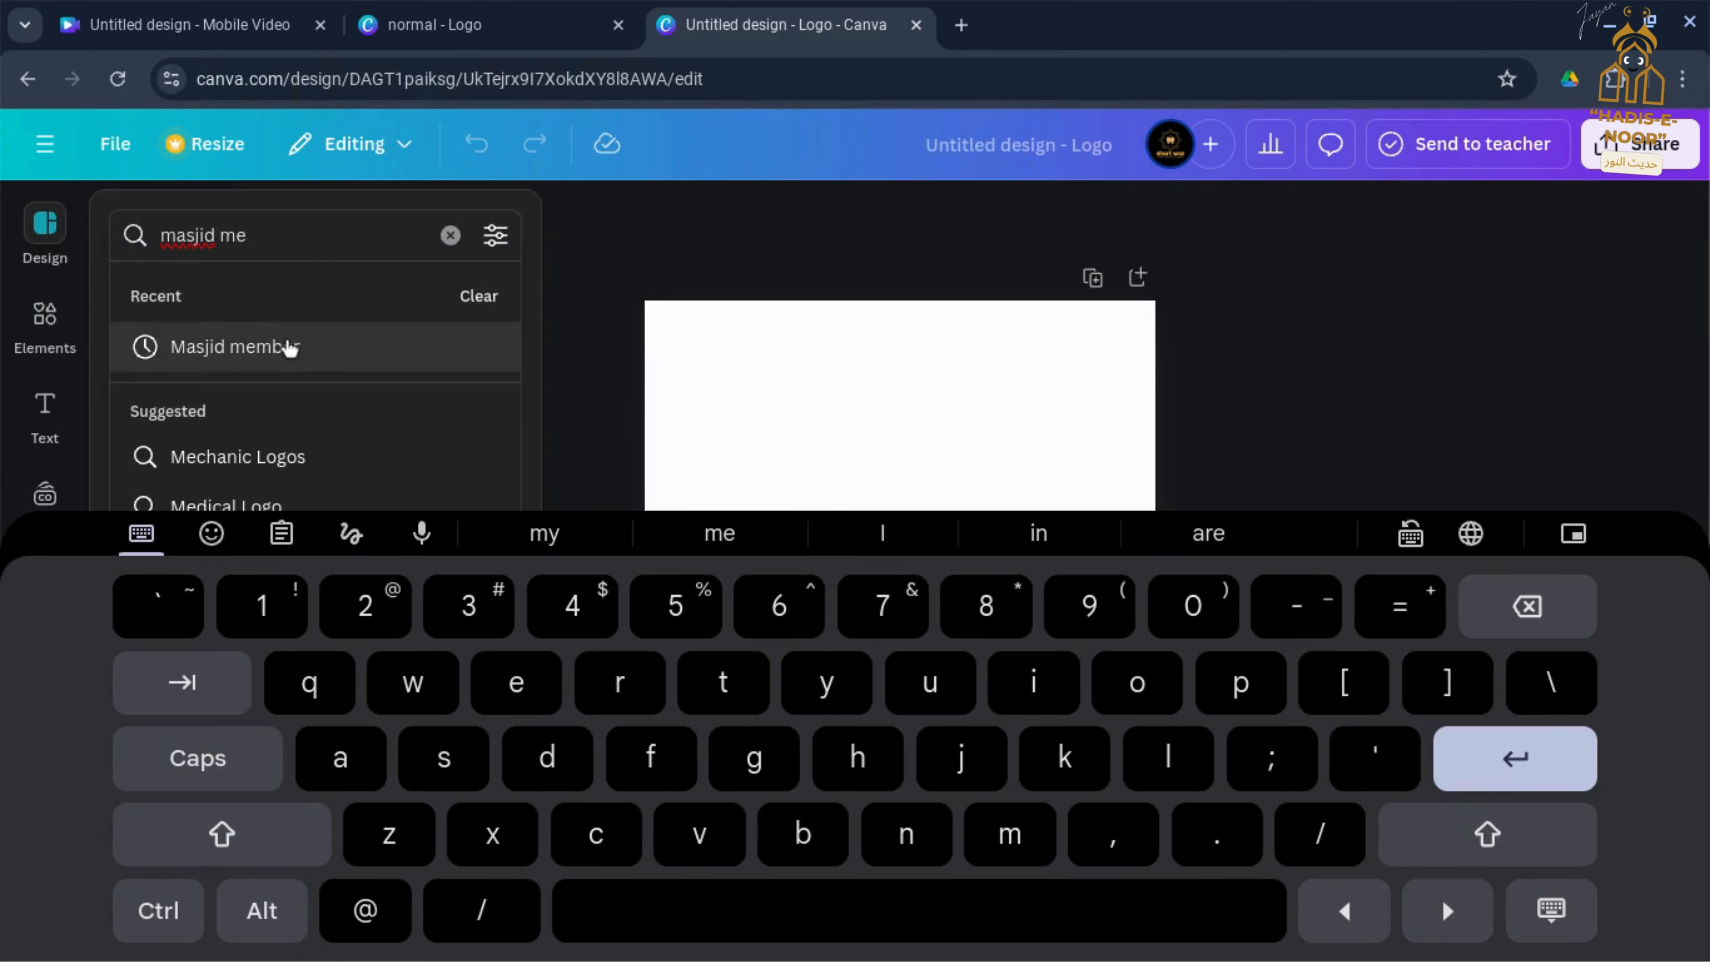
pyautogui.click(336, 353)
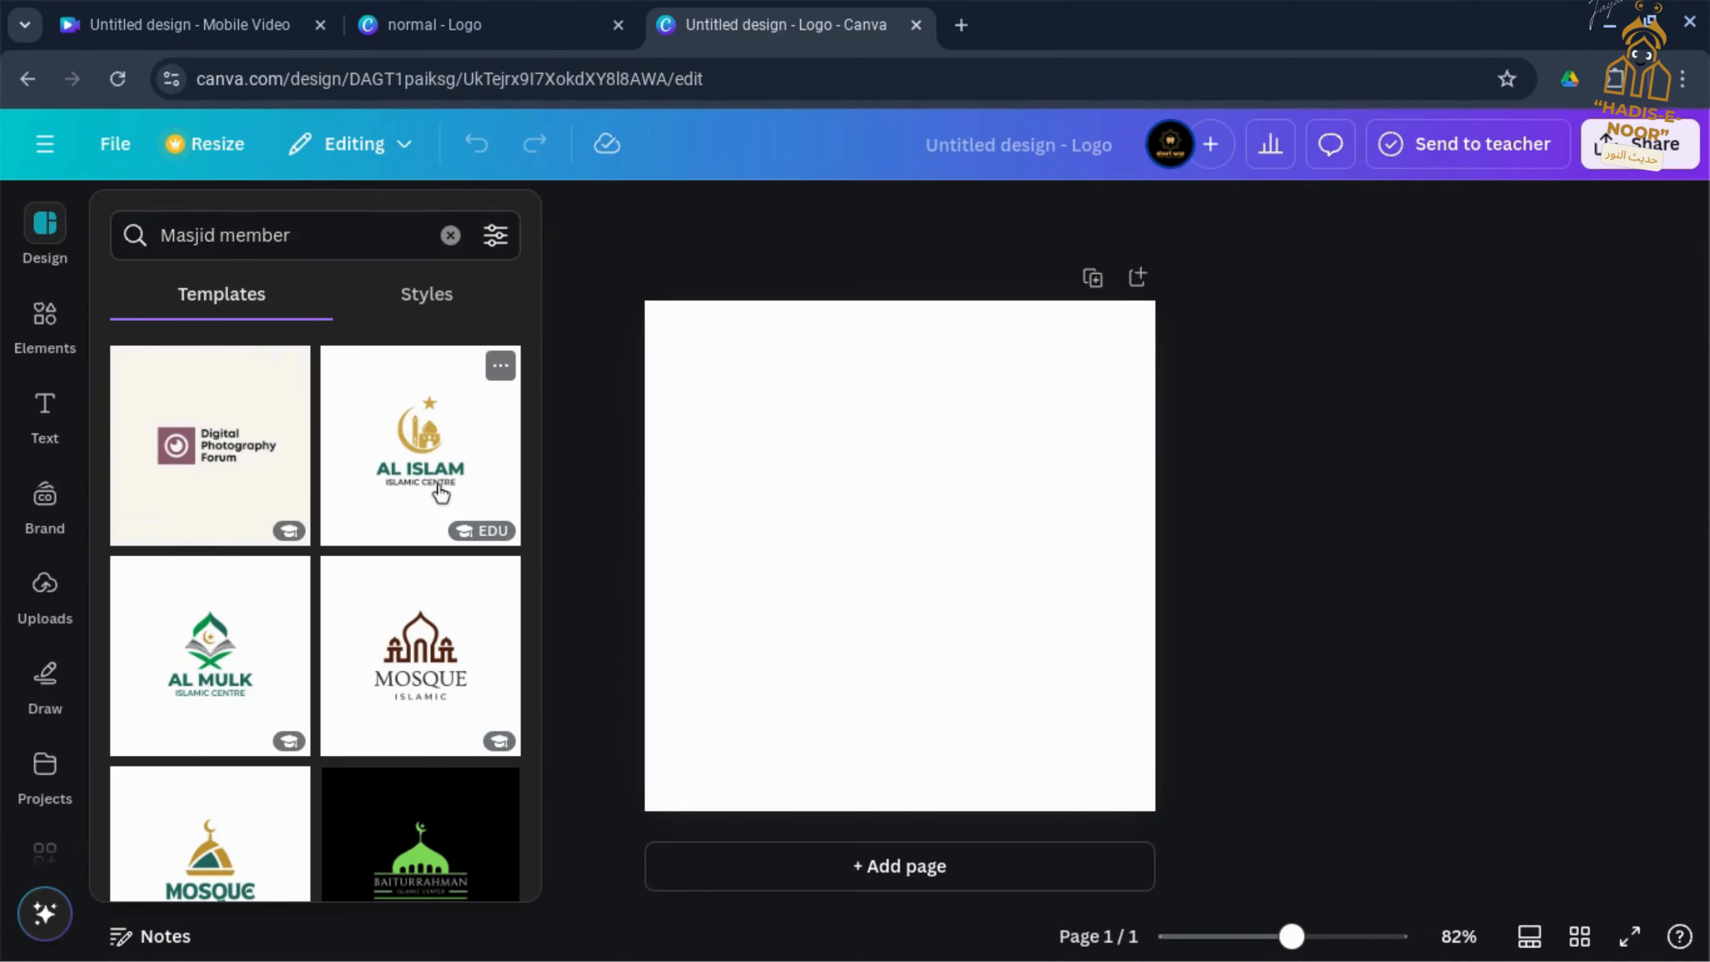
# Step: Apply the dark AL HAFIDZ template, Black Gold Modern Islamic Logo, to the blank page
pyautogui.scroll(-10, 440, 490)
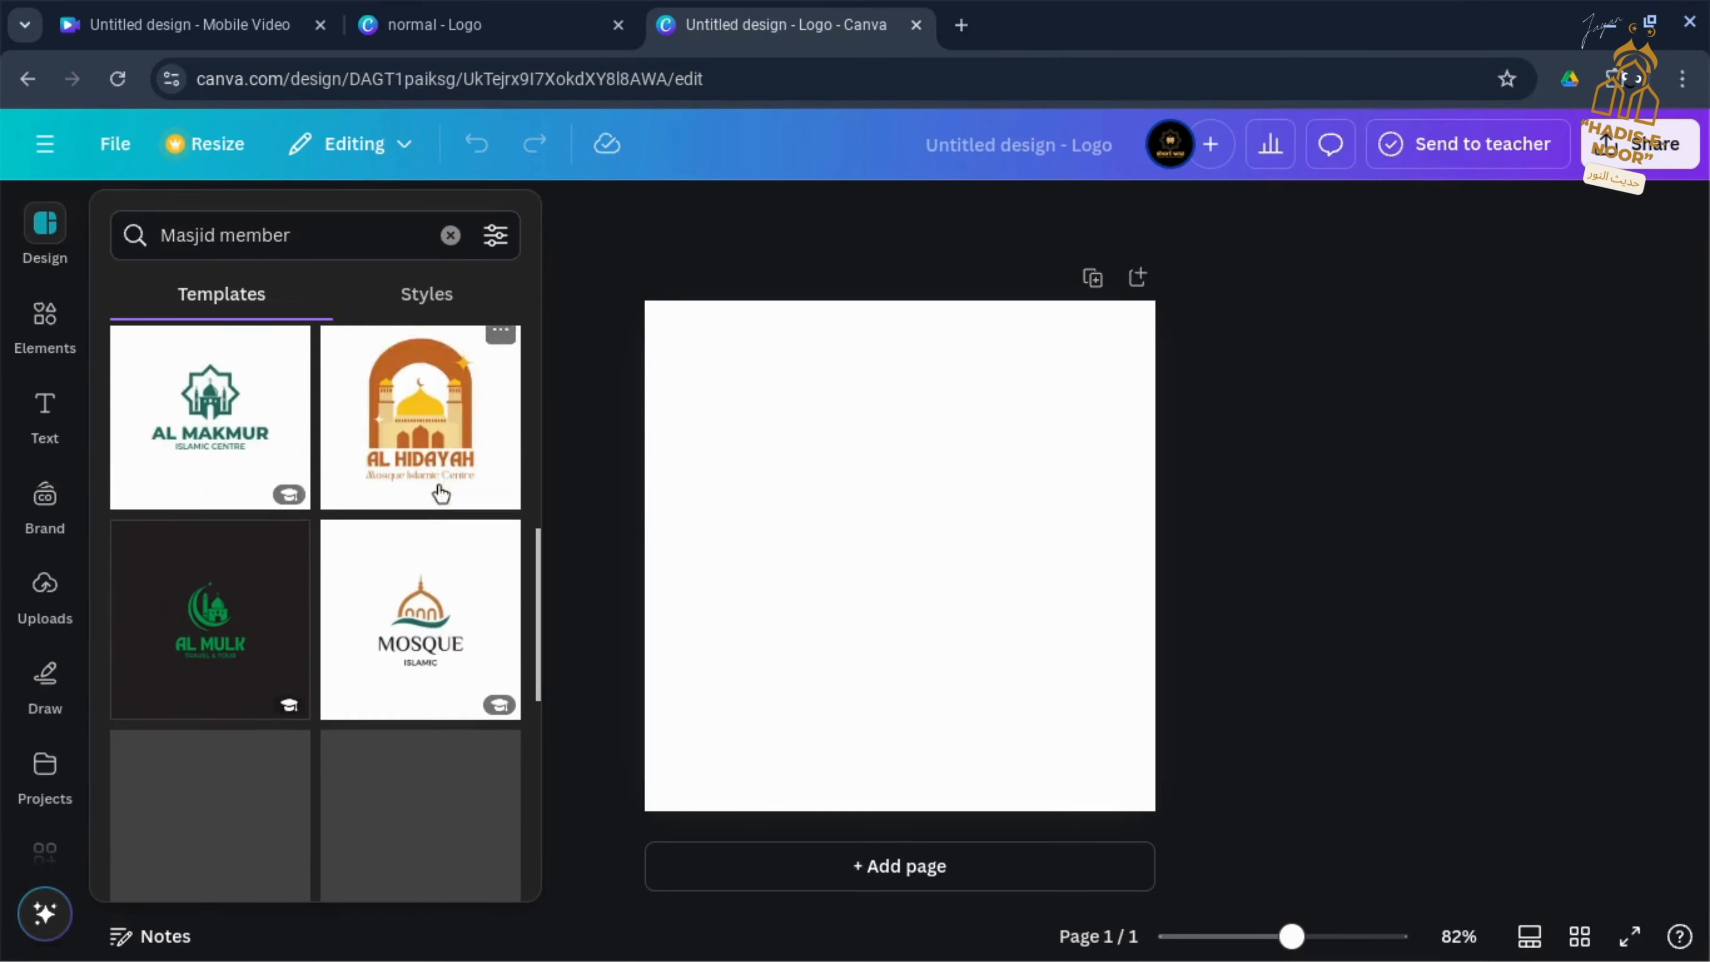
pyautogui.scroll(-3, 441, 494)
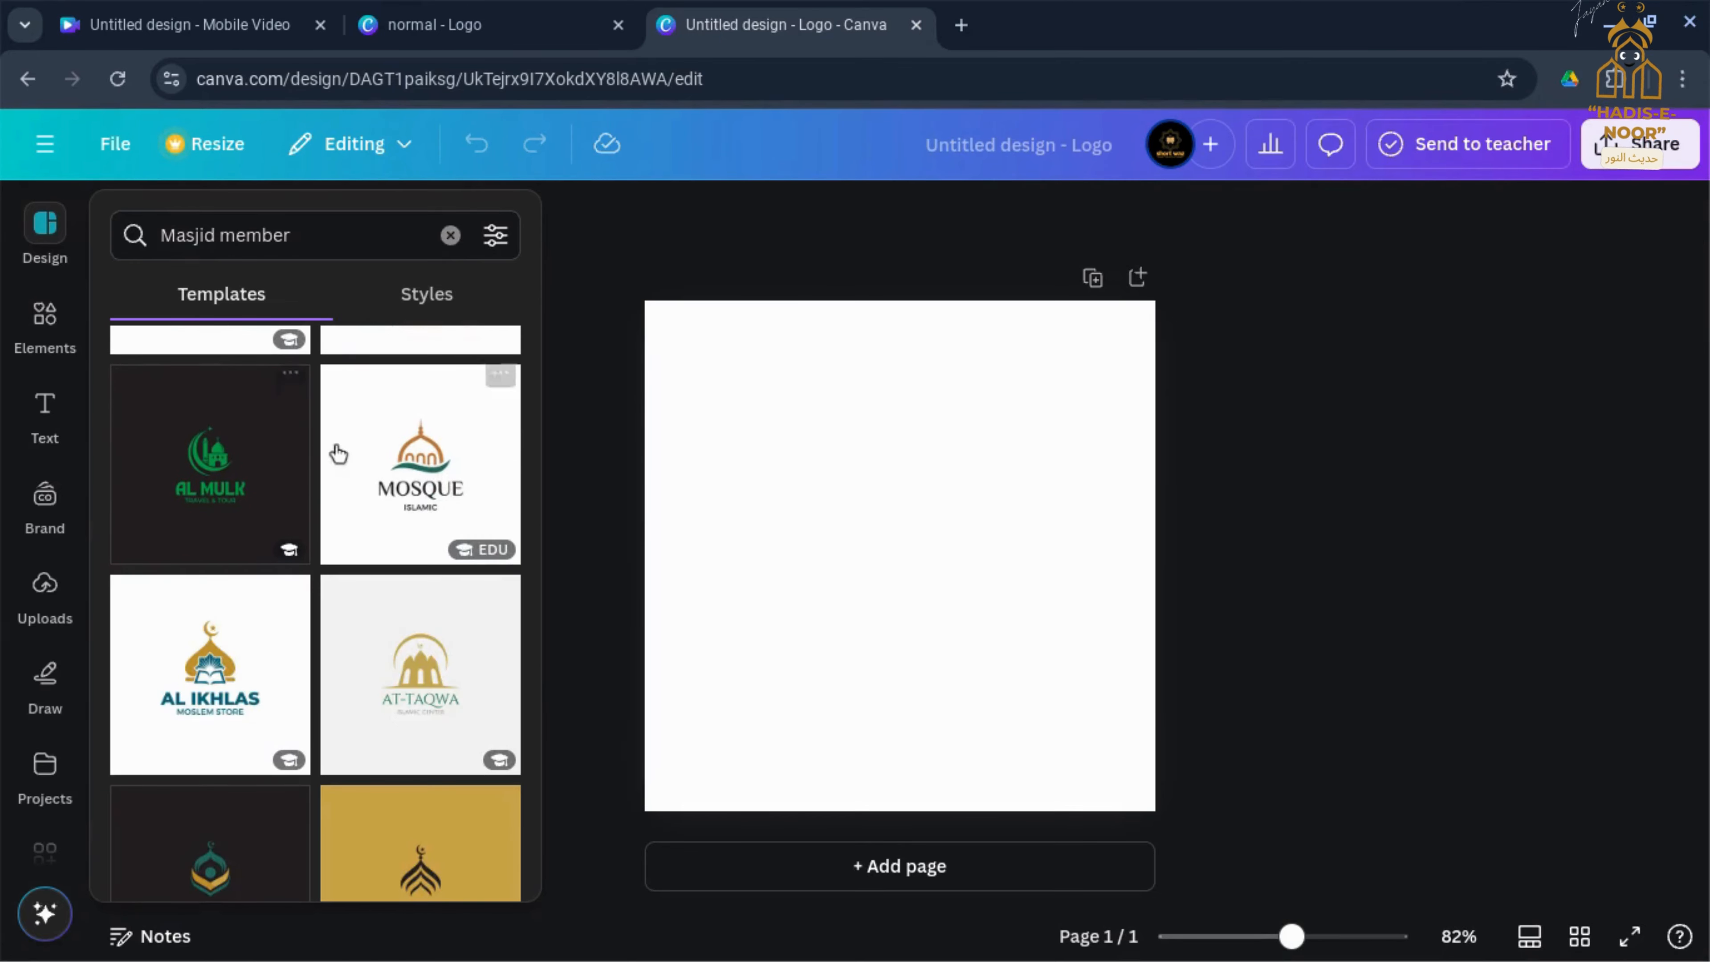
pyautogui.scroll(-10, 338, 452)
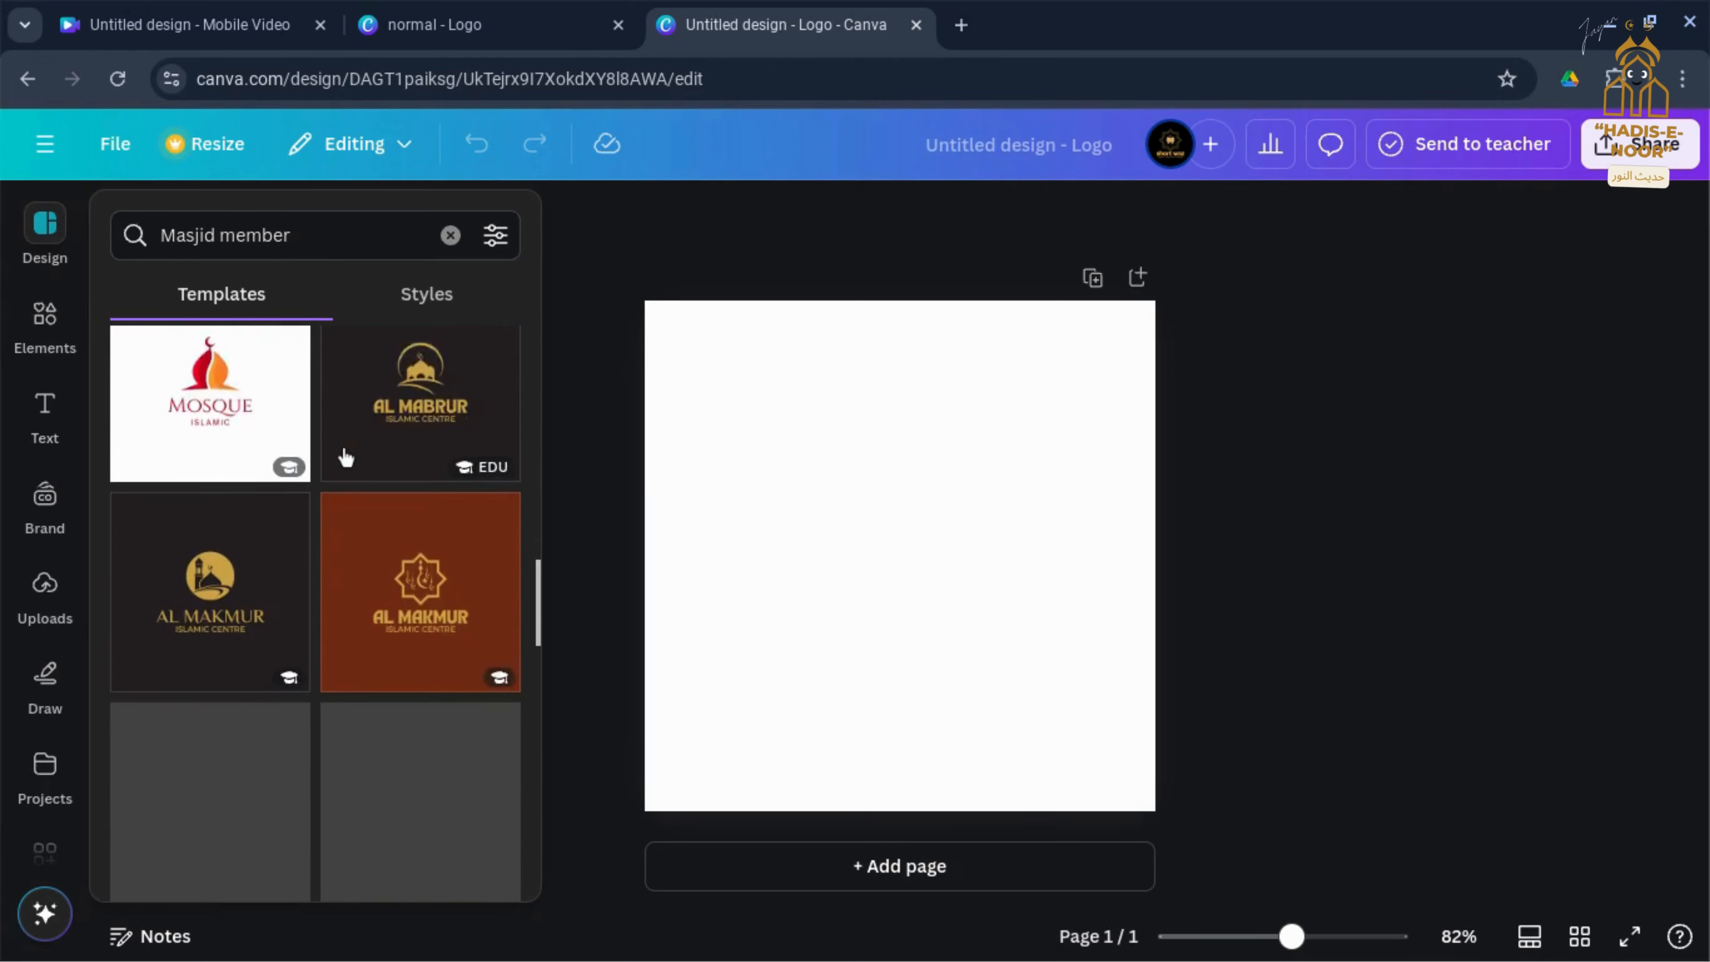
pyautogui.scroll(-3, 345, 448)
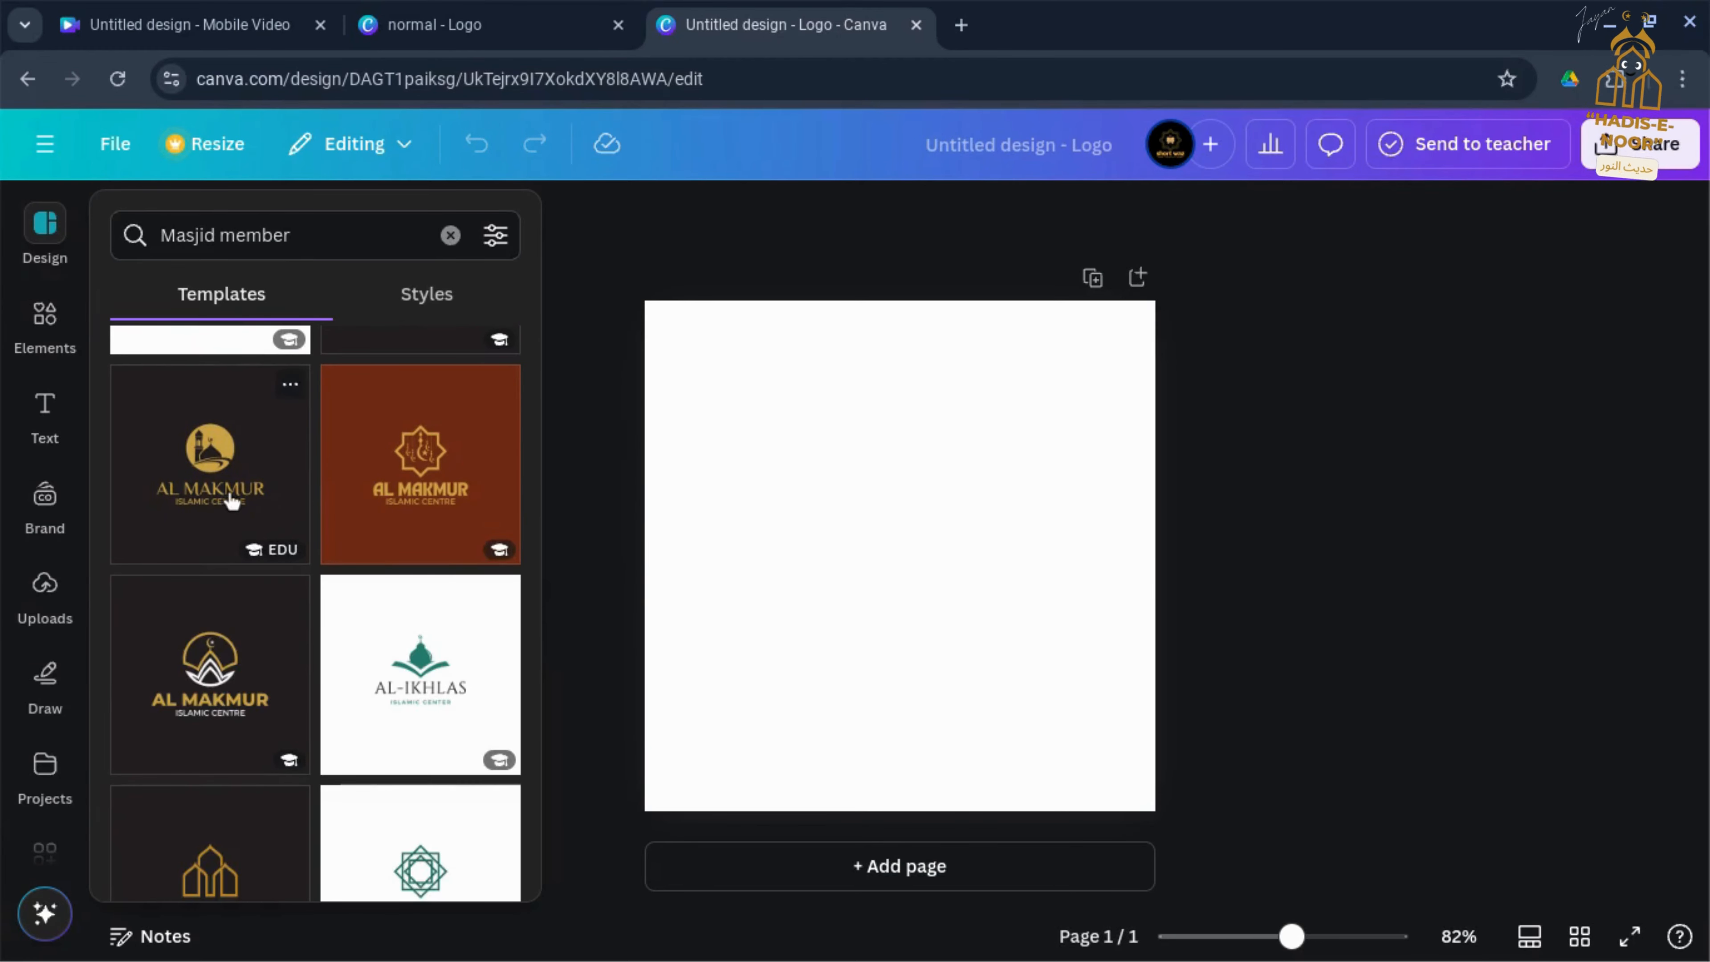
pyautogui.scroll(-3, 321, 496)
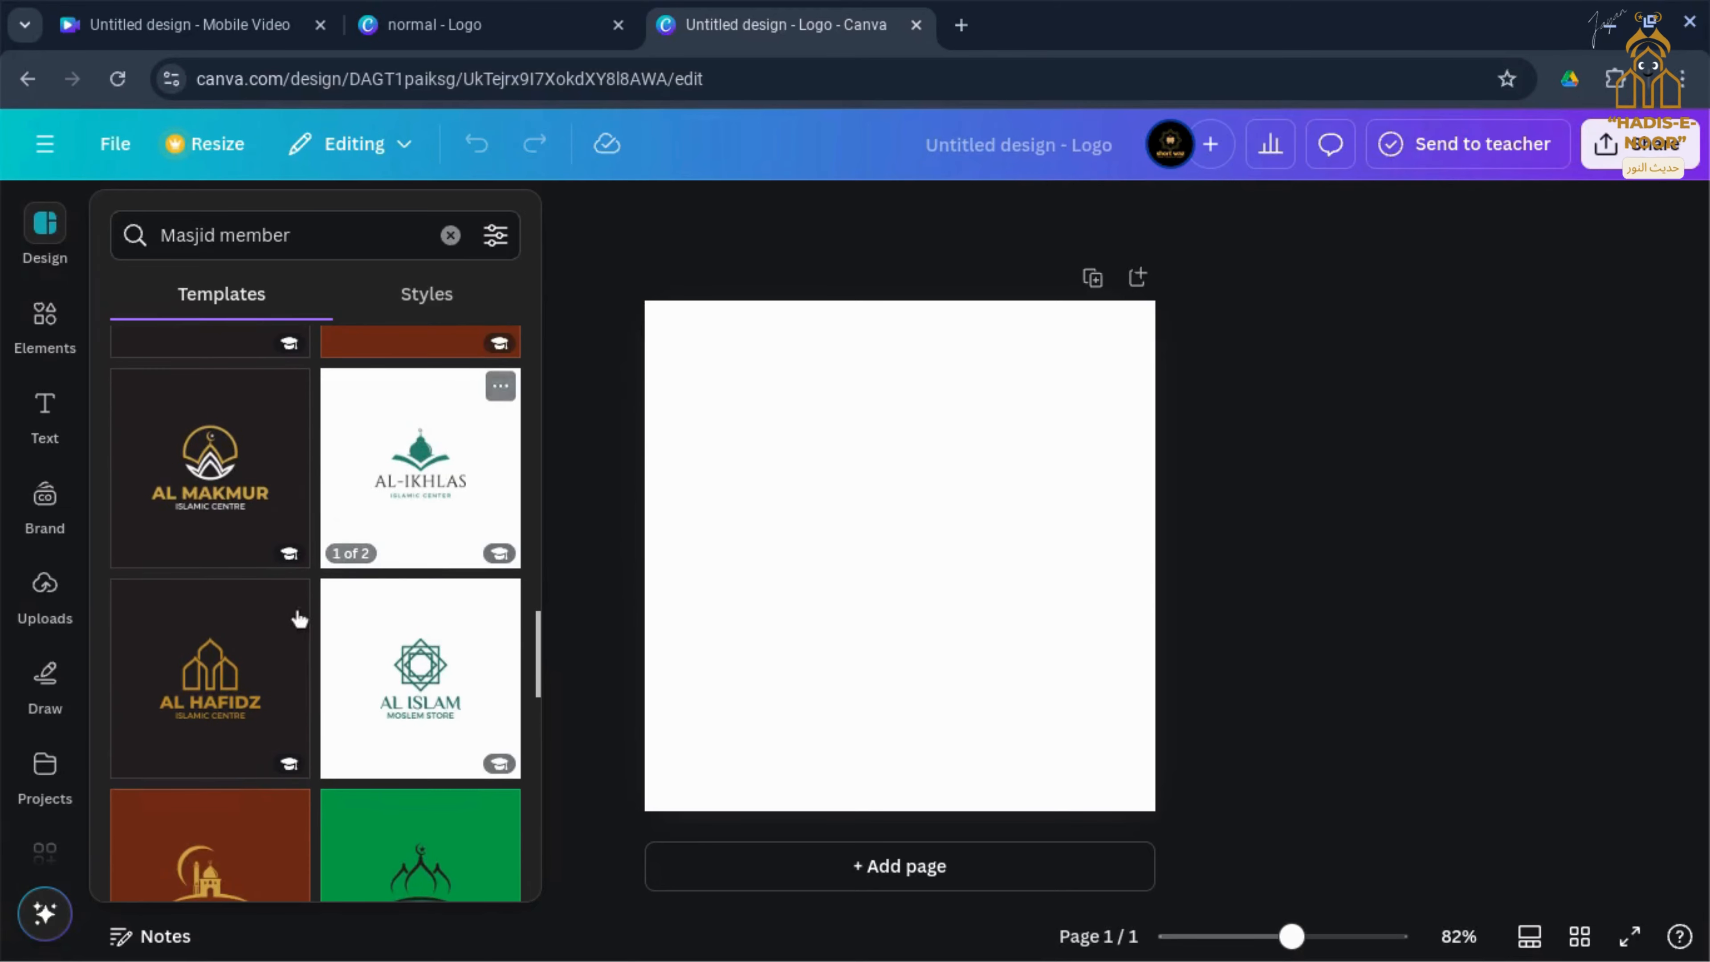
pyautogui.click(215, 696)
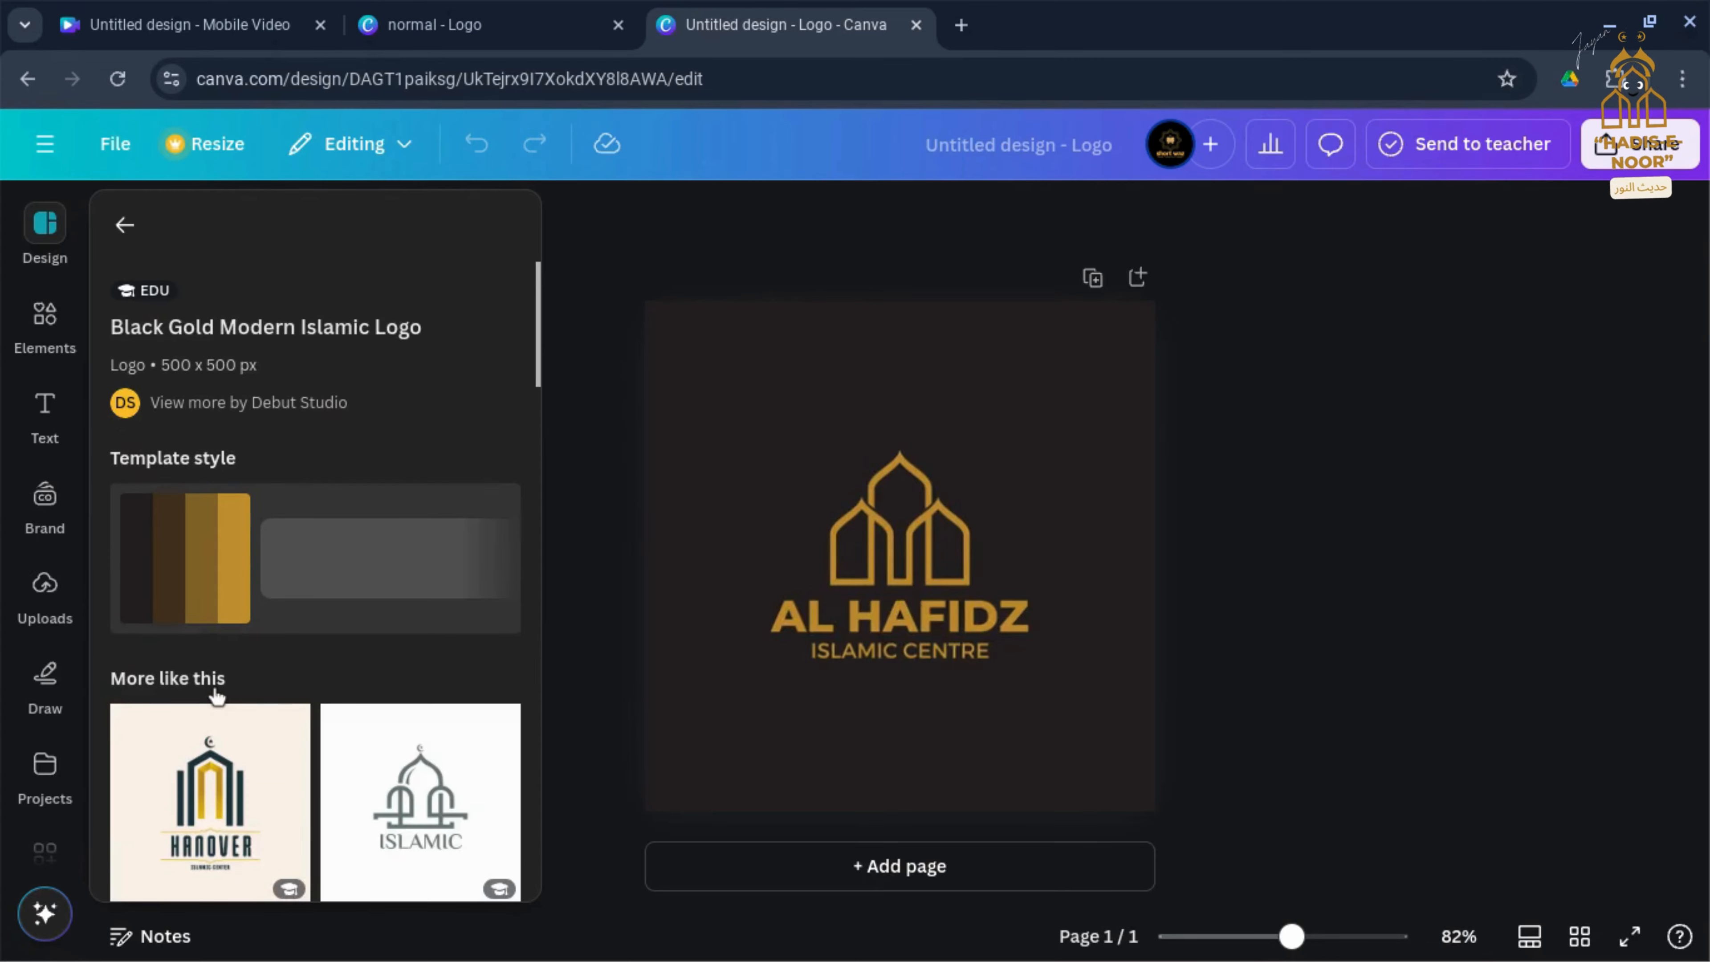
# Step: Clear the template search and add a second page using the first, cream-coloured layout of the Gold Simple Icon Islamic Logo template
pyautogui.scroll(-10, 311, 677)
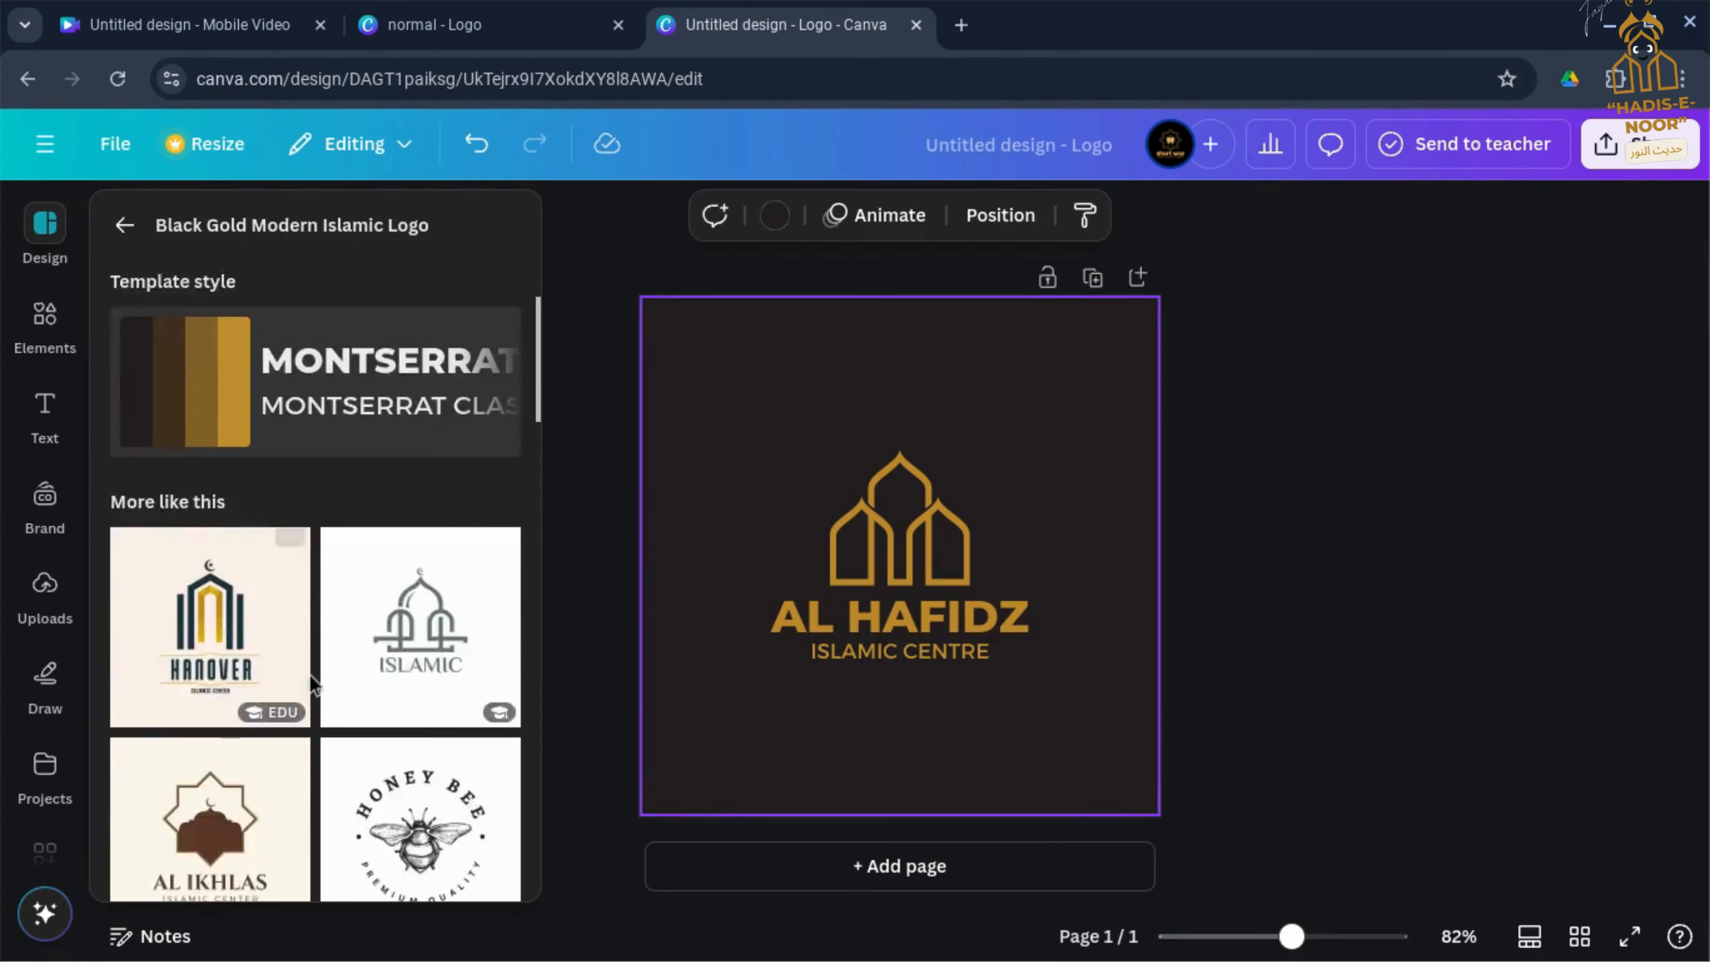
pyautogui.scroll(-8, 311, 677)
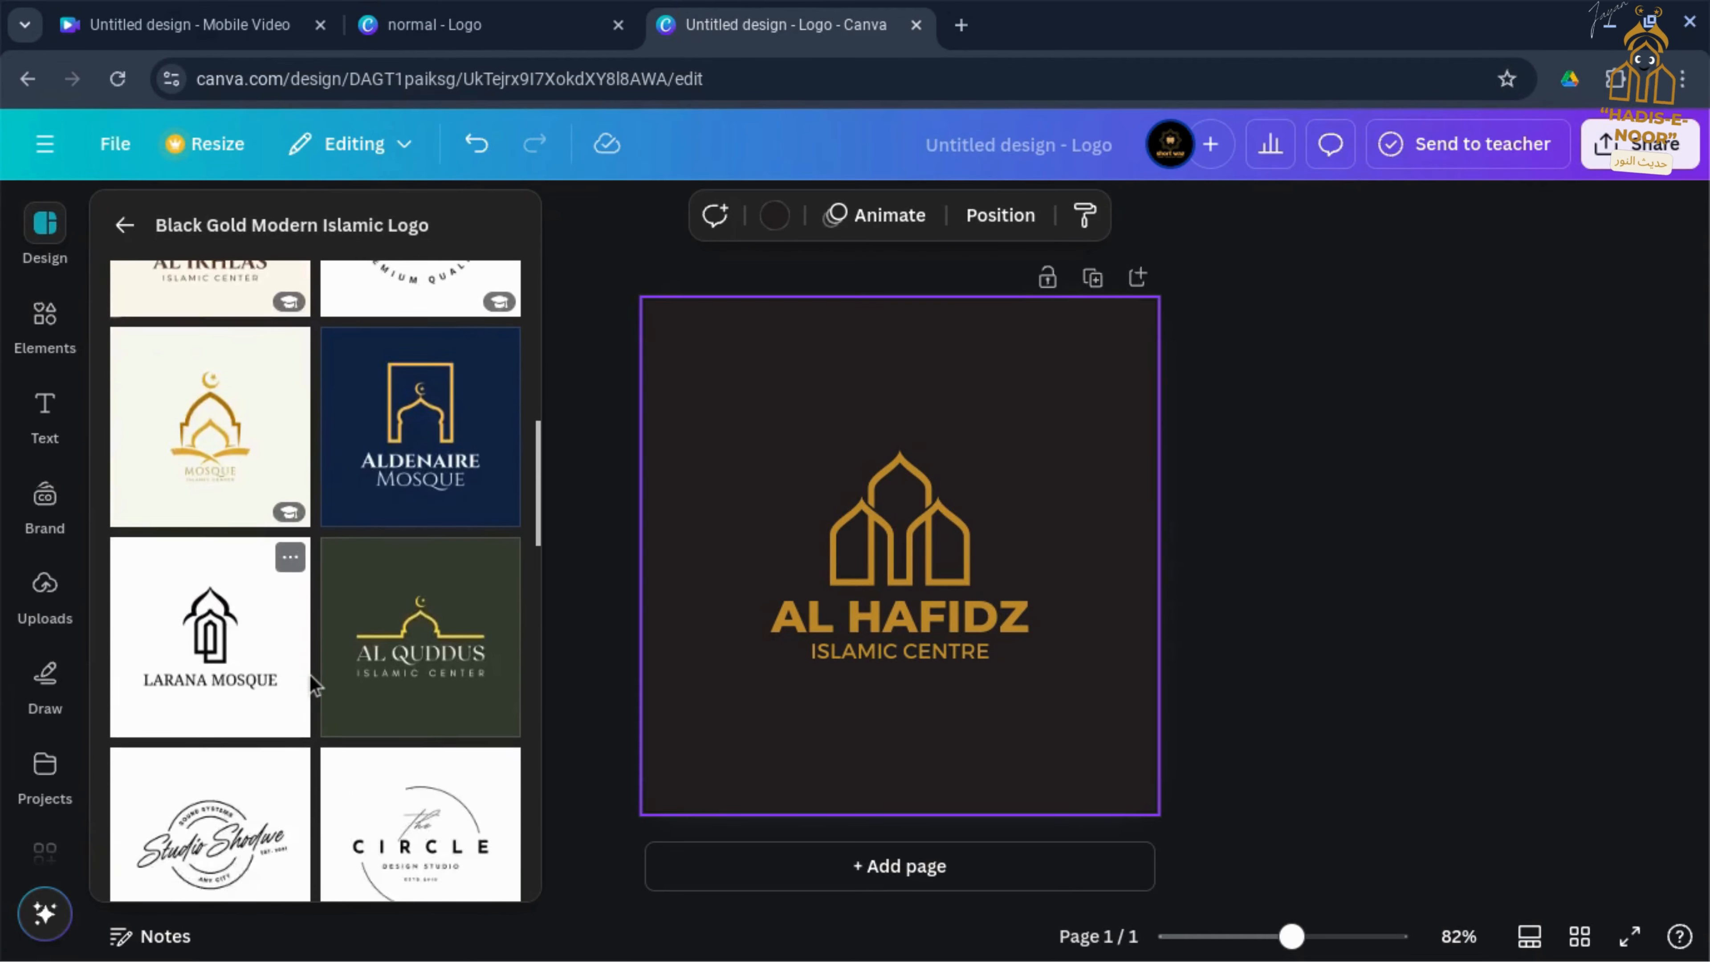
pyautogui.scroll(18, 310, 675)
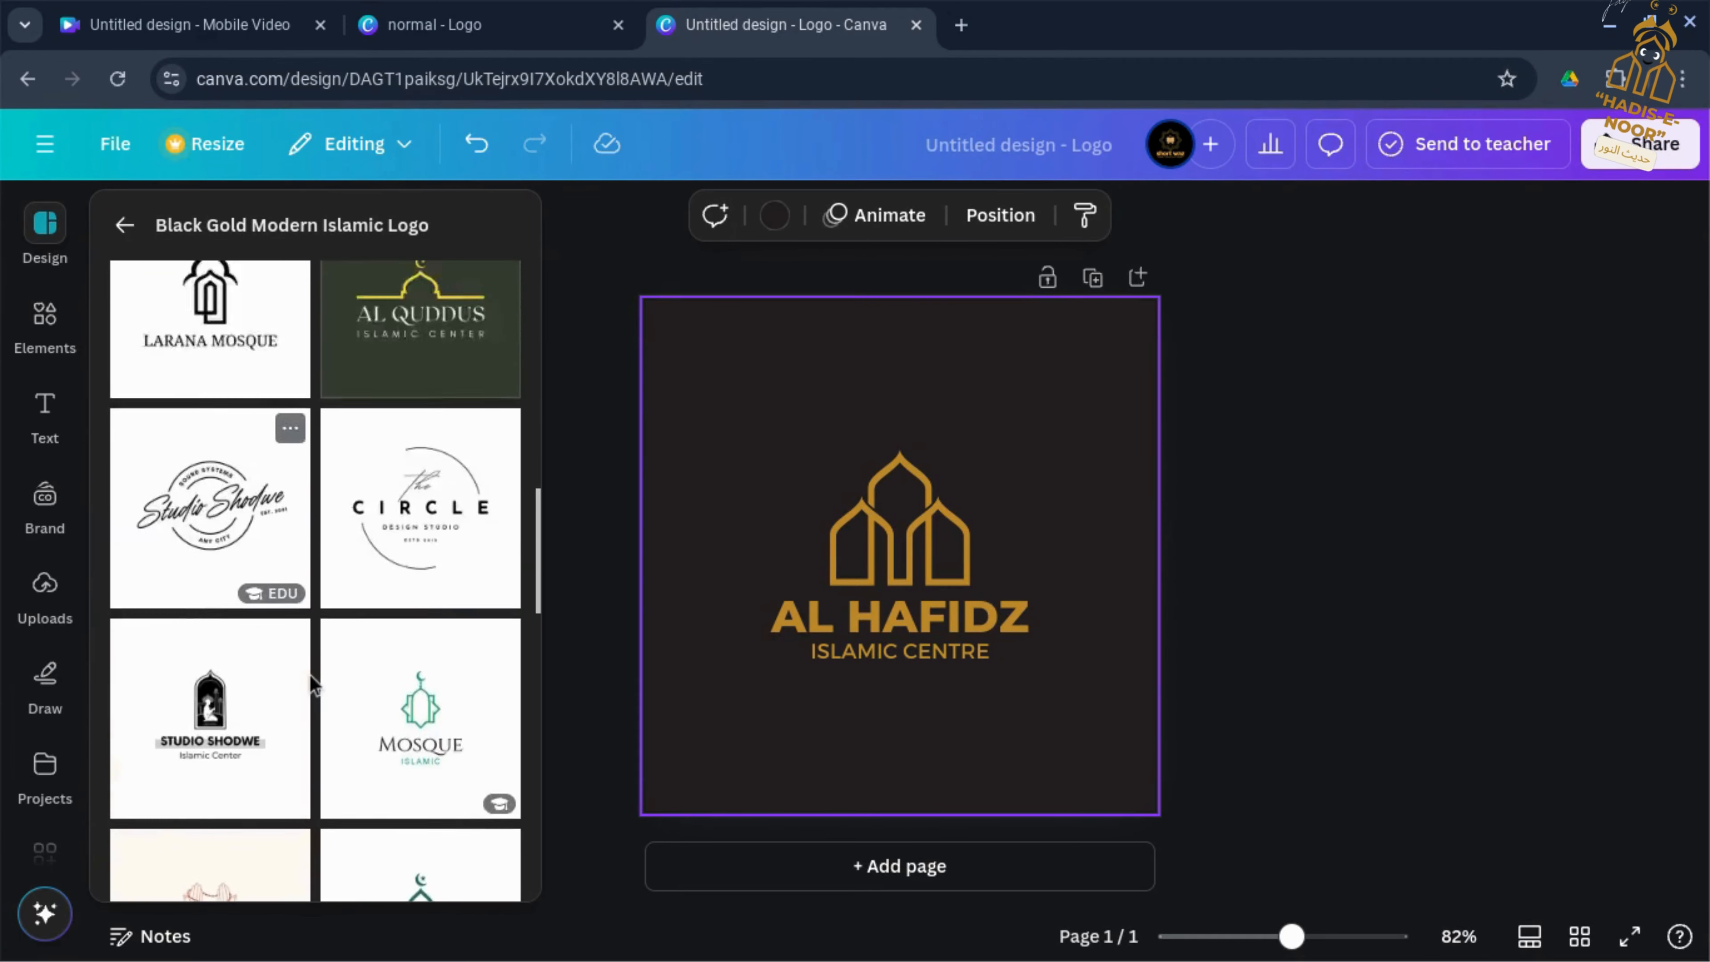
pyautogui.click(132, 224)
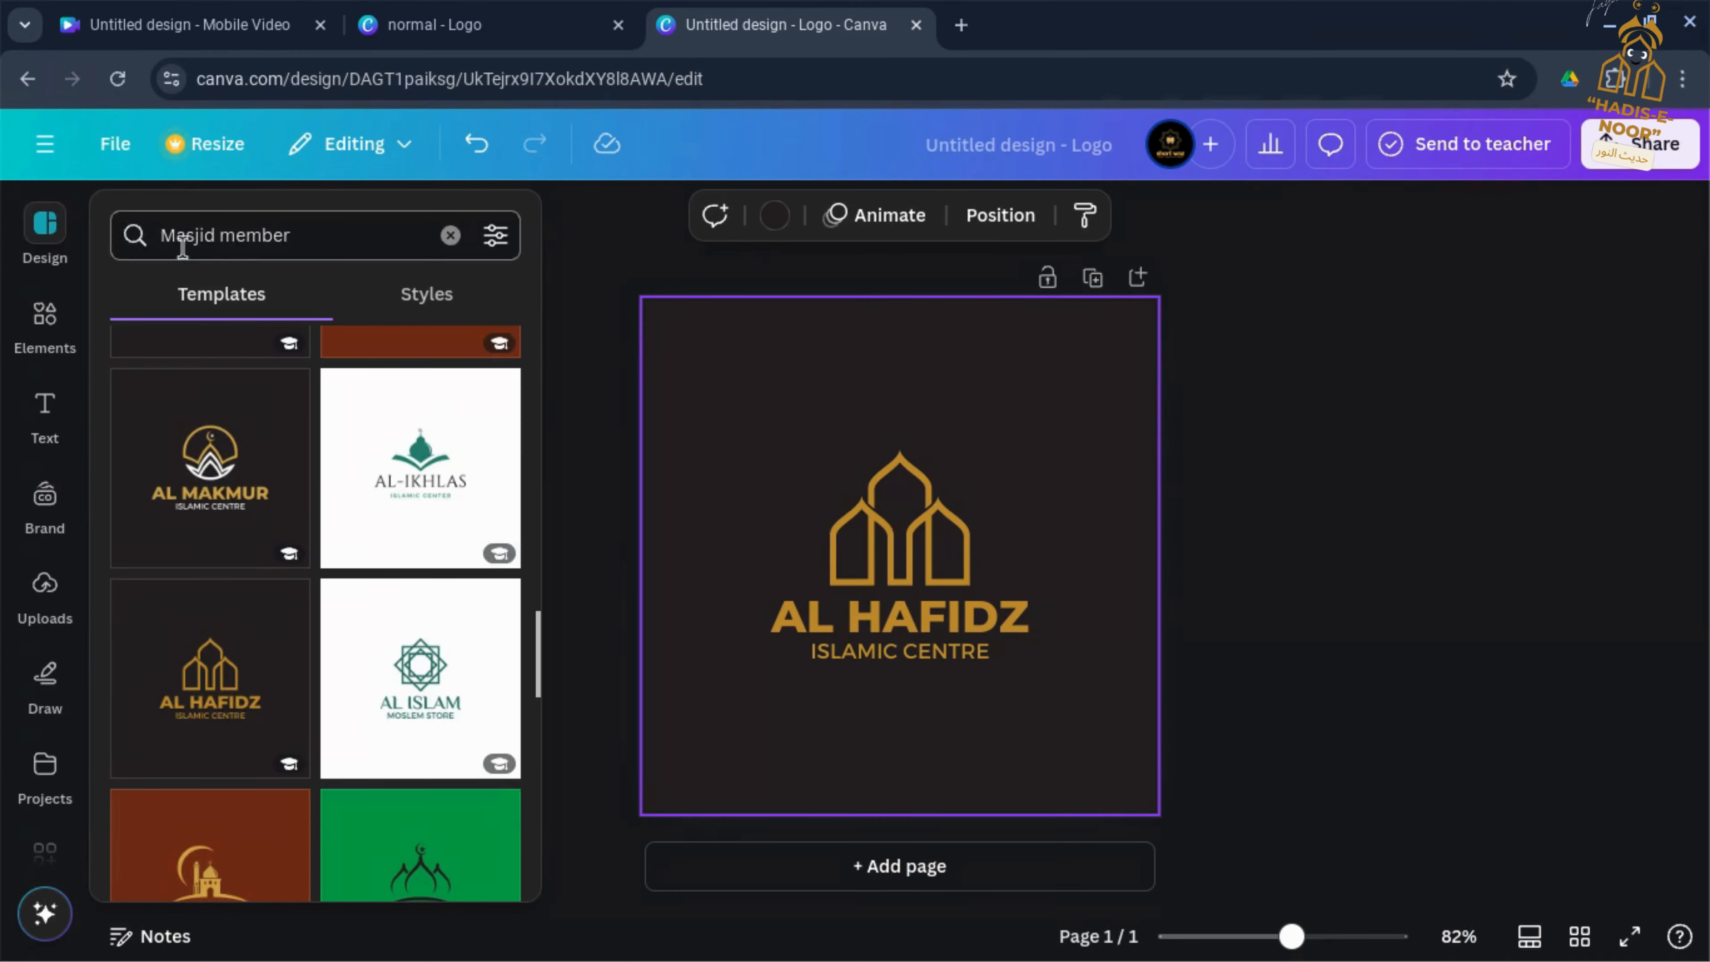
pyautogui.click(451, 235)
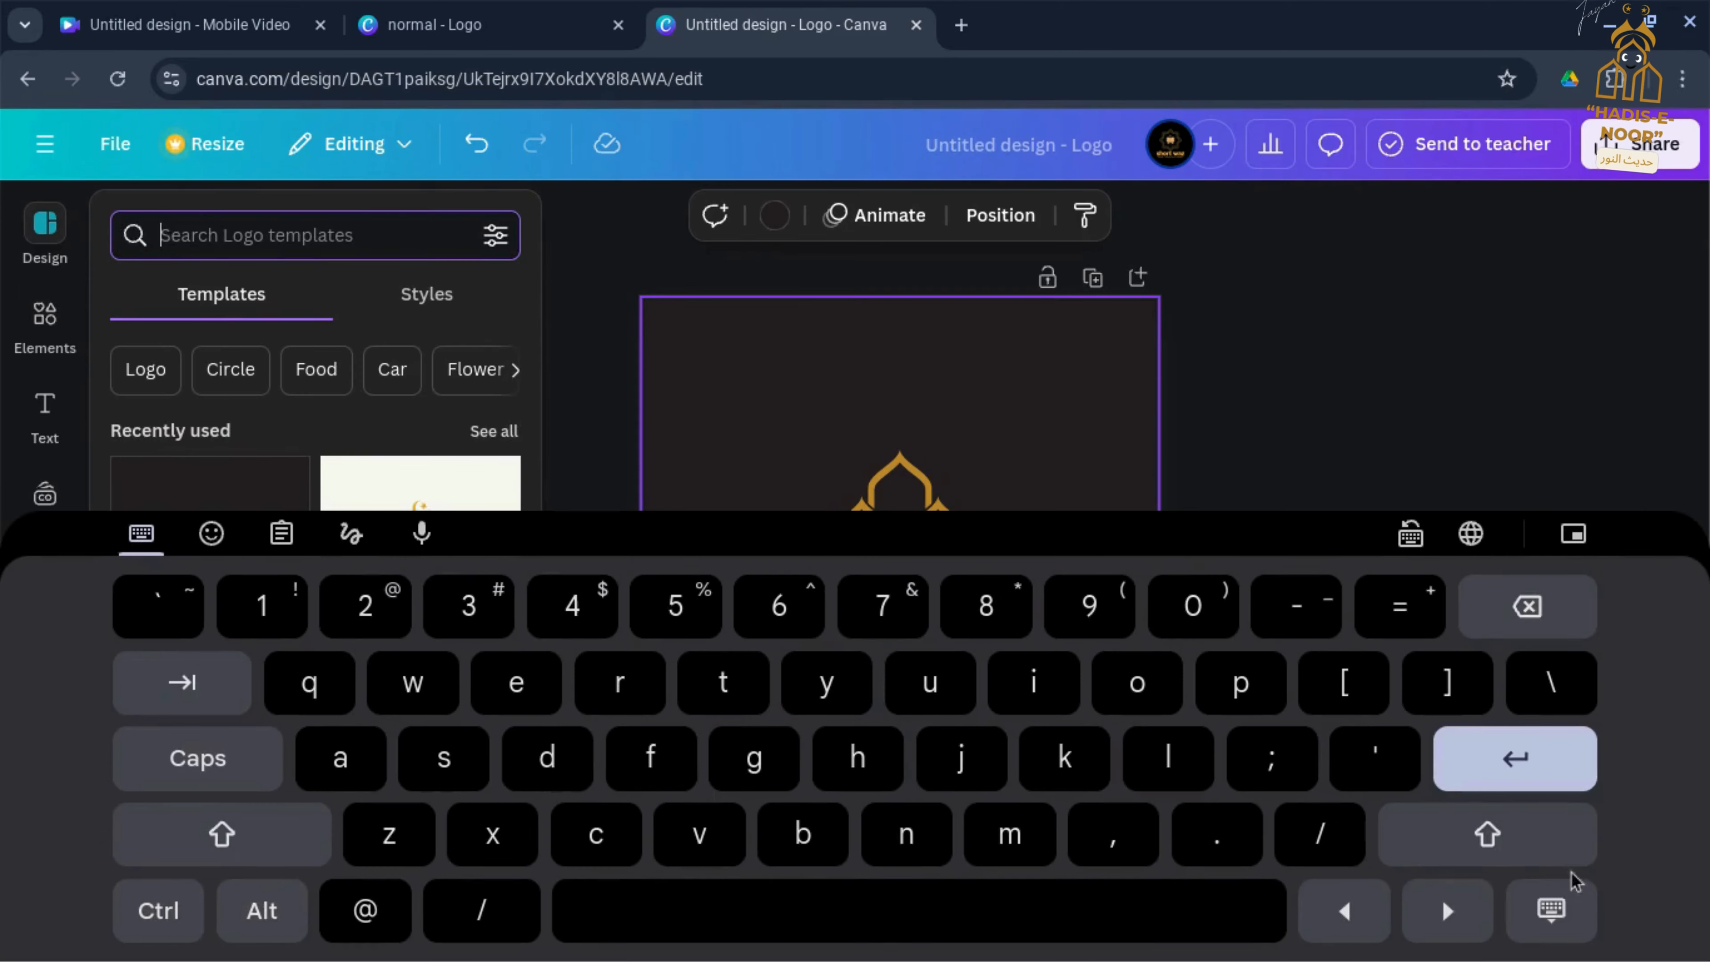
pyautogui.click(1582, 916)
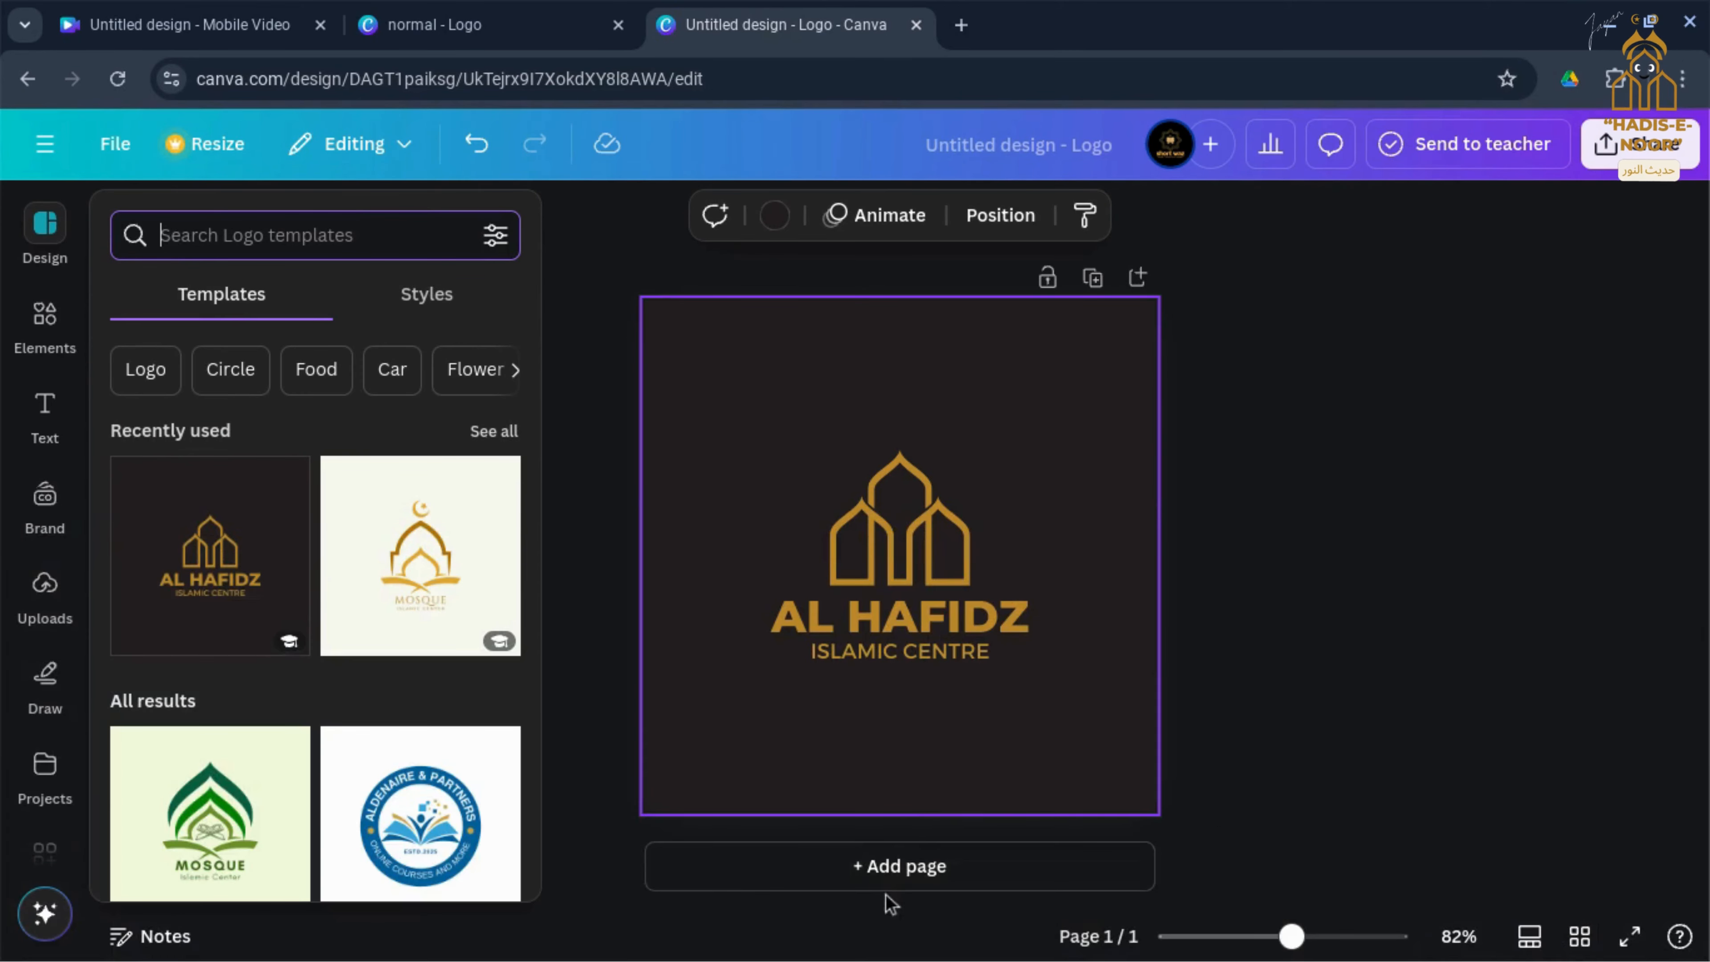
pyautogui.click(889, 877)
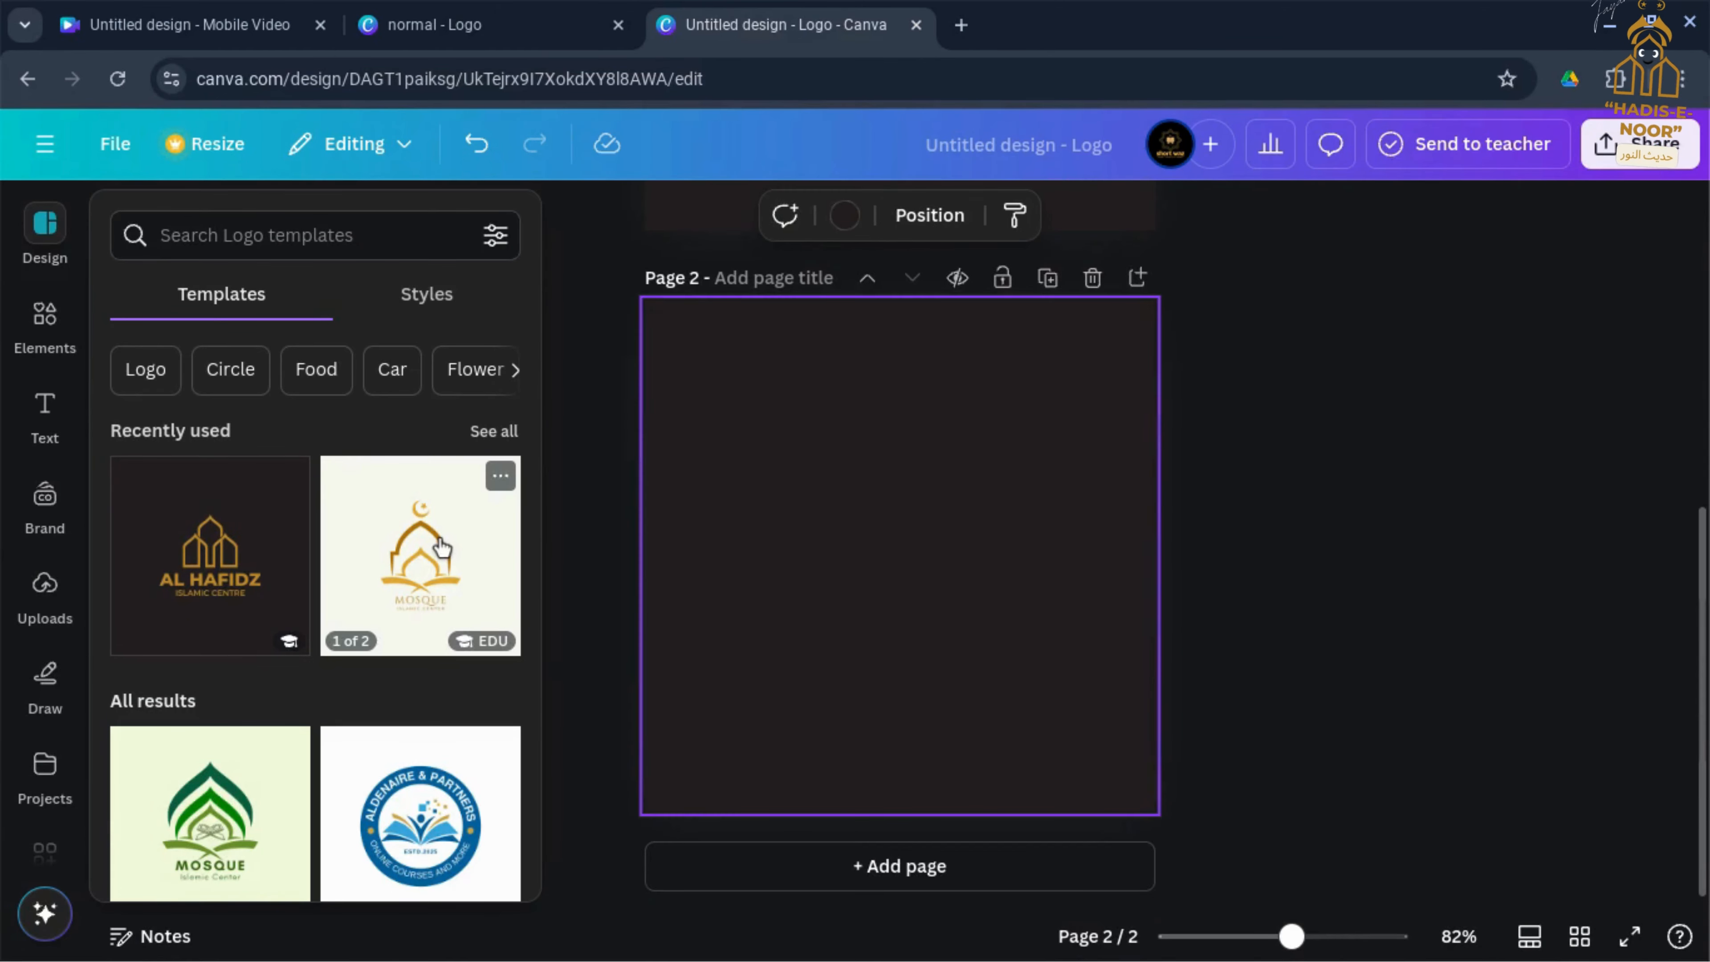
pyautogui.click(424, 517)
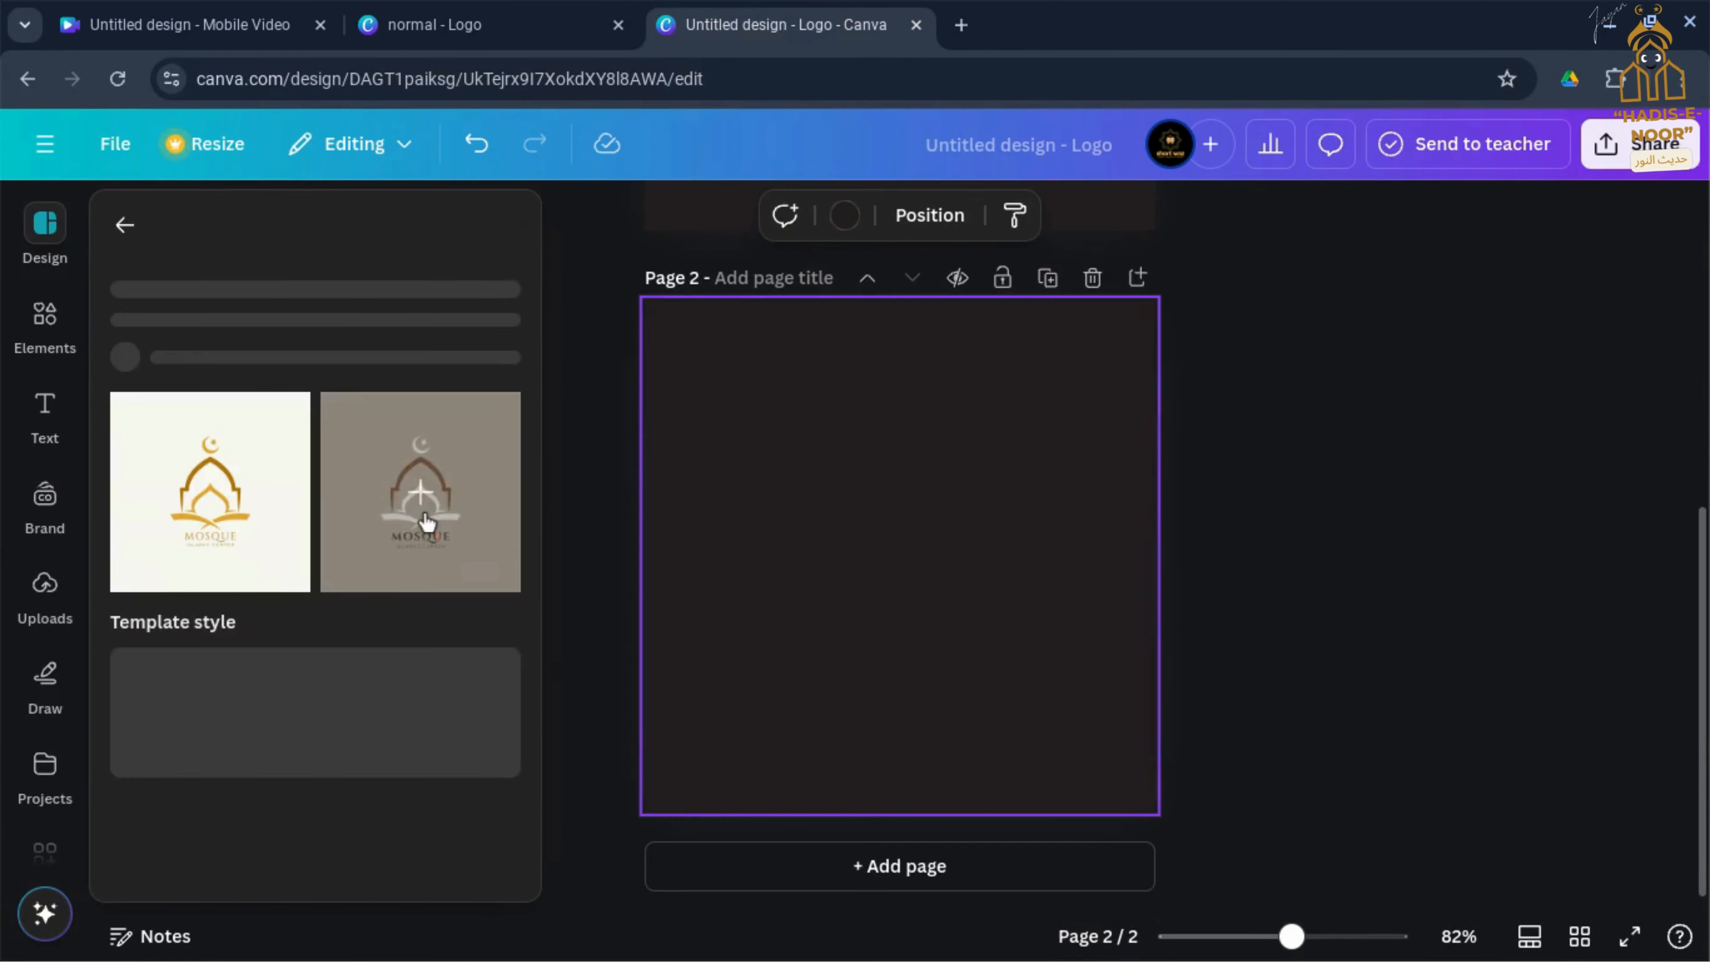
pyautogui.click(192, 653)
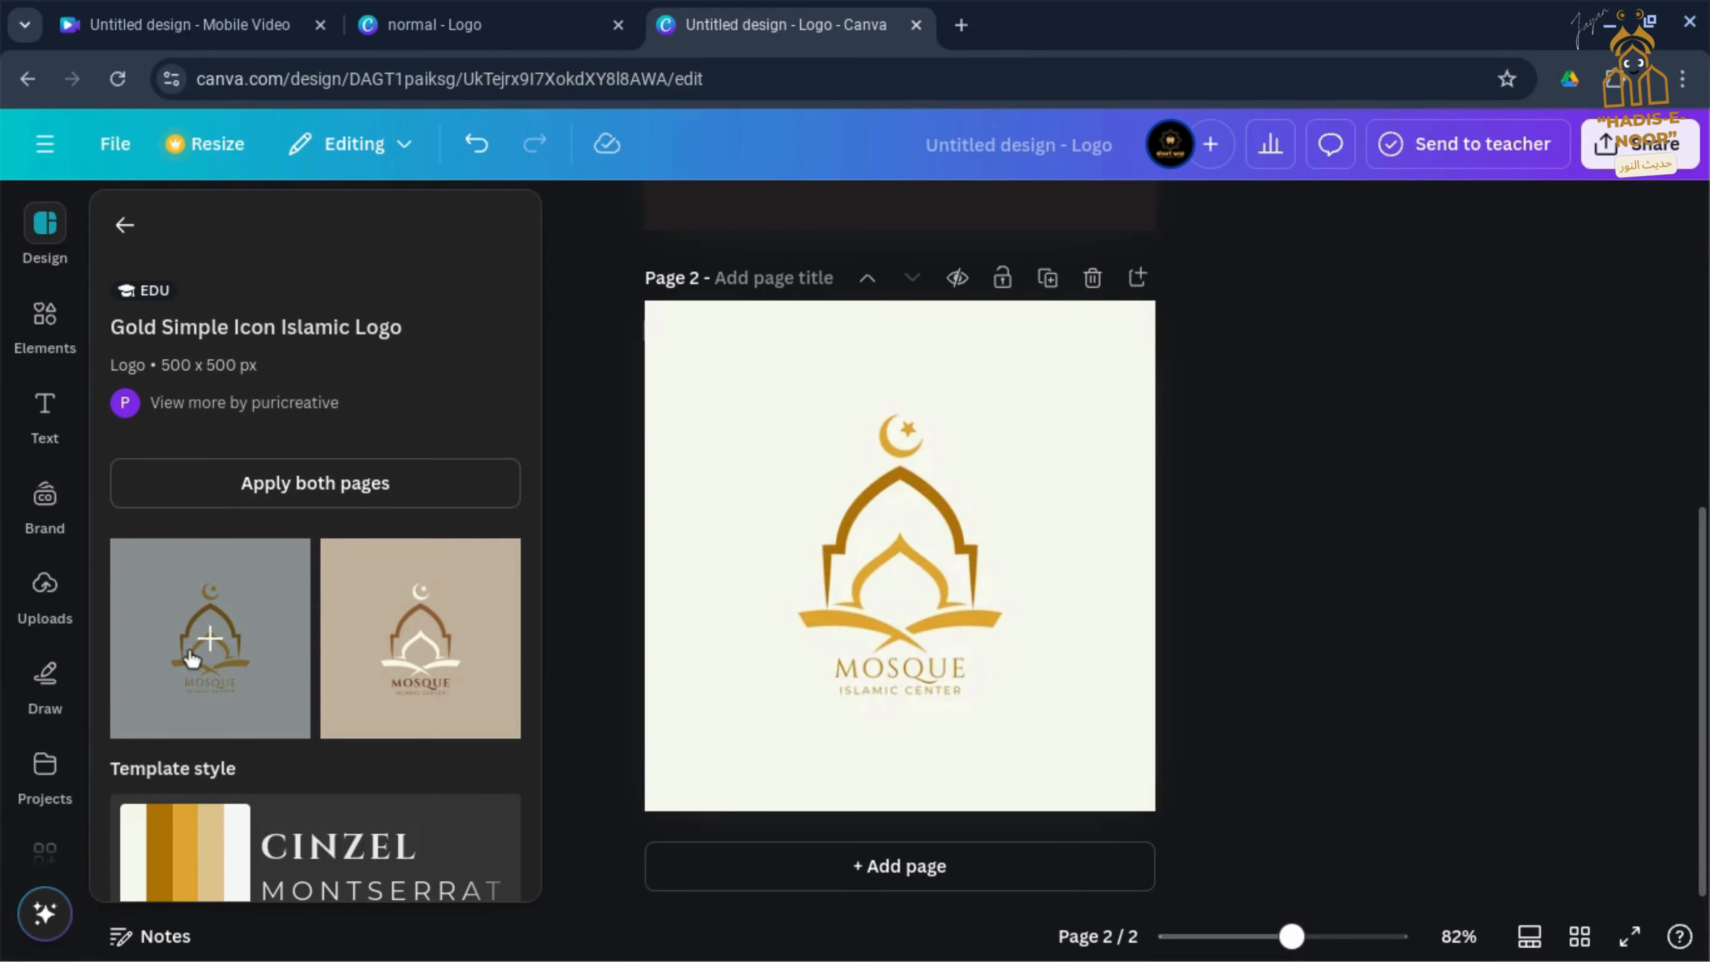
# Step: Copy the gold crescent and star from page 2 onto page 1 and place it near that page's upper-right corner
pyautogui.rightClick(904, 446)
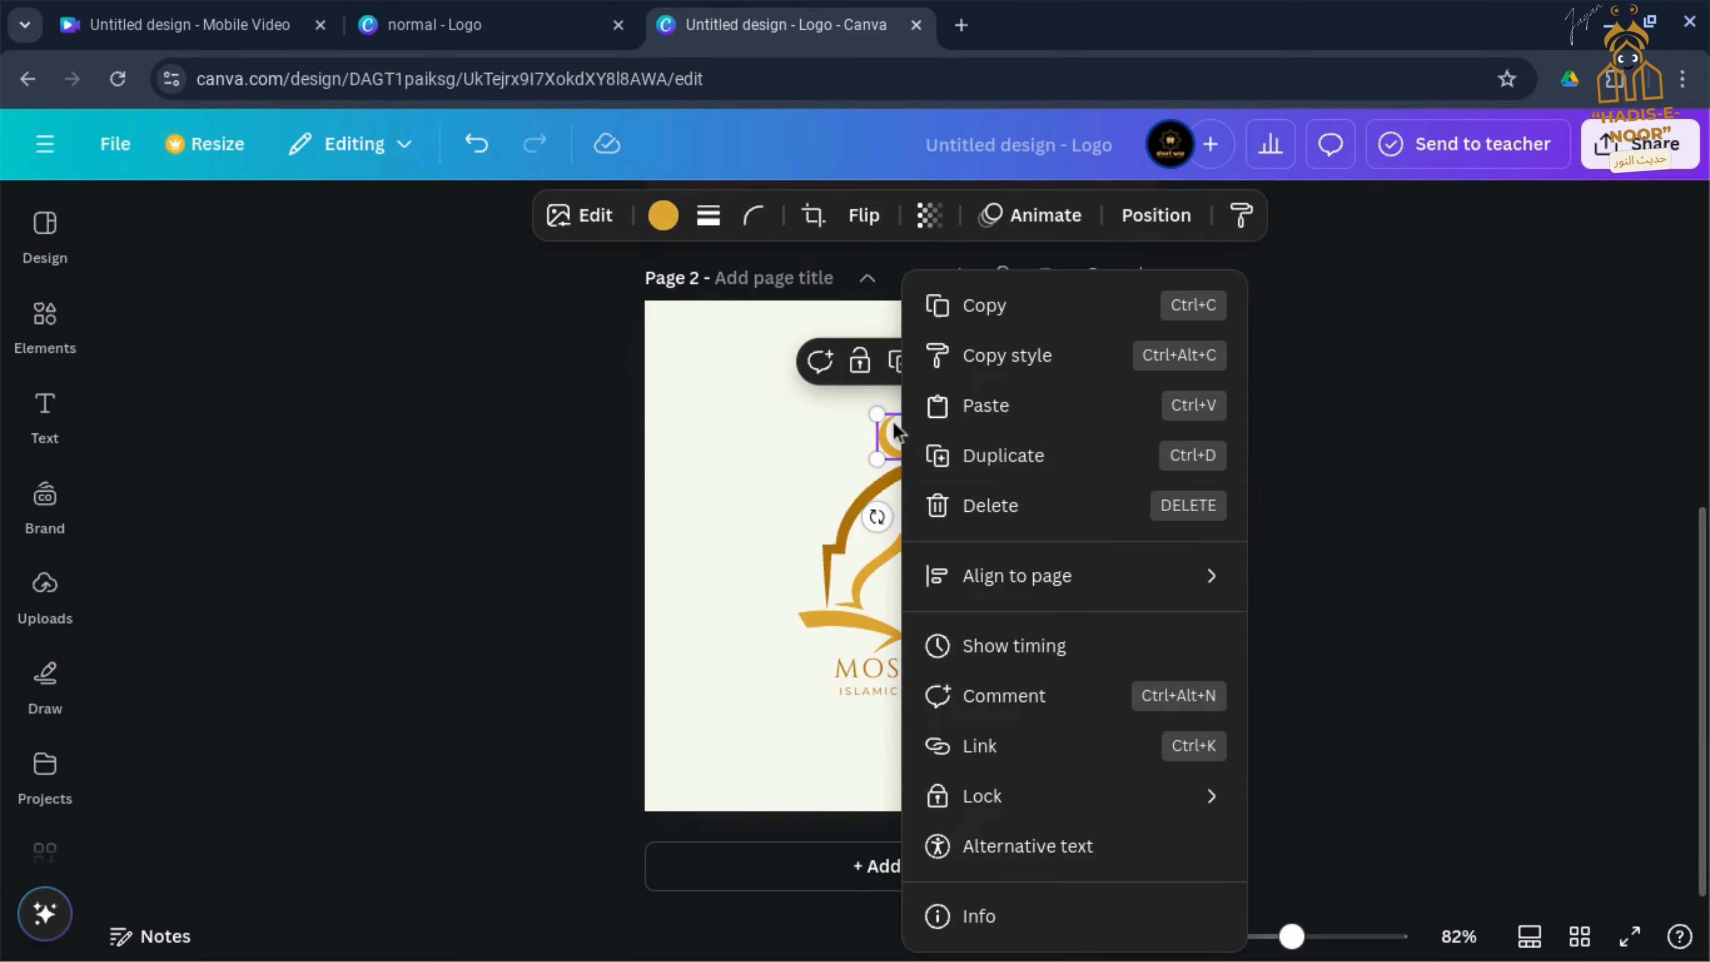
pyautogui.click(992, 331)
pyautogui.scroll(8, 988, 543)
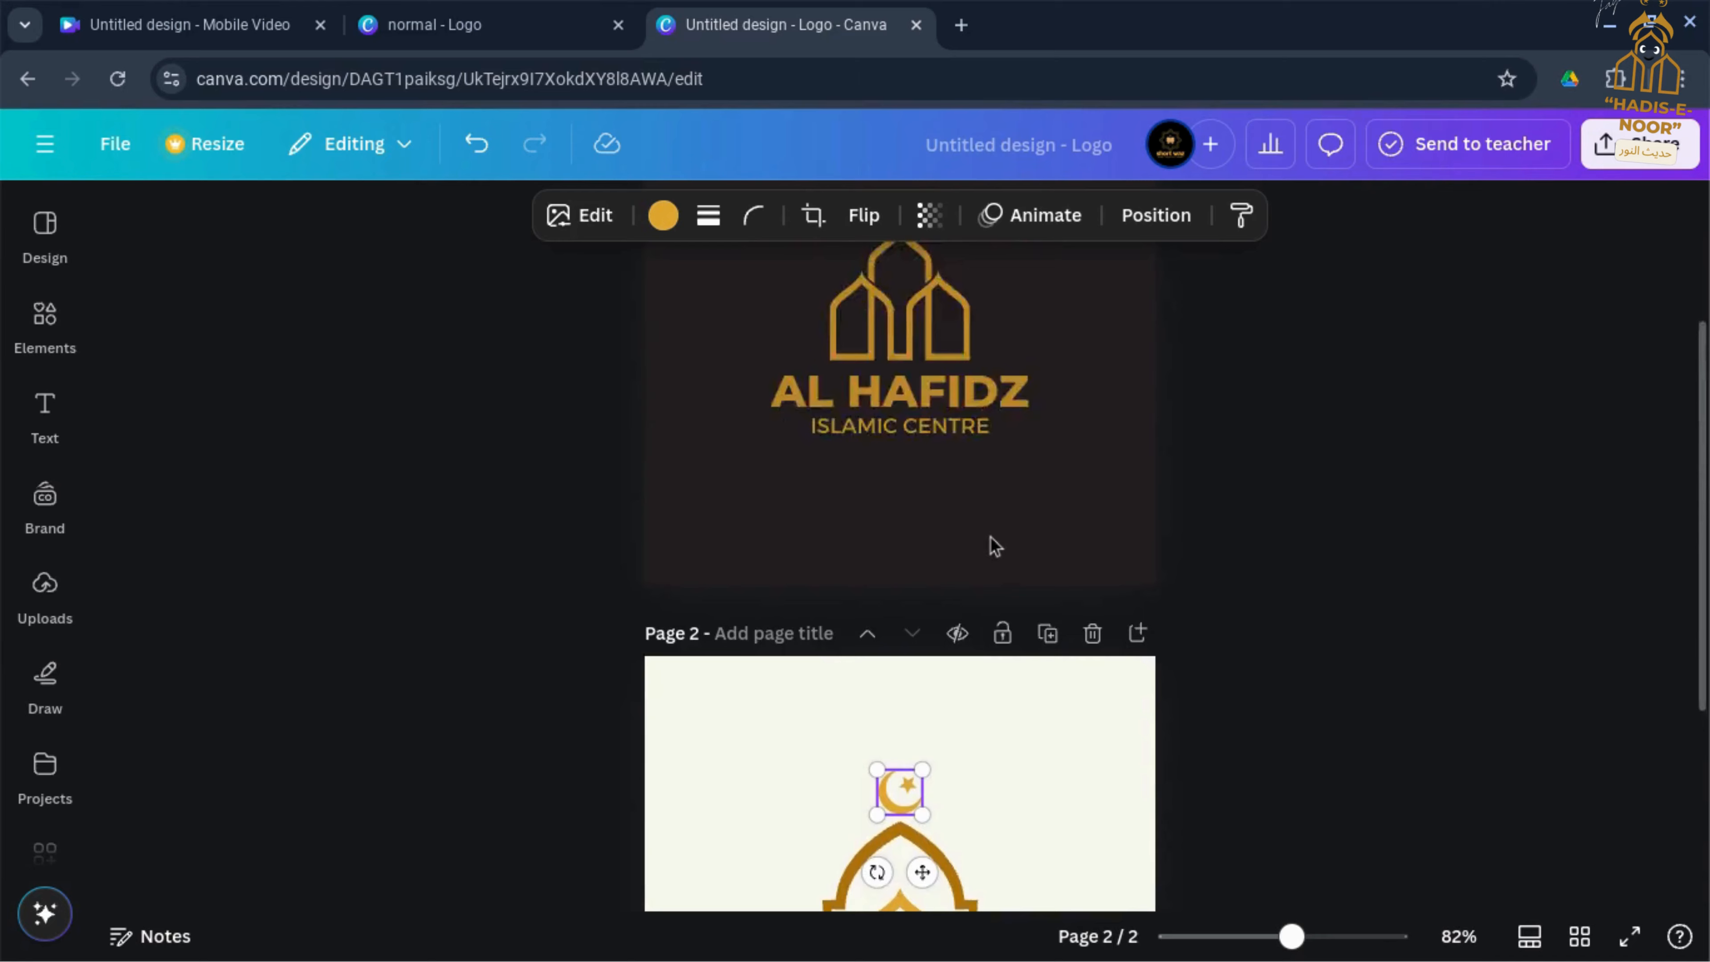
pyautogui.rightClick(875, 371)
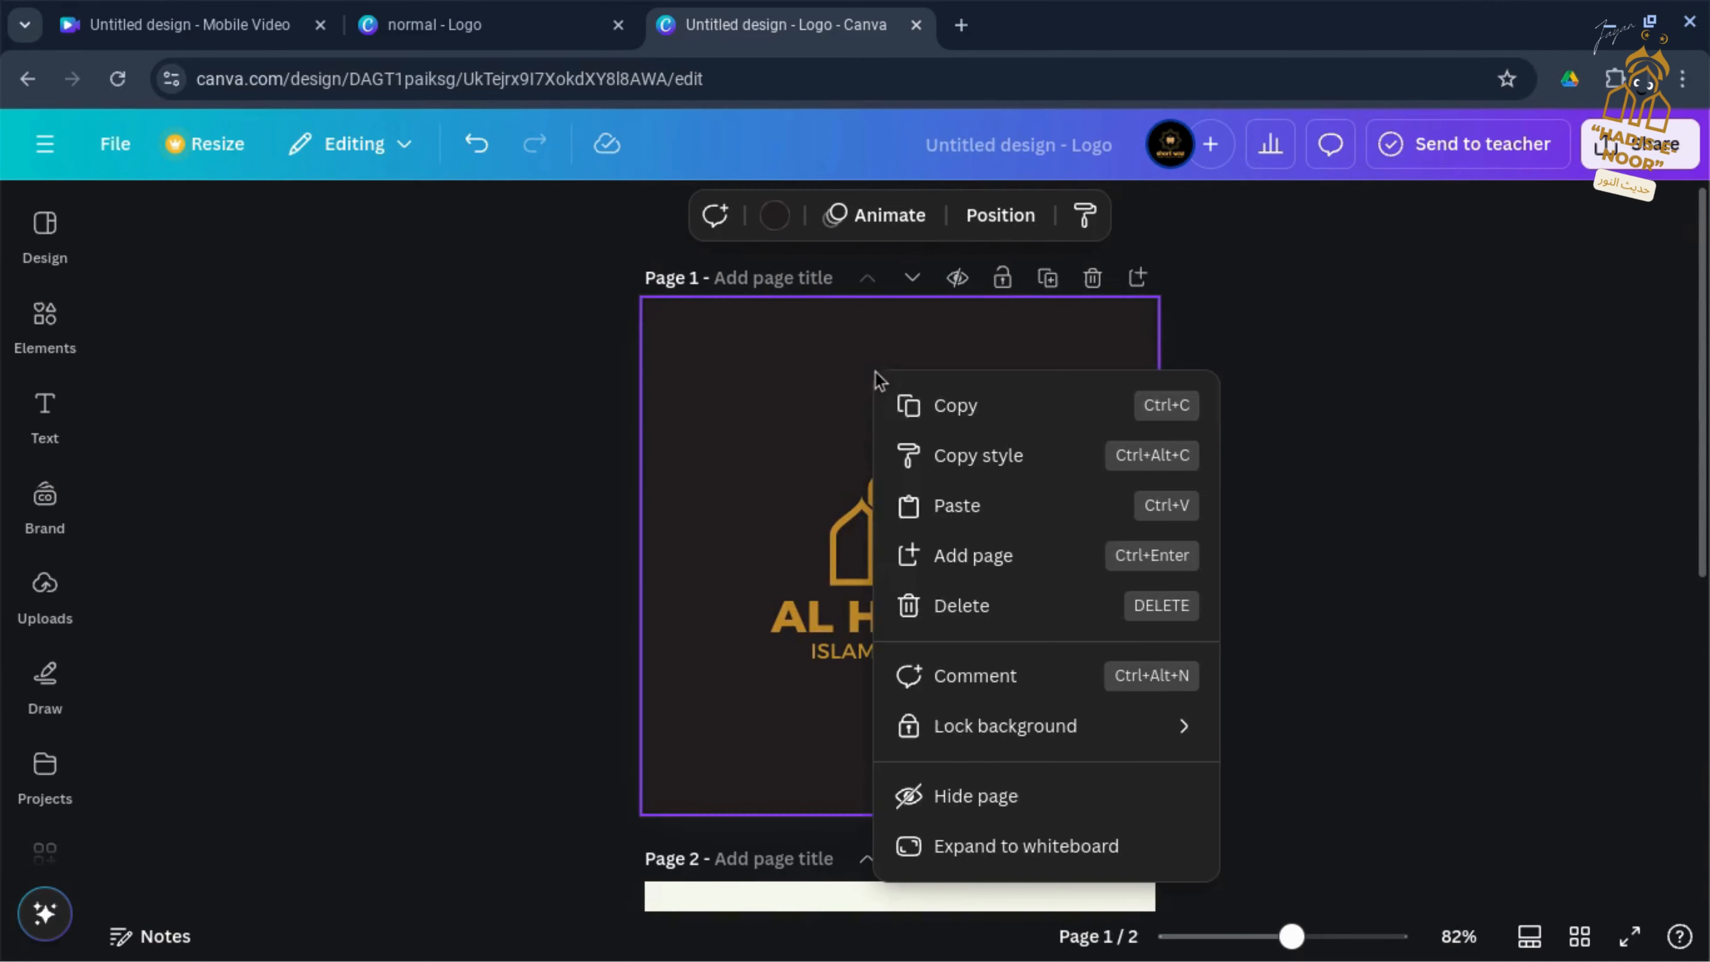
pyautogui.click(957, 505)
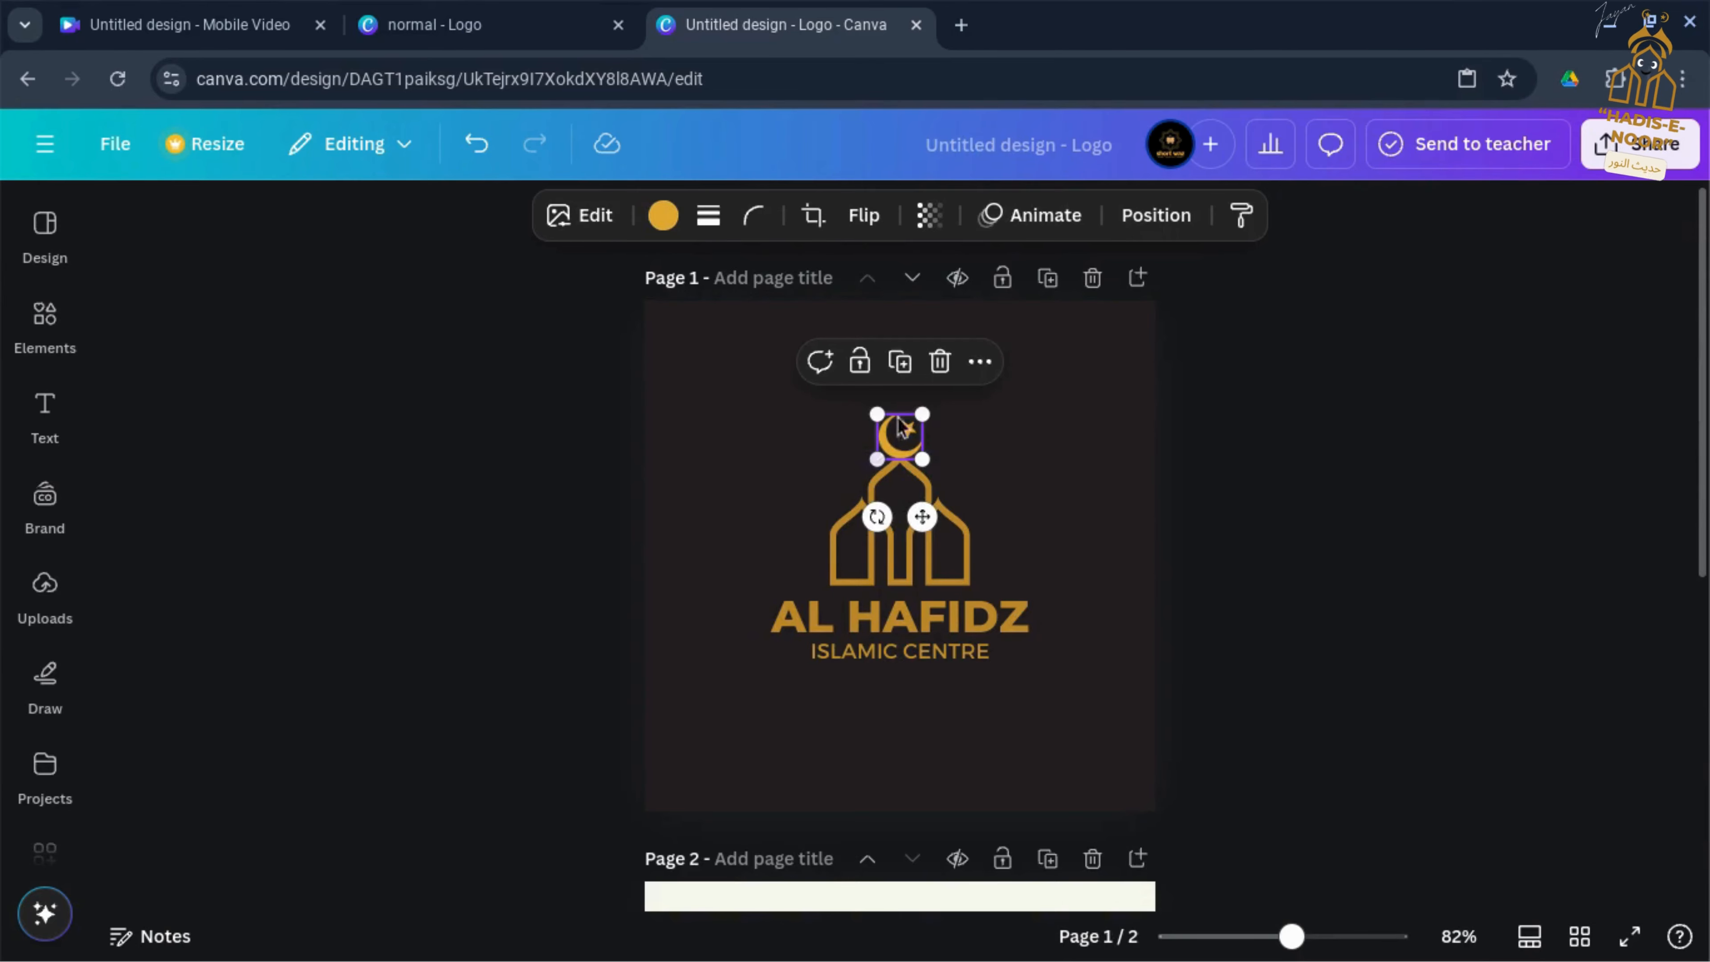
pyautogui.moveTo(901, 430); pyautogui.dragTo(1075, 335)
# Step: Enlarge the mosque outline on page 1 to nearly twice its size and move the AL HAFIDZ and ISLAMIC CENTRE texts near the page's lower edge
pyautogui.click(895, 485)
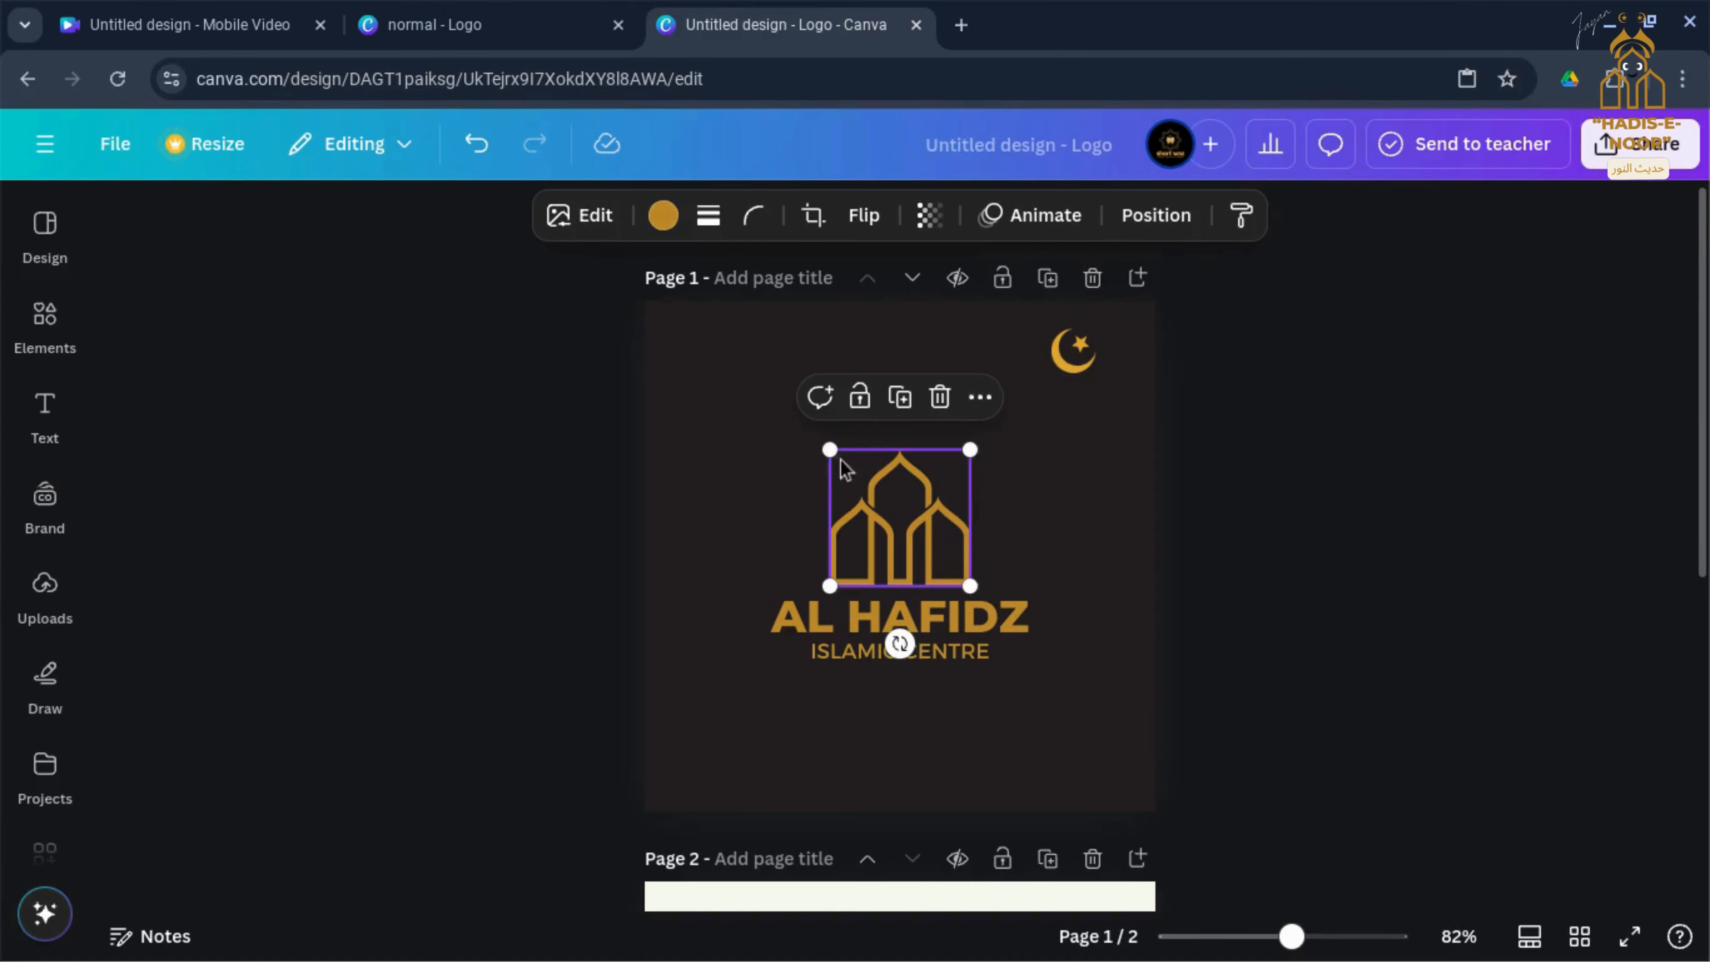
pyautogui.moveTo(833, 452); pyautogui.dragTo(684, 379)
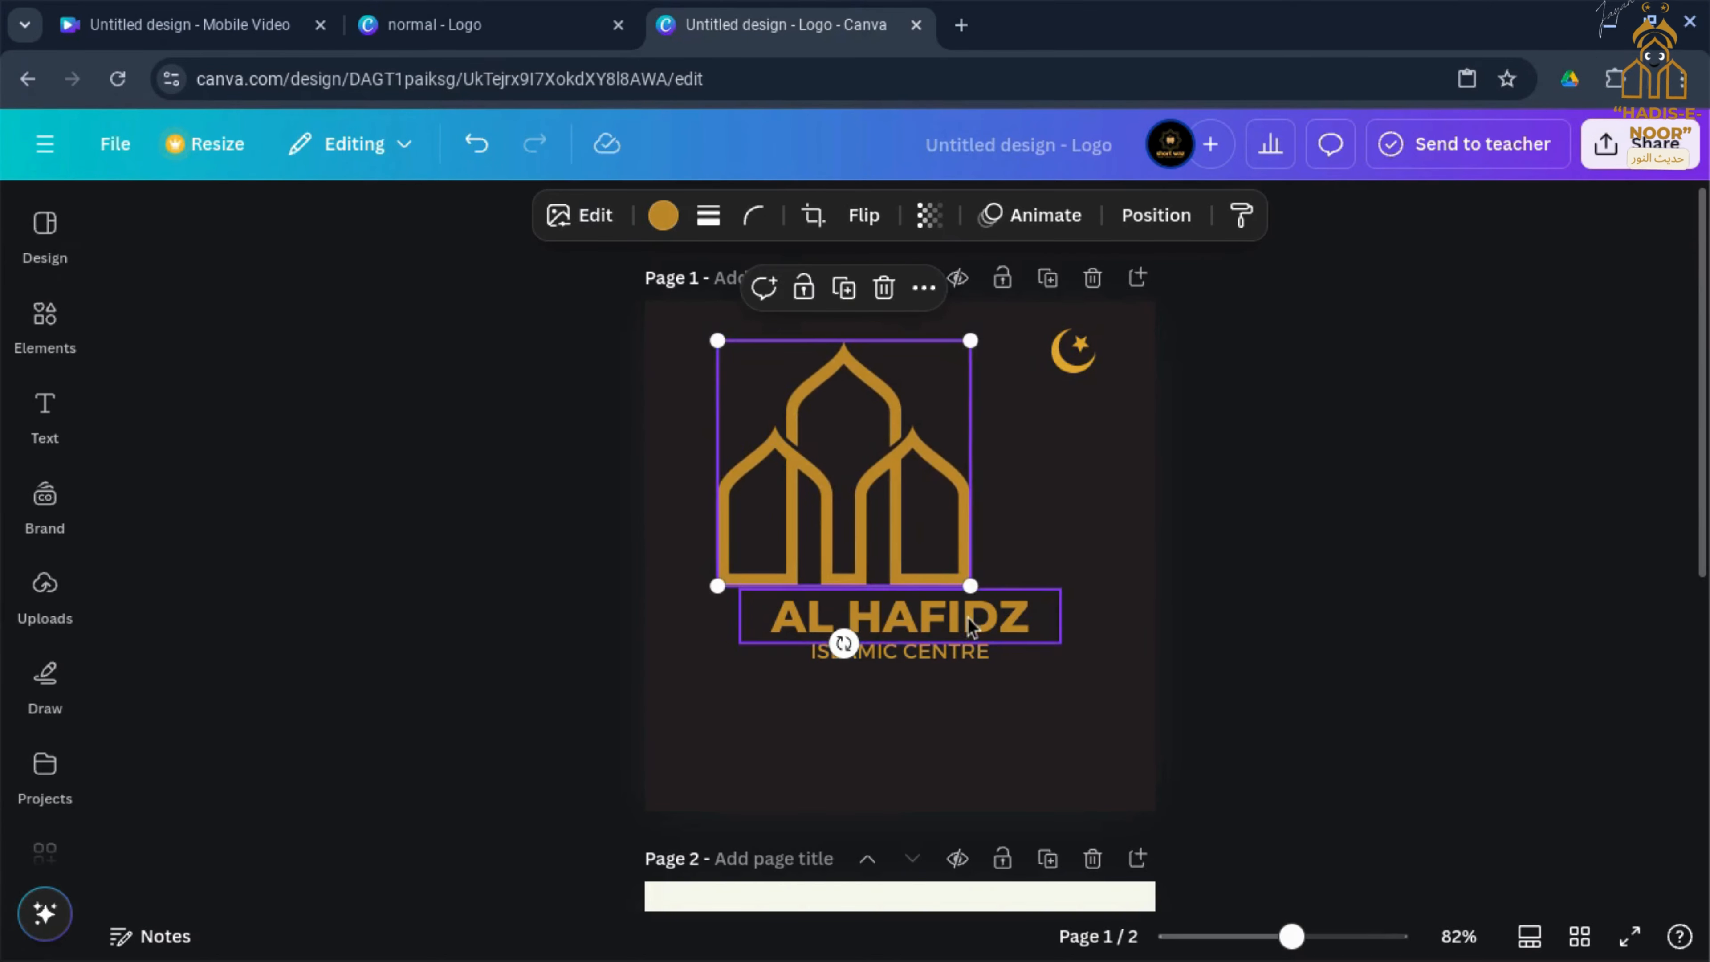
pyautogui.moveTo(968, 618); pyautogui.dragTo(956, 729)
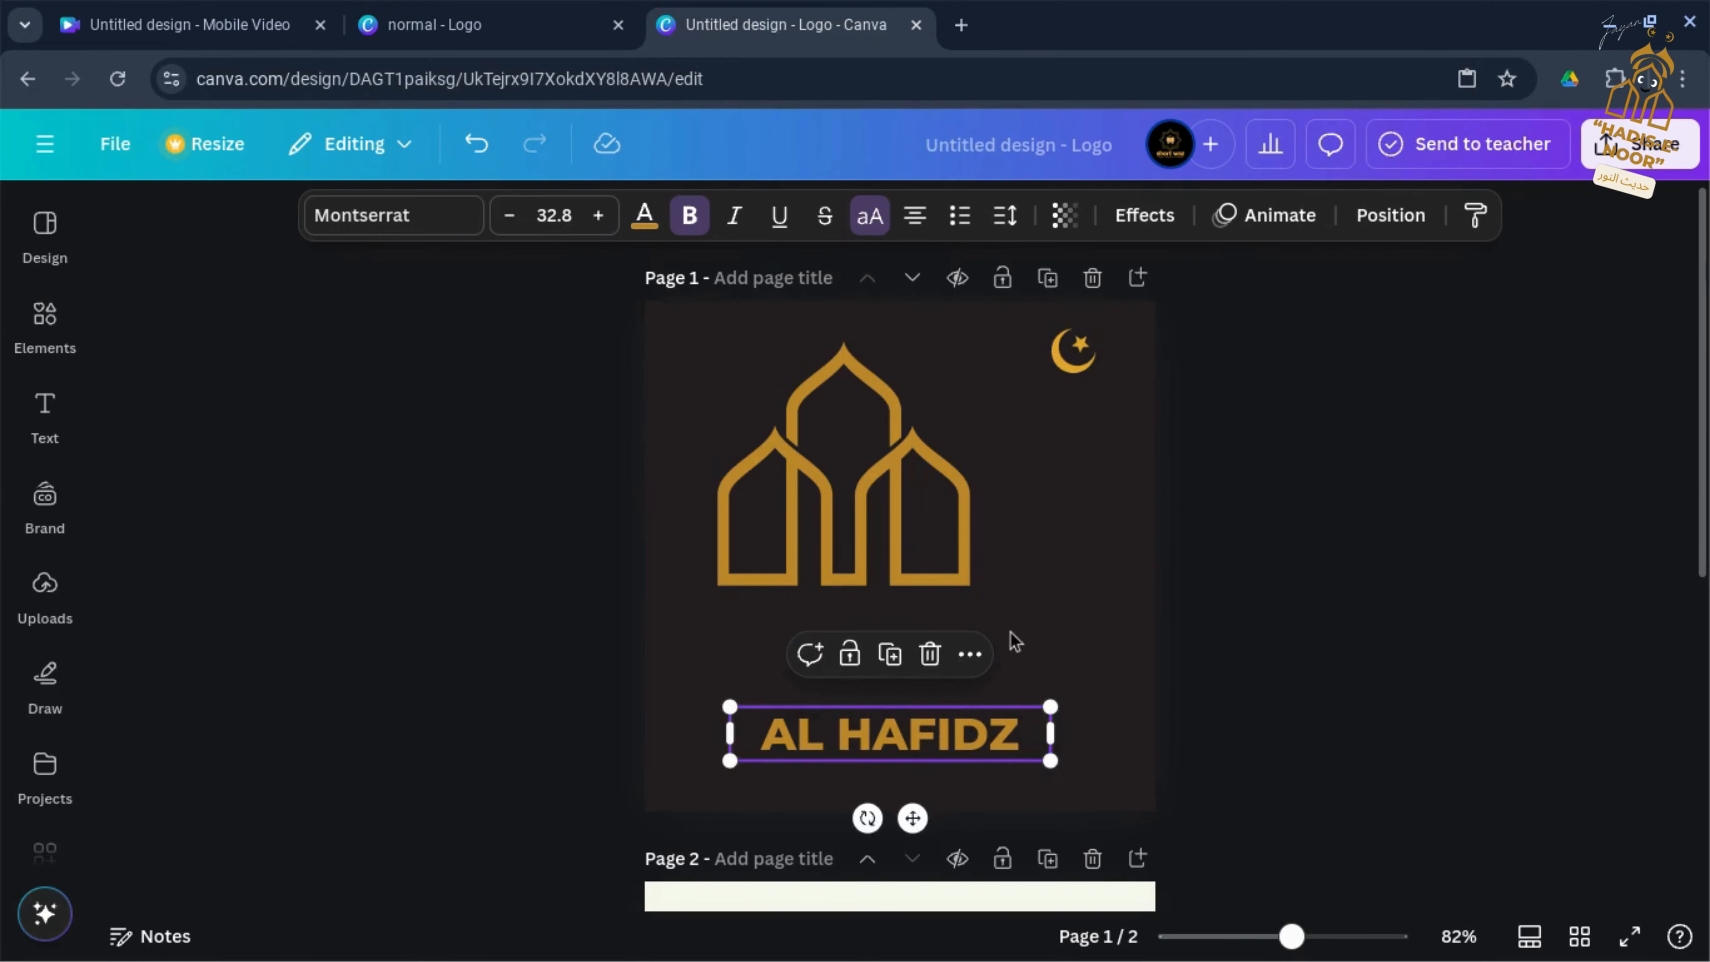
pyautogui.moveTo(1013, 653); pyautogui.dragTo(993, 764)
# Step: Move the enlarged mosque outline down over the texts, and shift AL HAFIDZ and ISLAMIC CENTRE up to sit close beneath it
pyautogui.click(890, 554)
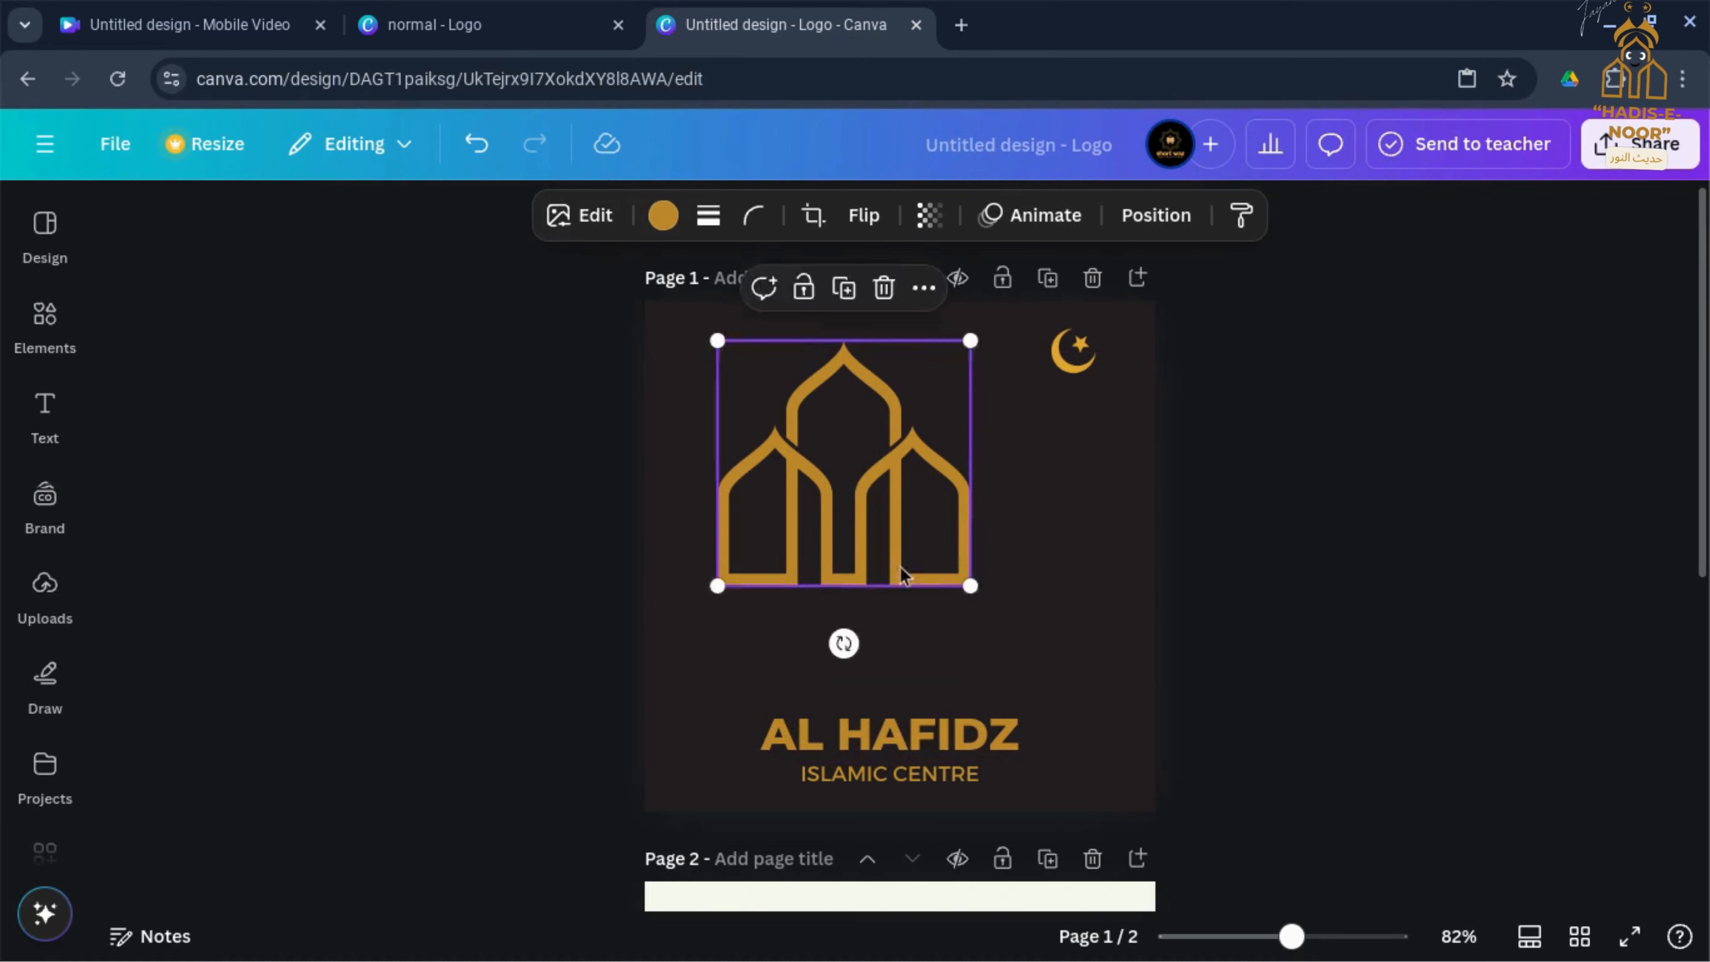
pyautogui.moveTo(900, 567); pyautogui.dragTo(939, 640)
pyautogui.click(953, 728)
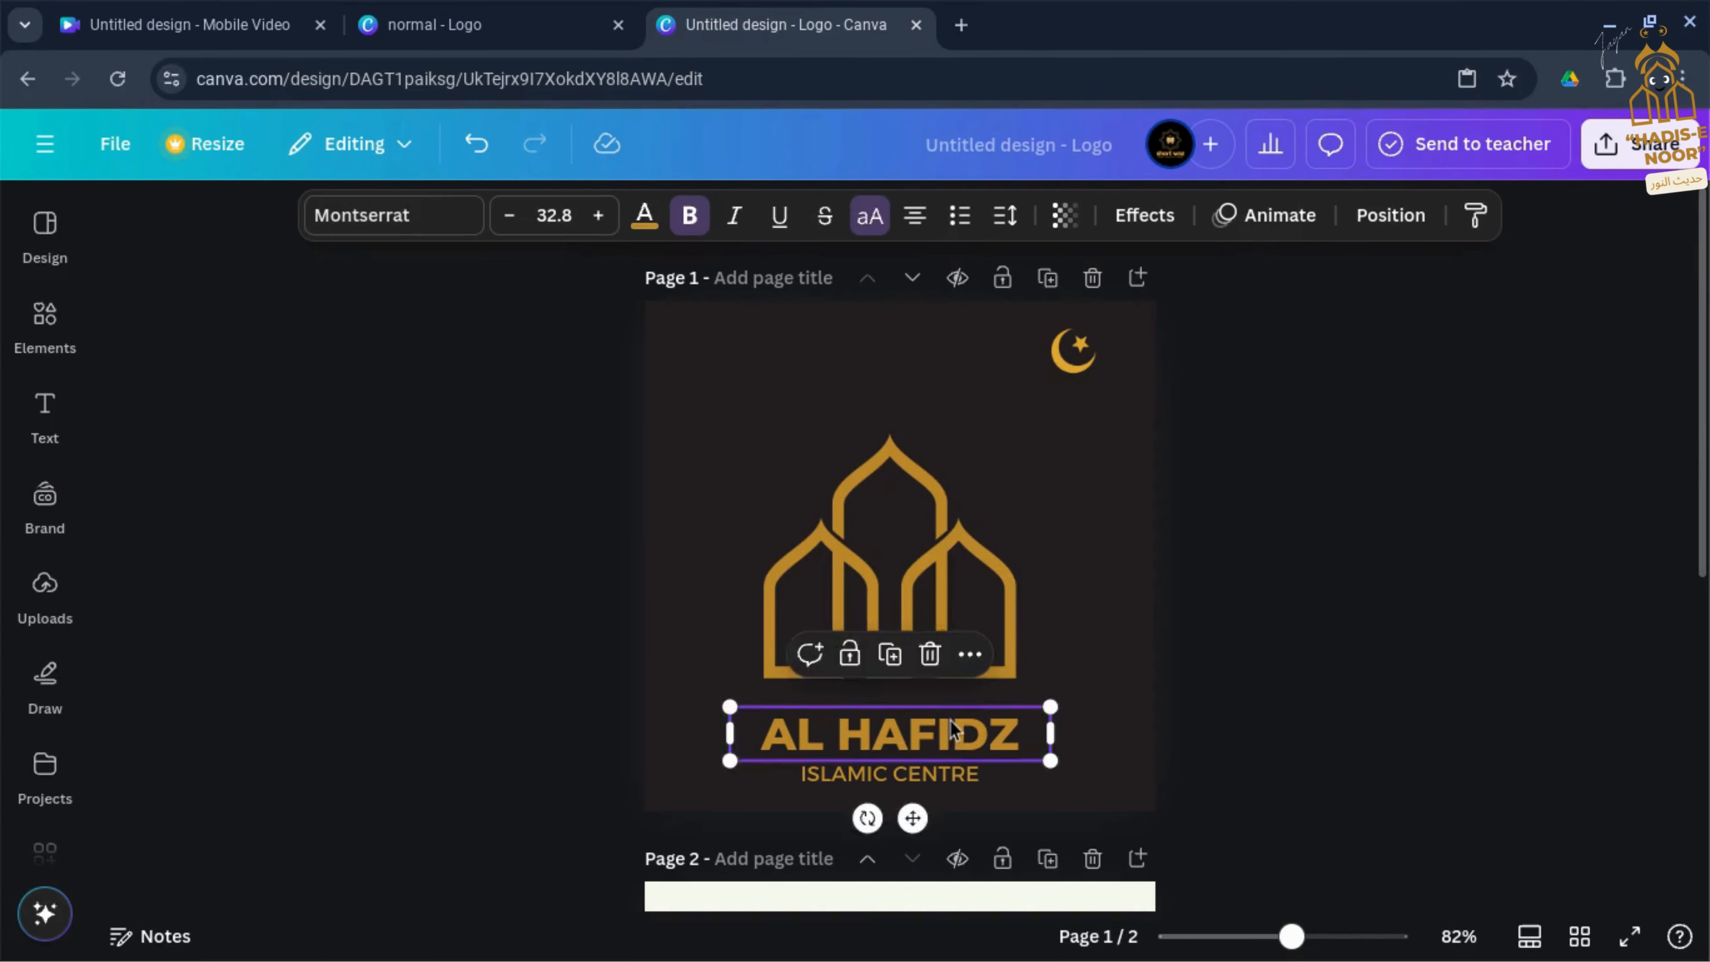
pyautogui.moveTo(952, 728); pyautogui.dragTo(950, 707)
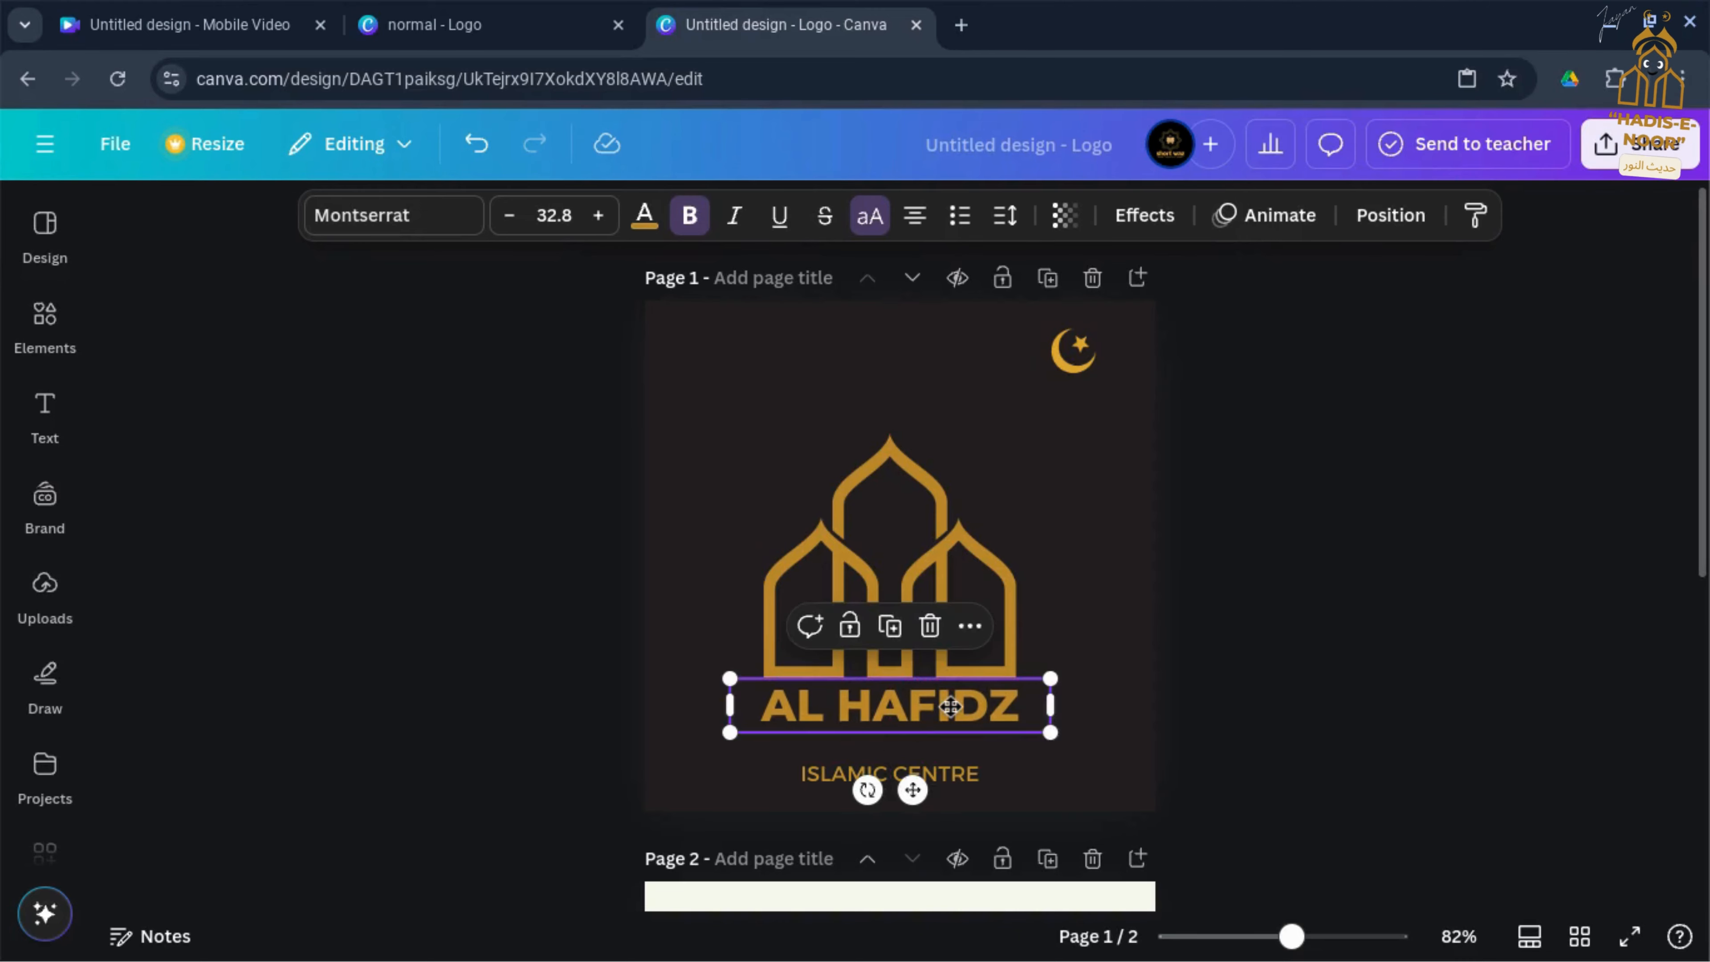
pyautogui.moveTo(951, 783); pyautogui.dragTo(946, 754)
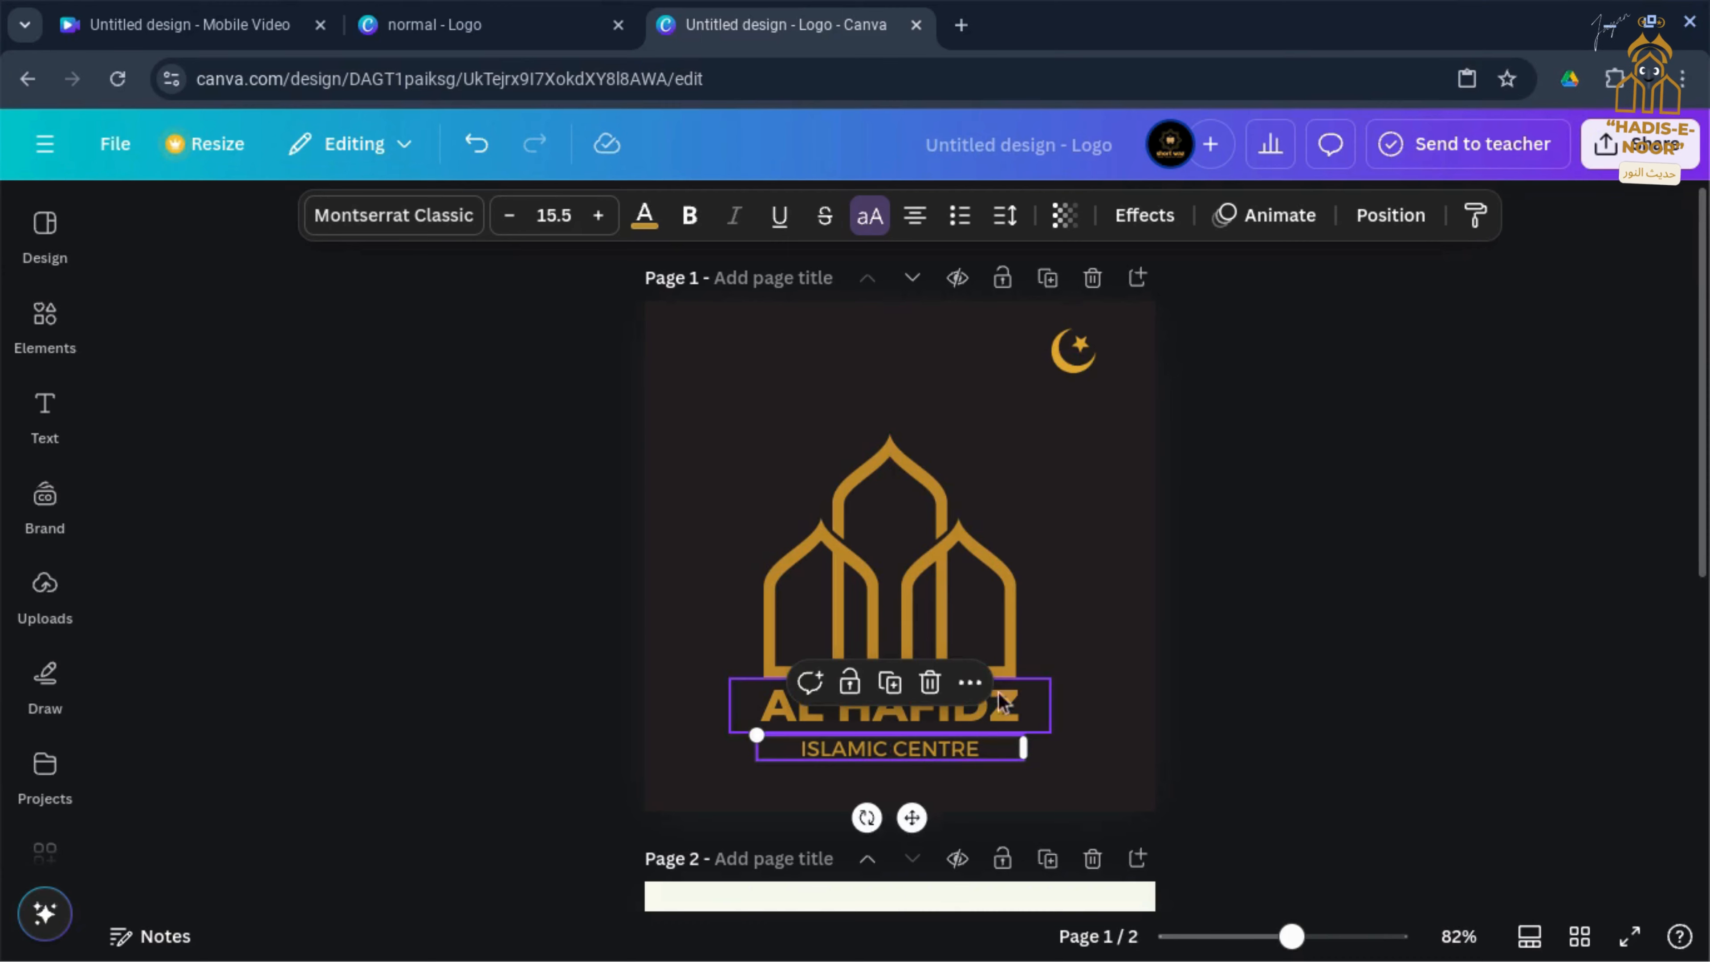
# Step: Enlarge the gold crescent and star slightly and centre it just above the mosque outline's middle dome
pyautogui.moveTo(1065, 366); pyautogui.dragTo(888, 389)
pyautogui.click(1062, 418)
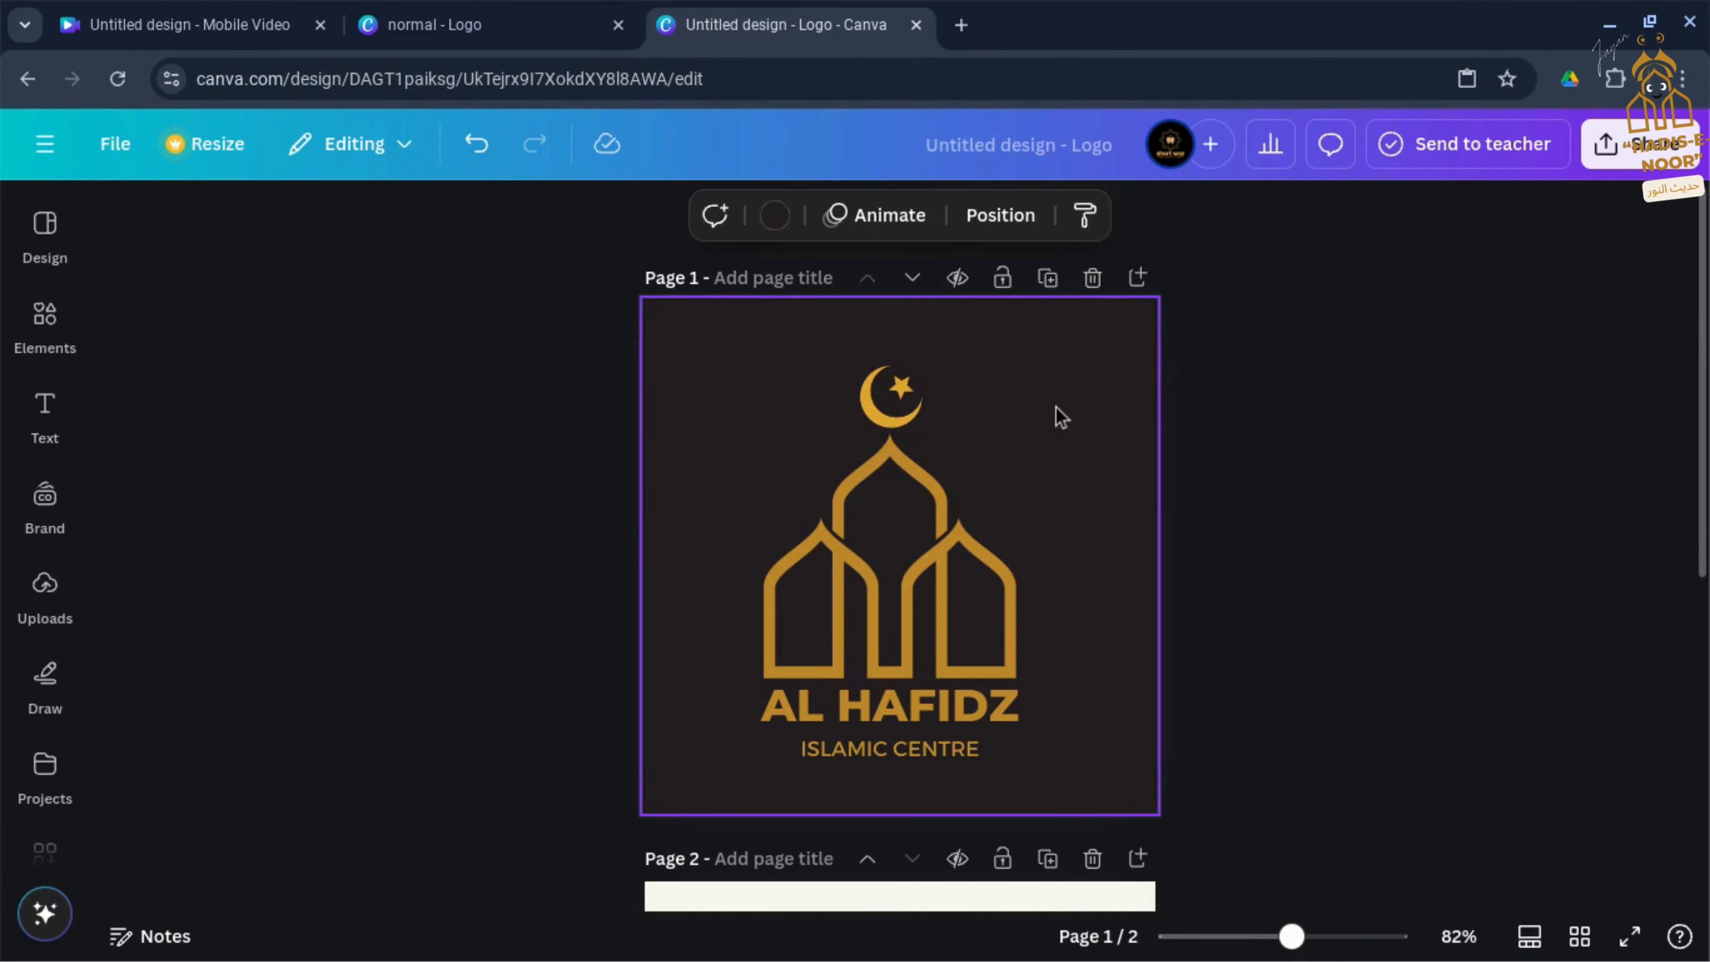
# Step: Search the elements library for "eays" and limit the results to graphics
pyautogui.click(43, 337)
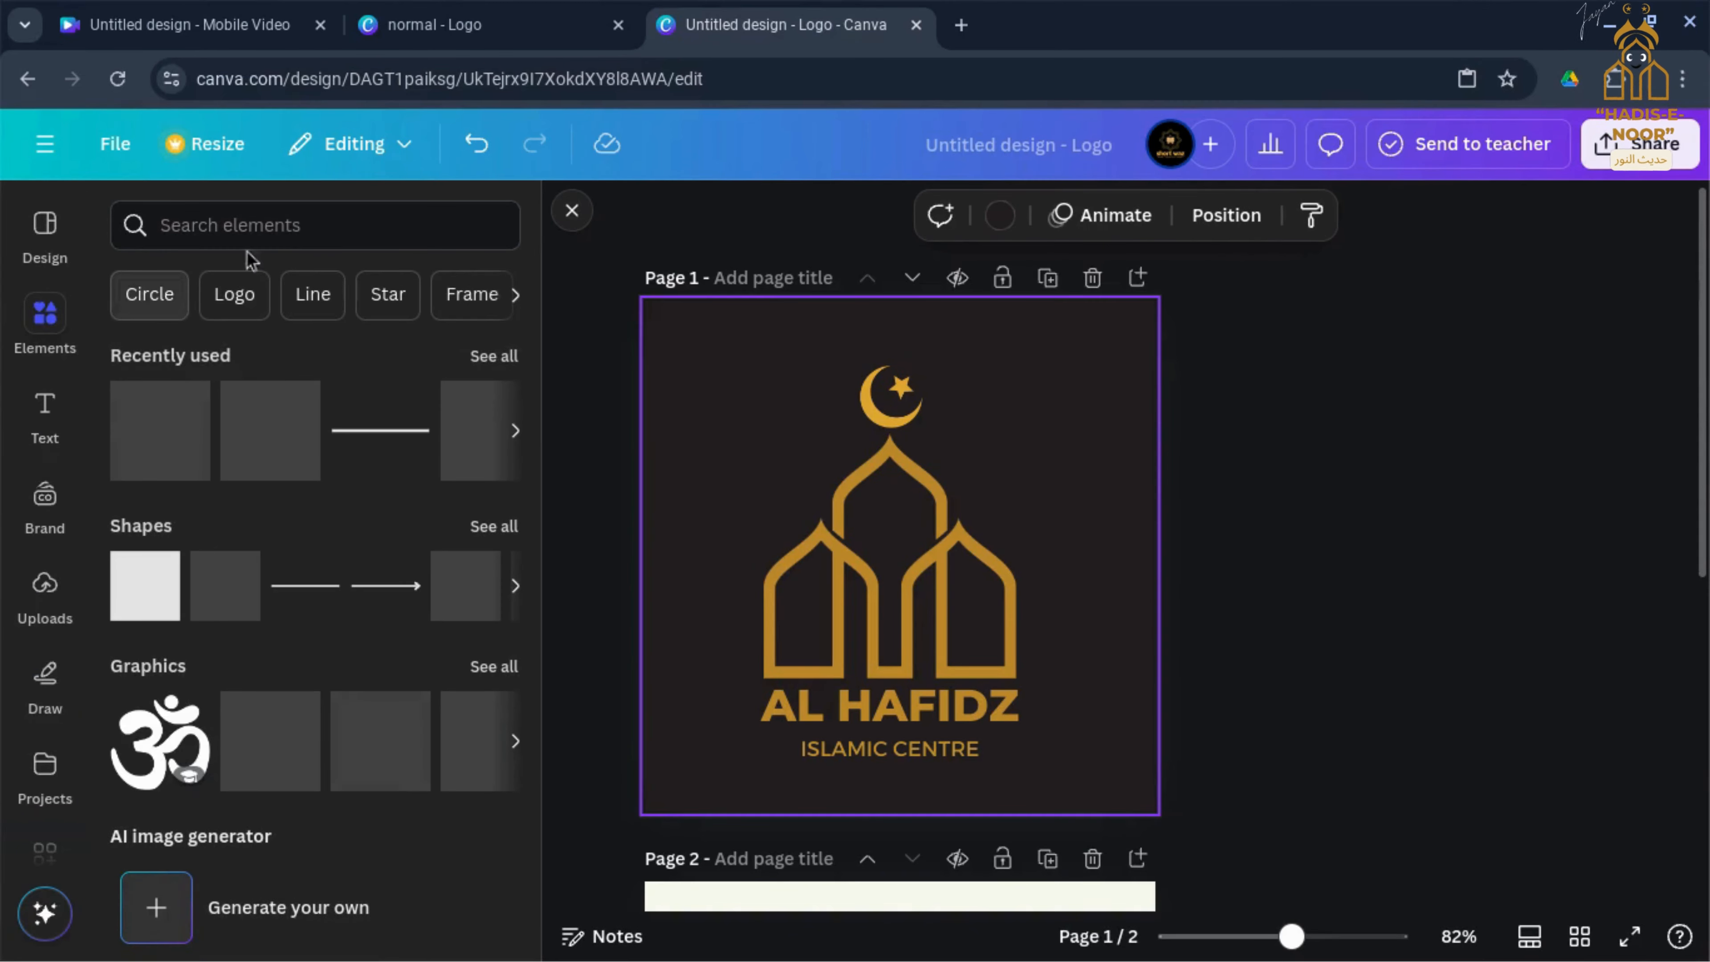
pyautogui.click(290, 227)
pyautogui.write('ea')
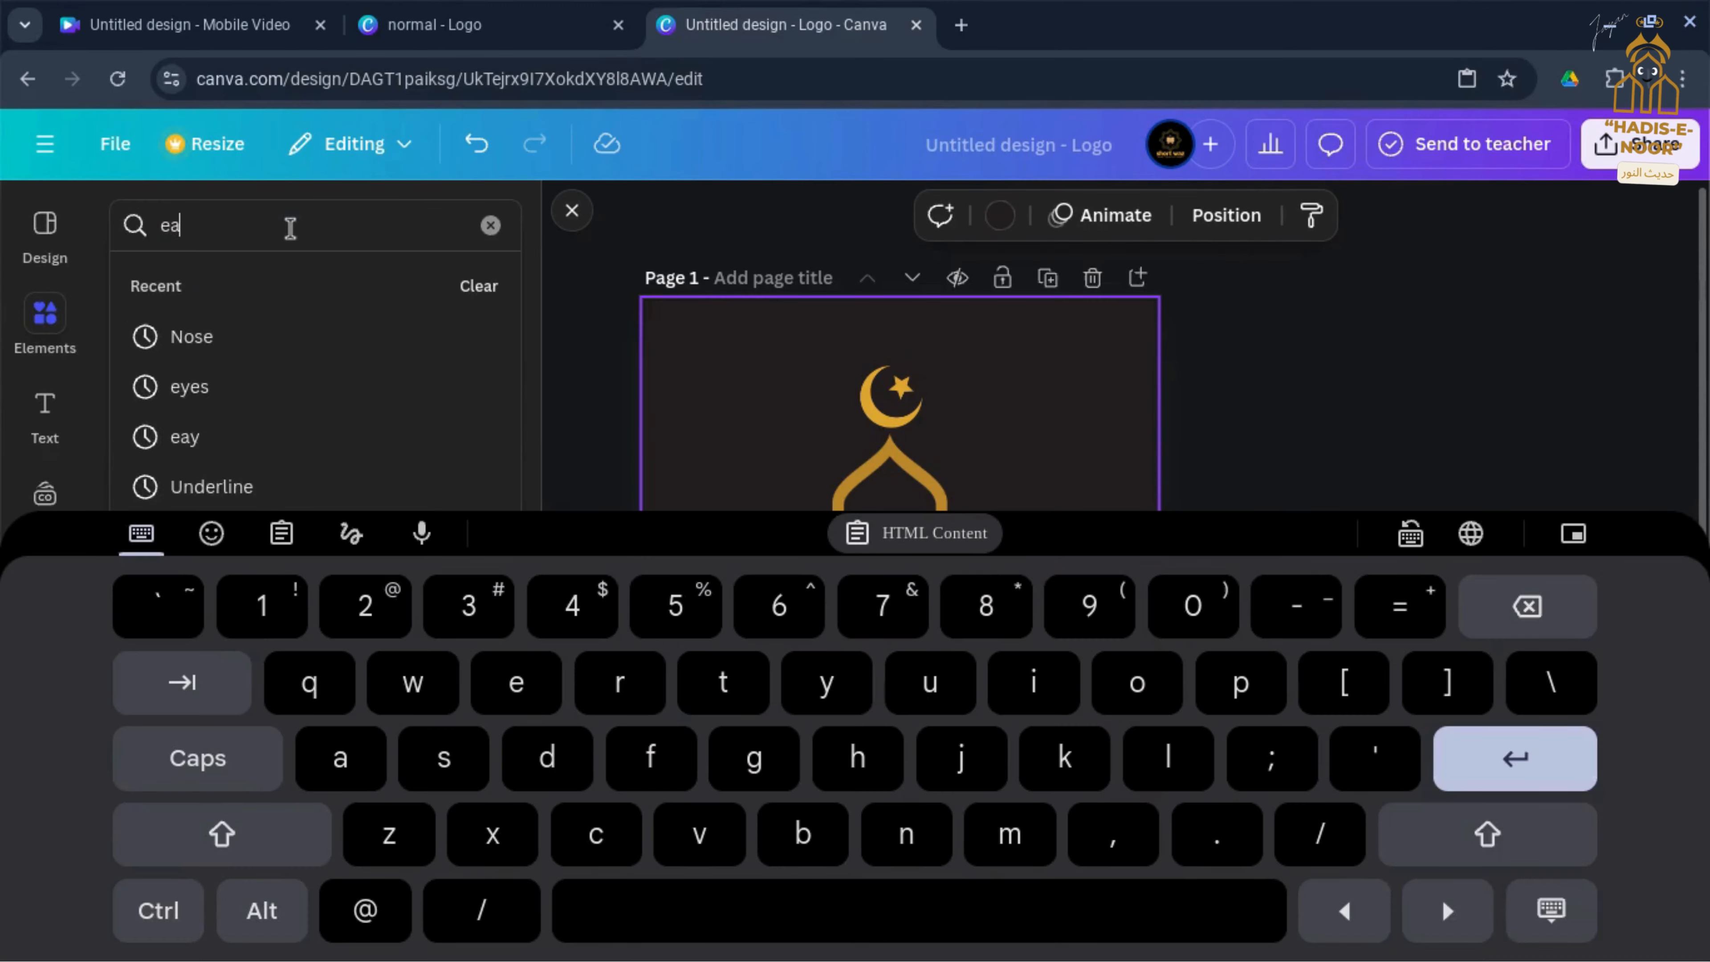
pyautogui.write('ys')
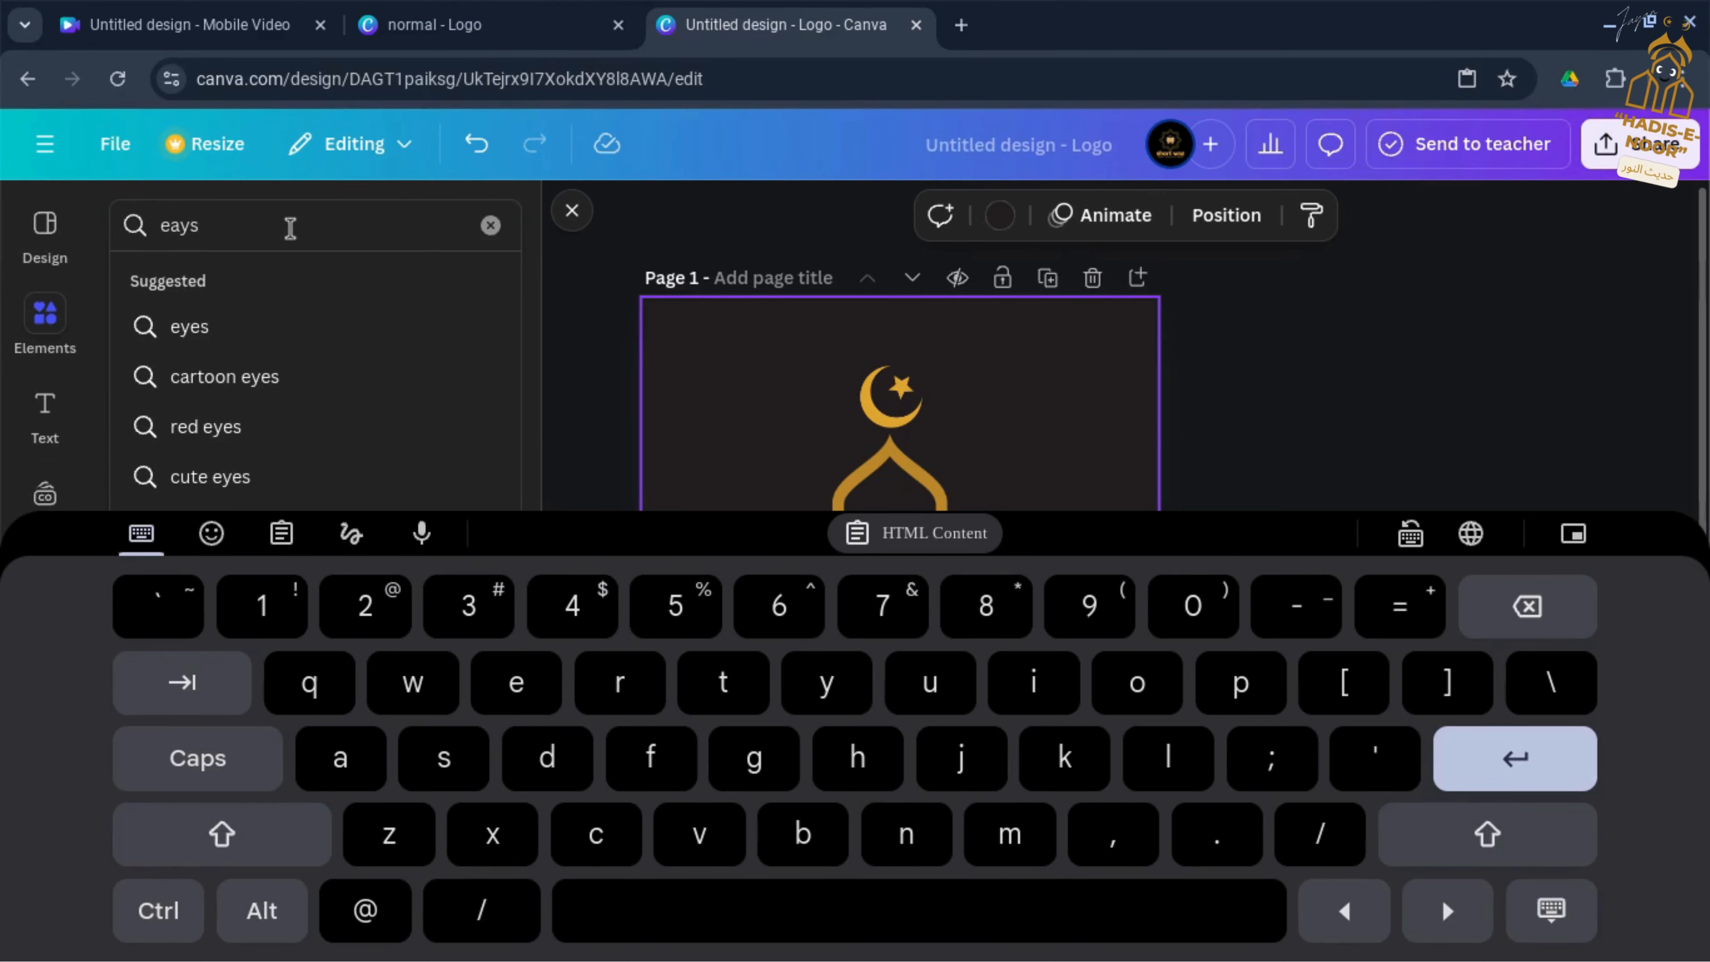
pyautogui.press('Return')
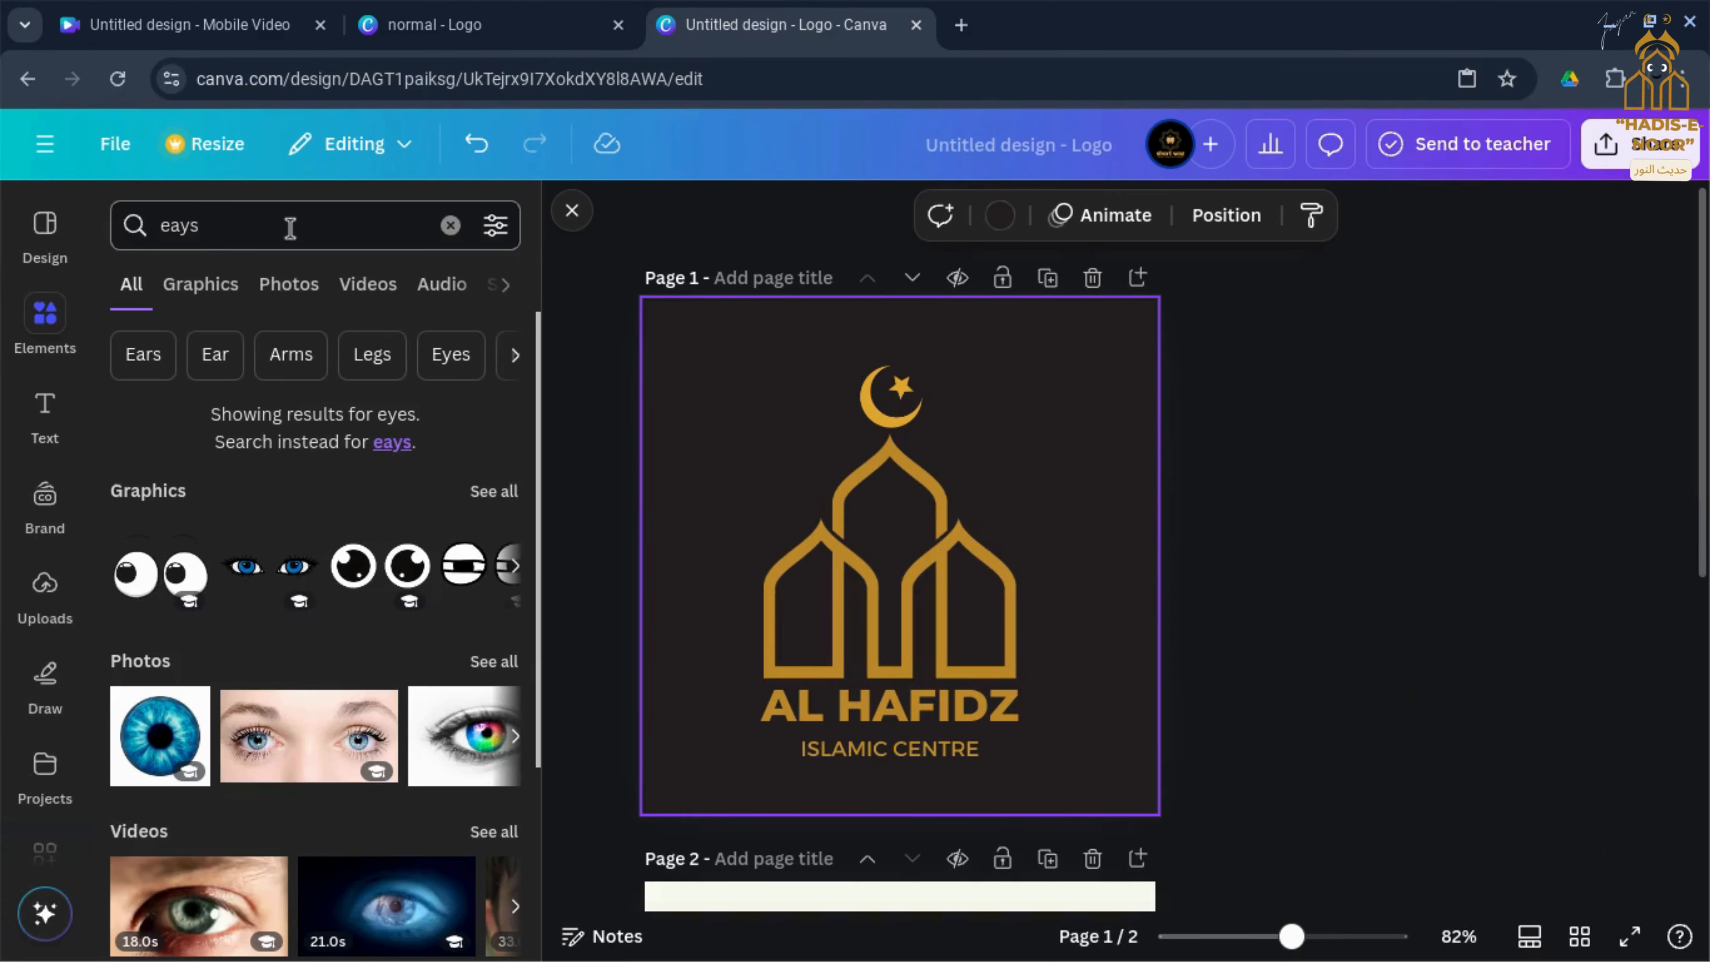
pyautogui.click(195, 289)
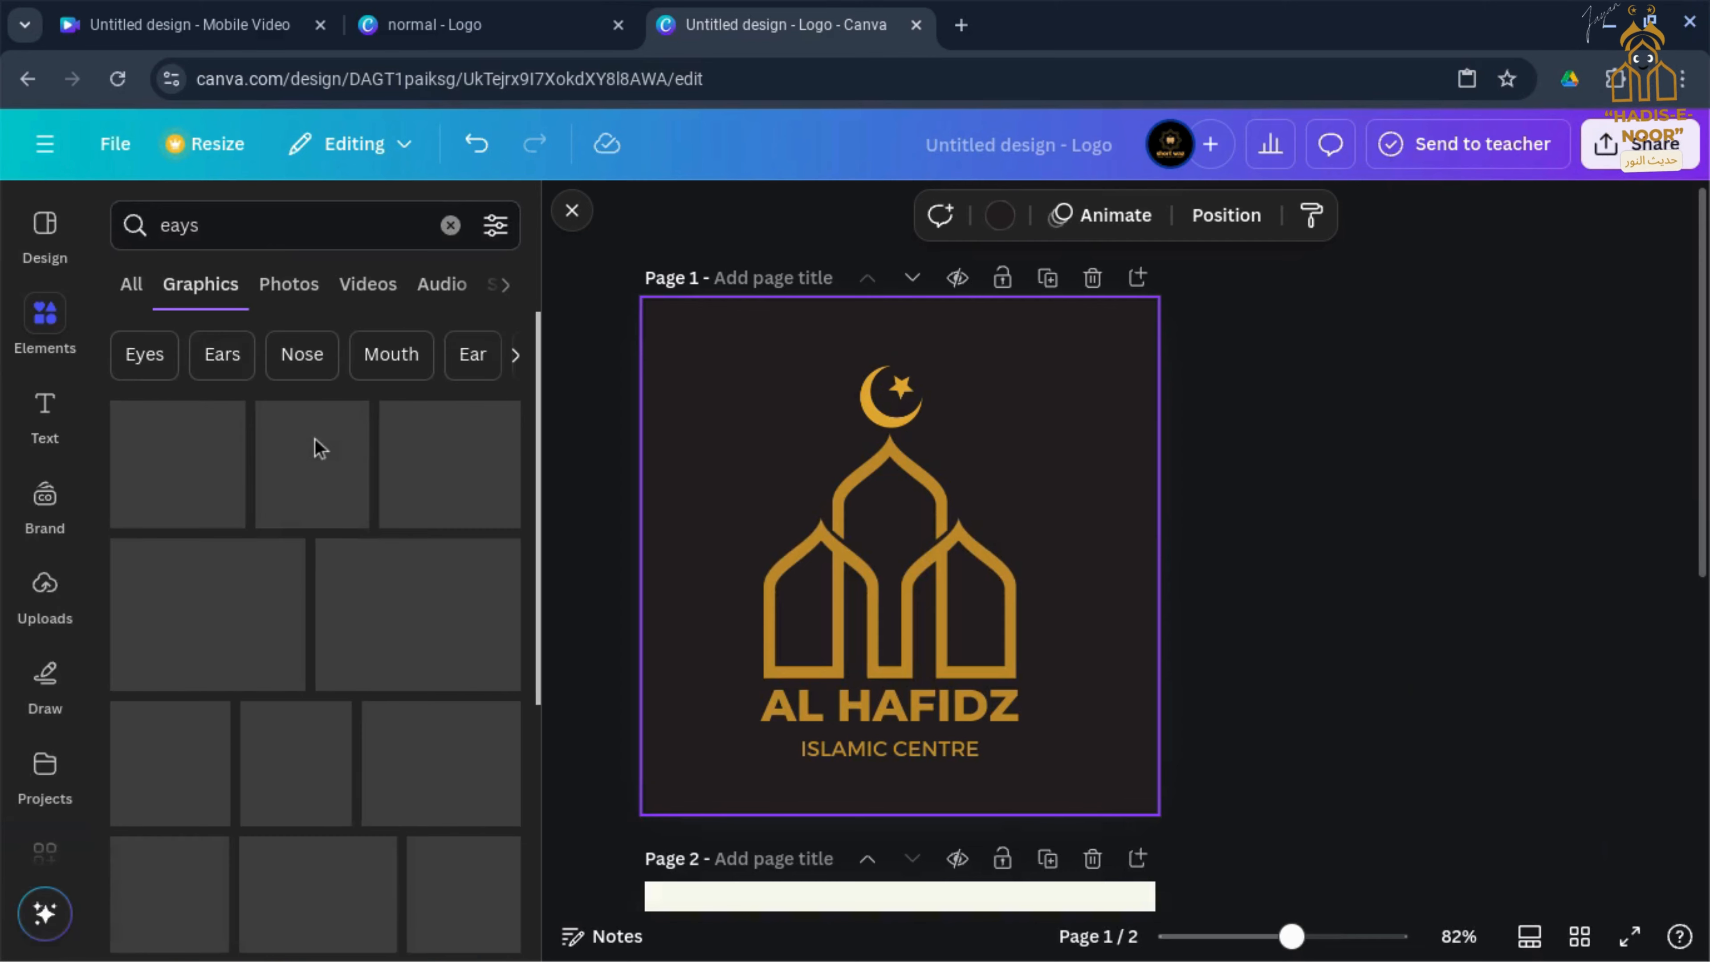
pyautogui.scroll(-5, 316, 444)
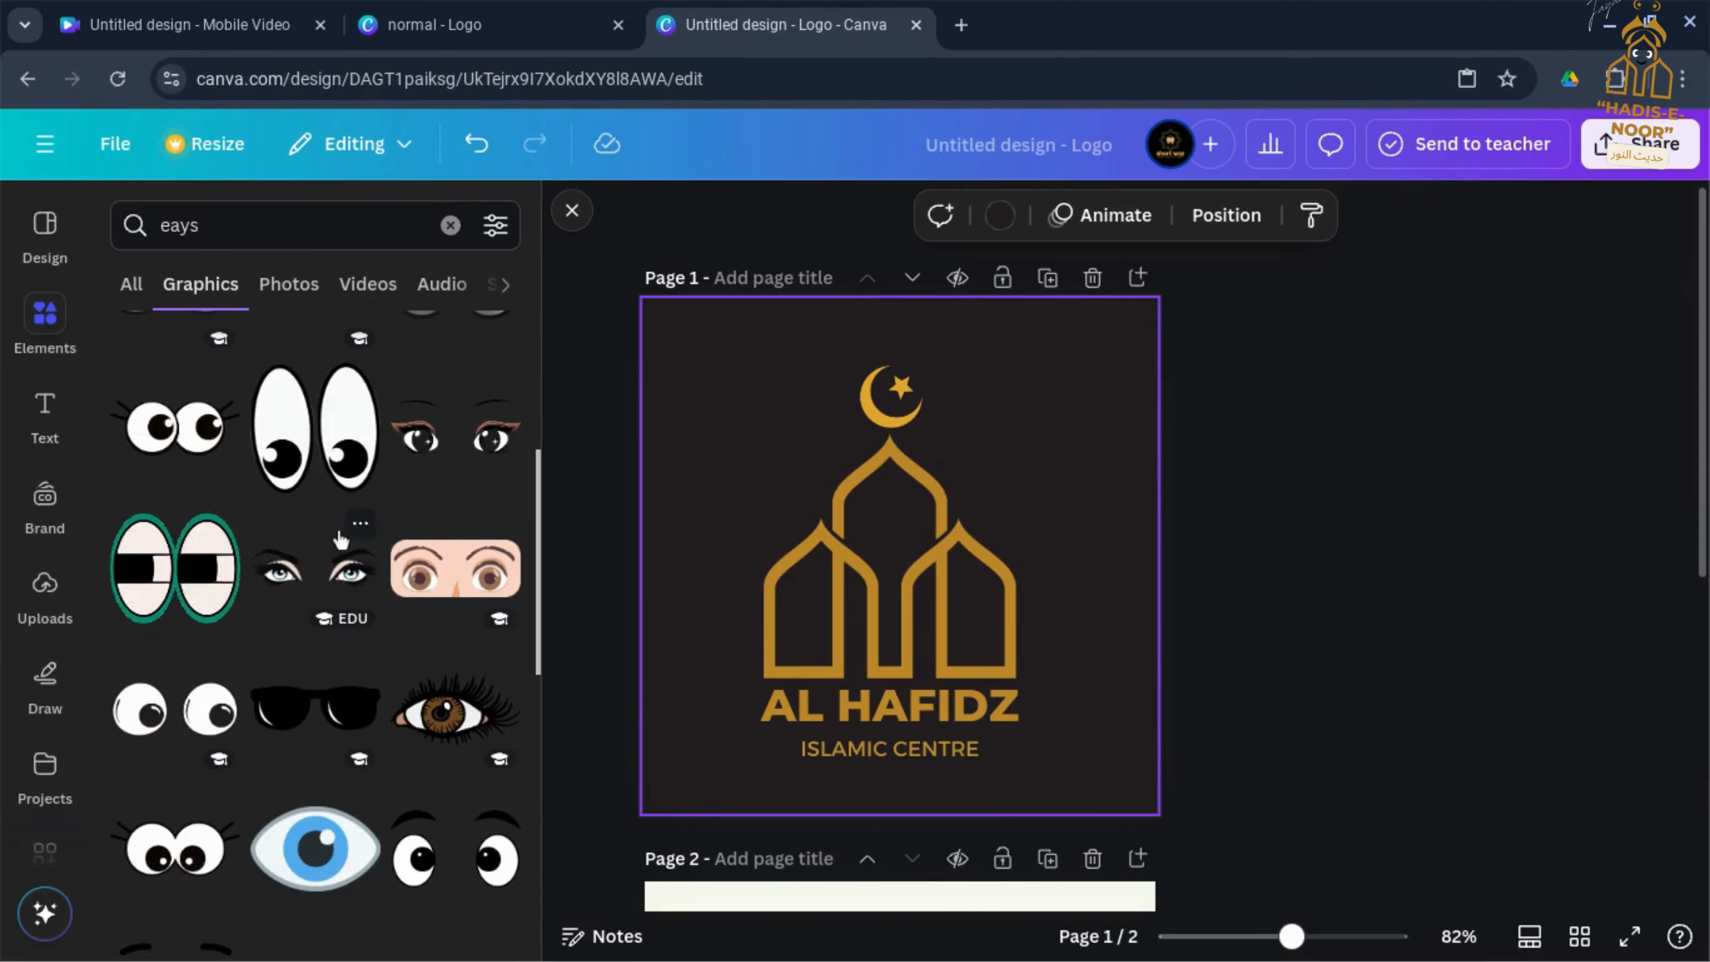
pyautogui.scroll(5, 339, 532)
pyautogui.scroll(-1, 339, 536)
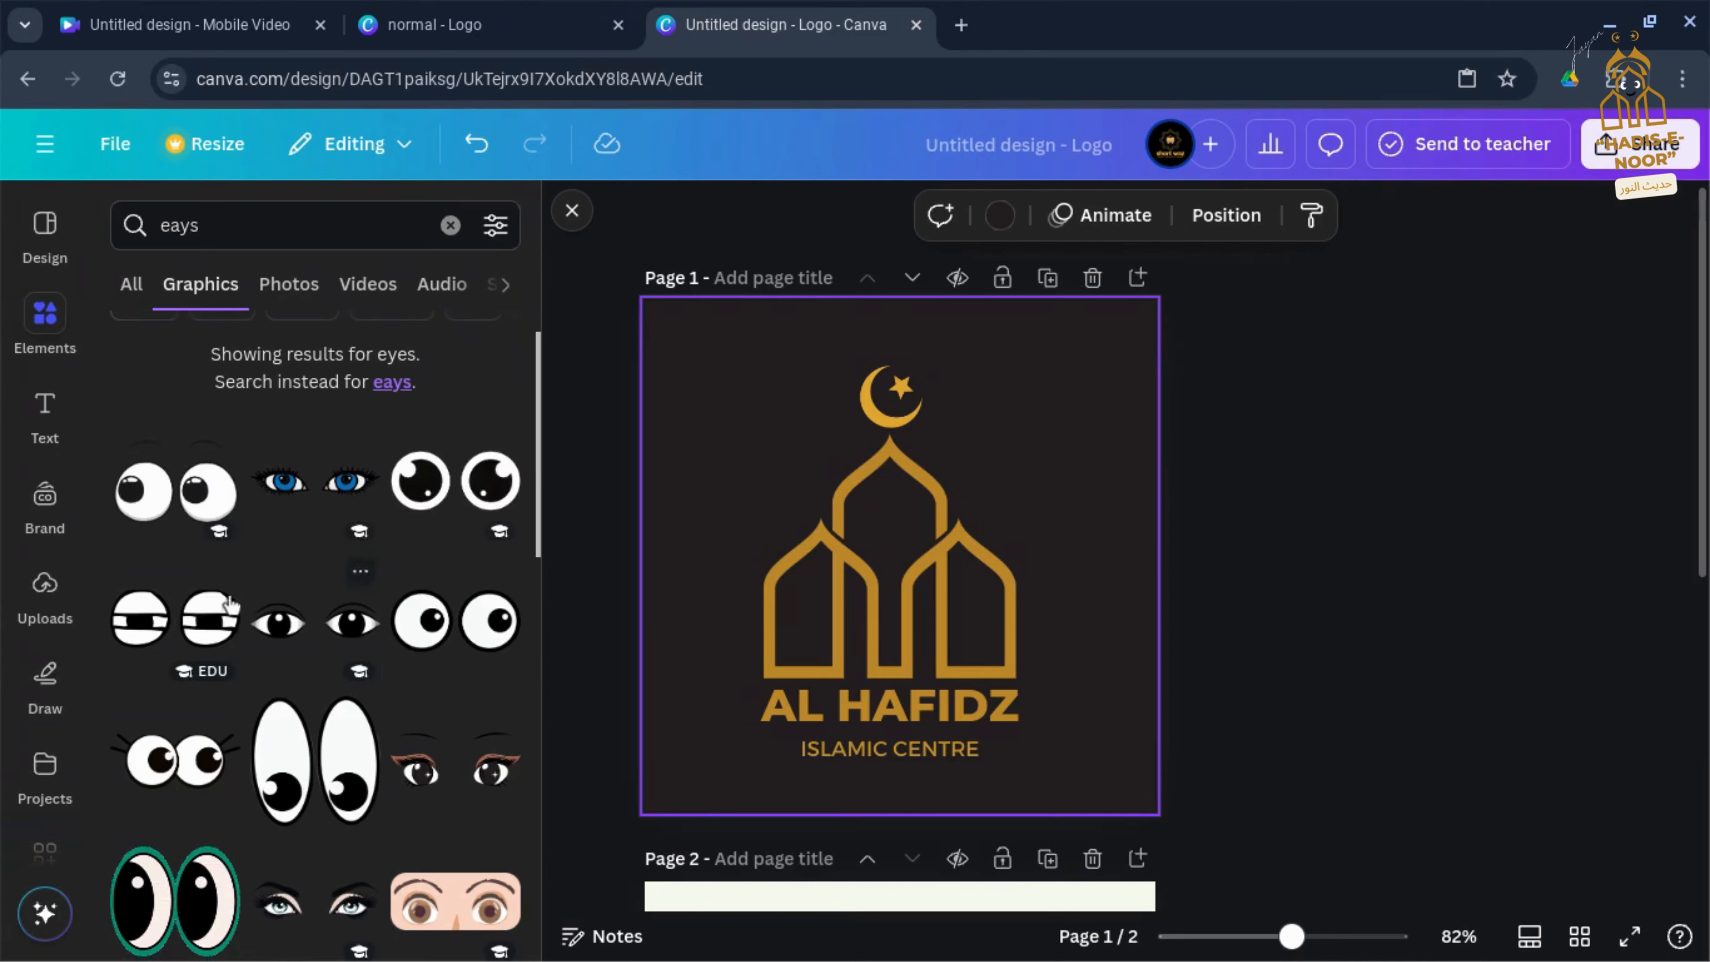
pyautogui.scroll(-4, 308, 594)
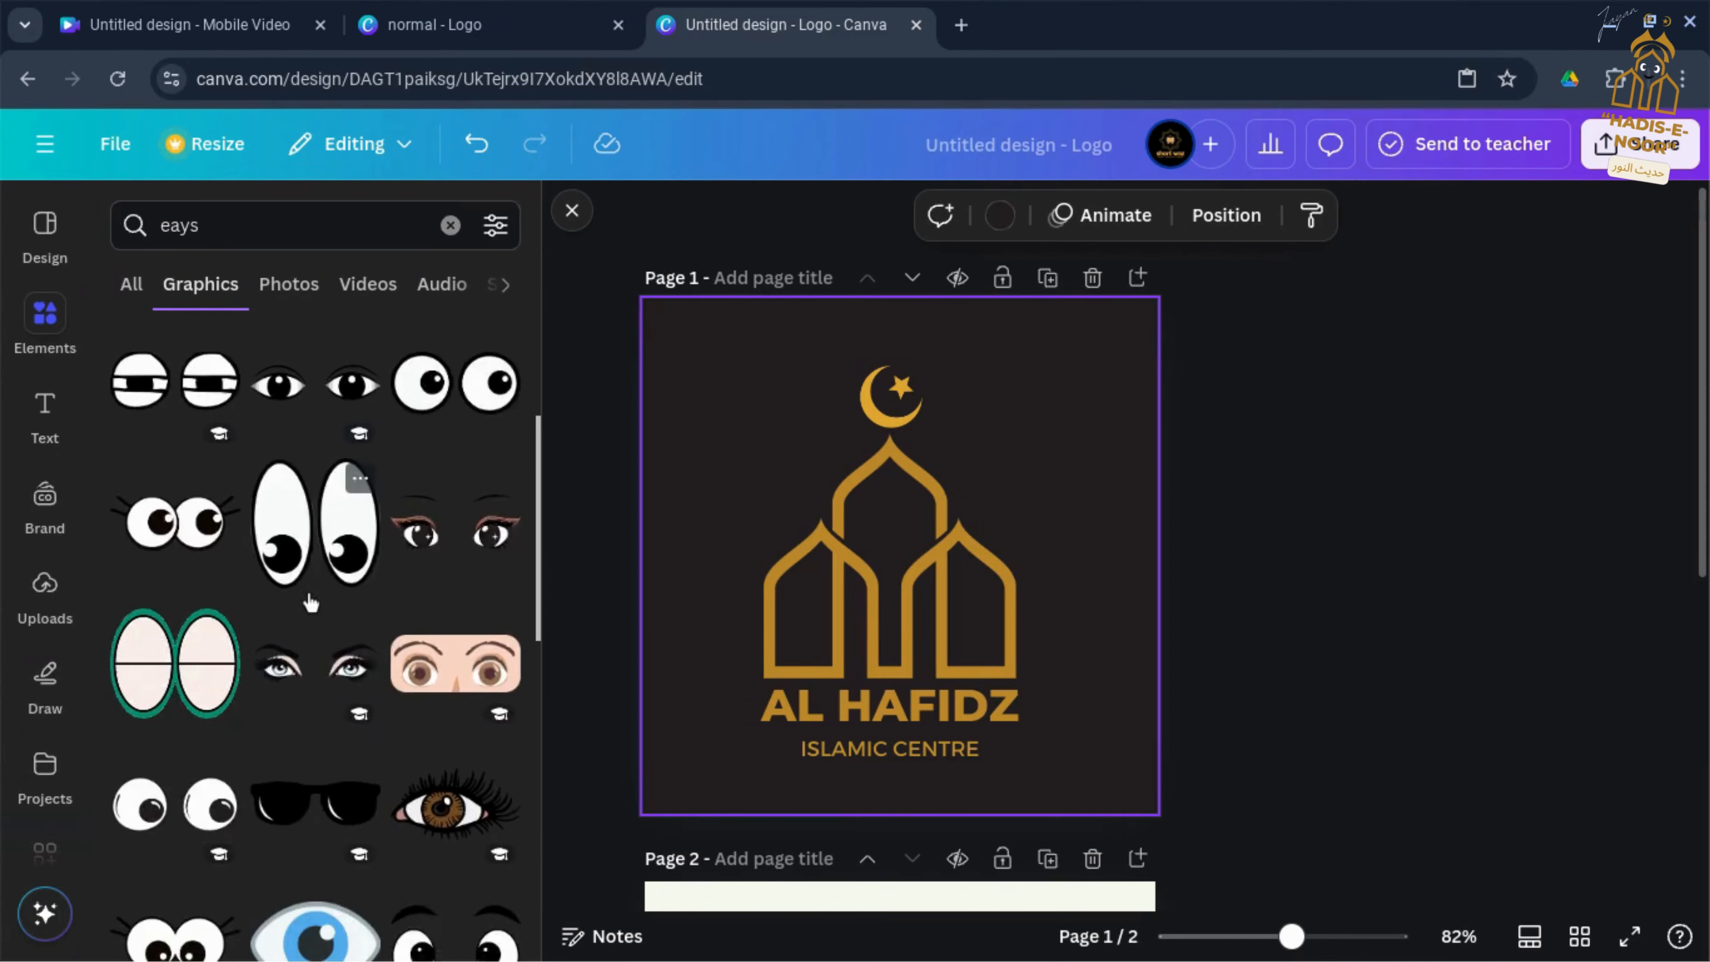
pyautogui.scroll(-2, 308, 601)
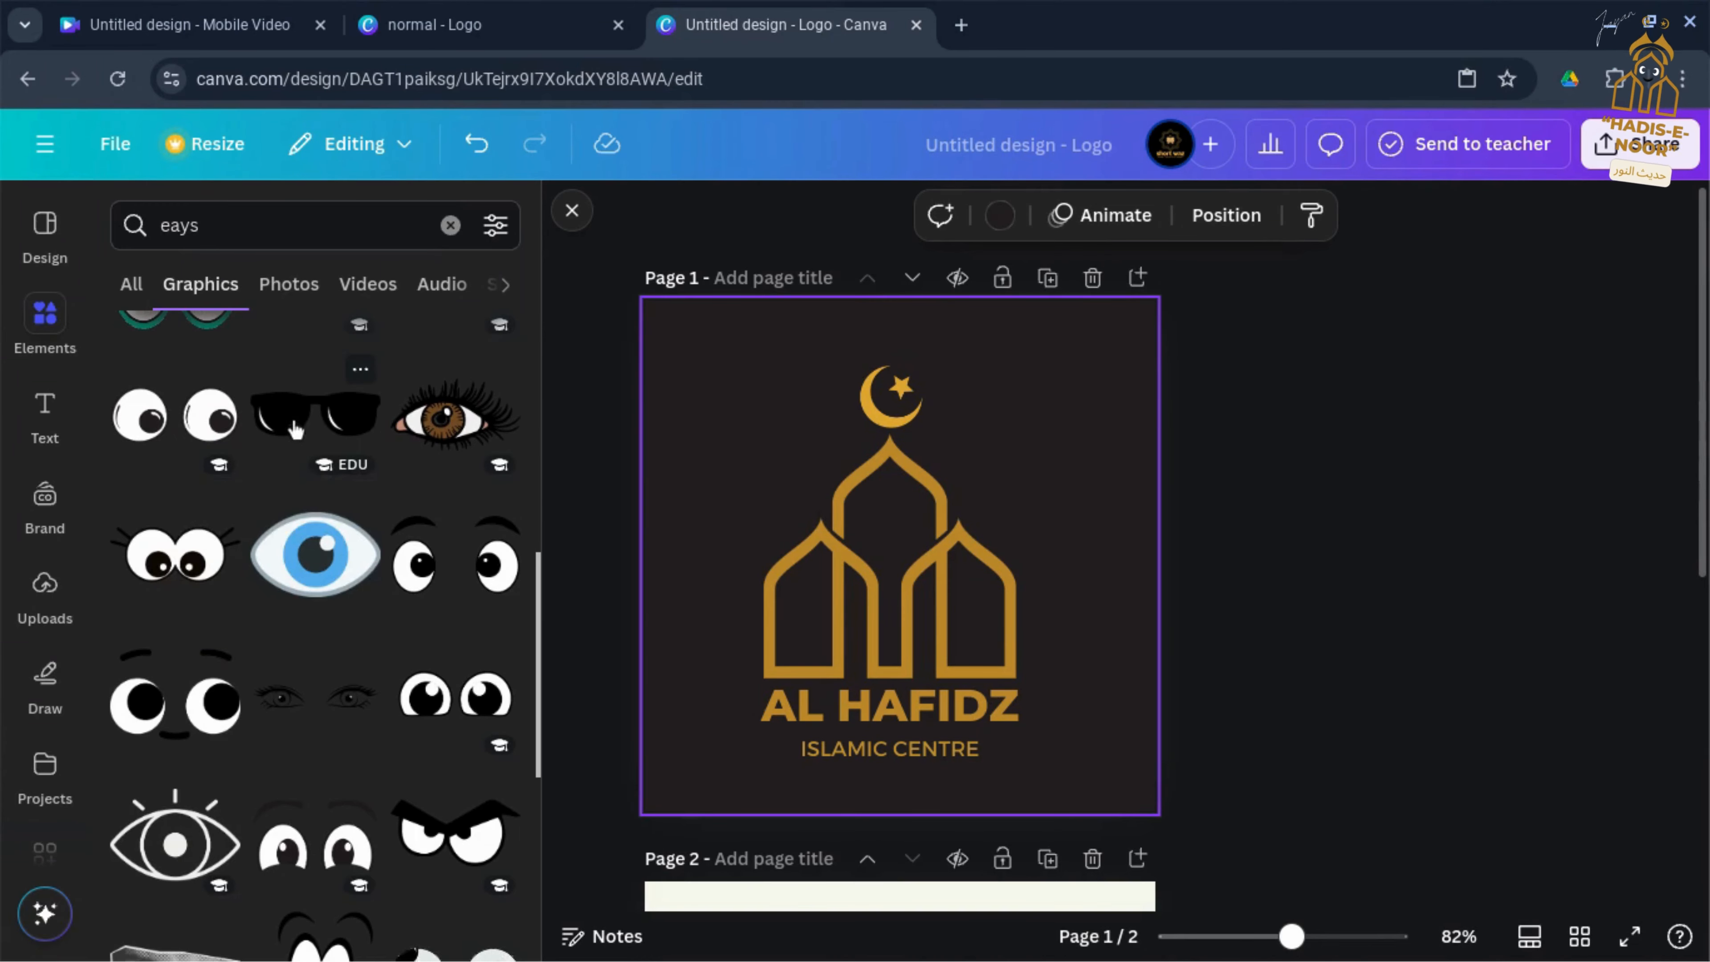
pyautogui.click(300, 431)
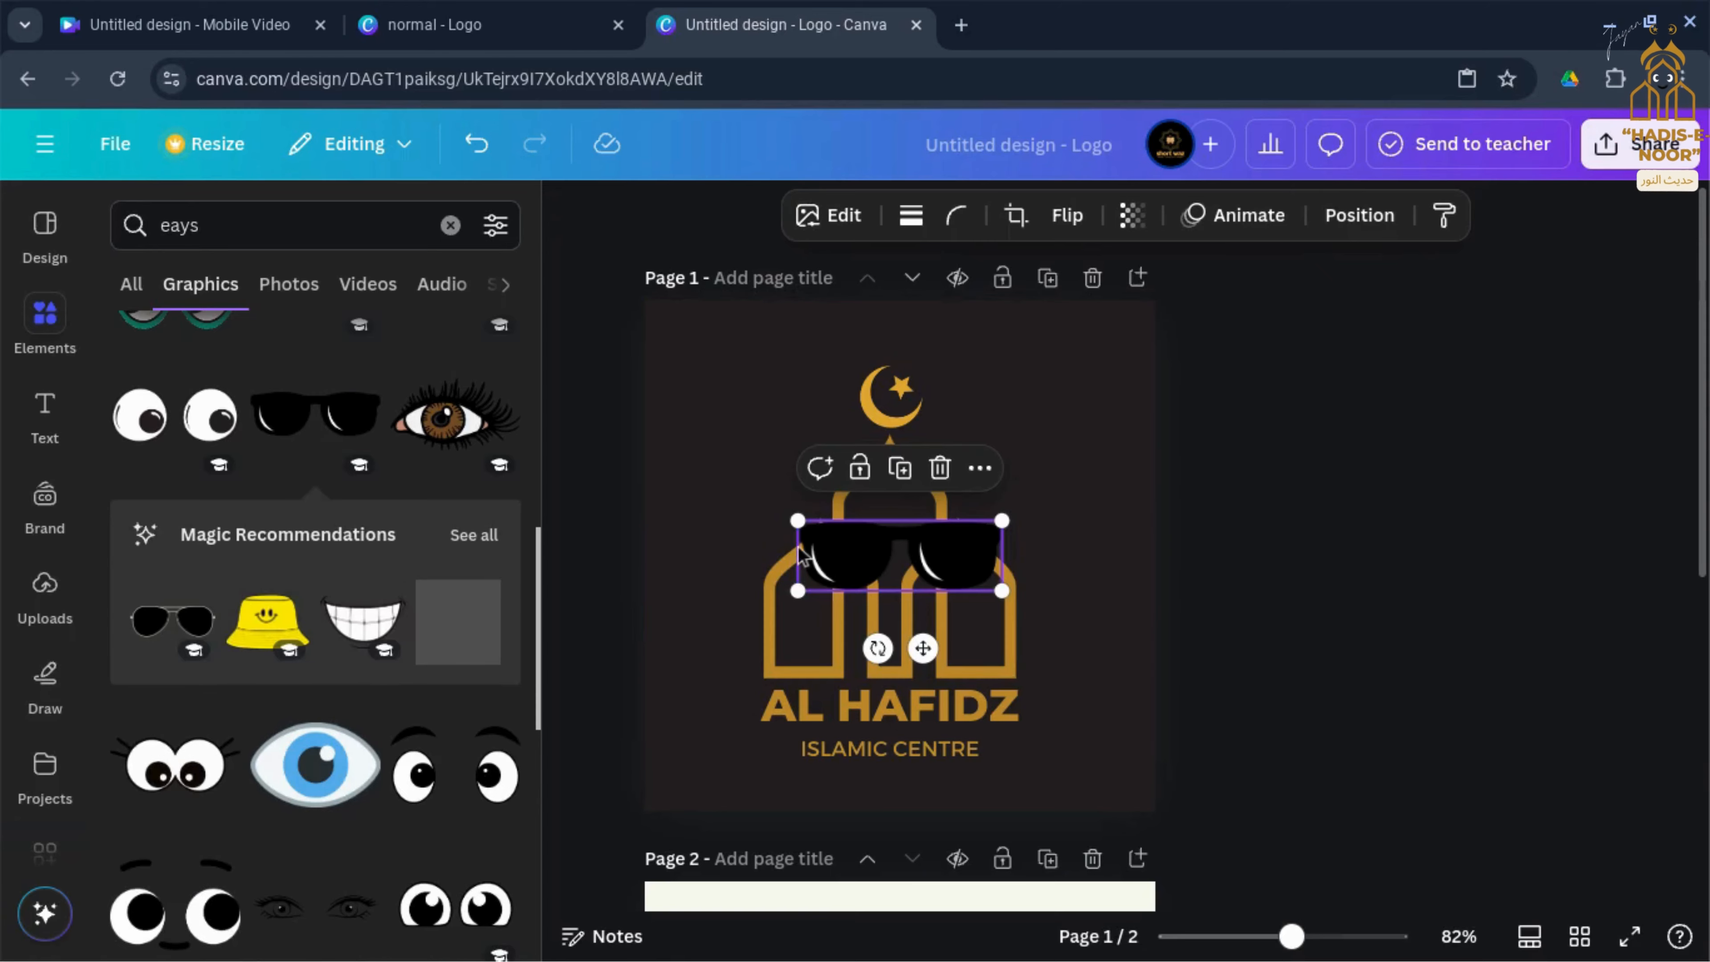
pyautogui.moveTo(808, 525); pyautogui.dragTo(846, 539)
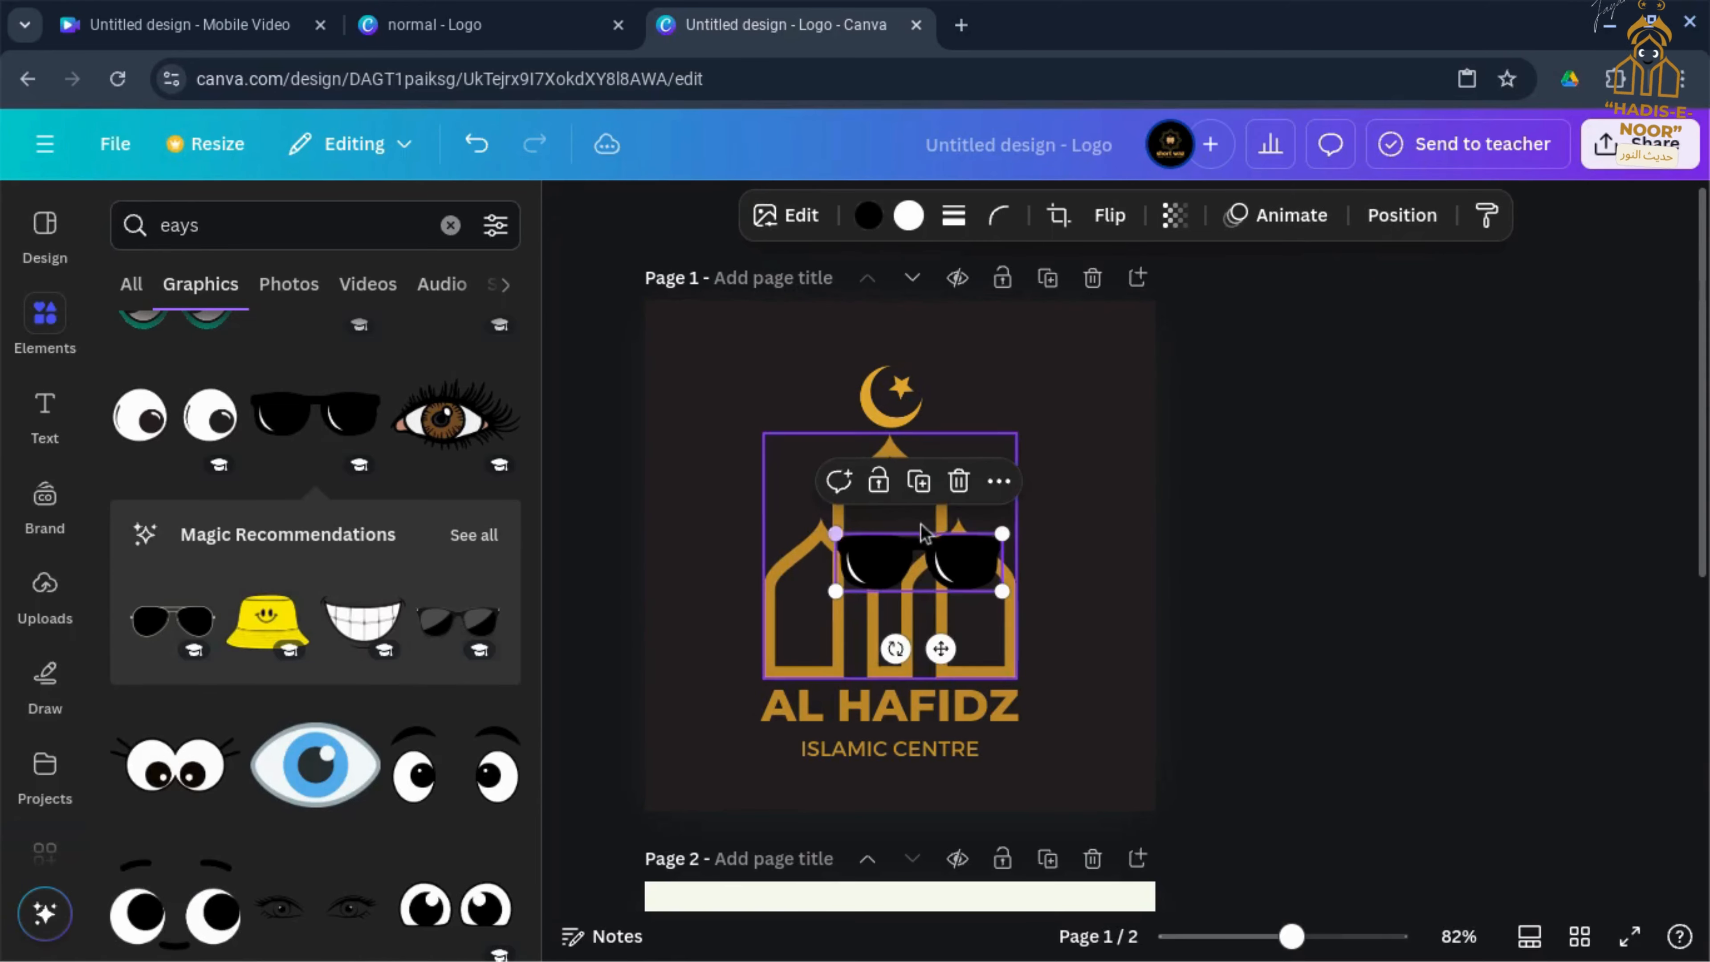
pyautogui.click(959, 489)
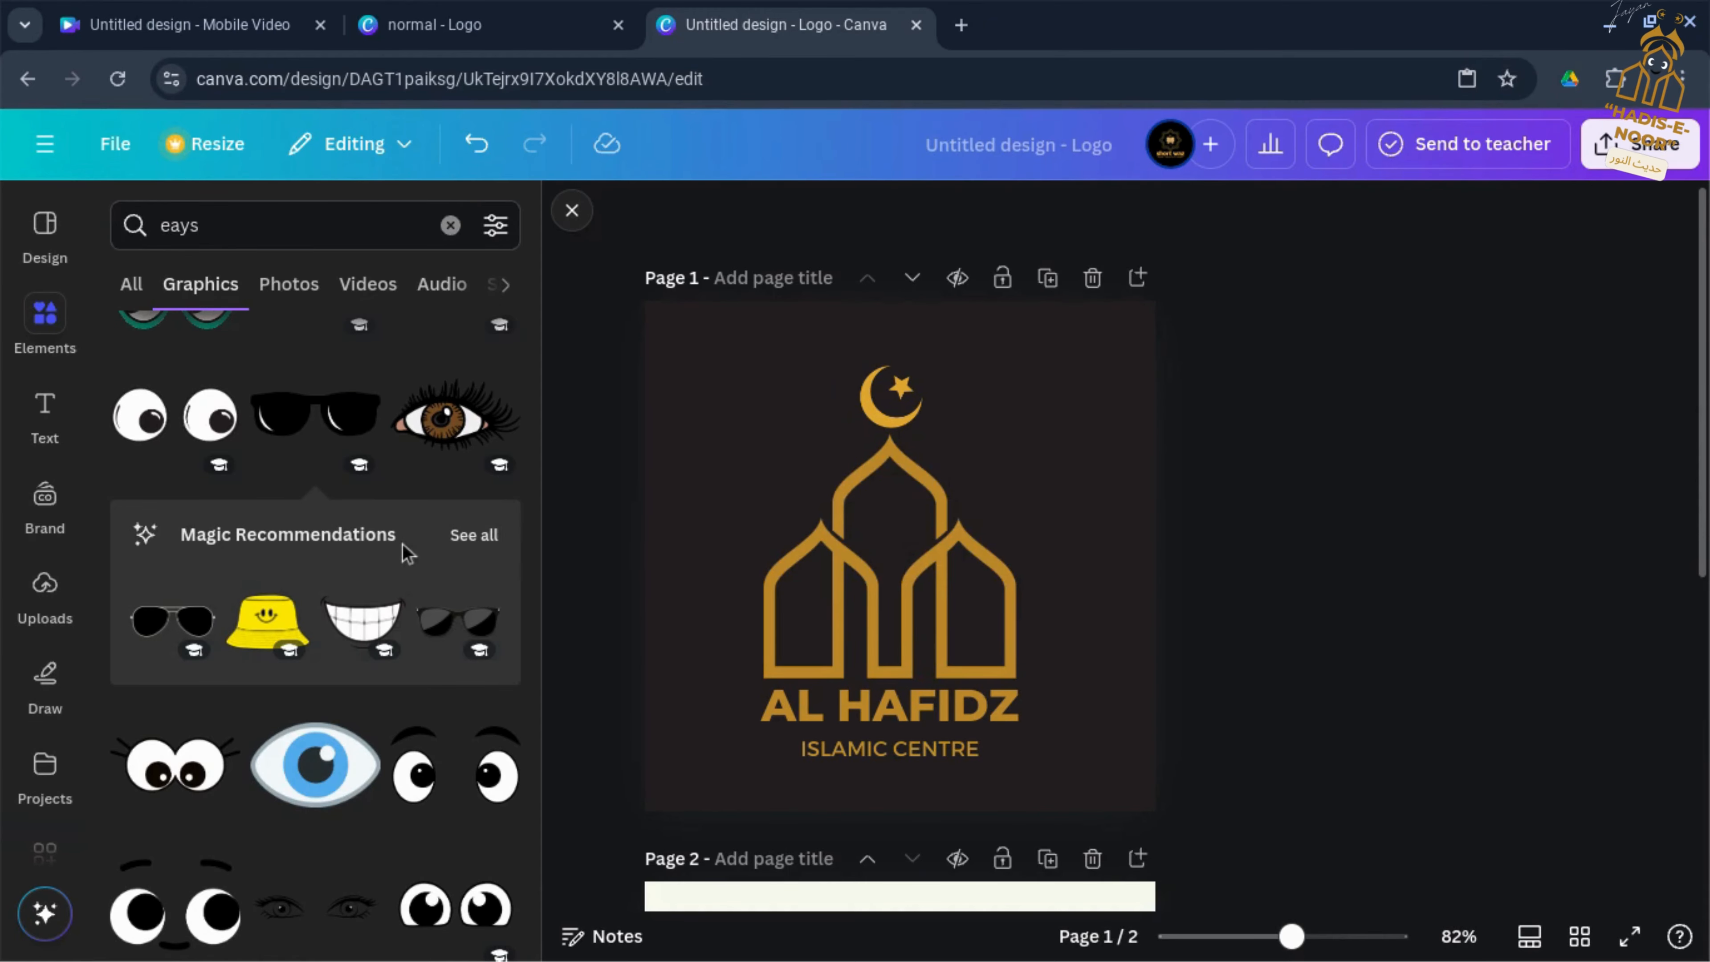
# Step: Add the thin-framed black aviator sunglasses from the full Magic Recommendations list, shrink them, and centre them across the mosque's middle dome
pyautogui.click(474, 535)
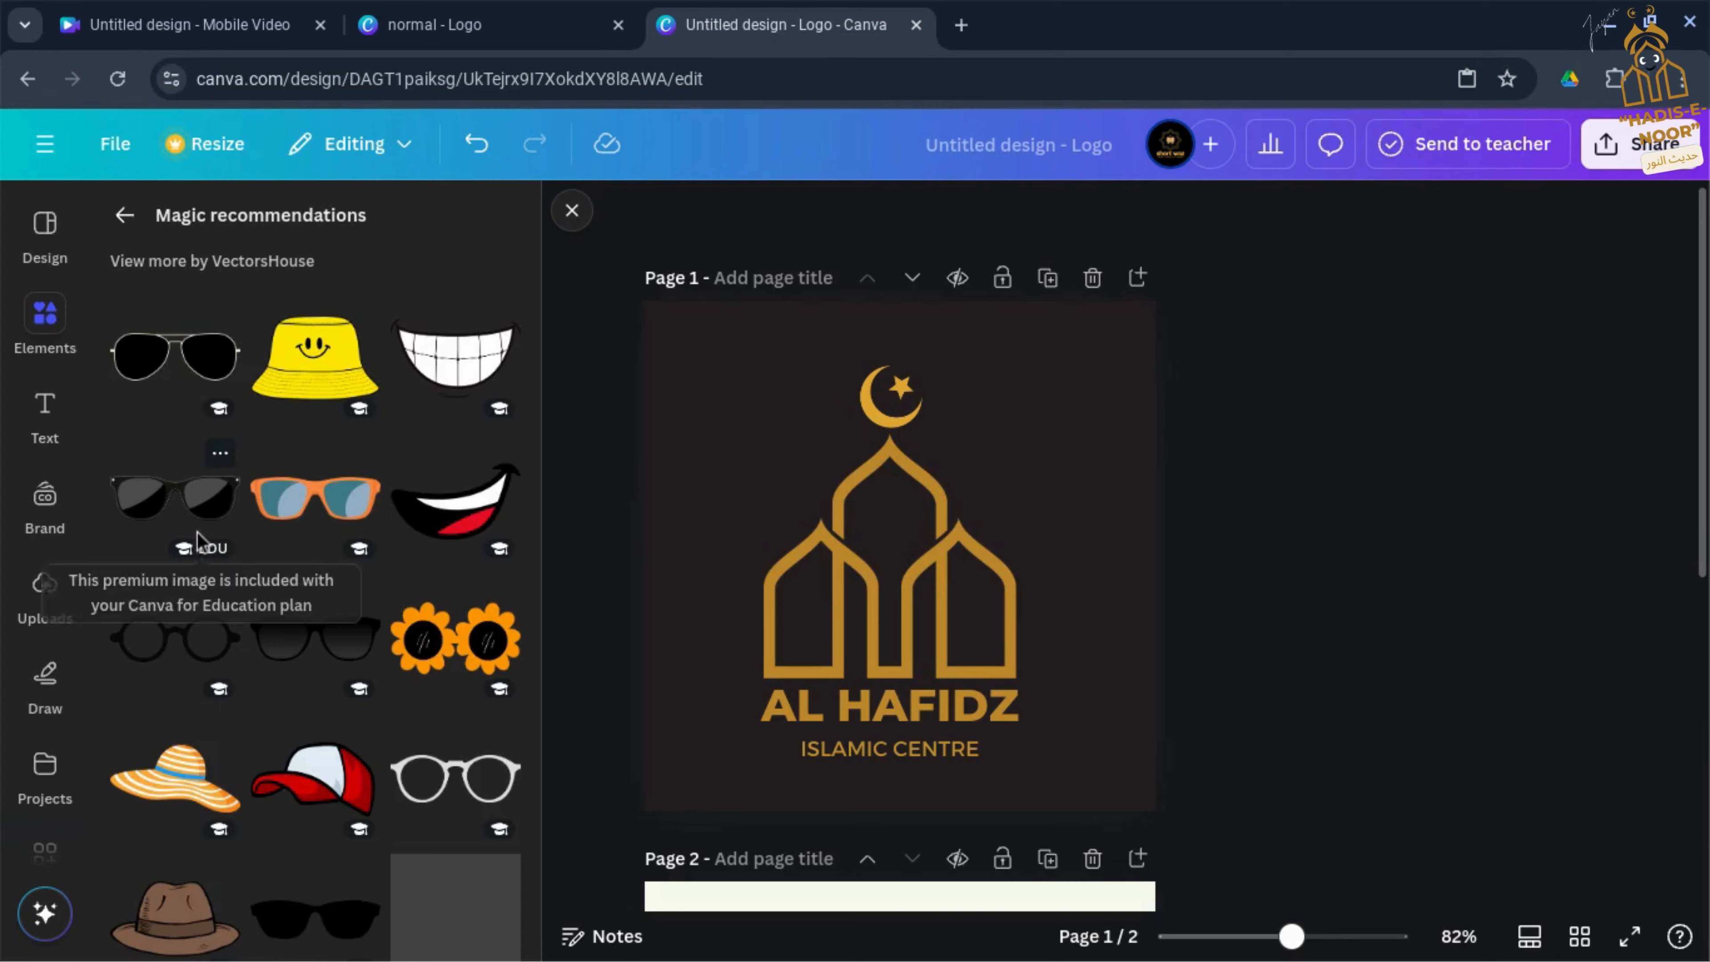
pyautogui.click(179, 357)
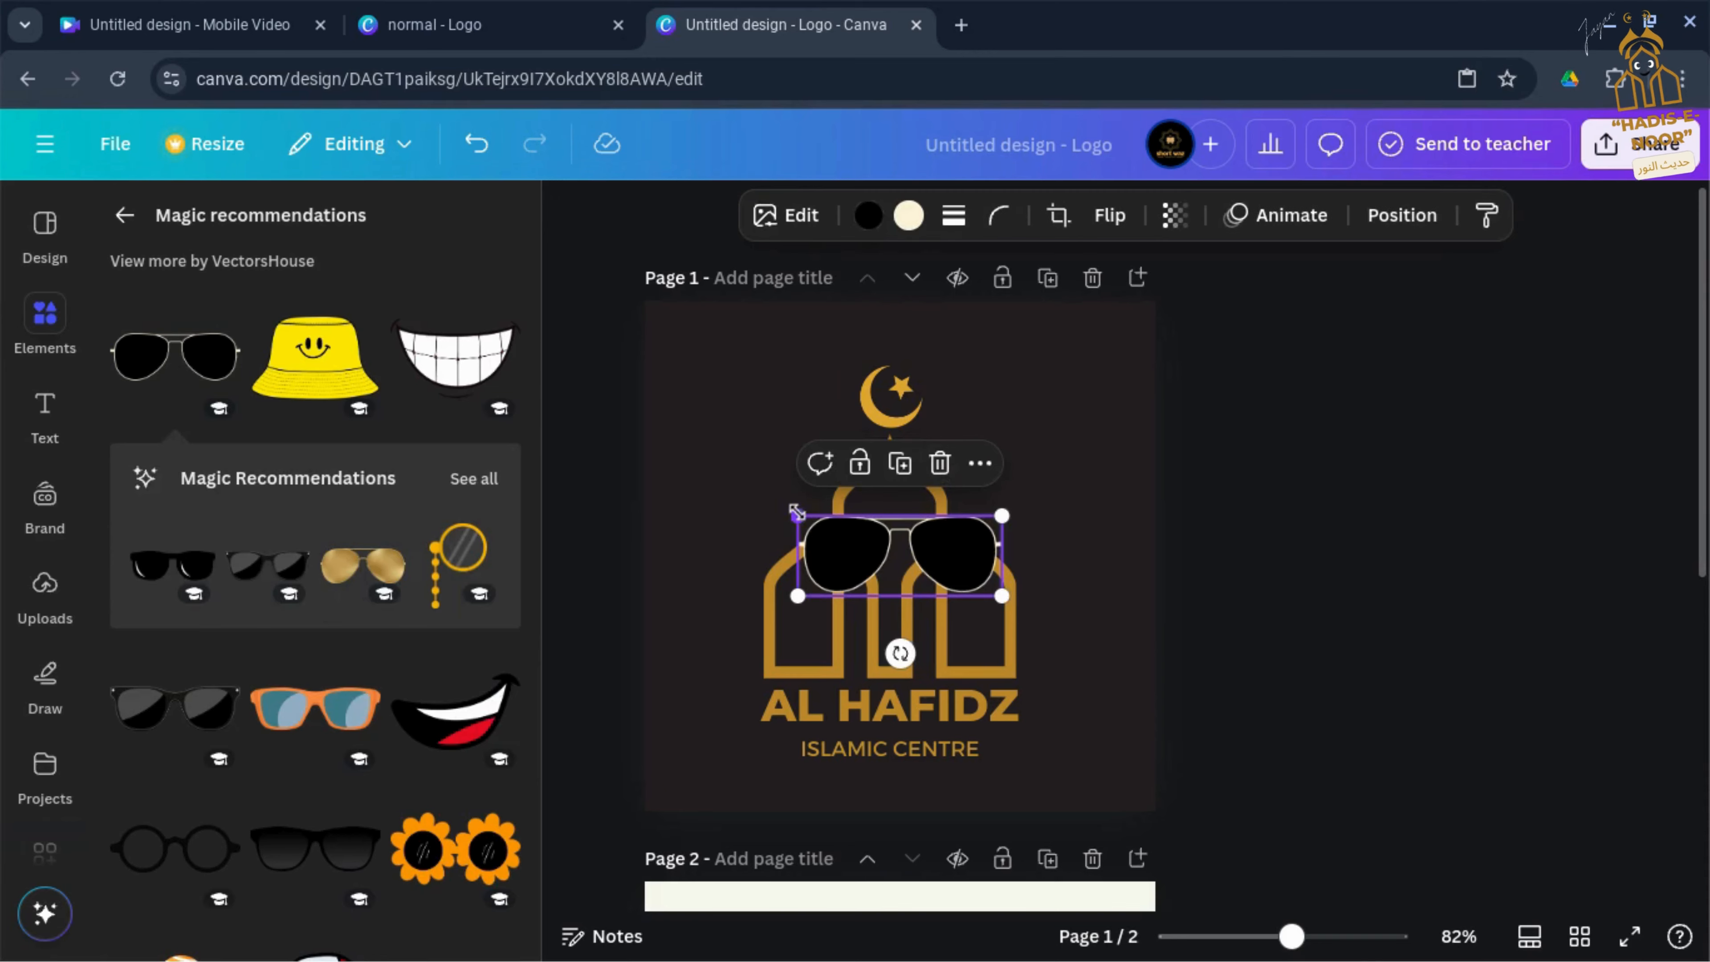
pyautogui.moveTo(797, 514); pyautogui.dragTo(874, 534)
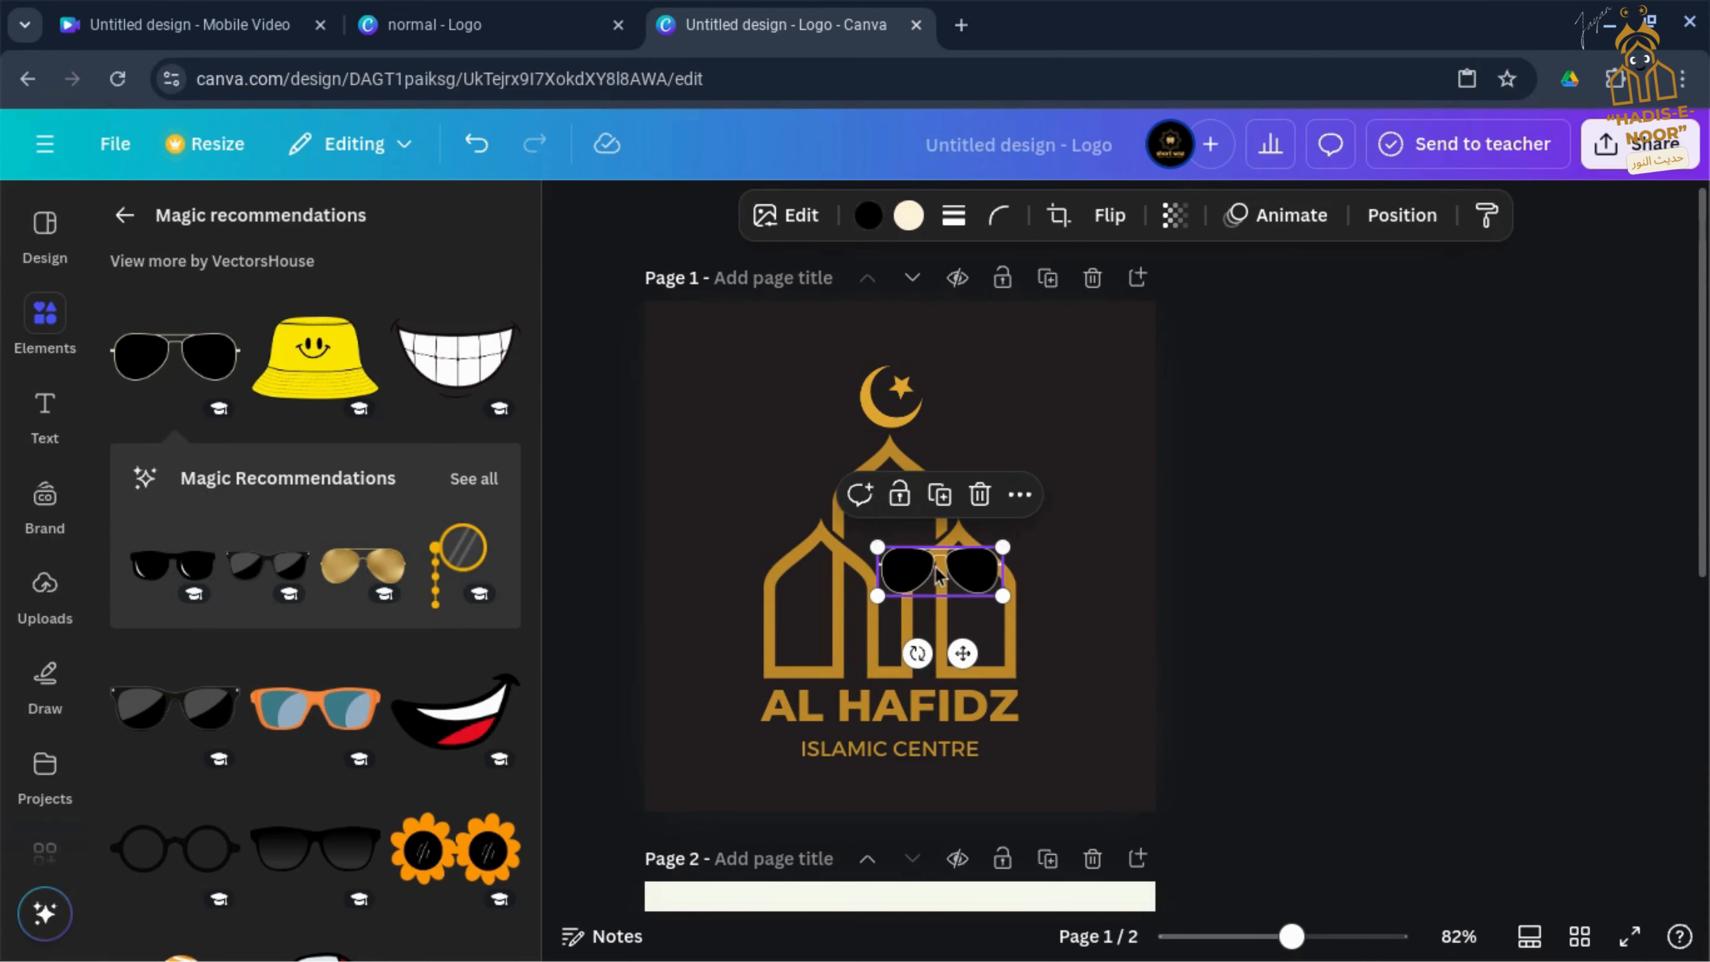
pyautogui.moveTo(939, 572); pyautogui.dragTo(889, 499)
pyautogui.click(740, 487)
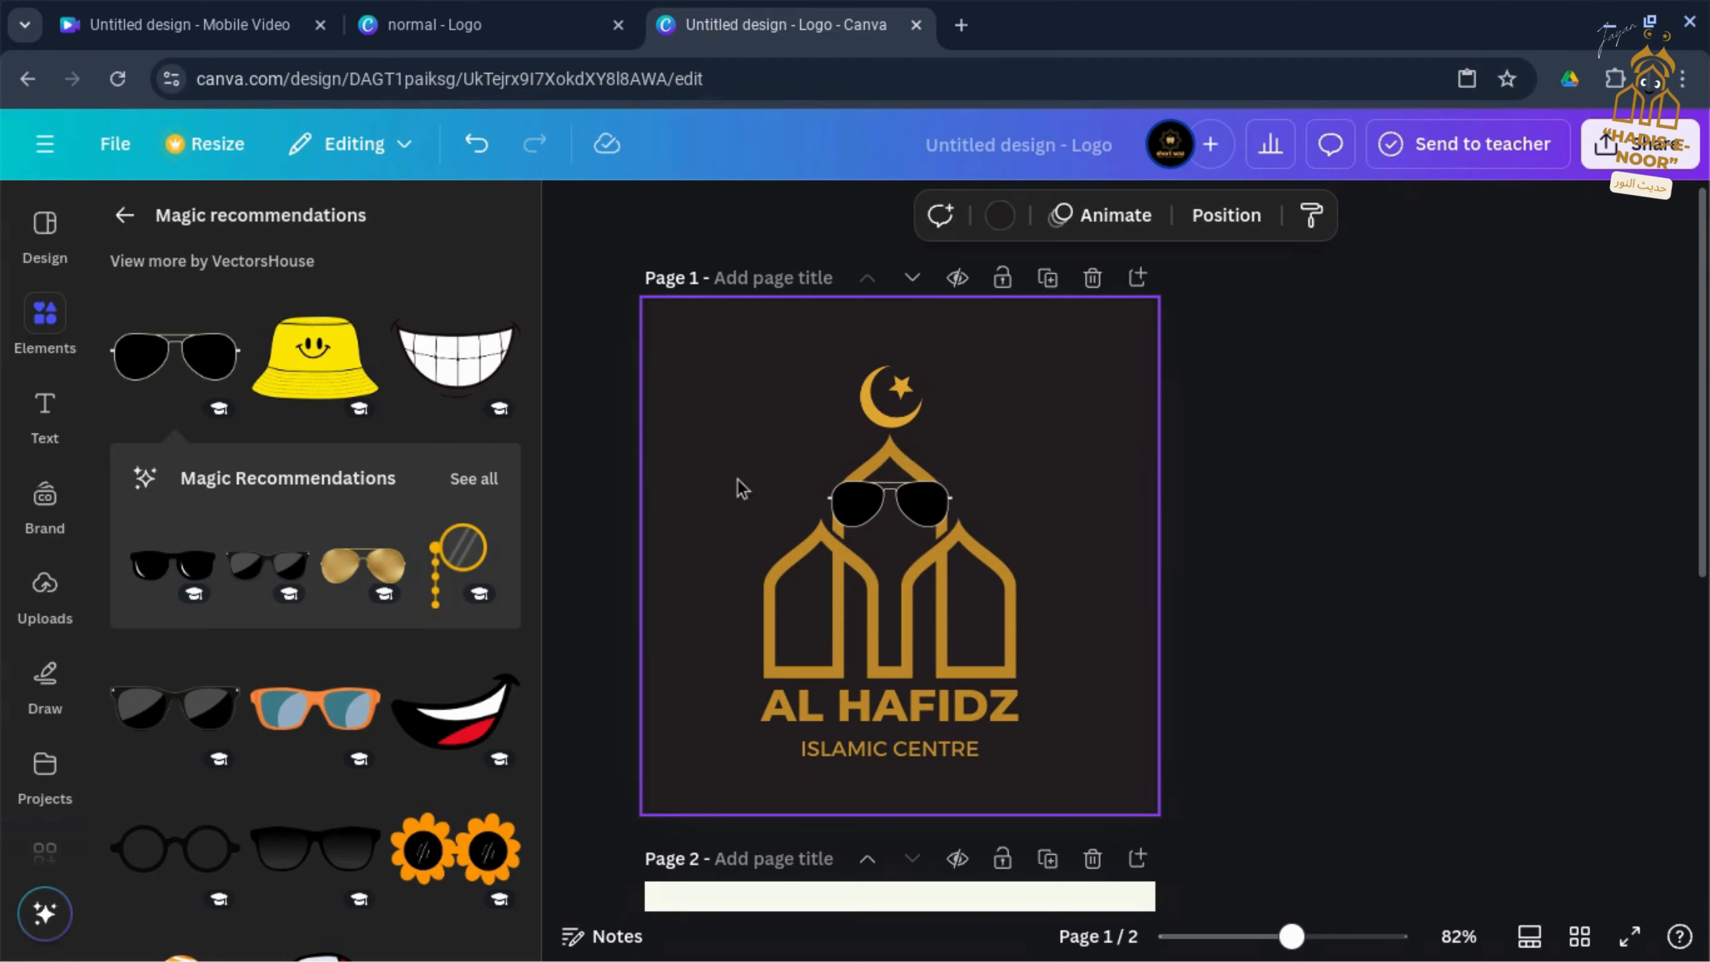
pyautogui.moveTo(899, 491); pyautogui.dragTo(890, 491)
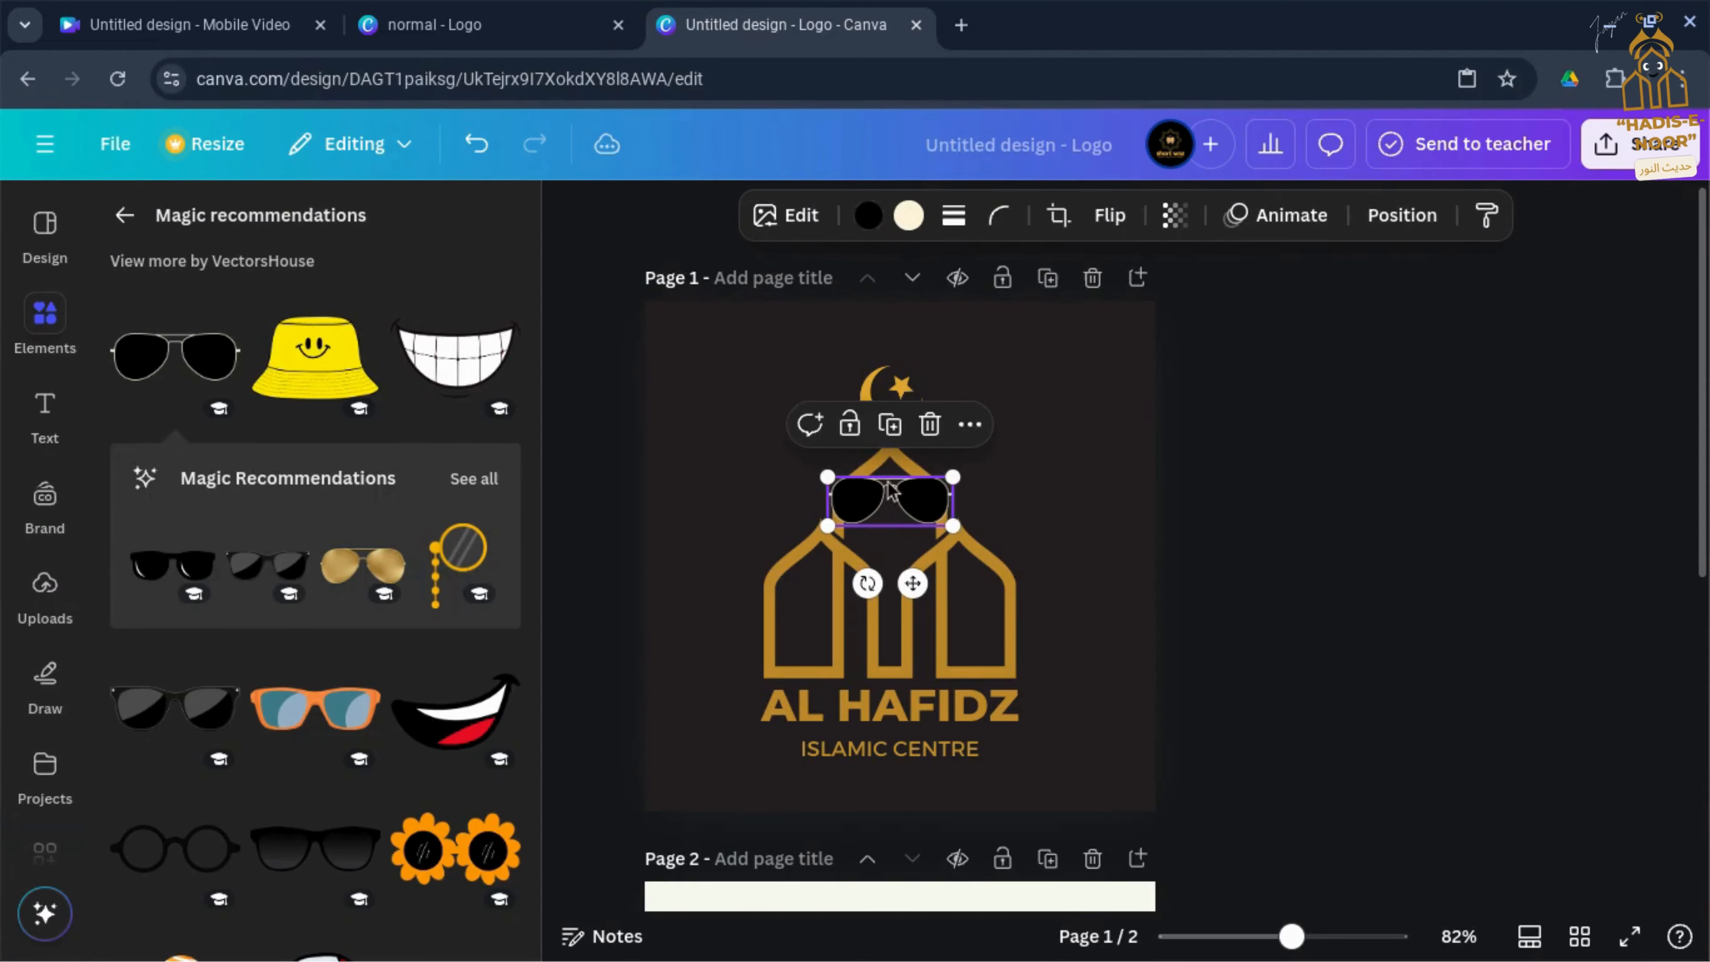
pyautogui.click(712, 486)
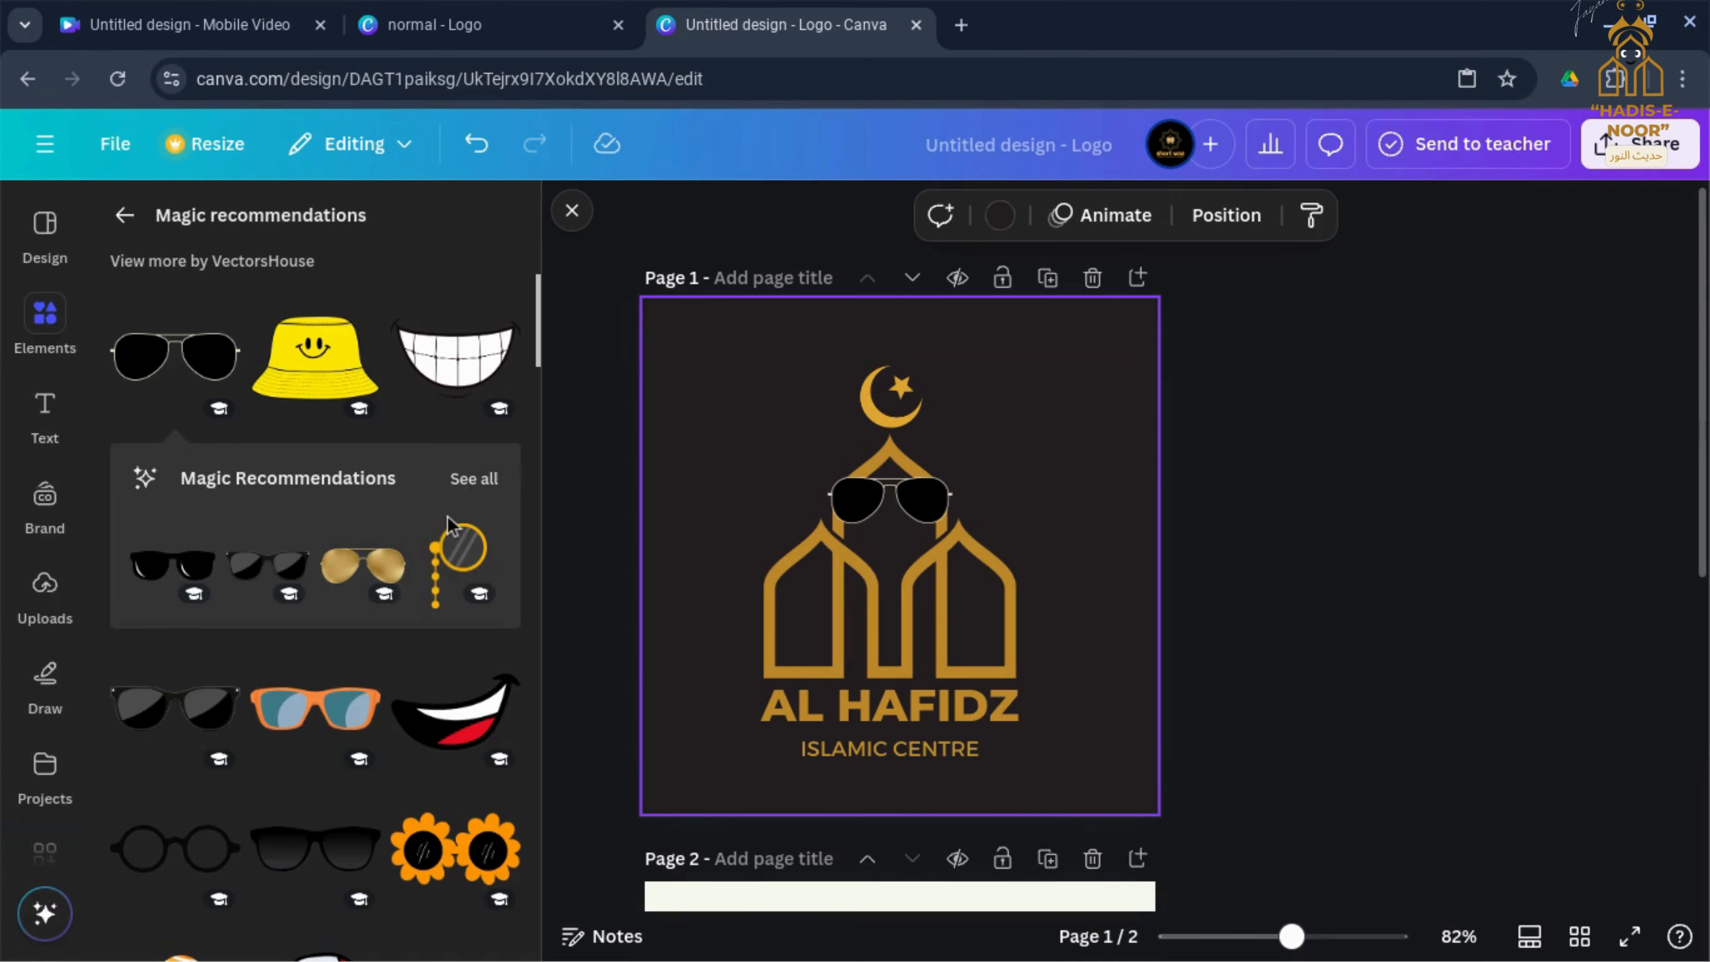
pyautogui.click(467, 364)
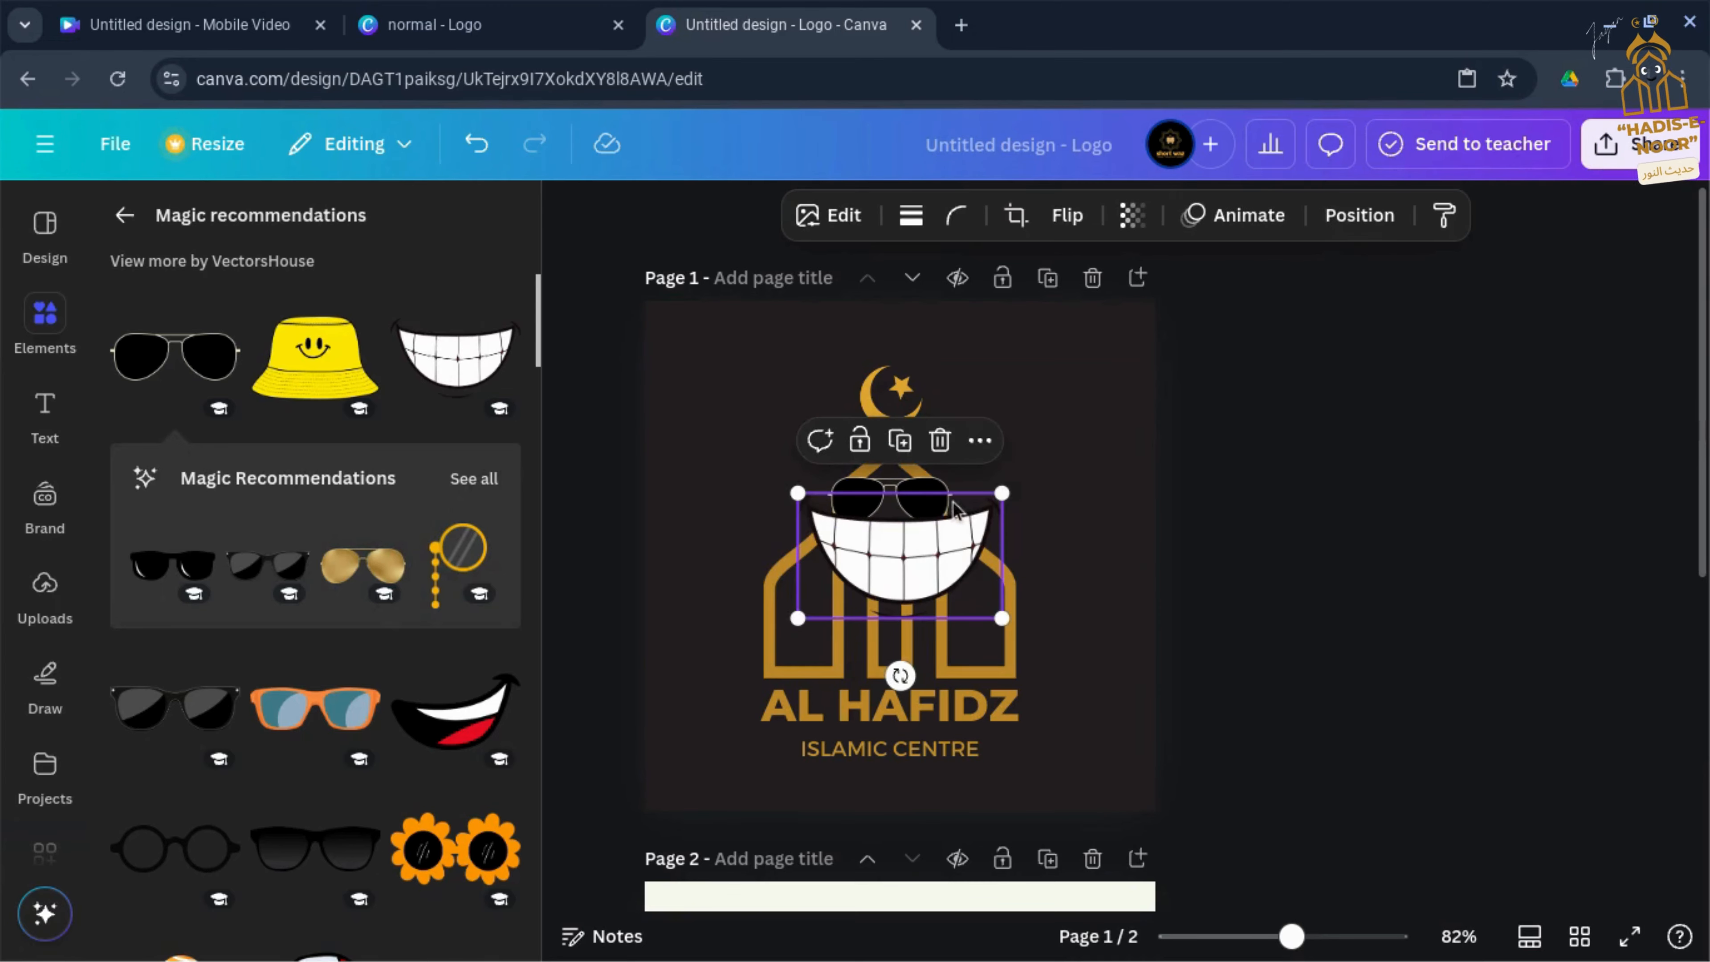
pyautogui.moveTo(795, 495)
pyautogui.mouseDown()
pyautogui.moveTo(824, 520)
pyautogui.moveTo(816, 499)
pyautogui.mouseUp()
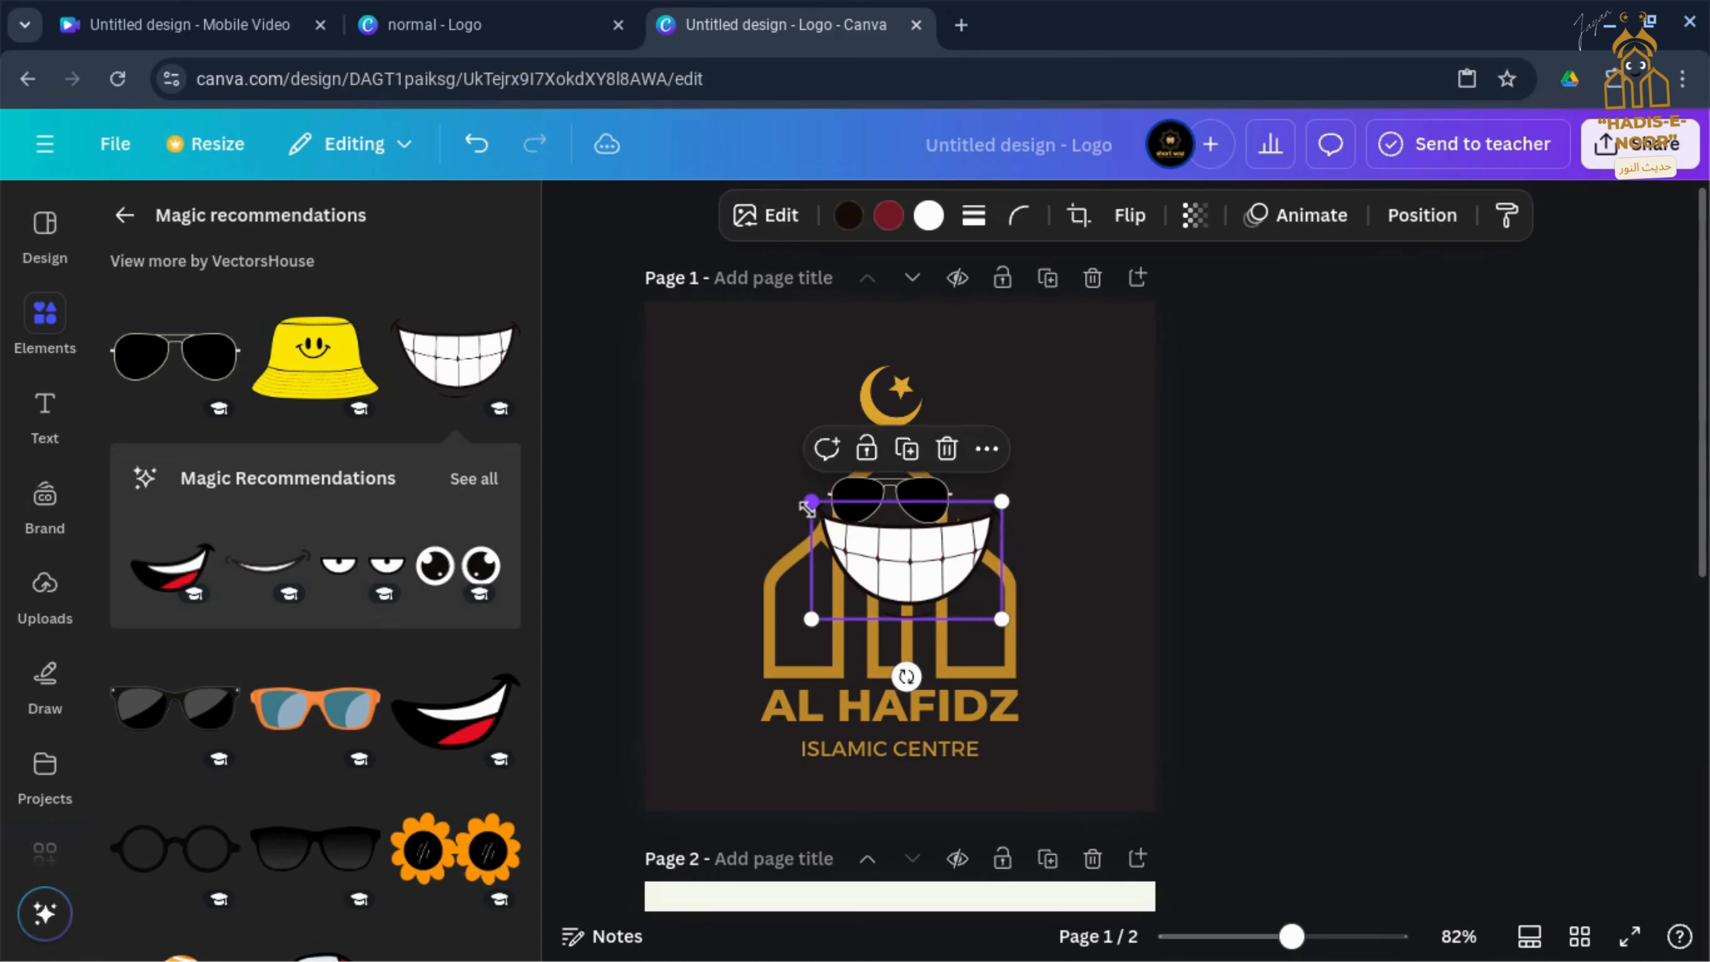
pyautogui.click(945, 451)
# Step: Add the thin white smile from the Magic Recommendations, shrink it to about half size, and centre it just below the sunglasses
pyautogui.click(263, 569)
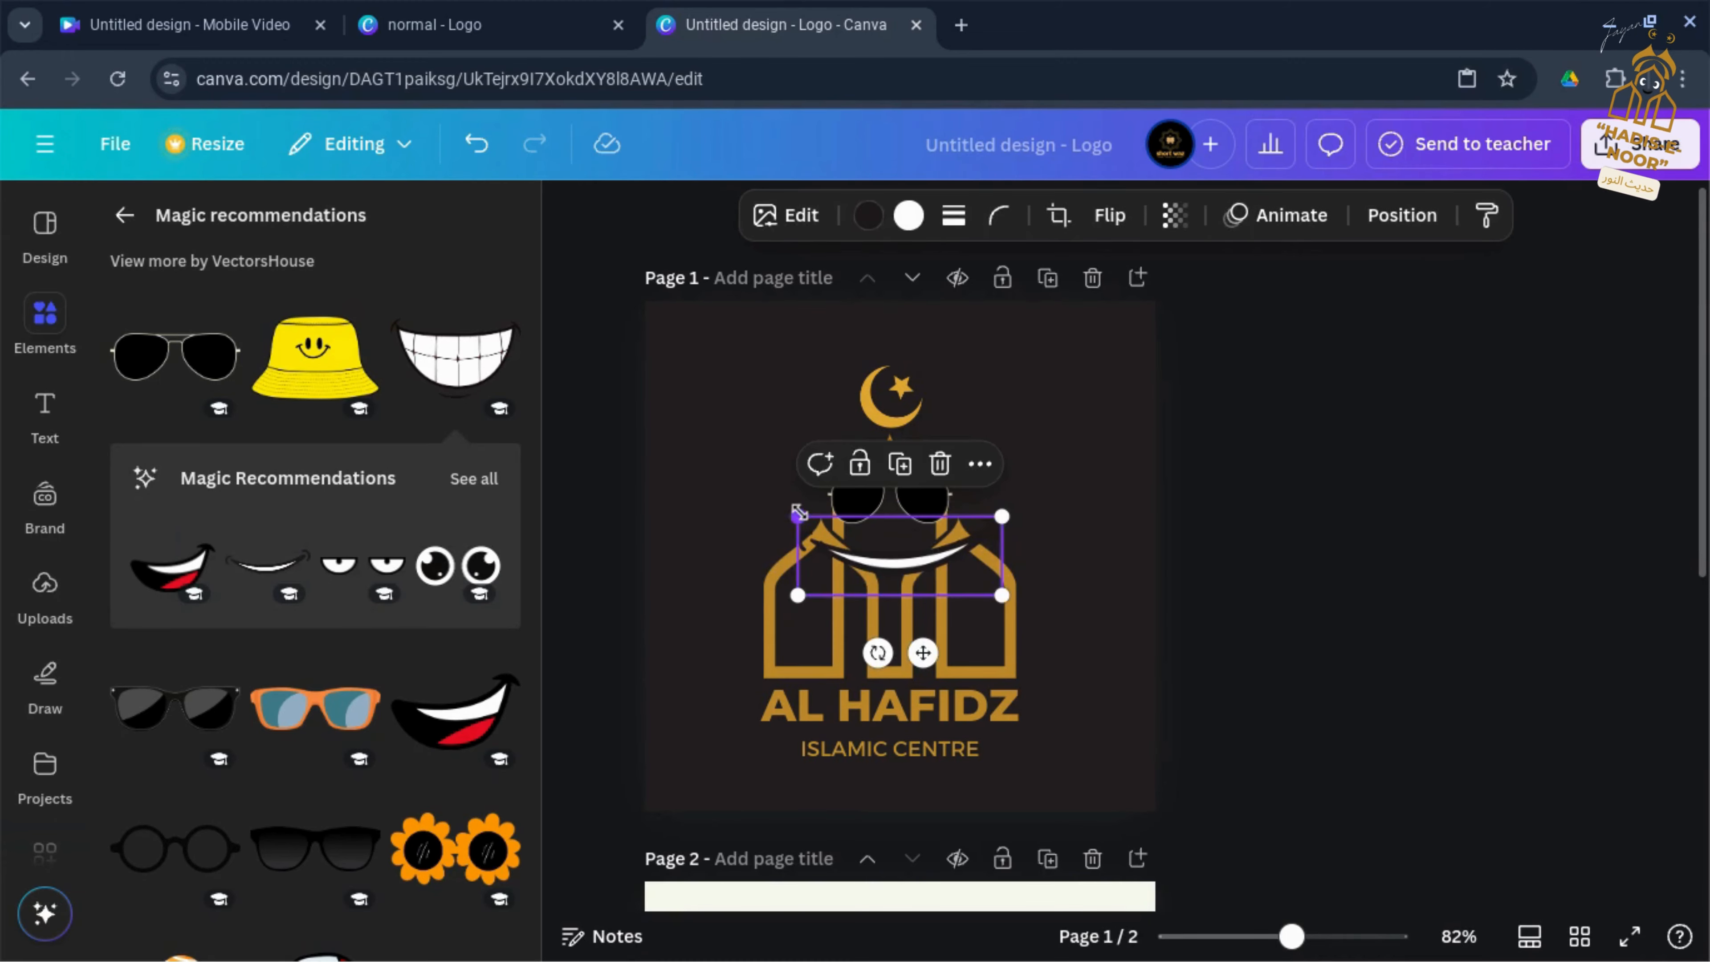
pyautogui.moveTo(799, 513); pyautogui.dragTo(893, 536)
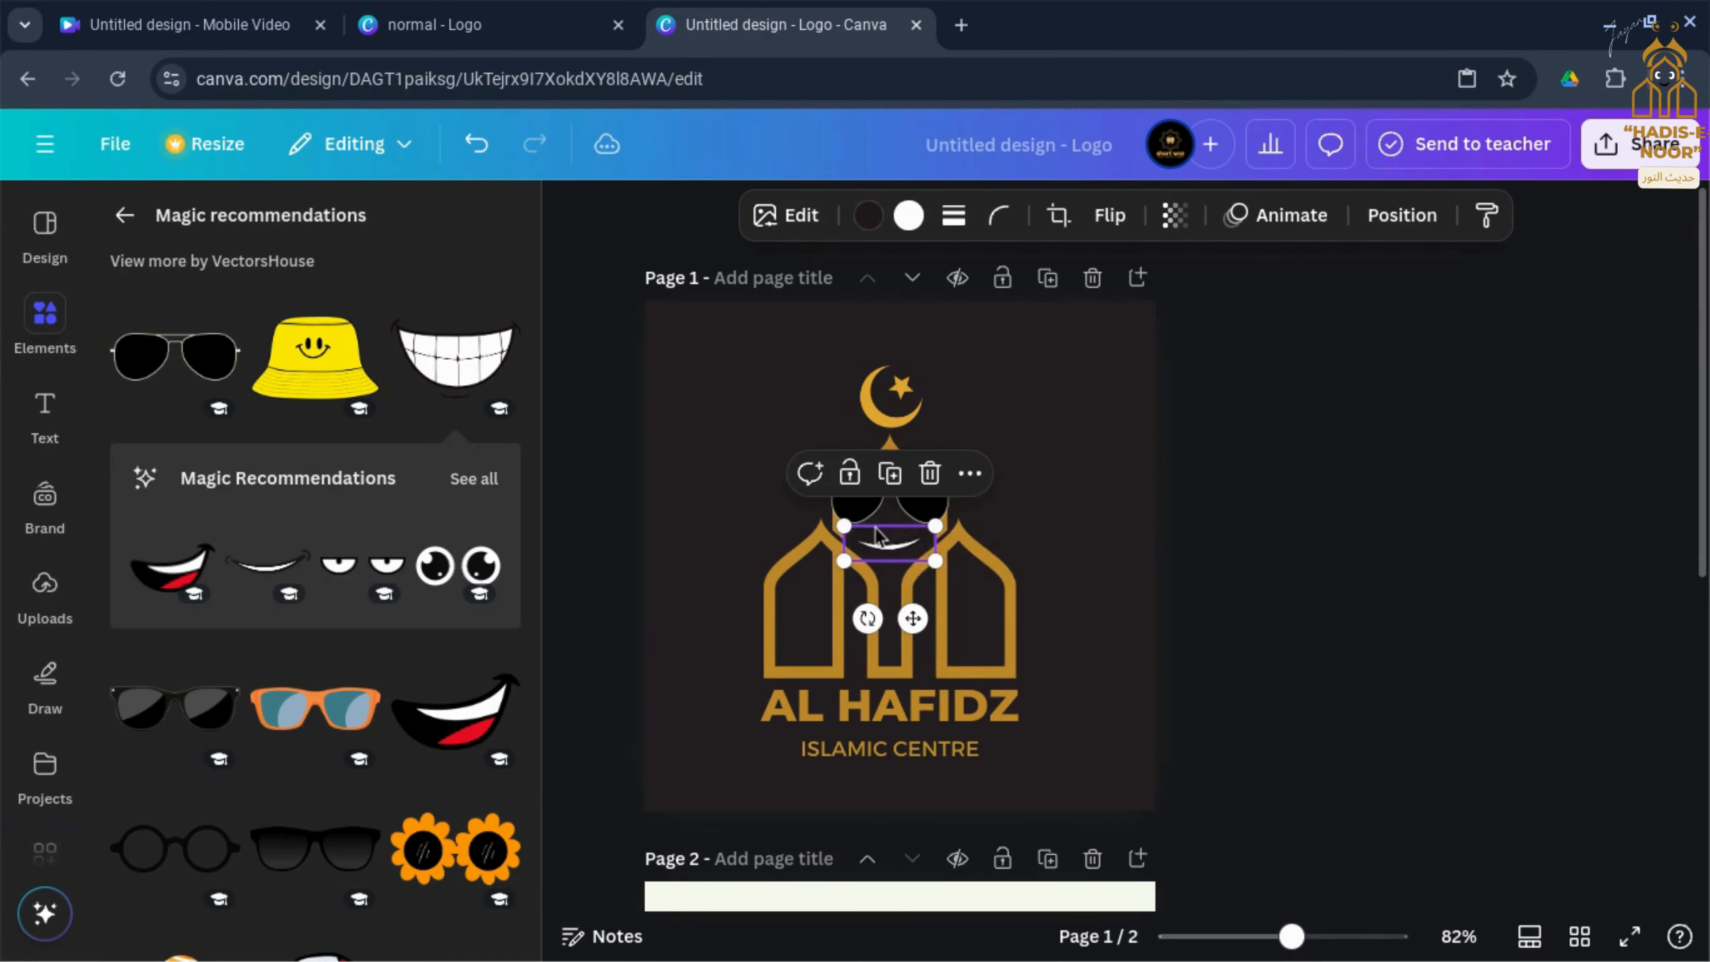
pyautogui.click(754, 518)
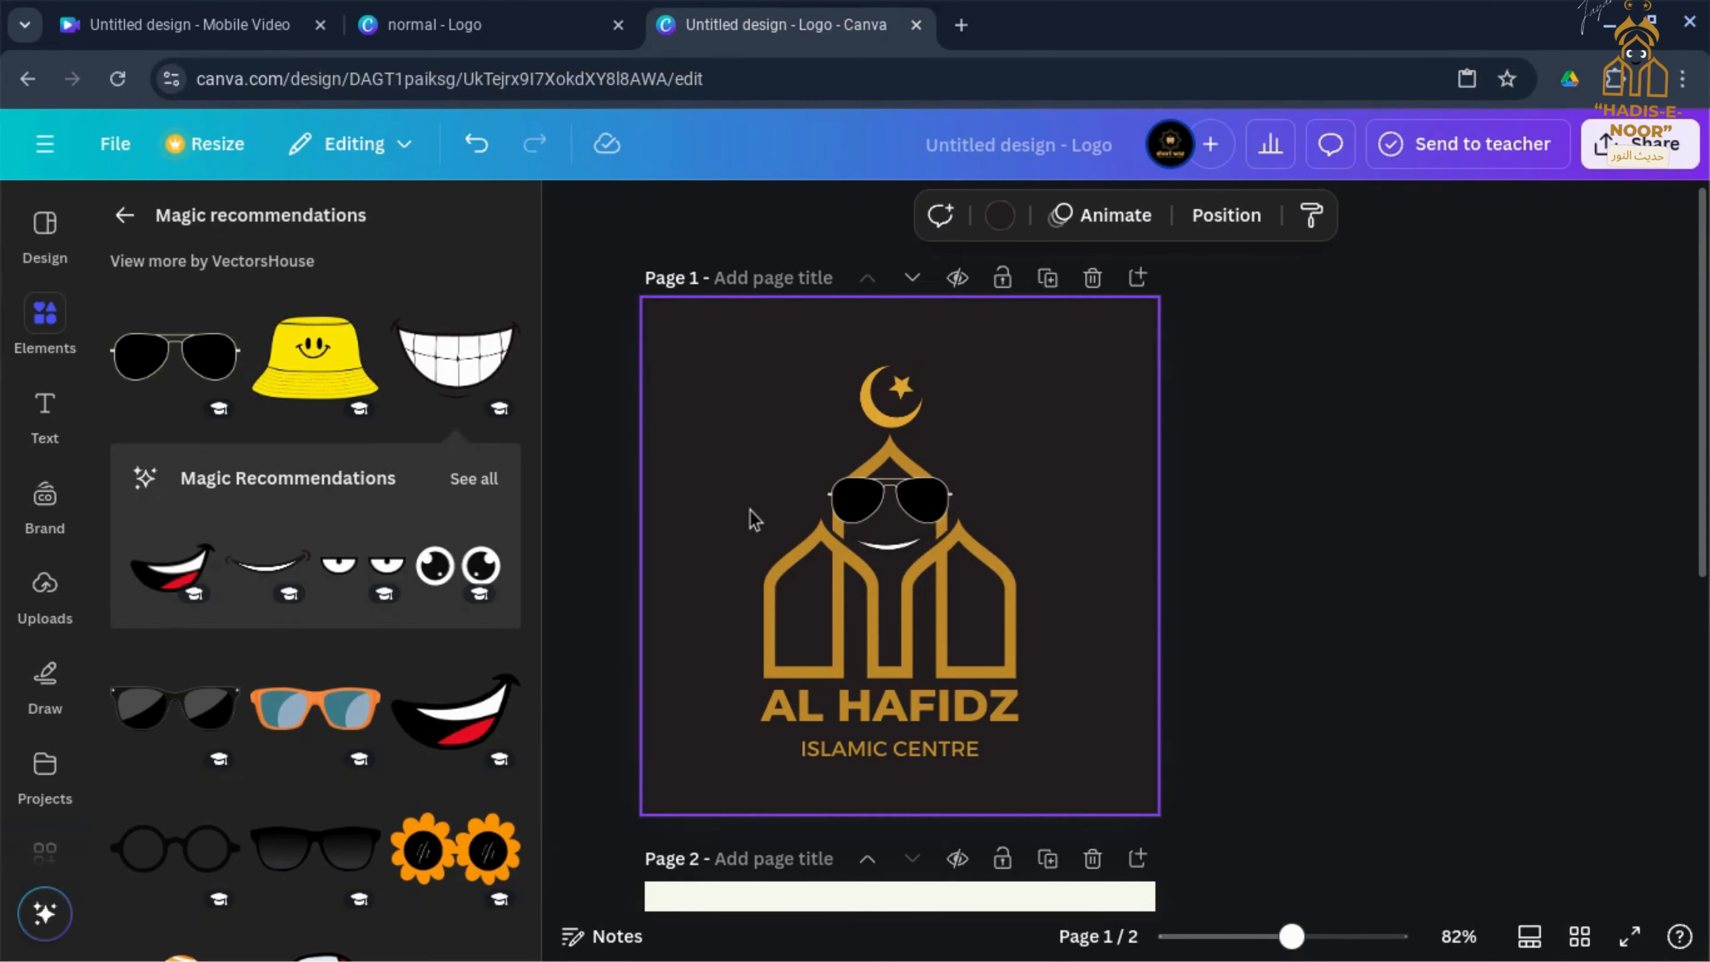
pyautogui.click(893, 551)
pyautogui.moveTo(894, 554); pyautogui.dragTo(894, 540)
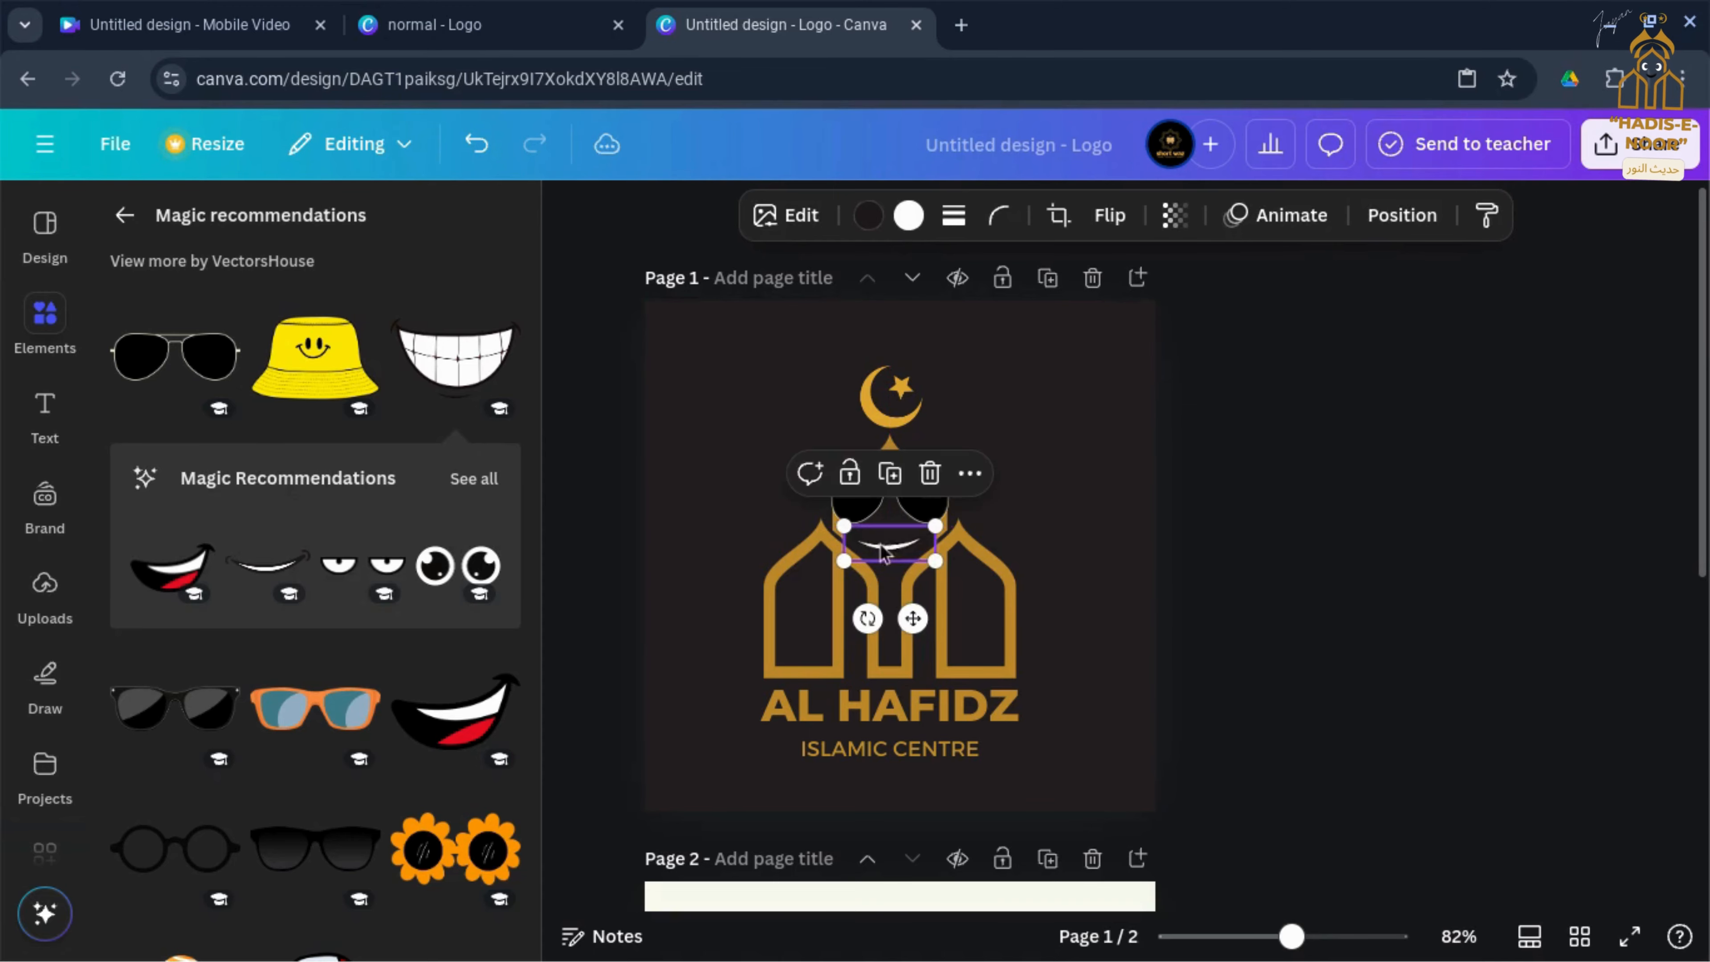
# Step: Leave the recommendations, replace the elements search with "nose", and limit the results to graphics
pyautogui.scroll(-15, 245, 712)
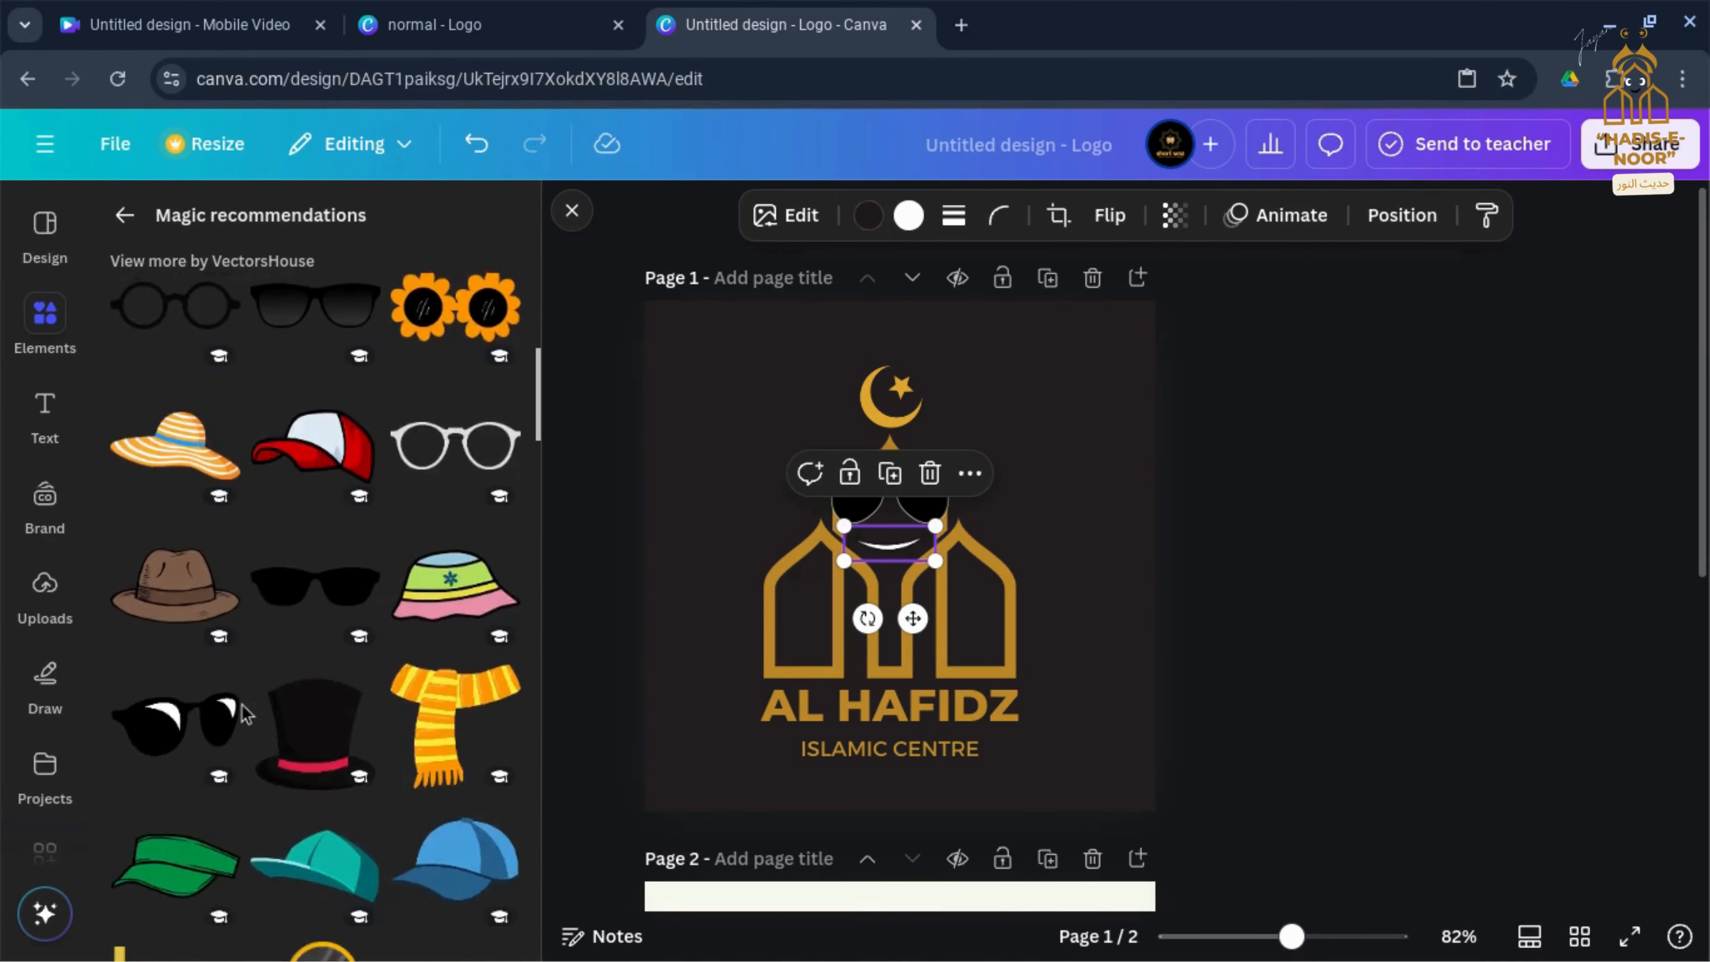
pyautogui.scroll(-5, 244, 713)
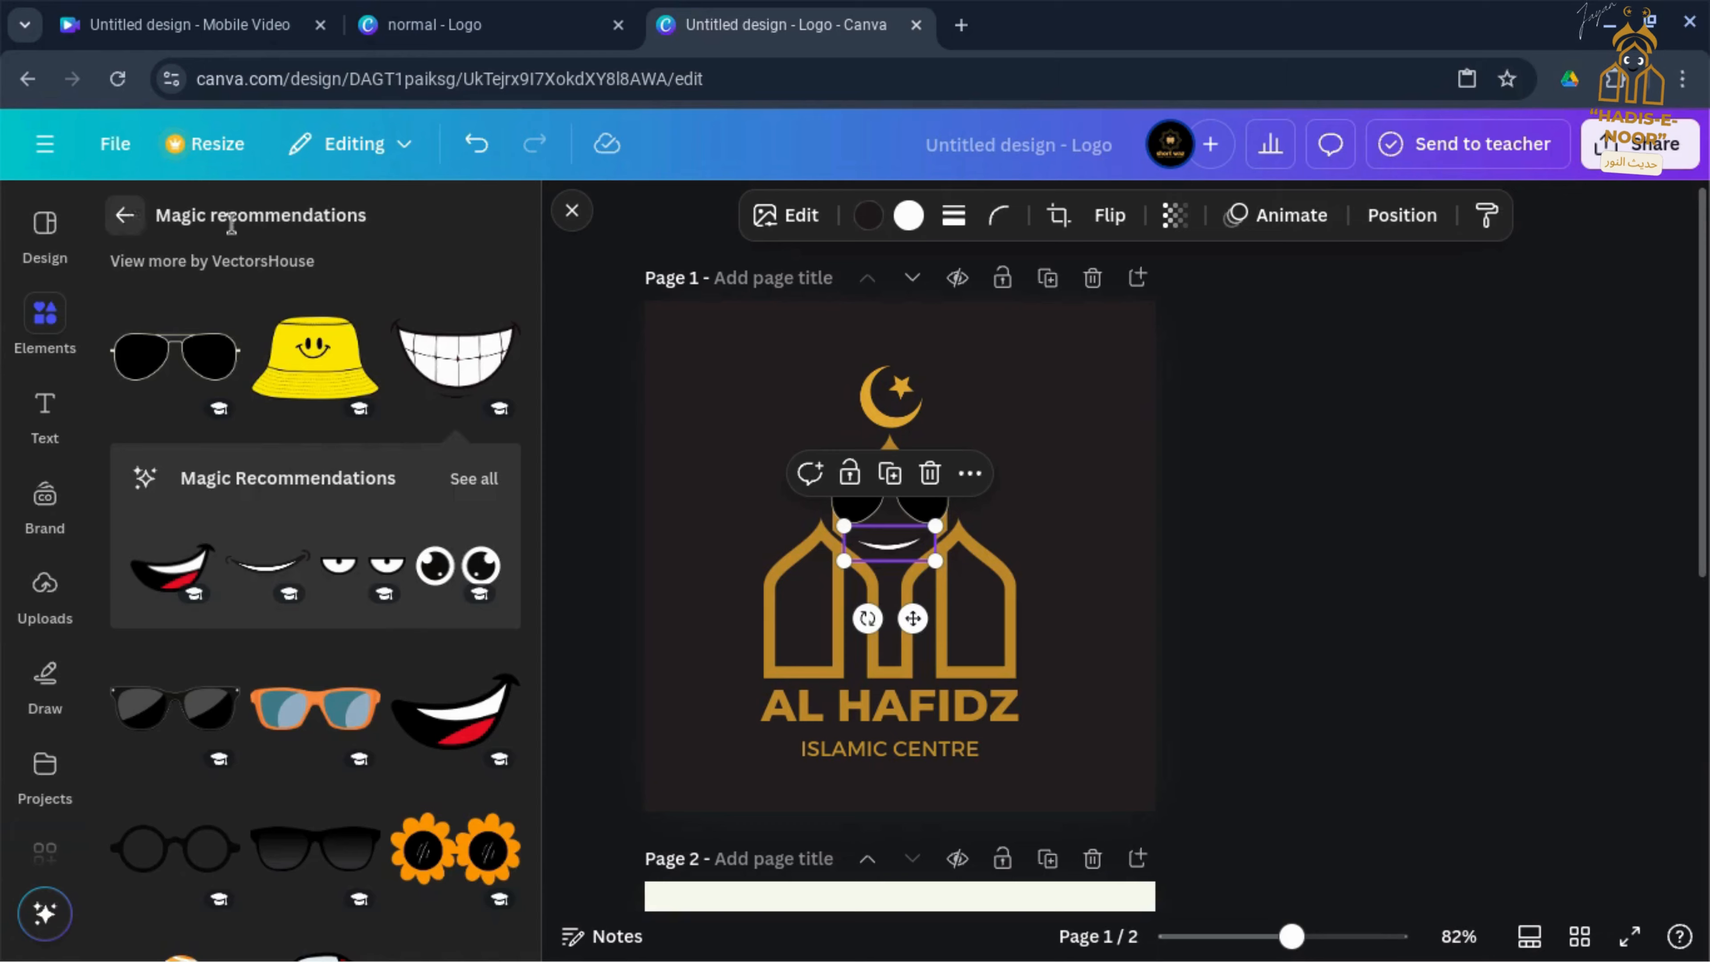
pyautogui.click(125, 215)
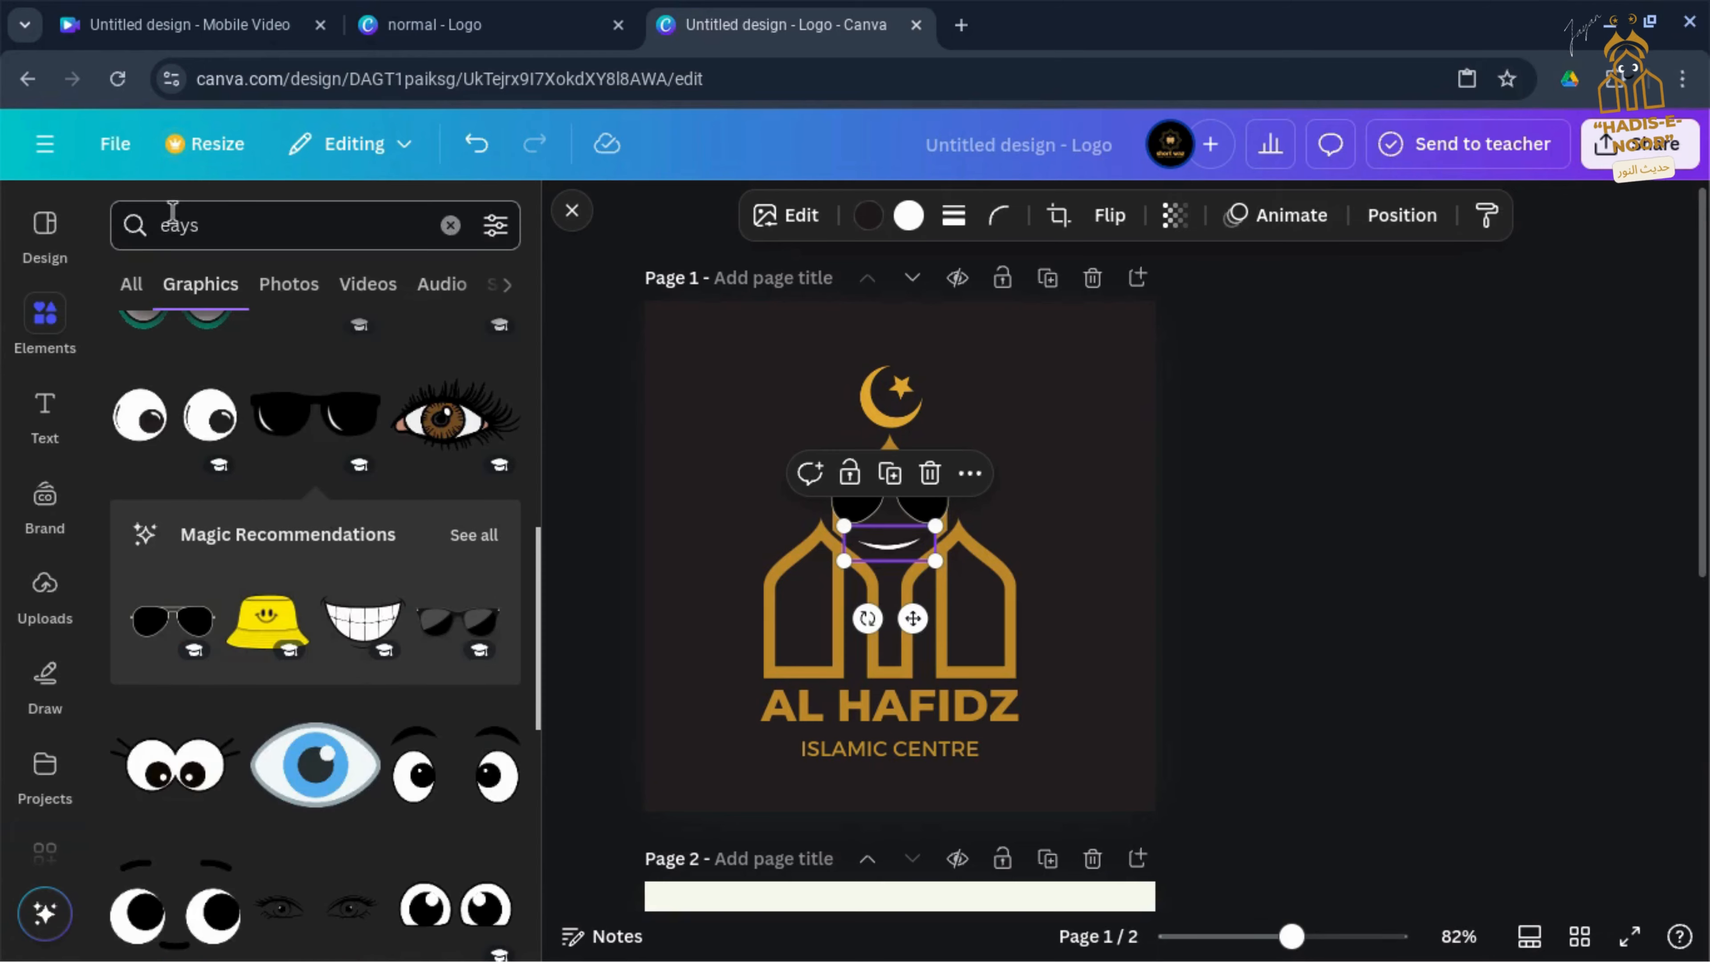
pyautogui.click(451, 226)
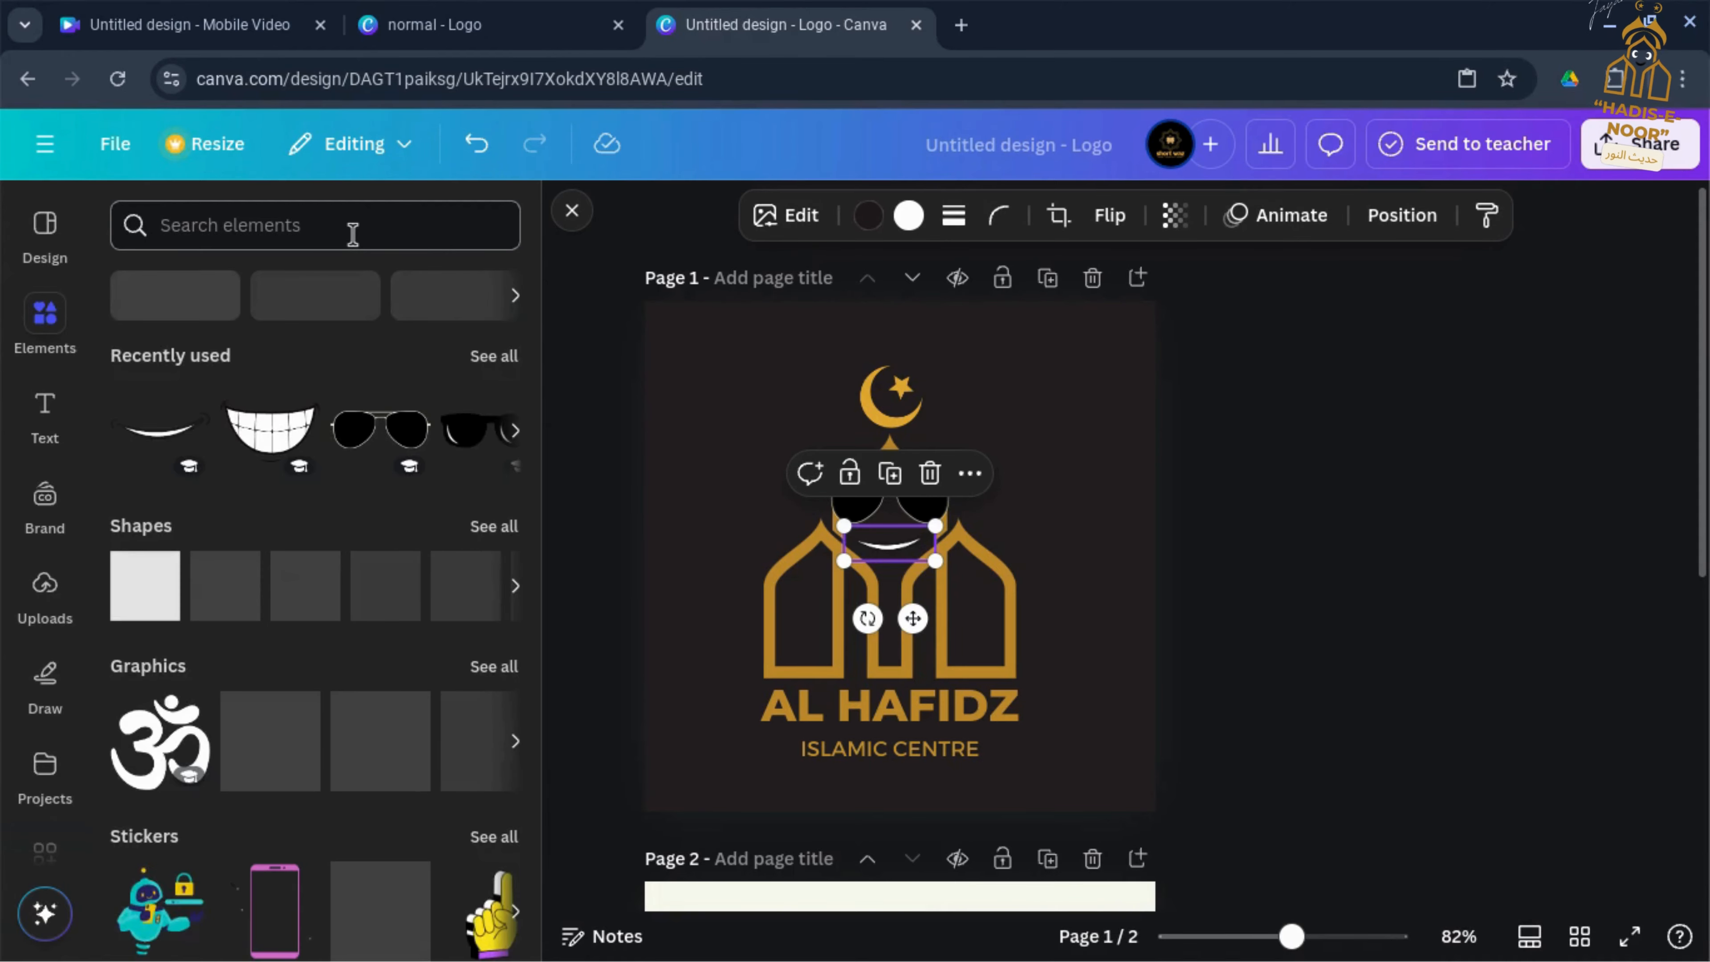
pyautogui.click(353, 234)
pyautogui.write('nose')
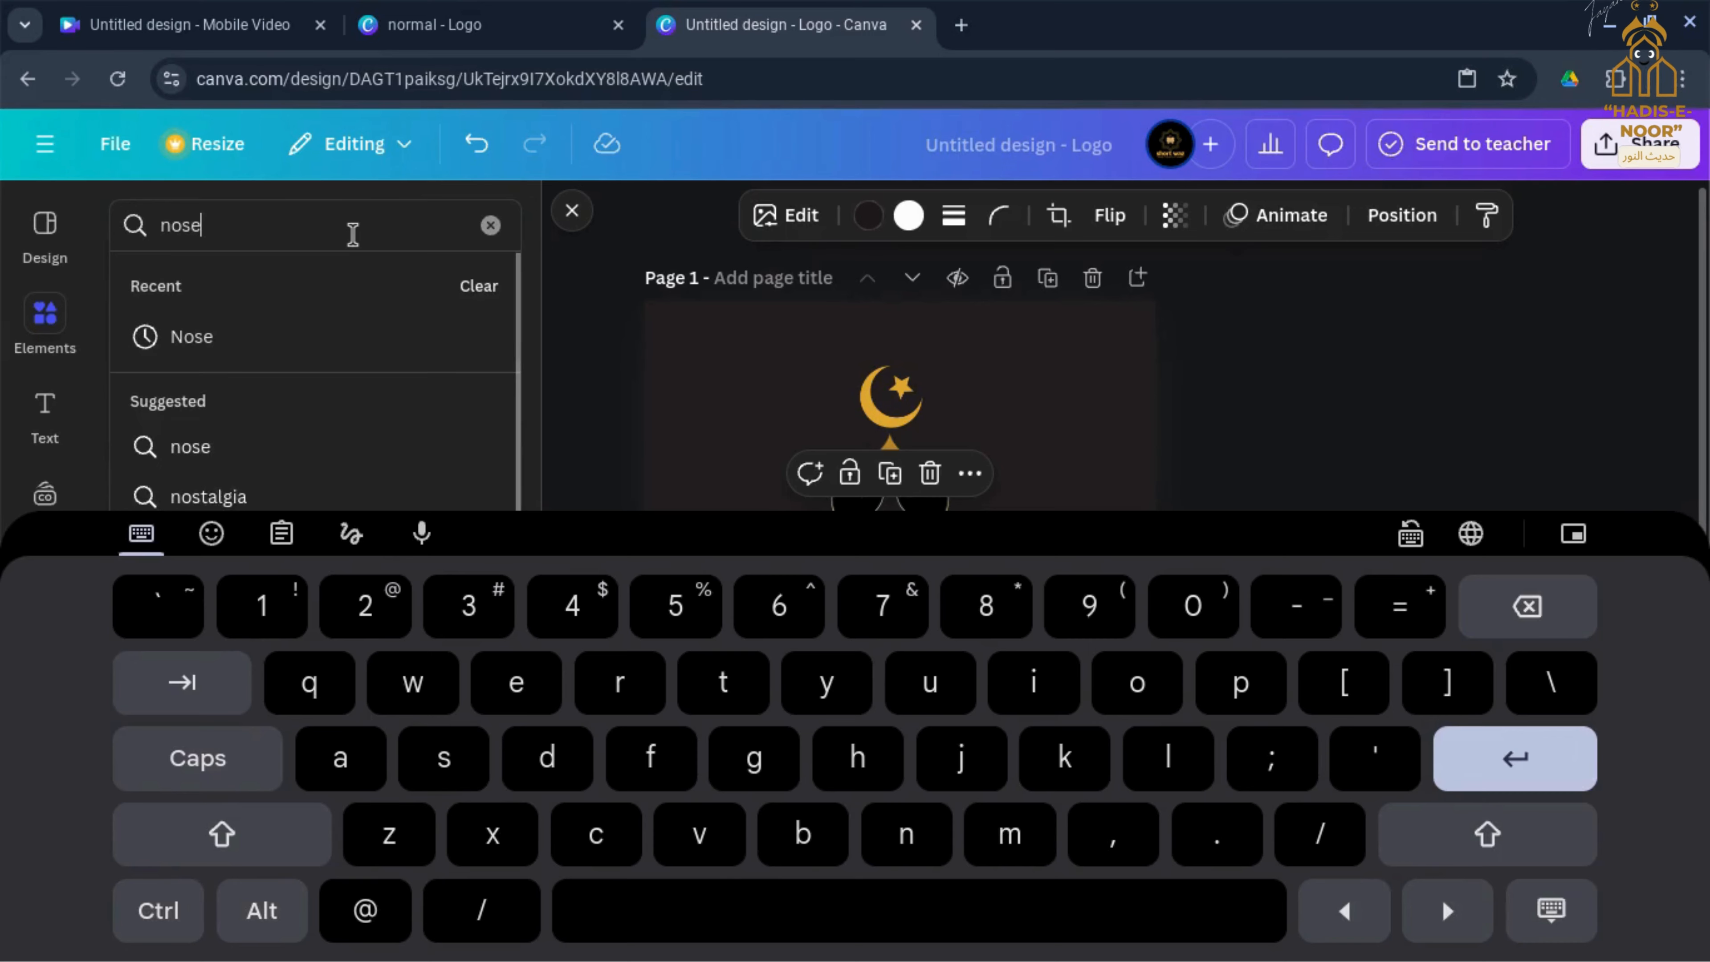
pyautogui.press('Return')
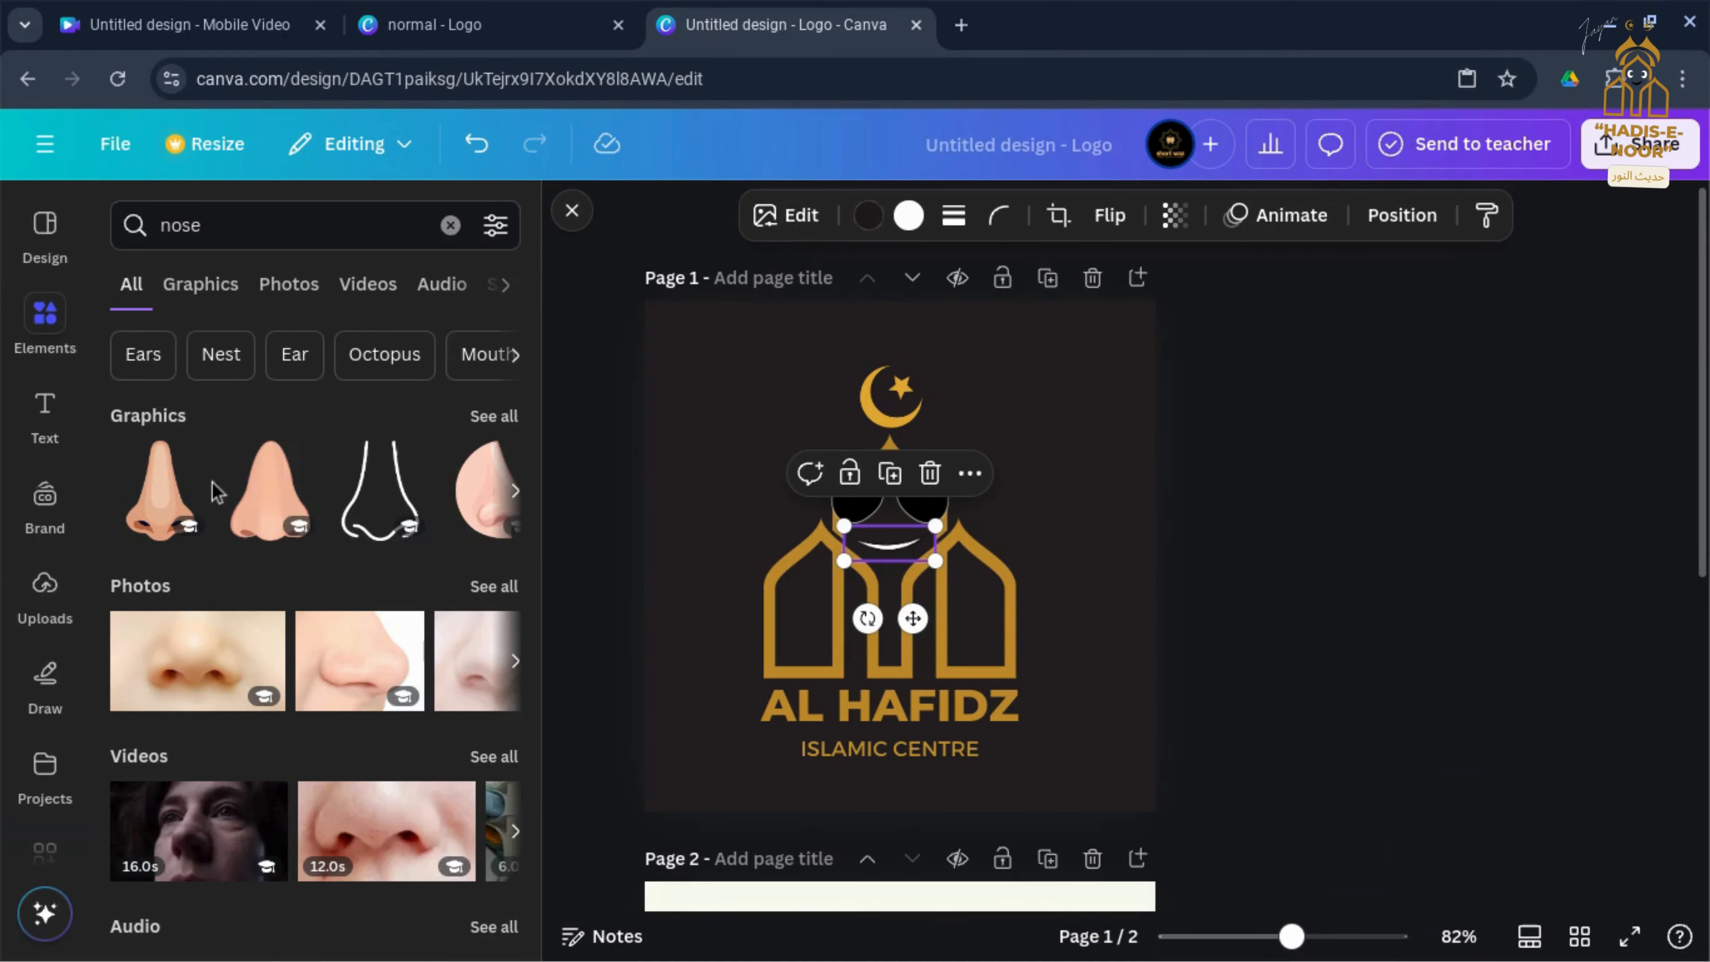
pyautogui.click(201, 284)
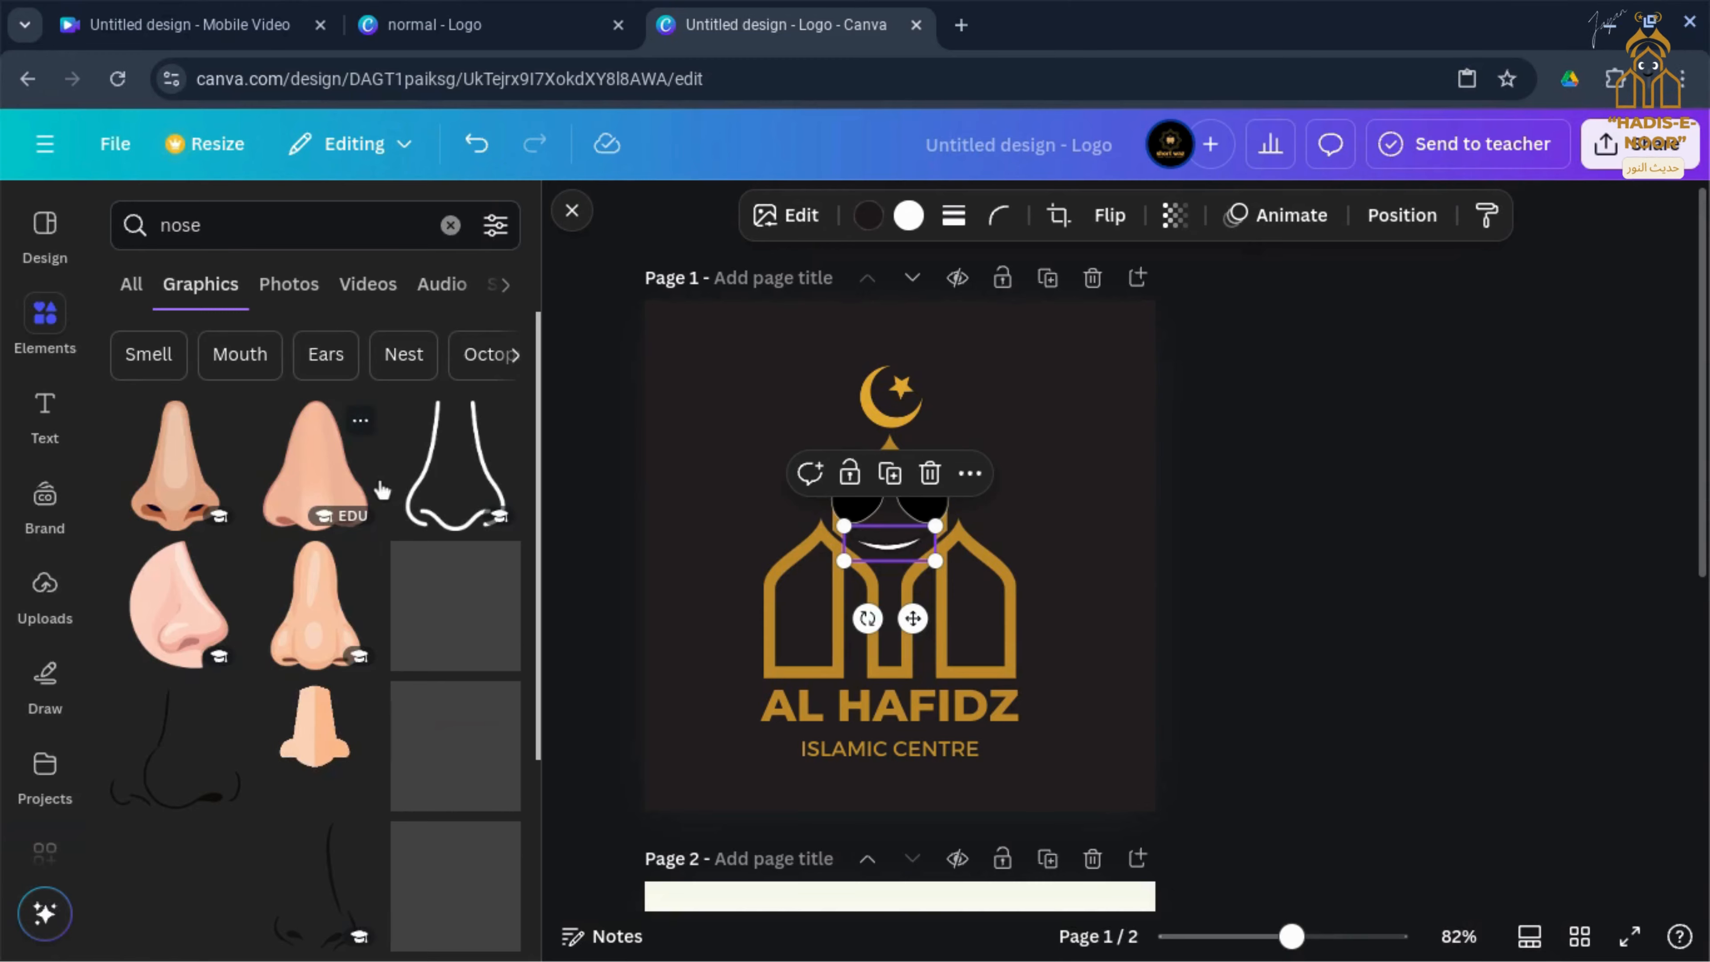
# Step: Add the thin black line-drawn nose from the results, shrink it to a small size, and place it between the sunglasses and the smile
pyautogui.scroll(-4, 232, 701)
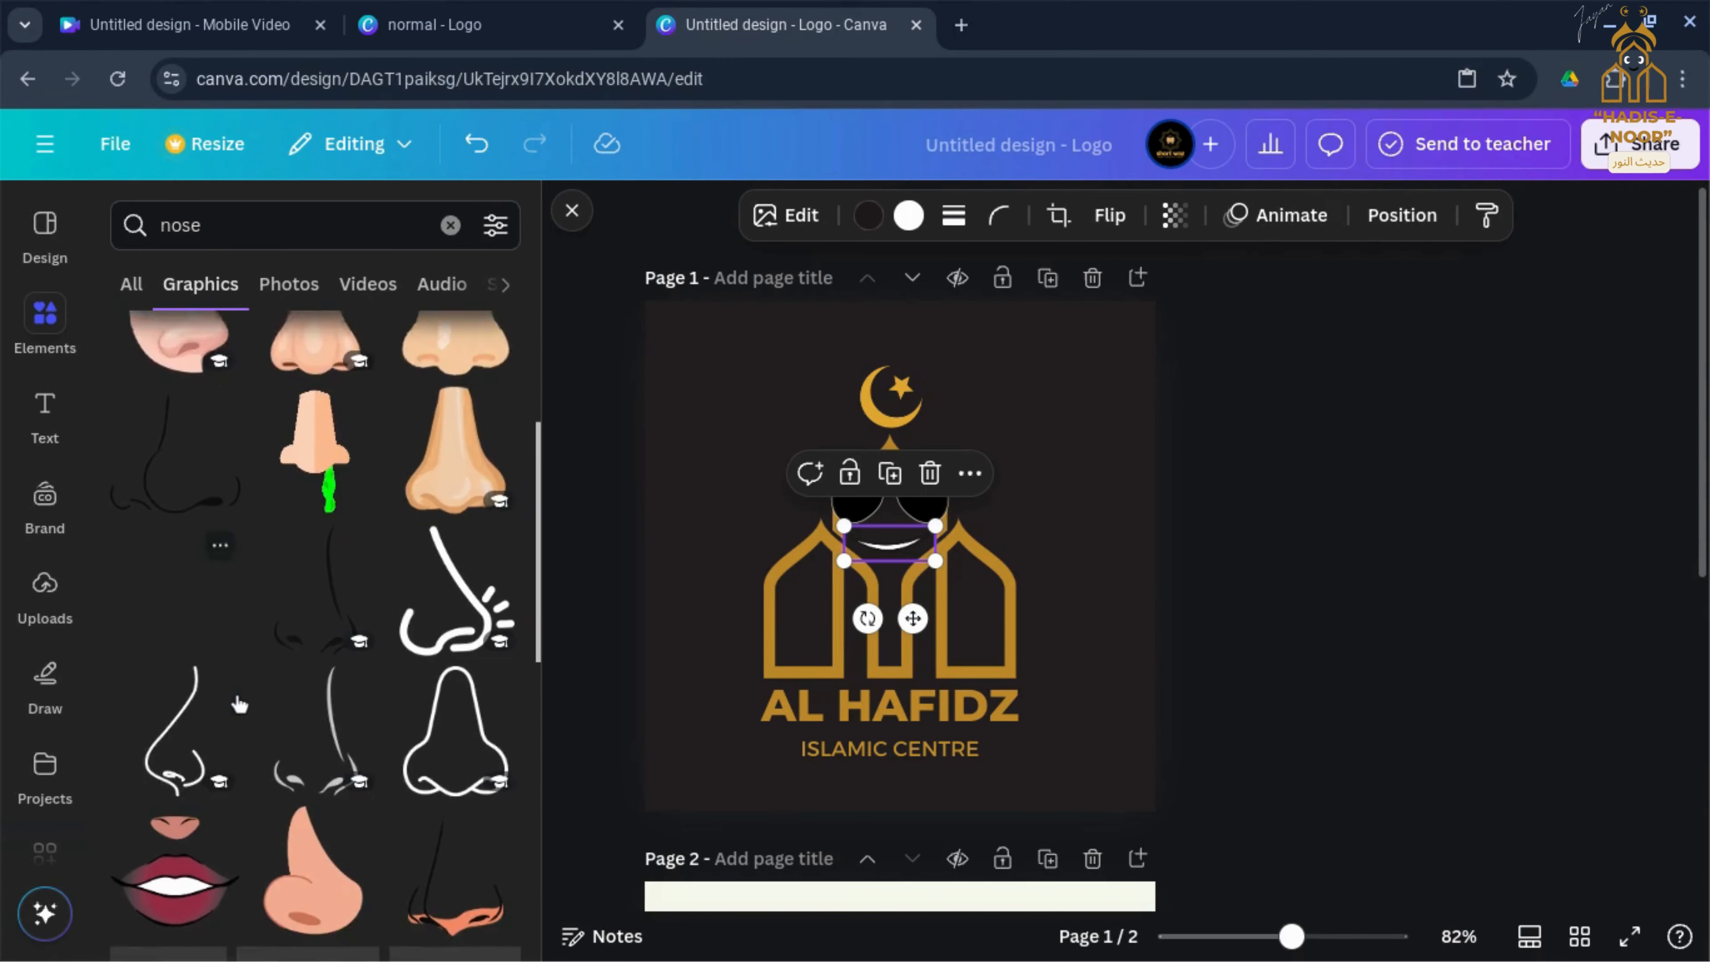
pyautogui.scroll(-2, 240, 704)
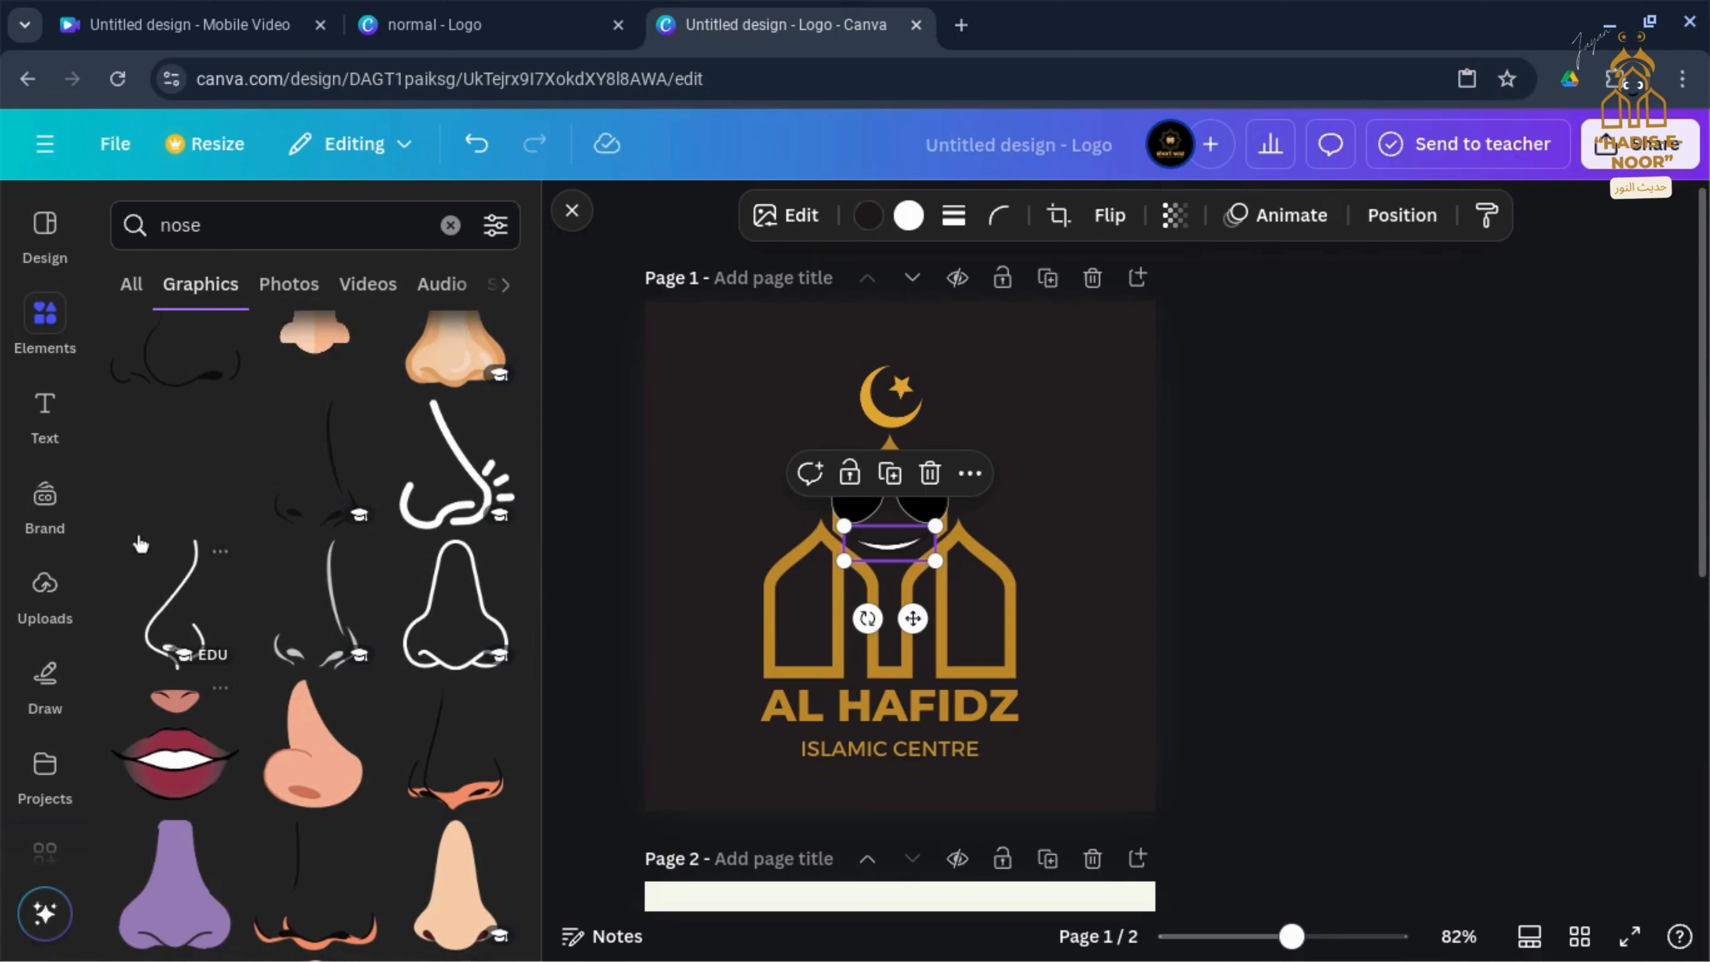
pyautogui.click(152, 375)
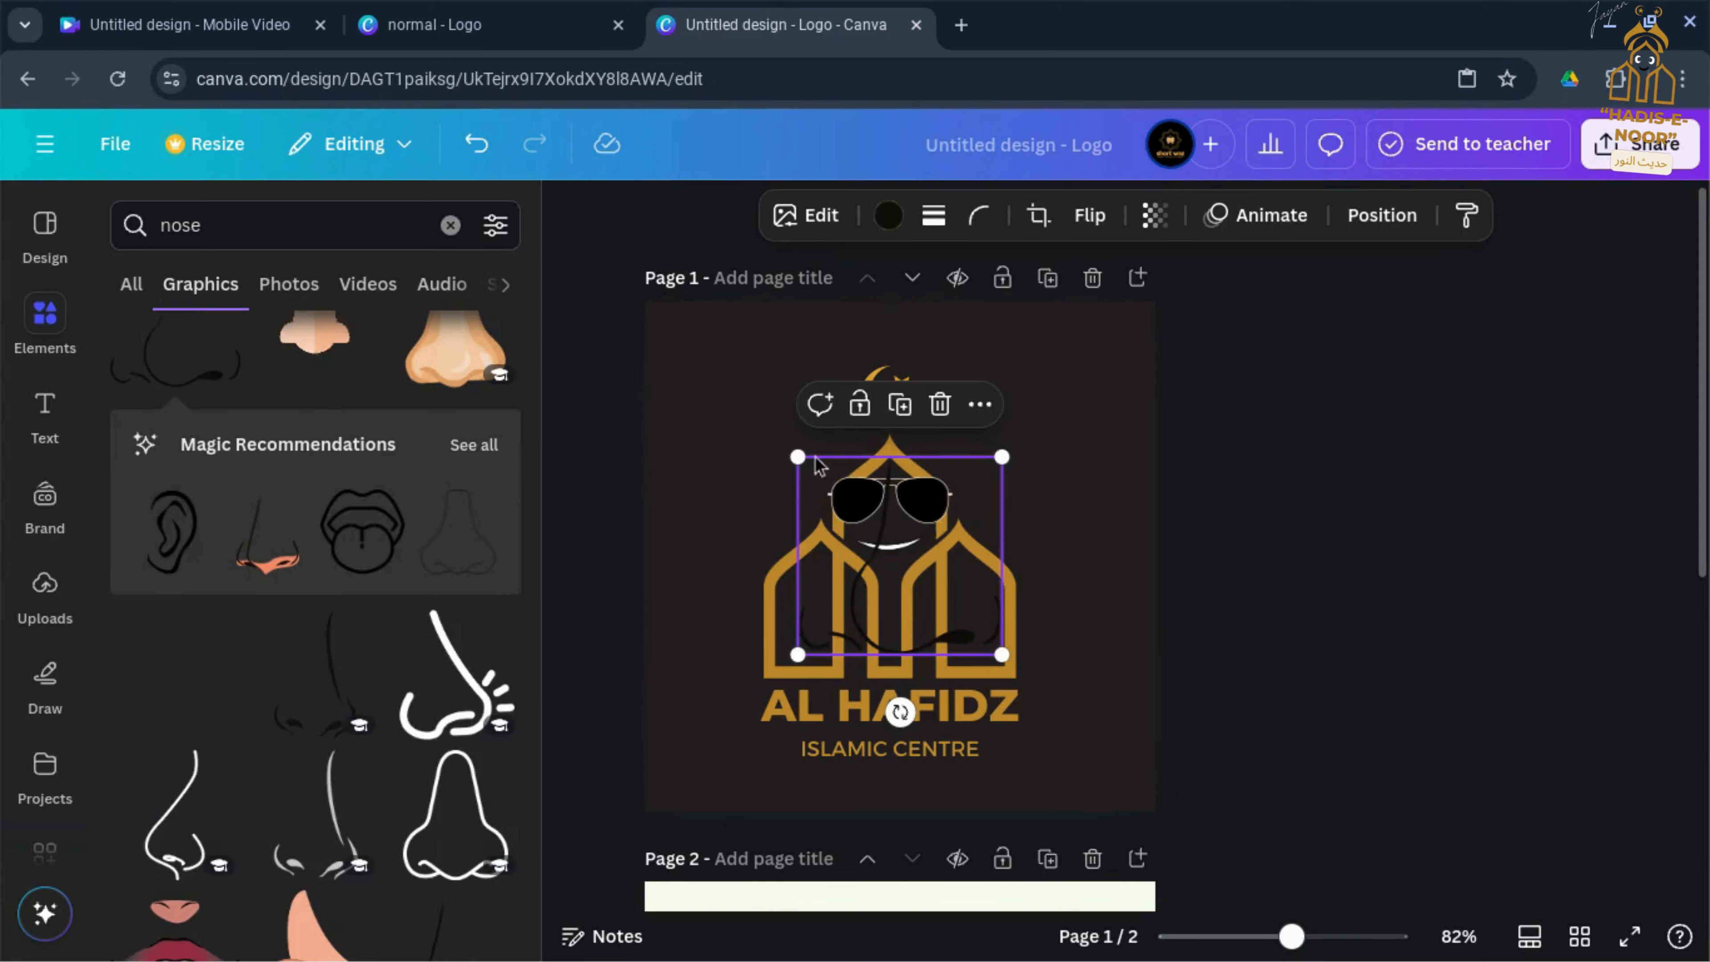
pyautogui.moveTo(799, 452); pyautogui.dragTo(890, 523)
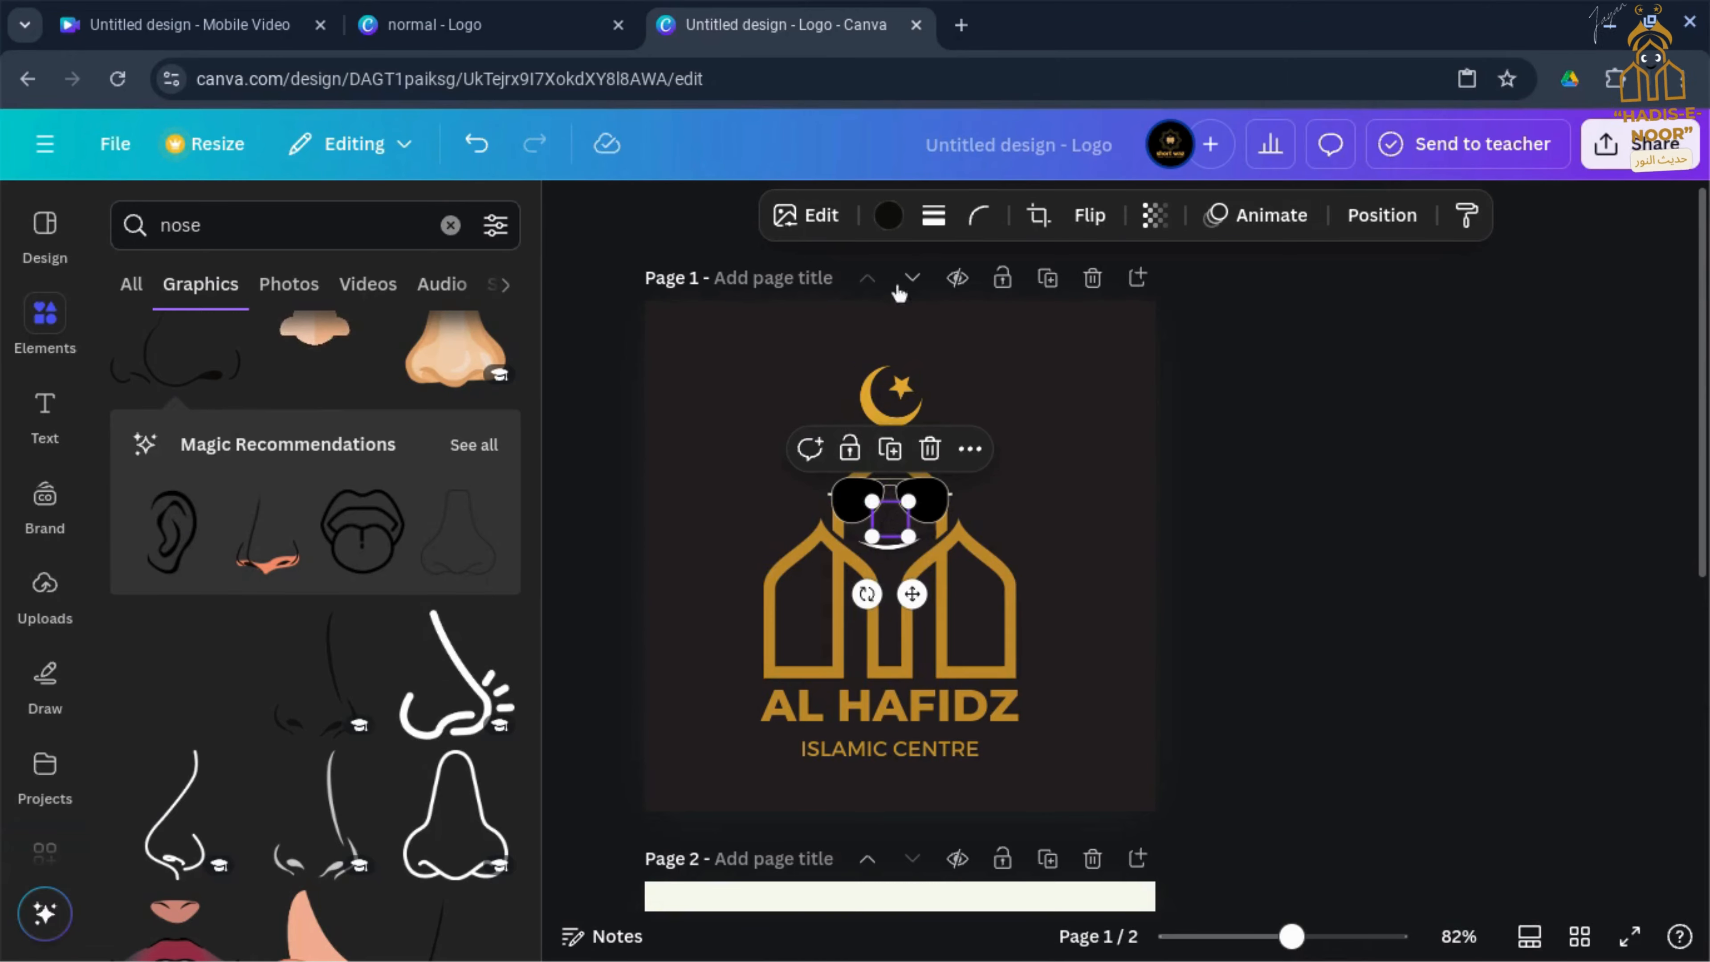
# Step: Recolour the nose outline, trying the dark gold document colour before choosing the cream #fff4db
pyautogui.click(891, 217)
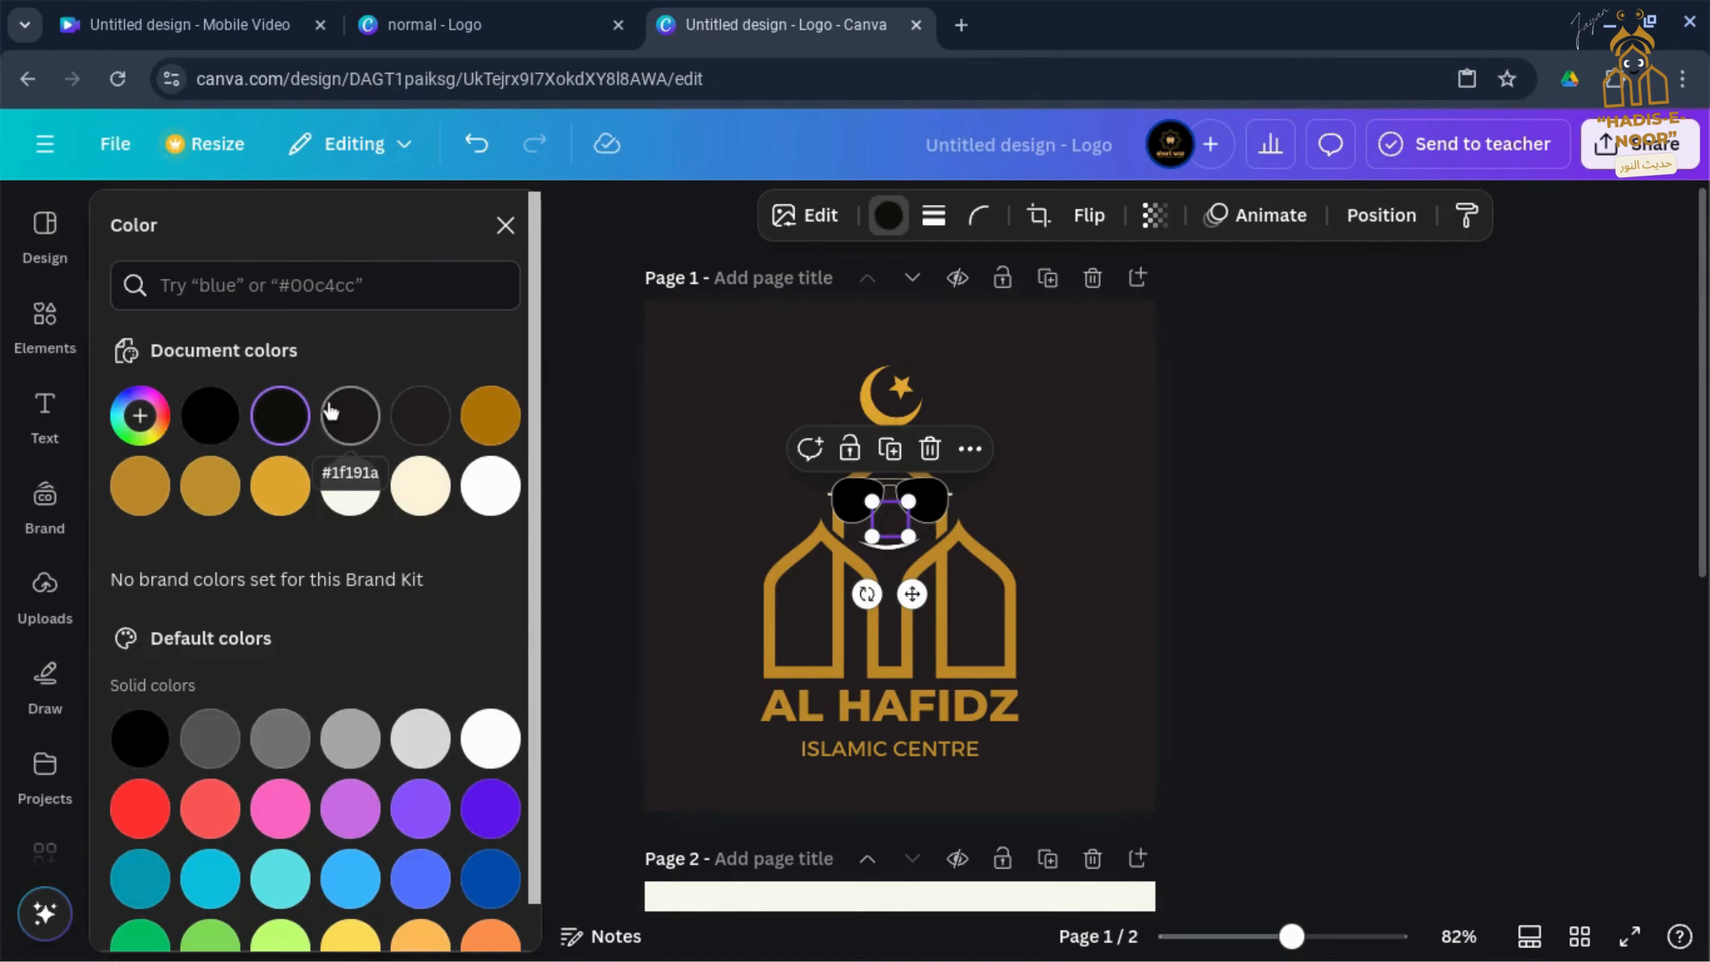
pyautogui.click(489, 414)
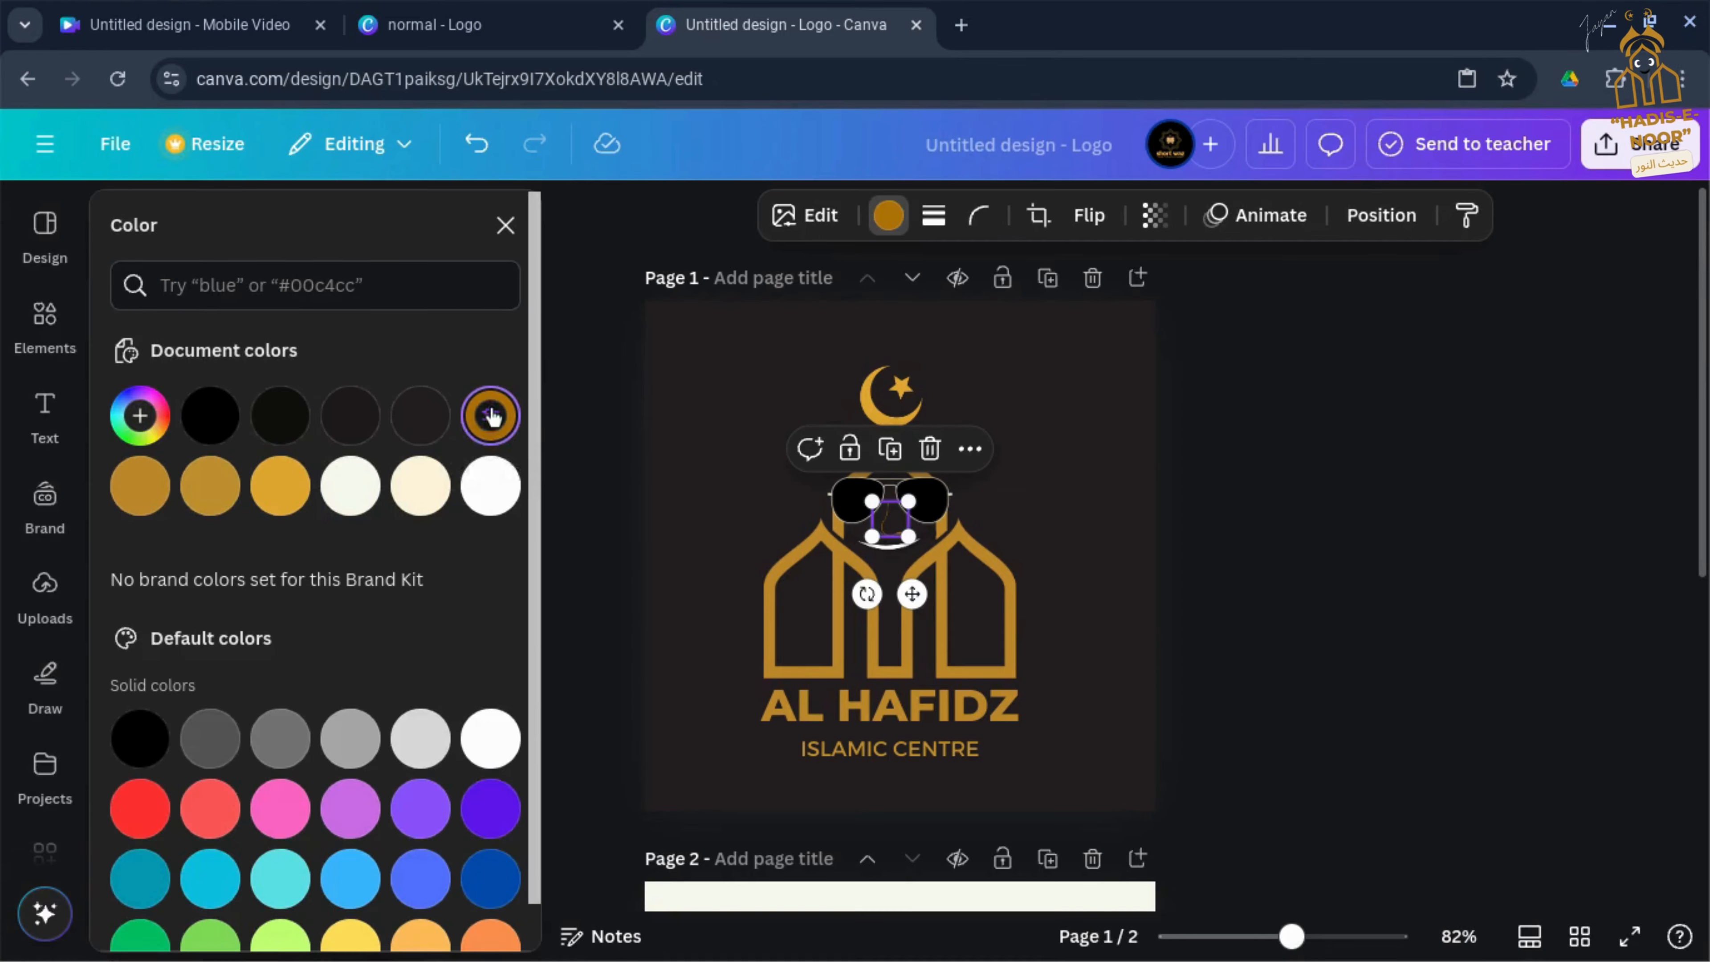
pyautogui.click(419, 490)
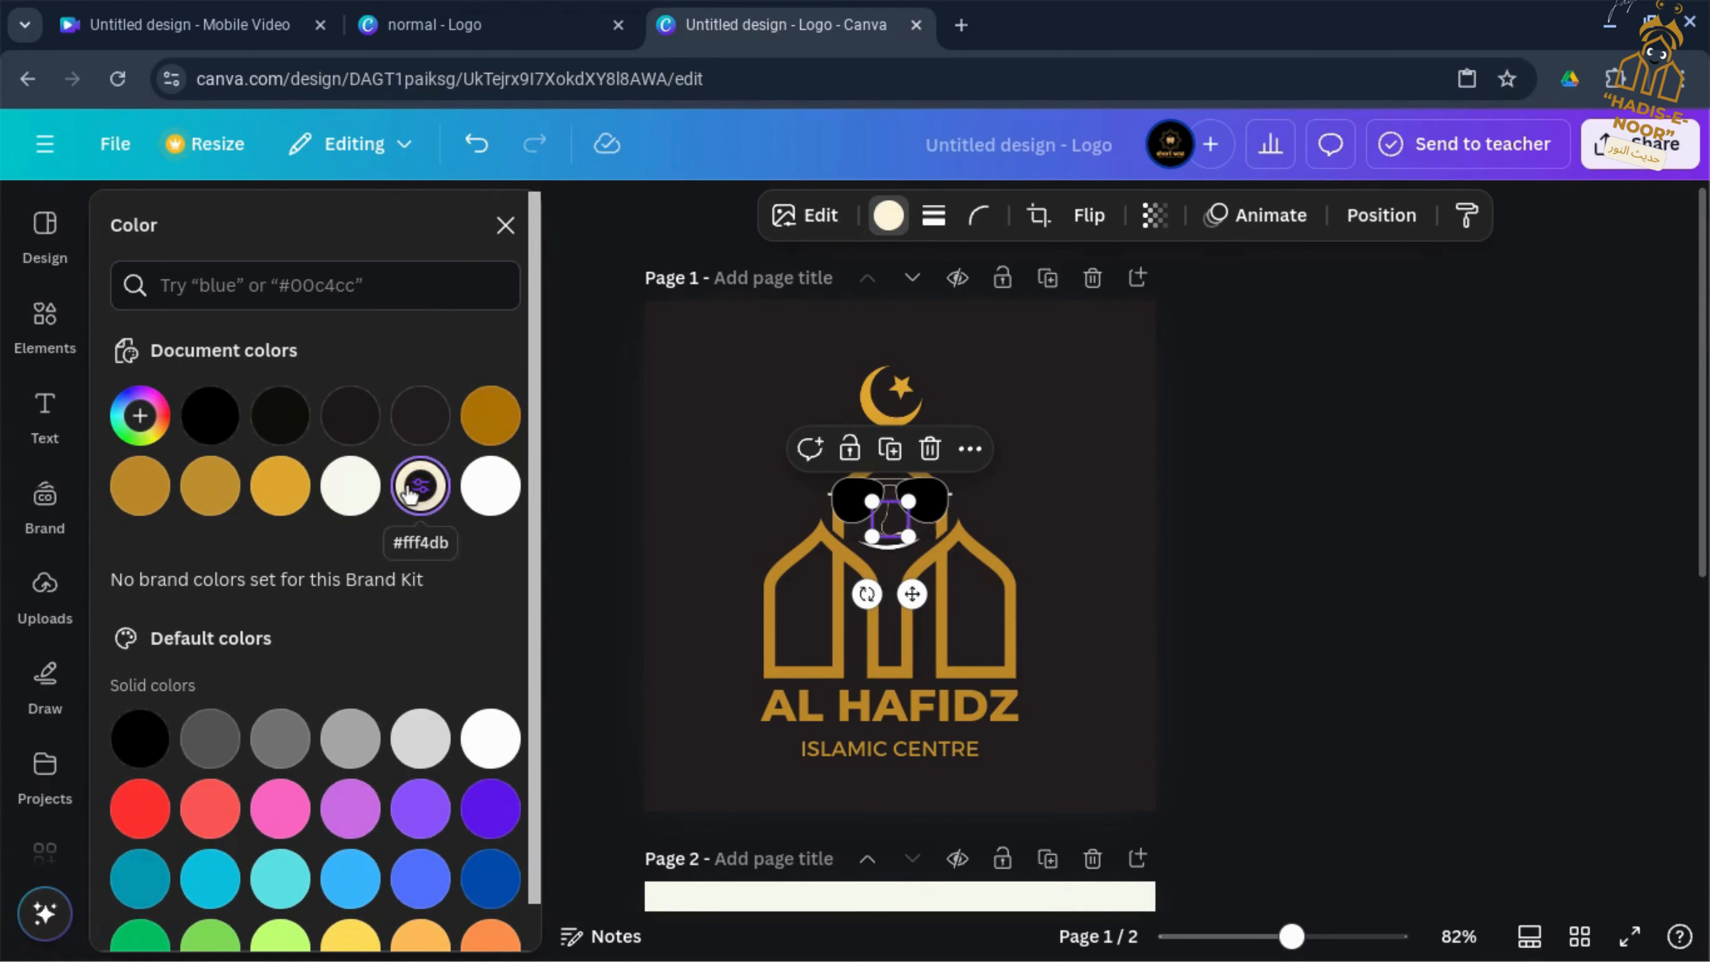
pyautogui.click(651, 445)
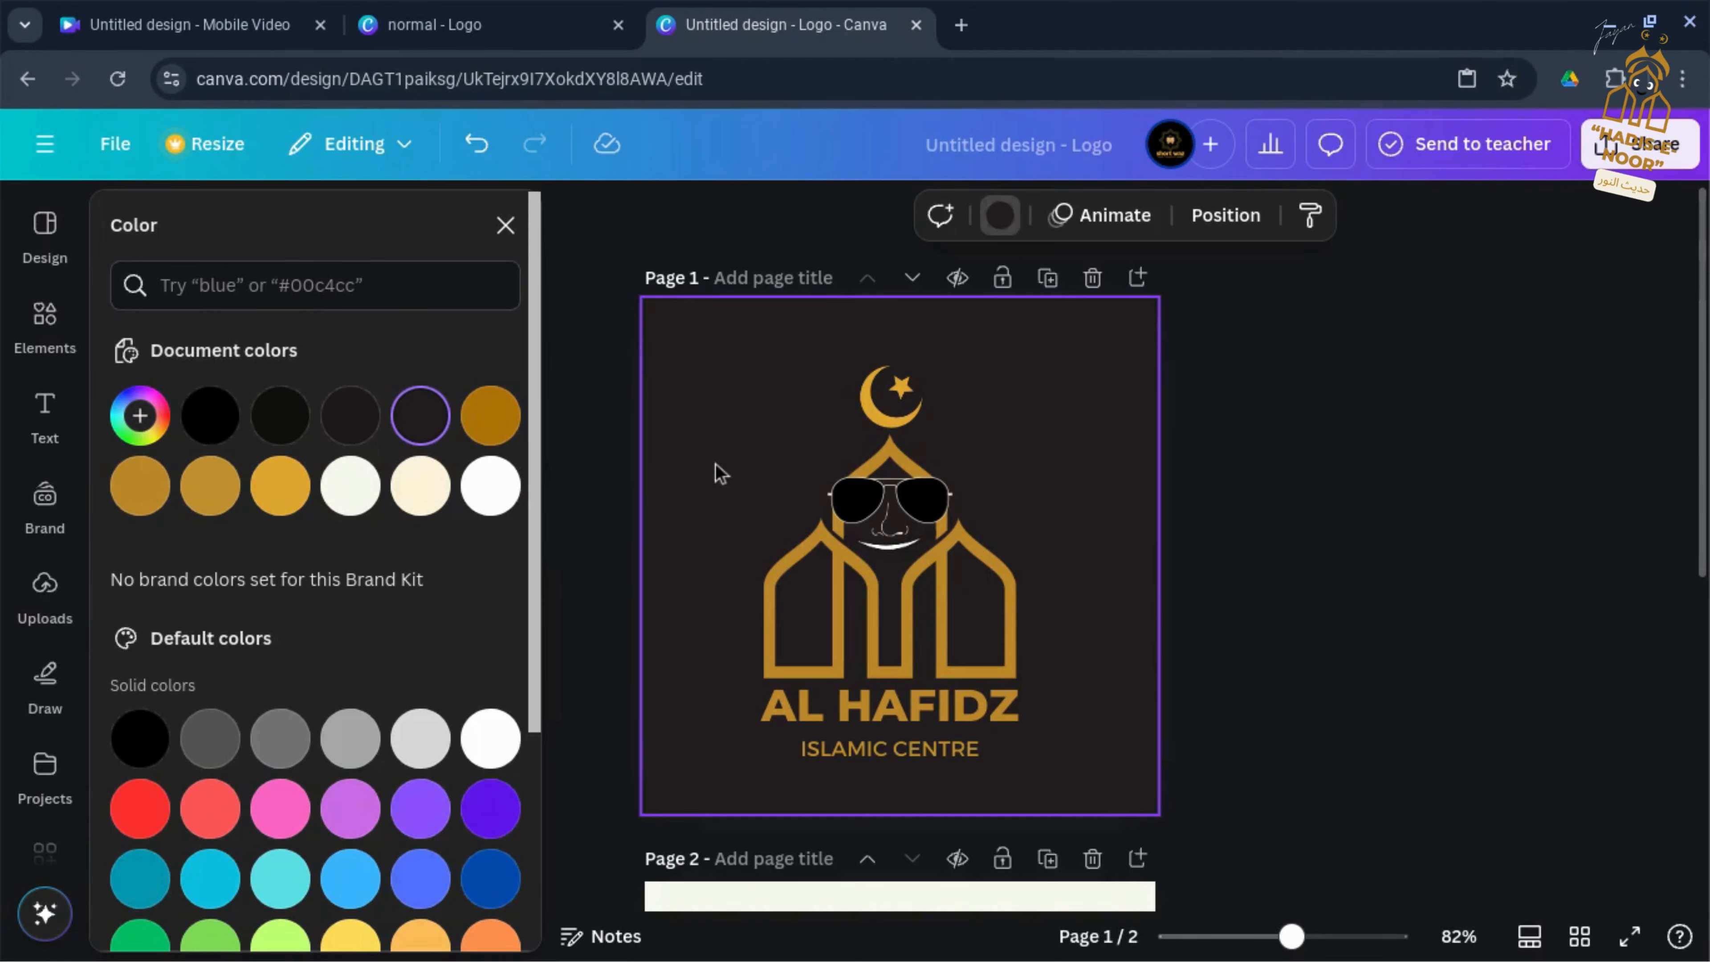
pyautogui.moveTo(887, 552); pyautogui.dragTo(888, 556)
pyautogui.press('Escape')
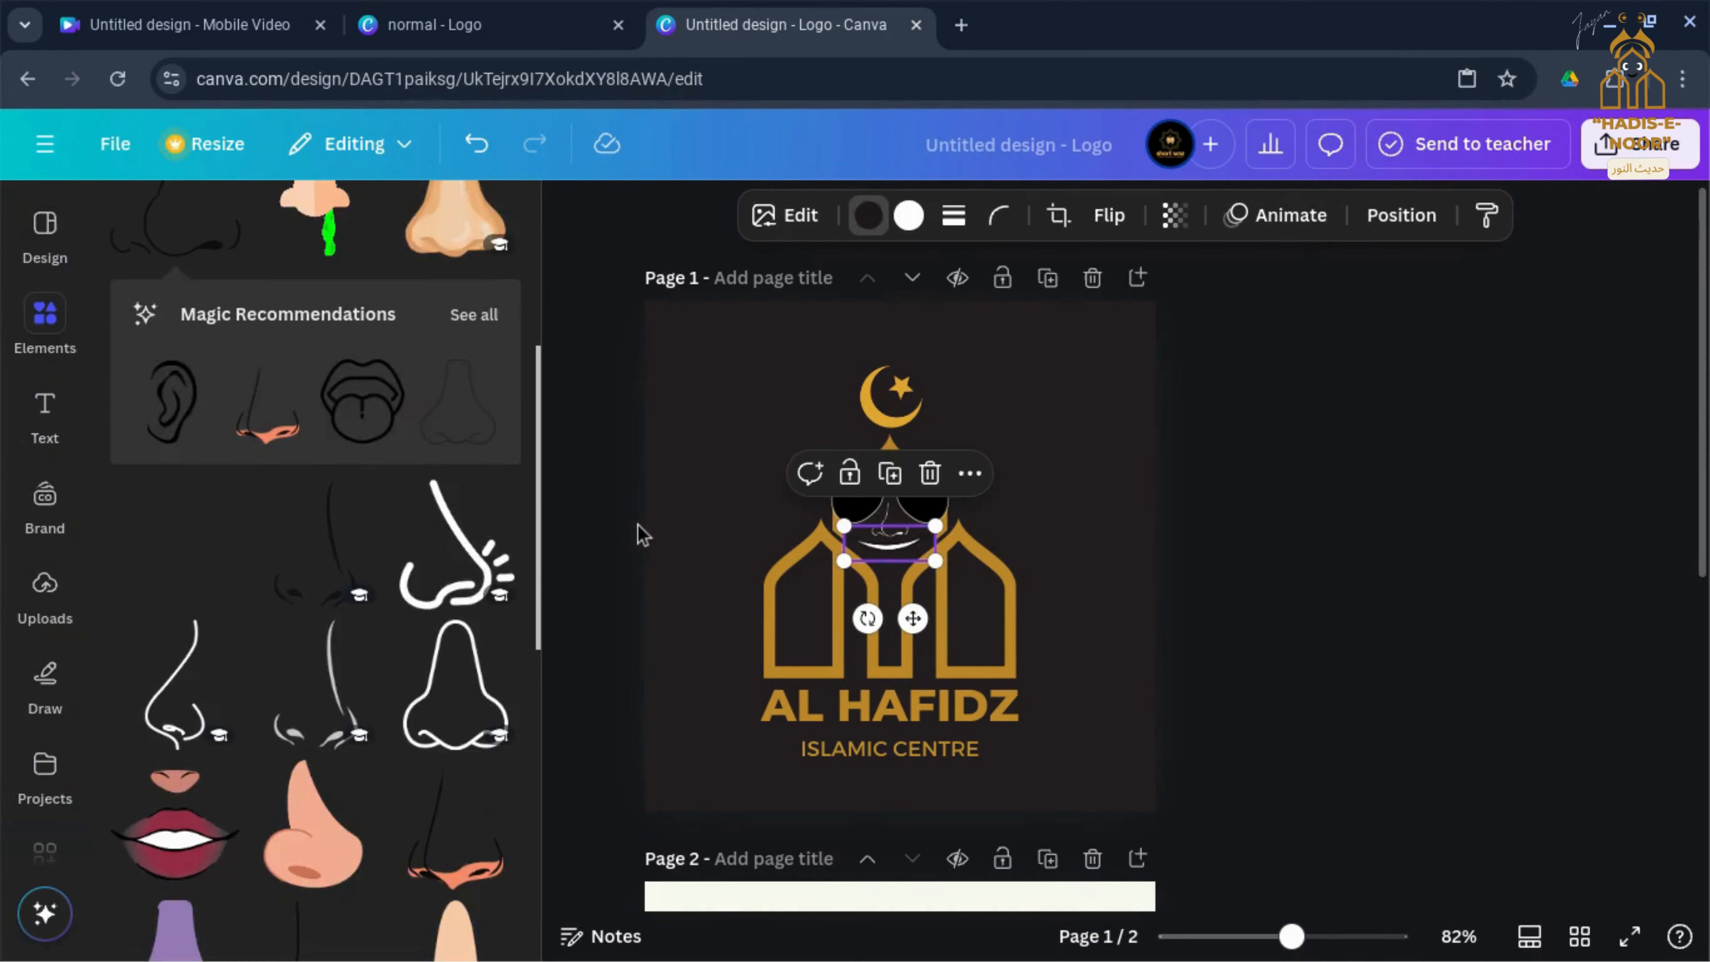
# Step: Change page 1's background to the black-to-grey gradient from the default gradients
pyautogui.click(675, 522)
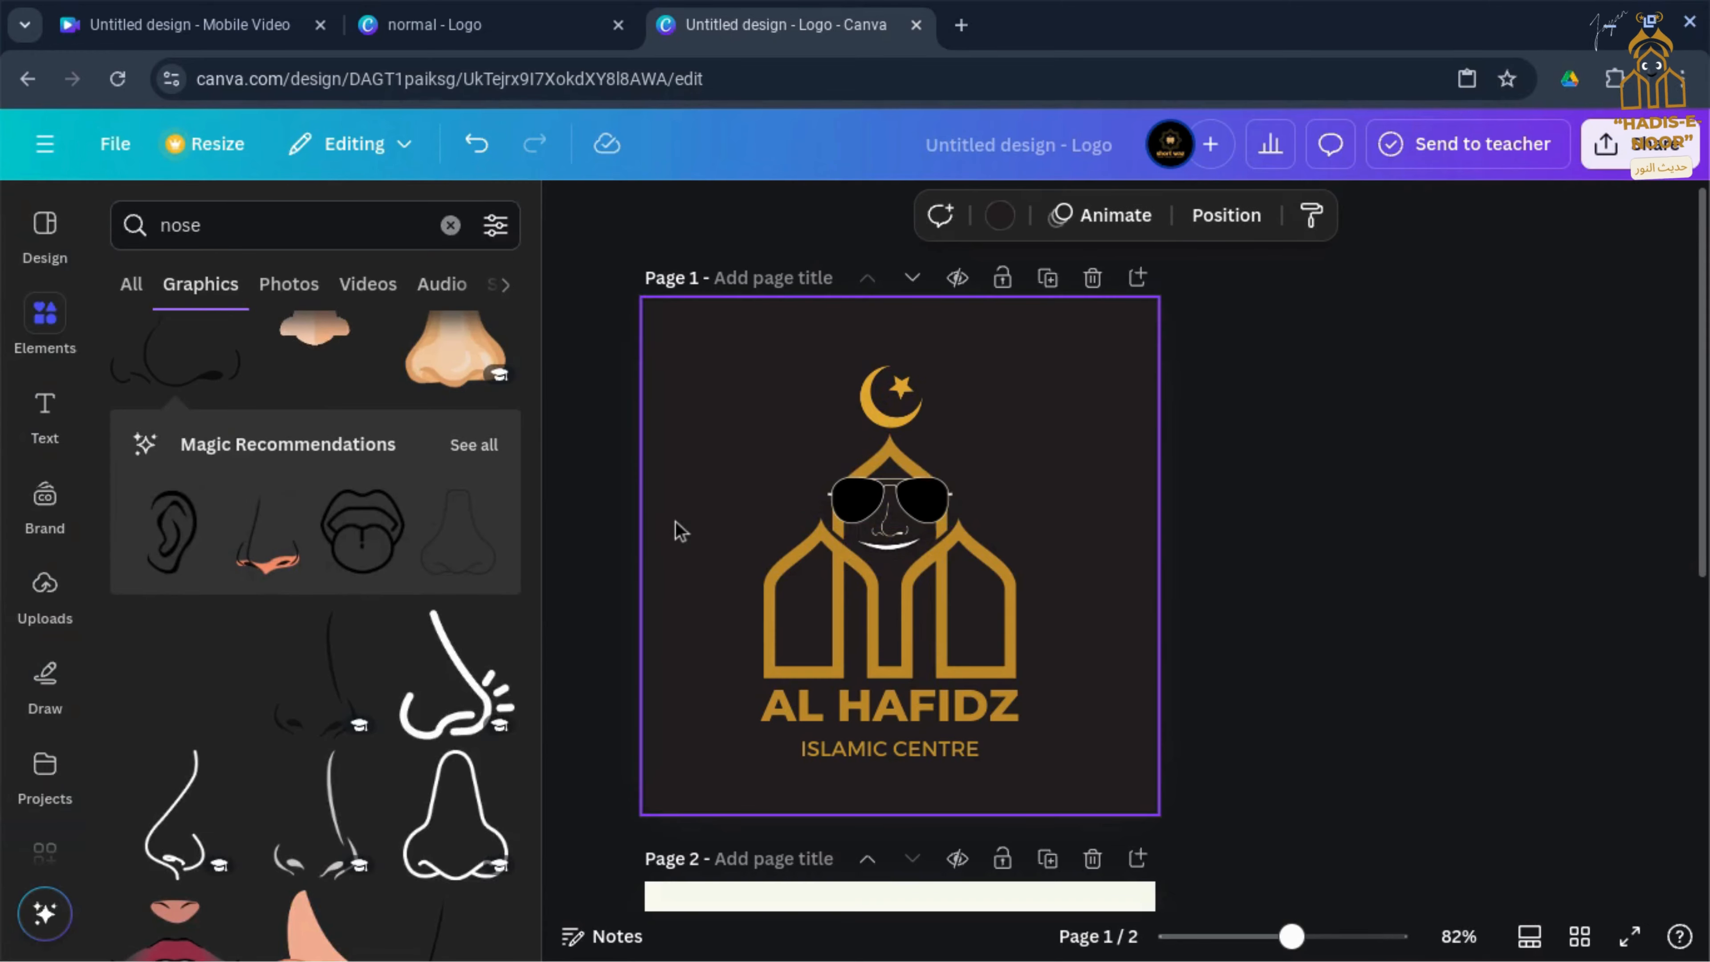
pyautogui.click(1006, 214)
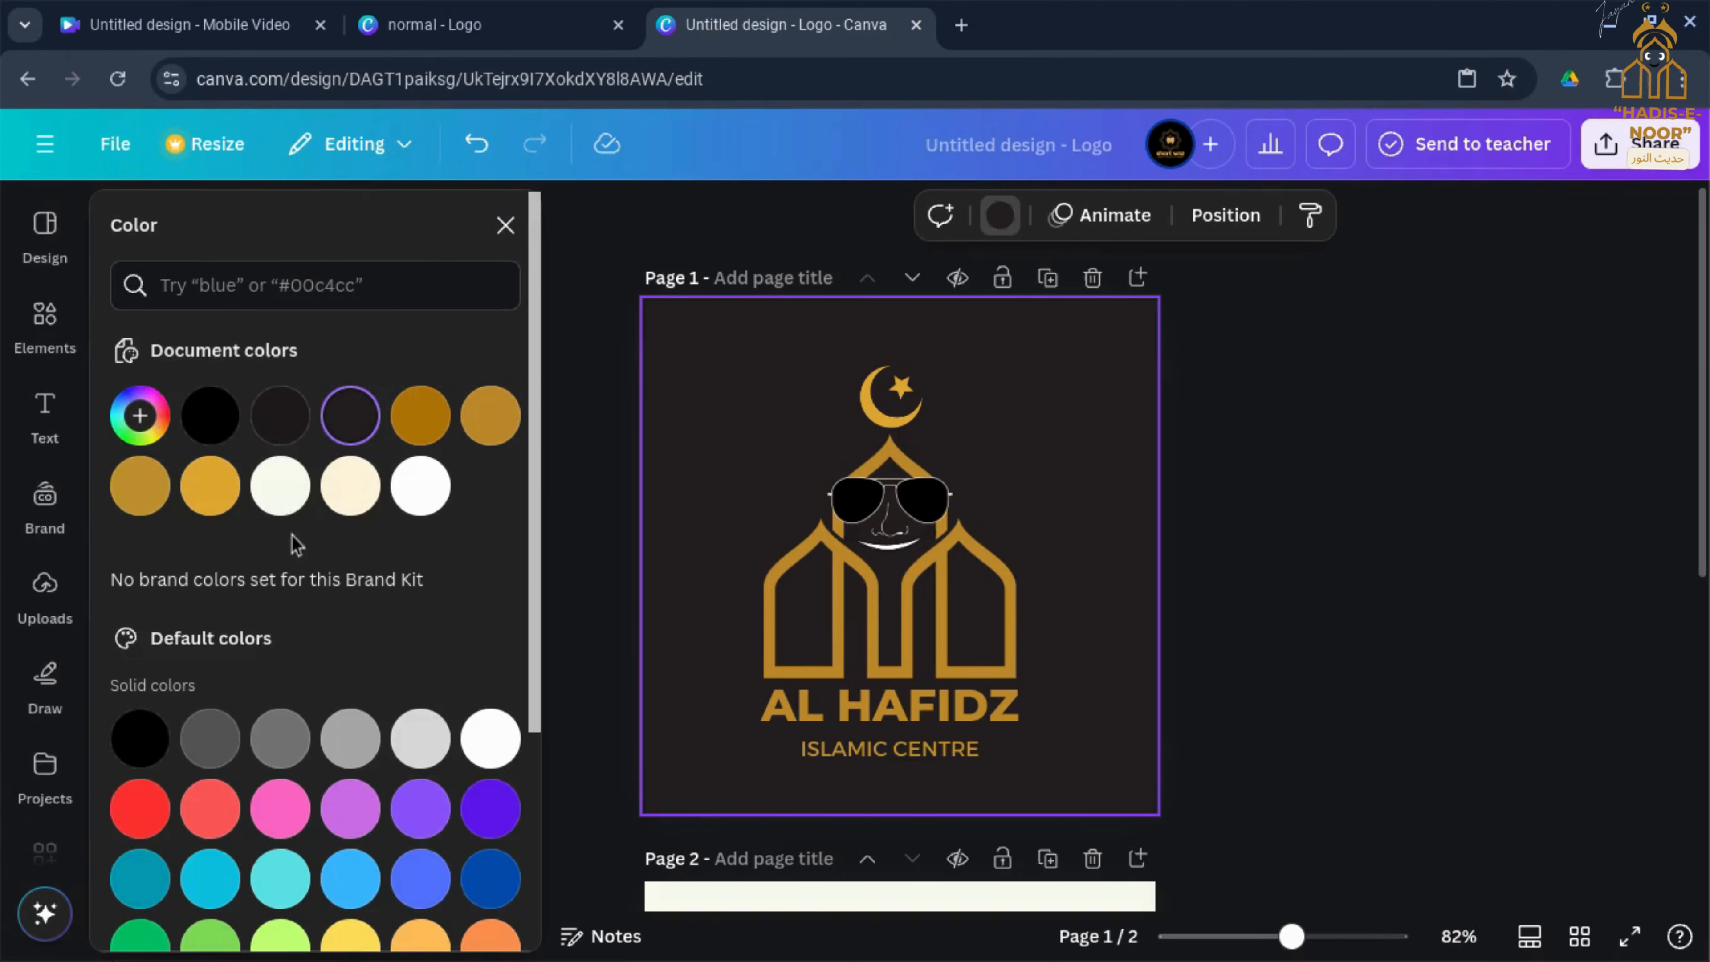
pyautogui.scroll(-2, 295, 544)
pyautogui.scroll(-2, 294, 544)
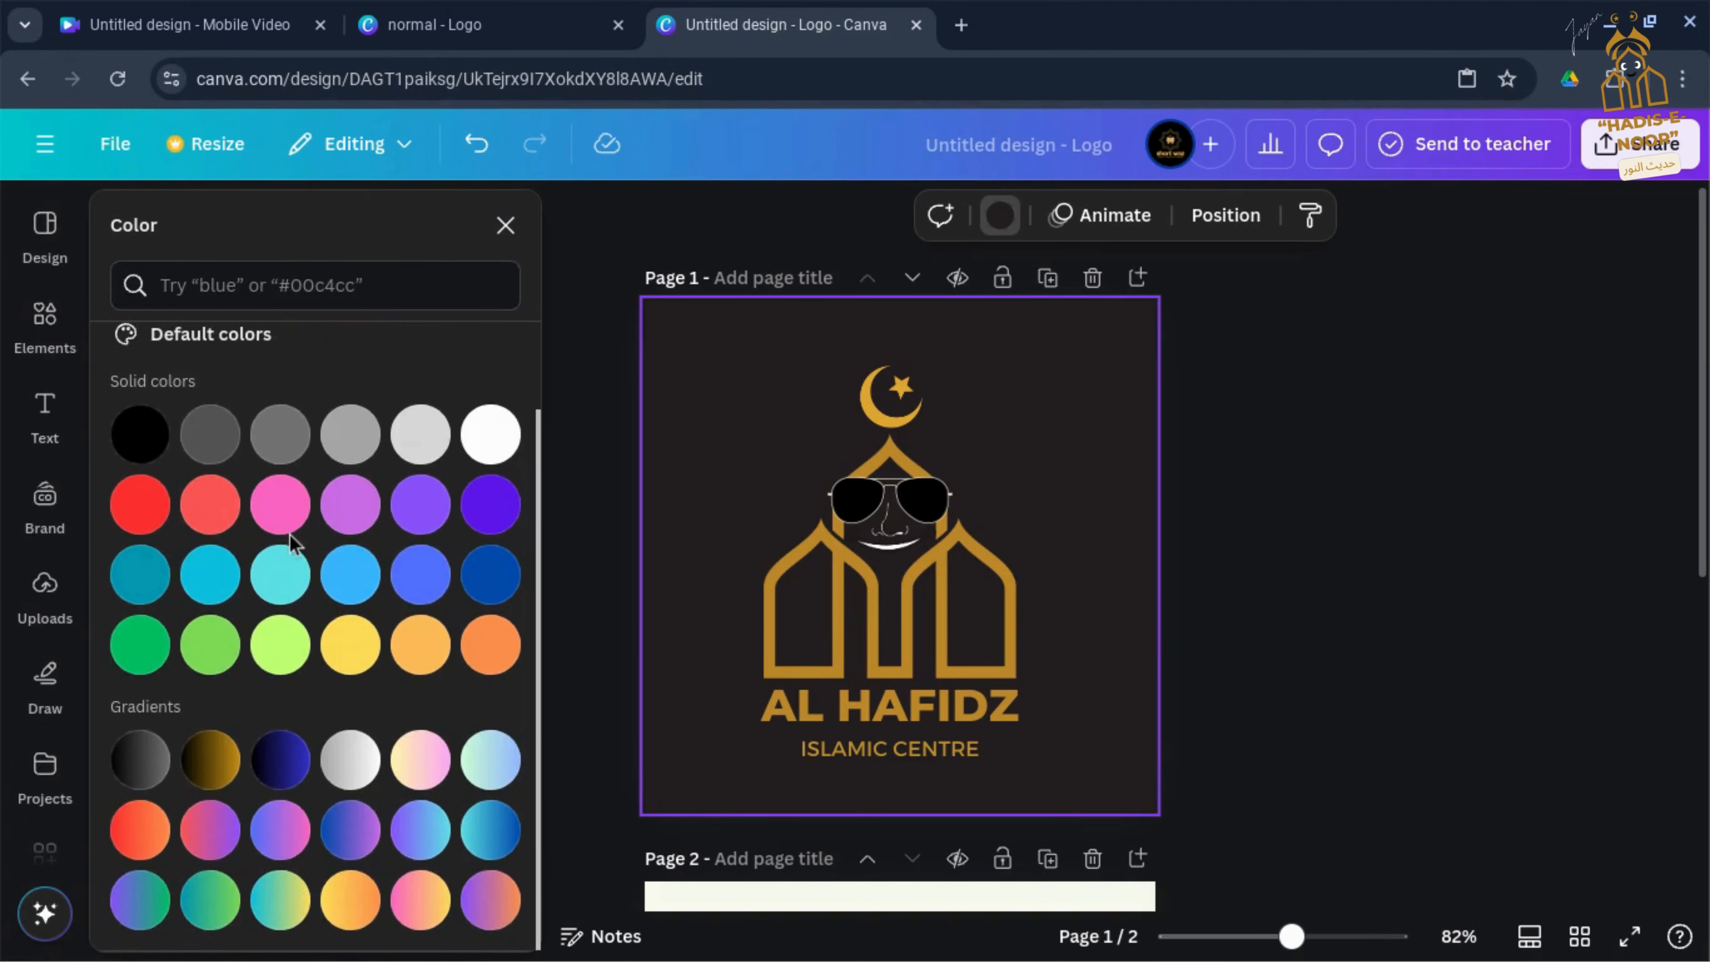
pyautogui.click(141, 760)
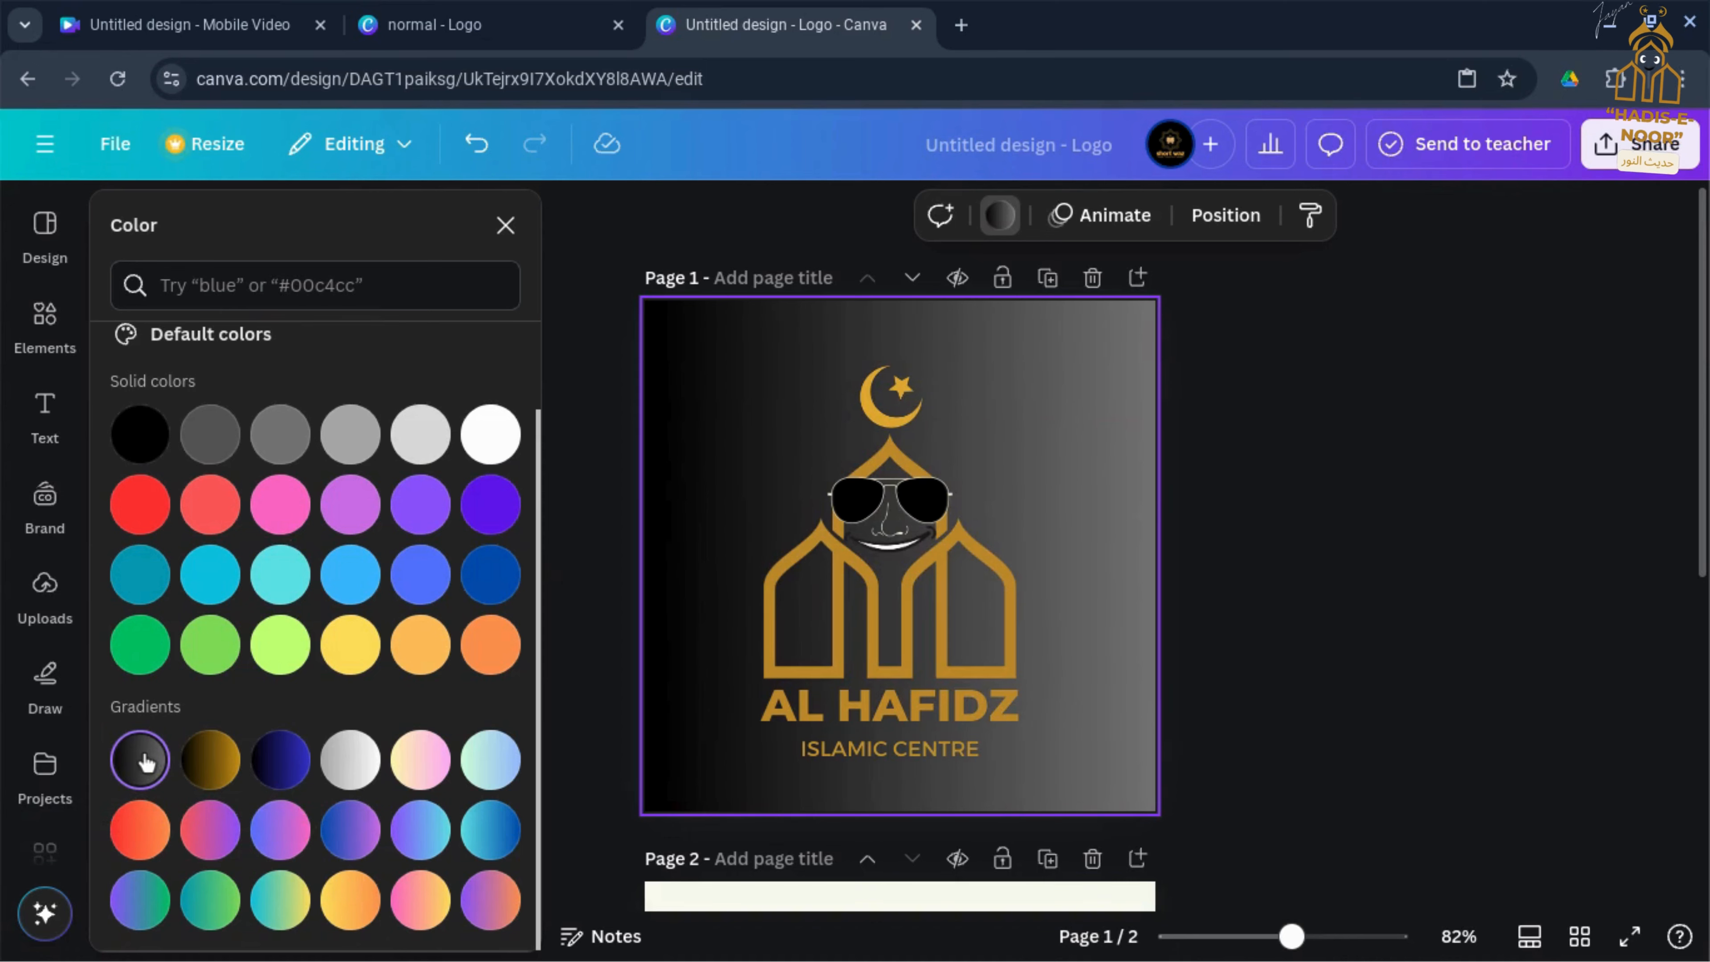
pyautogui.click(628, 605)
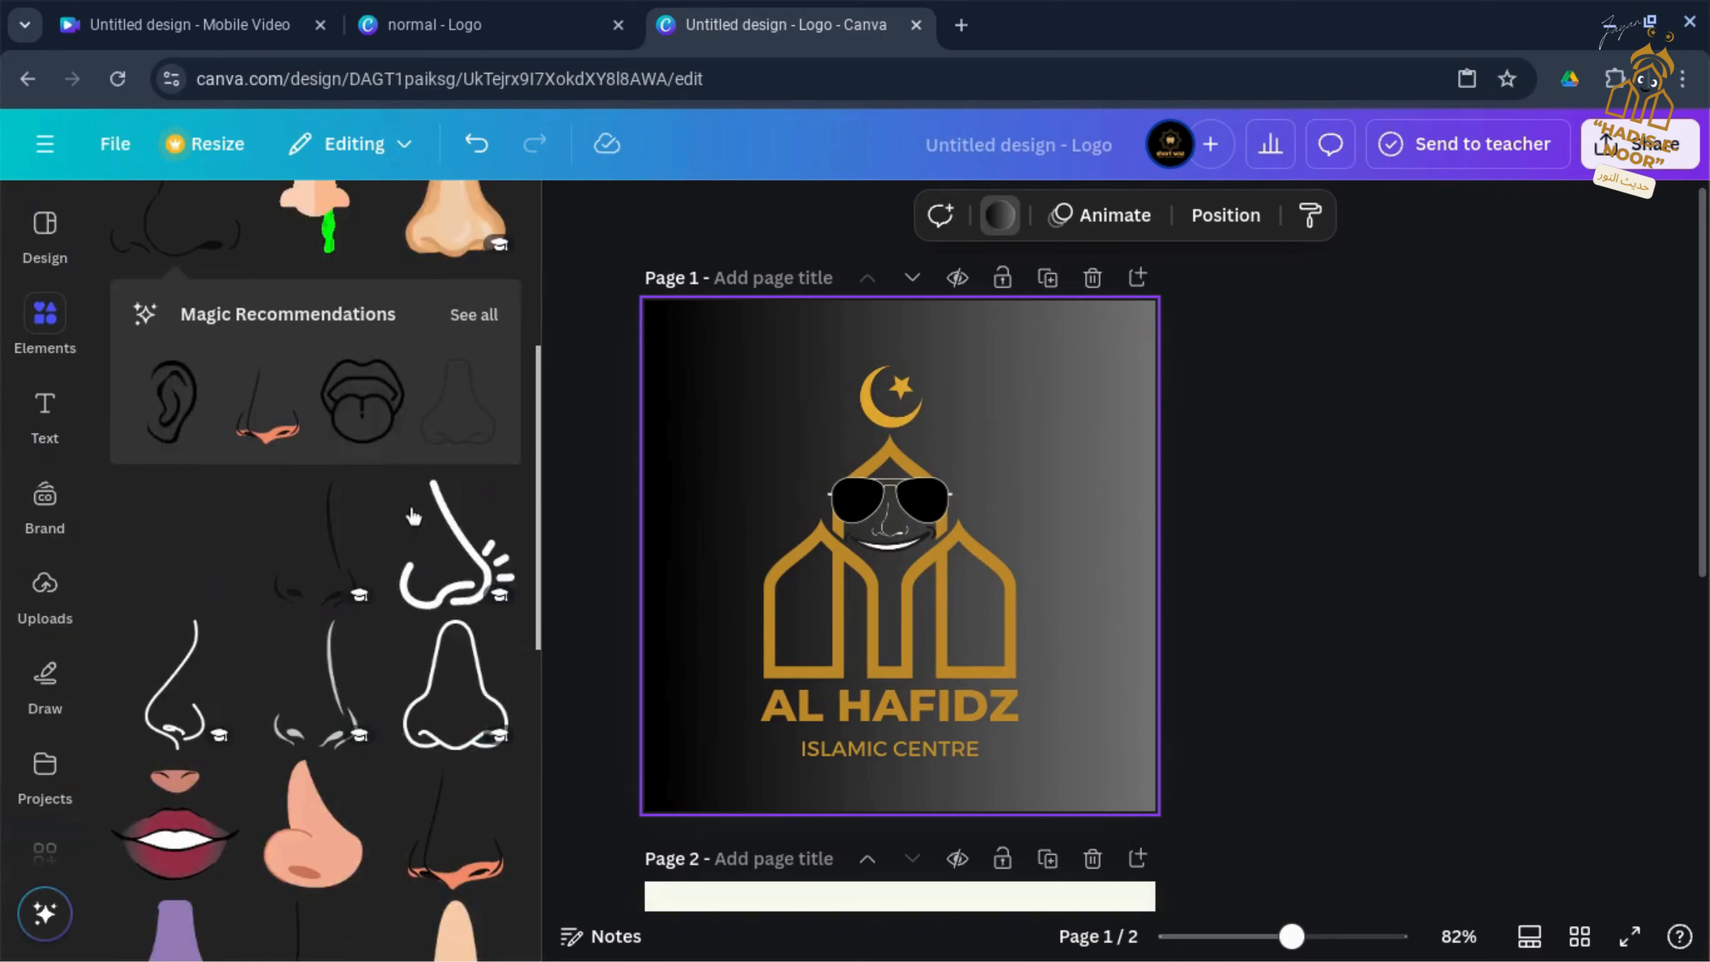
# Step: Search the fonts for "Signature", add a text box in the Signature font, and enlarge it to size 57.7
pyautogui.click(53, 421)
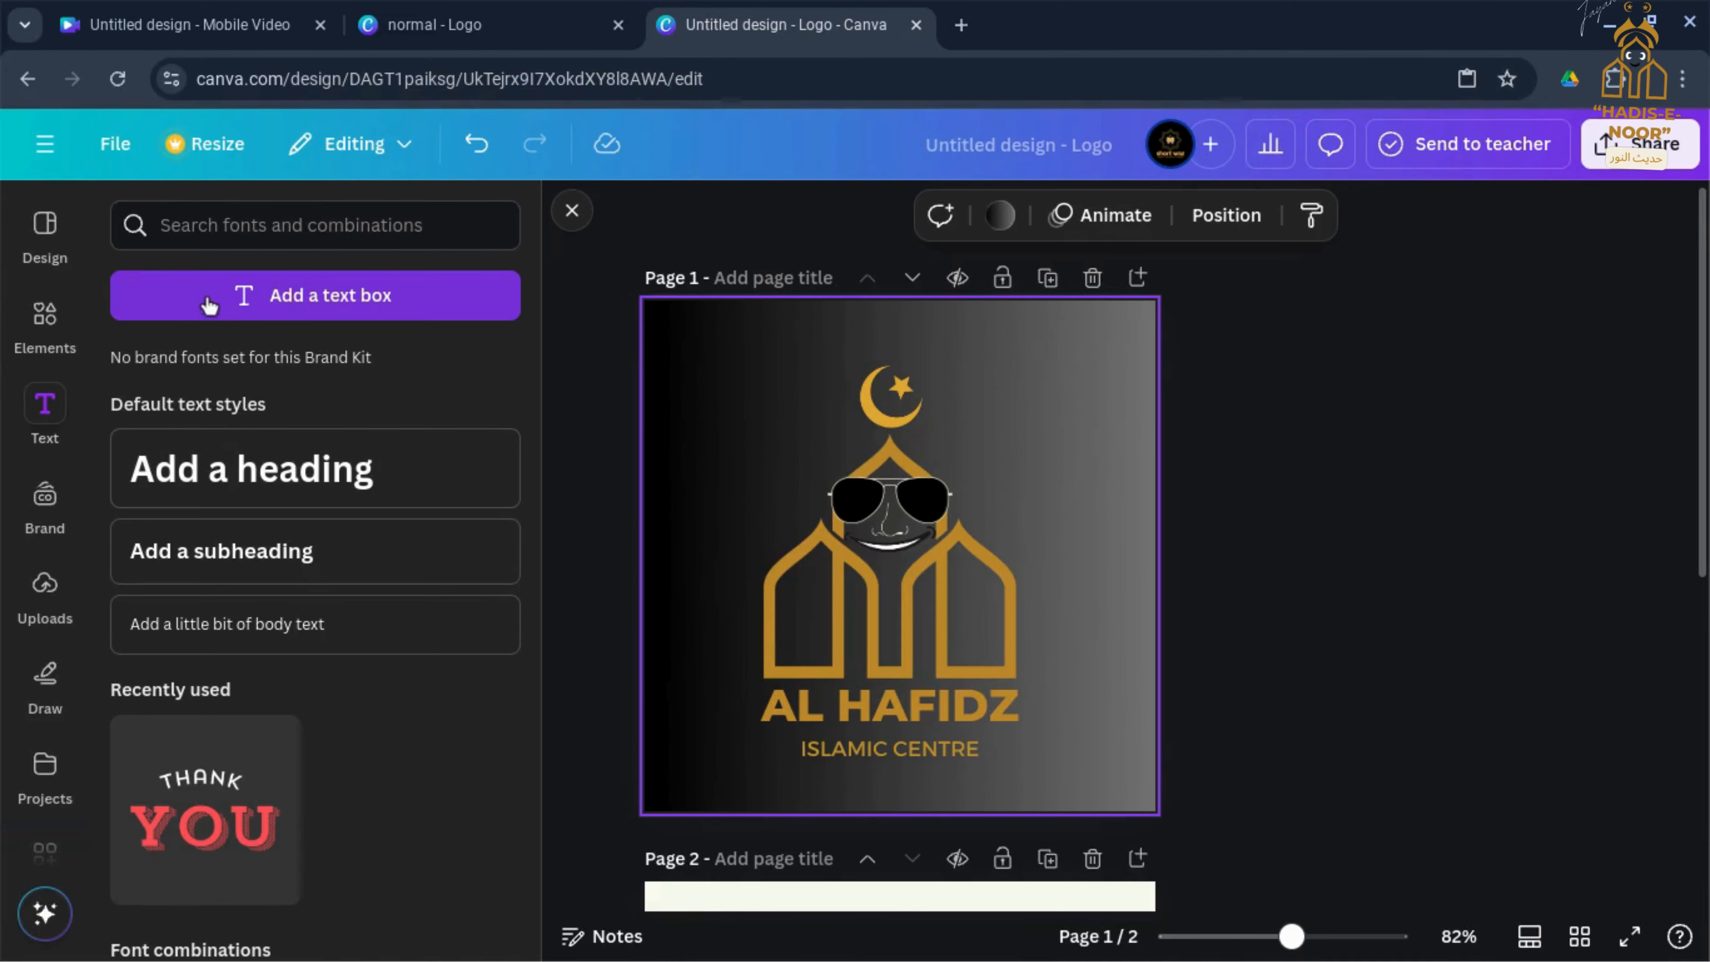
pyautogui.click(268, 221)
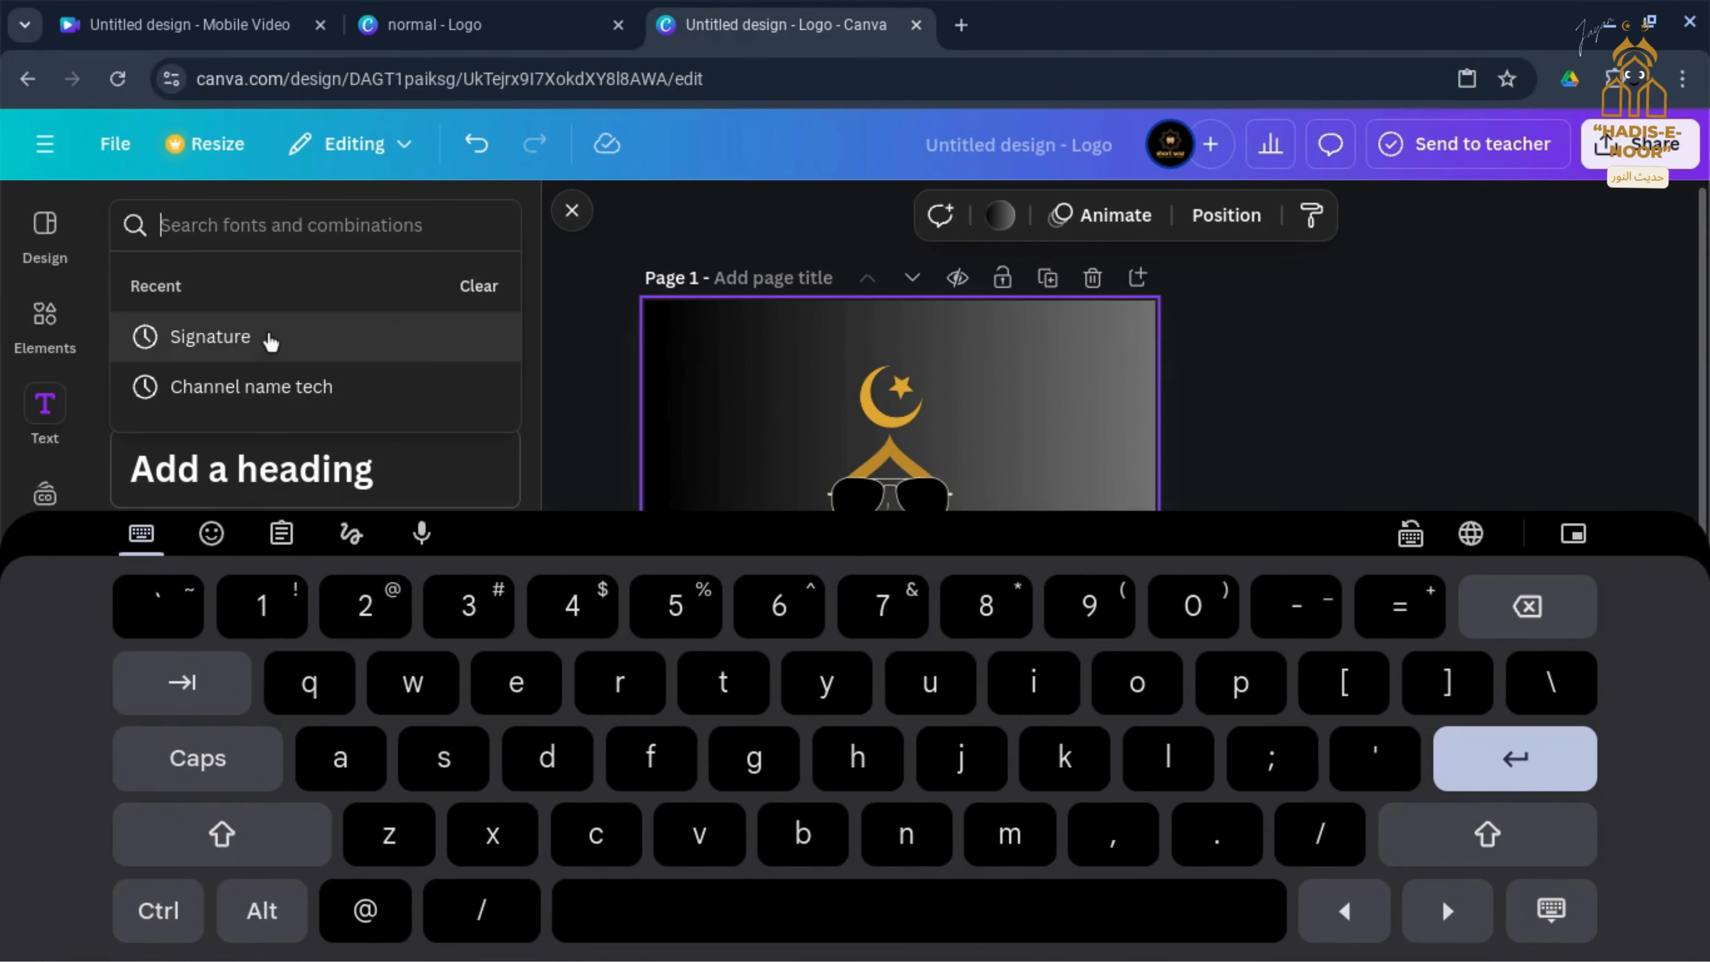
pyautogui.click(269, 336)
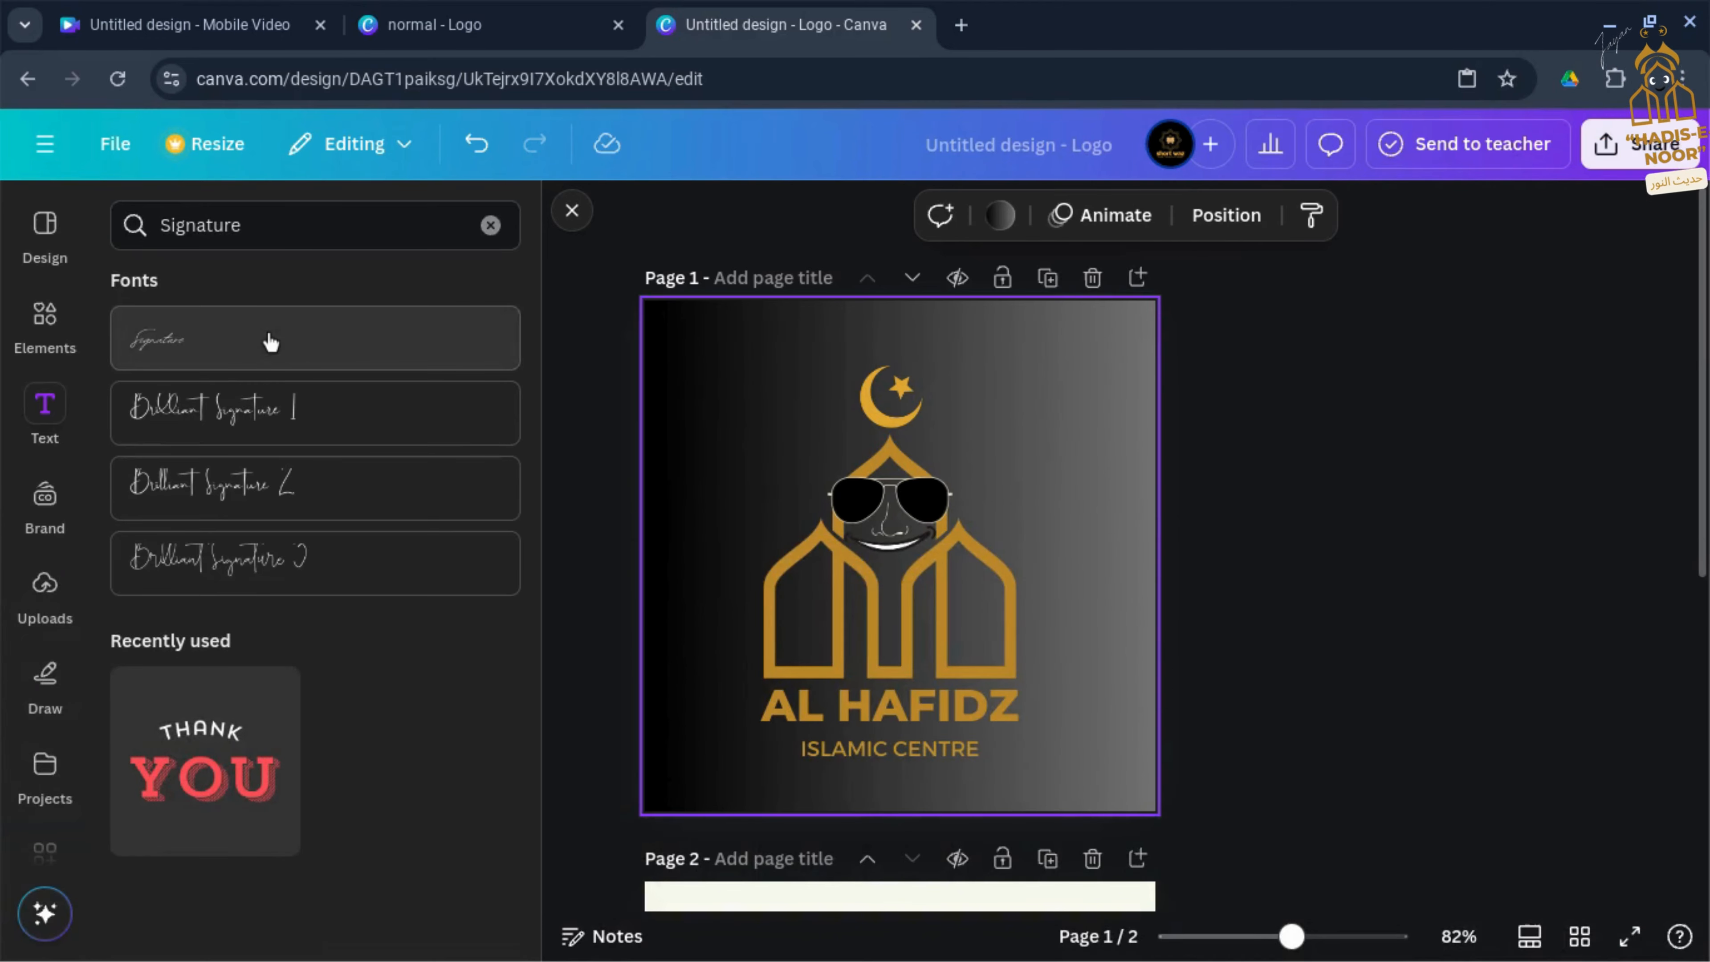
pyautogui.click(269, 333)
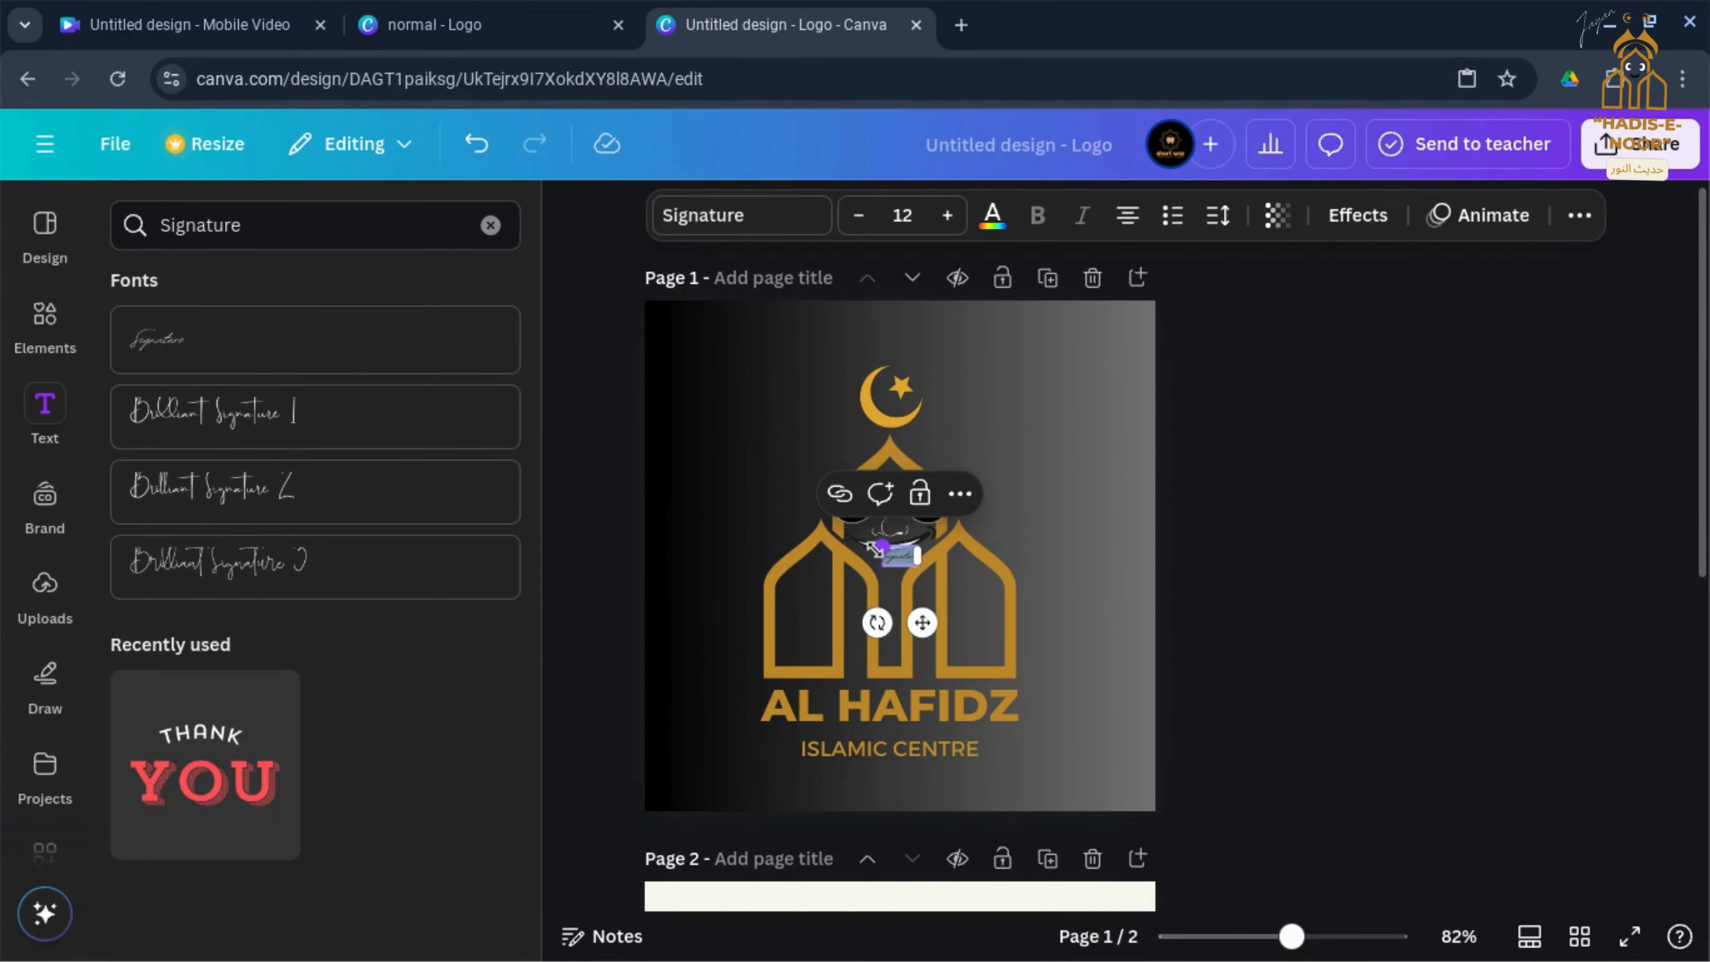
pyautogui.moveTo(874, 549); pyautogui.dragTo(706, 531)
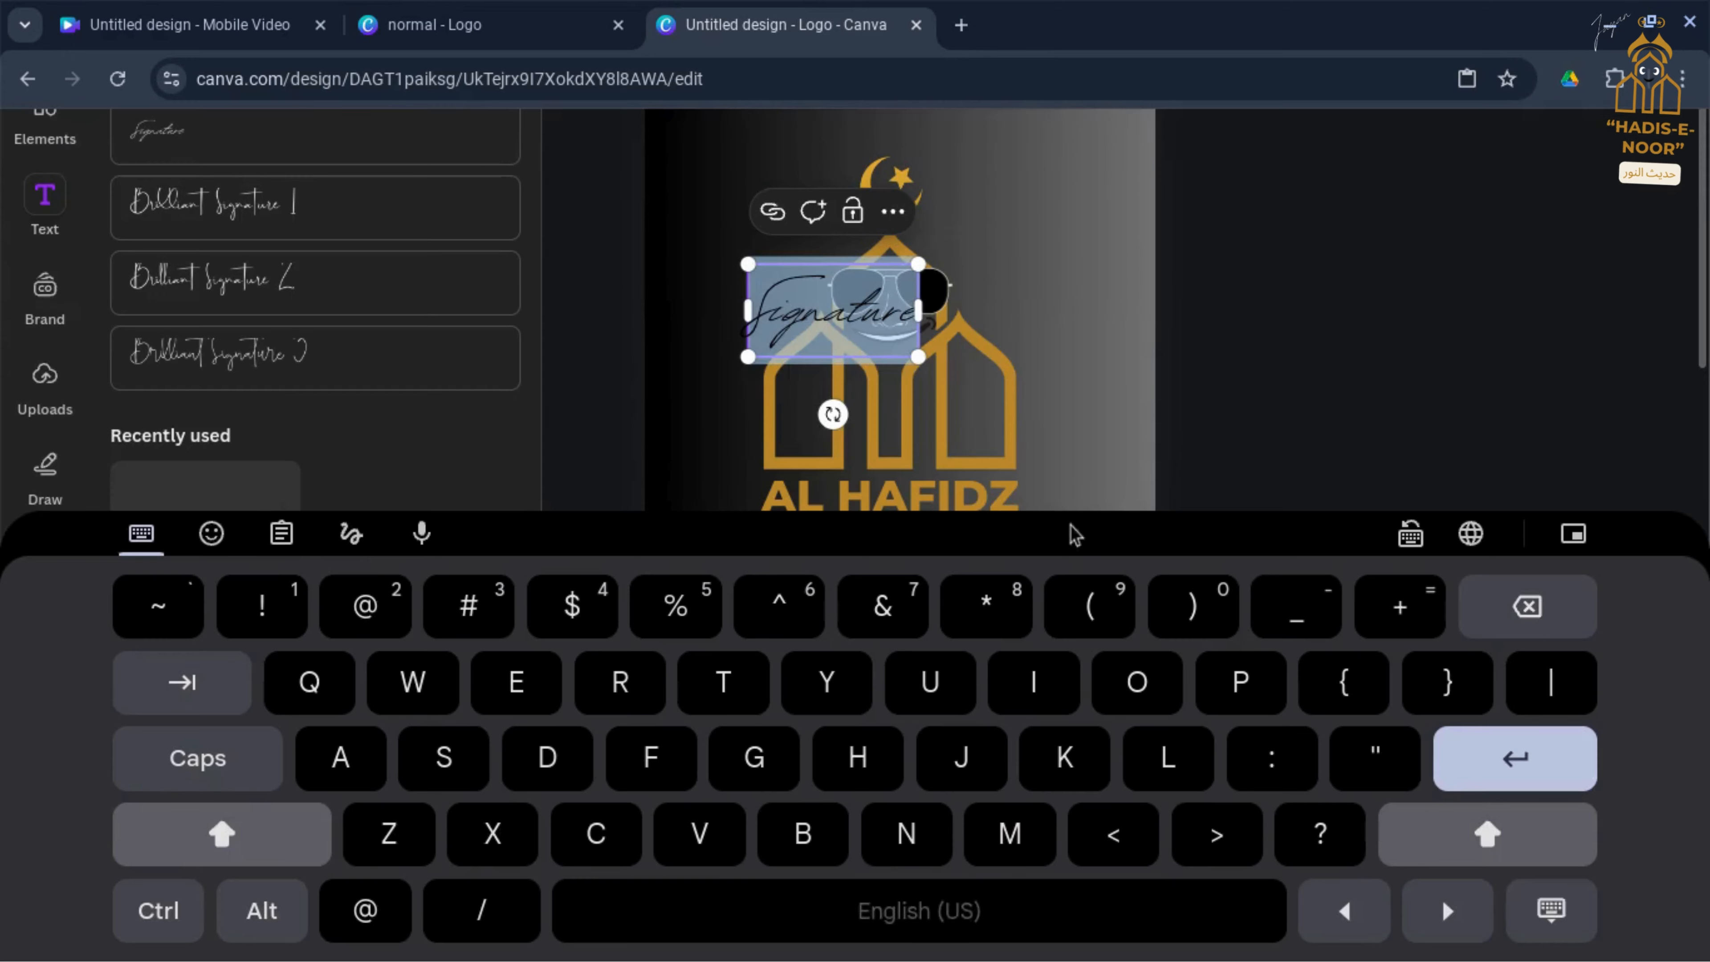
# Step: Replace the placeholder signature text with the signer's first name and move it to page 1's upper-right area, beside the crescent
pyautogui.click(1528, 608)
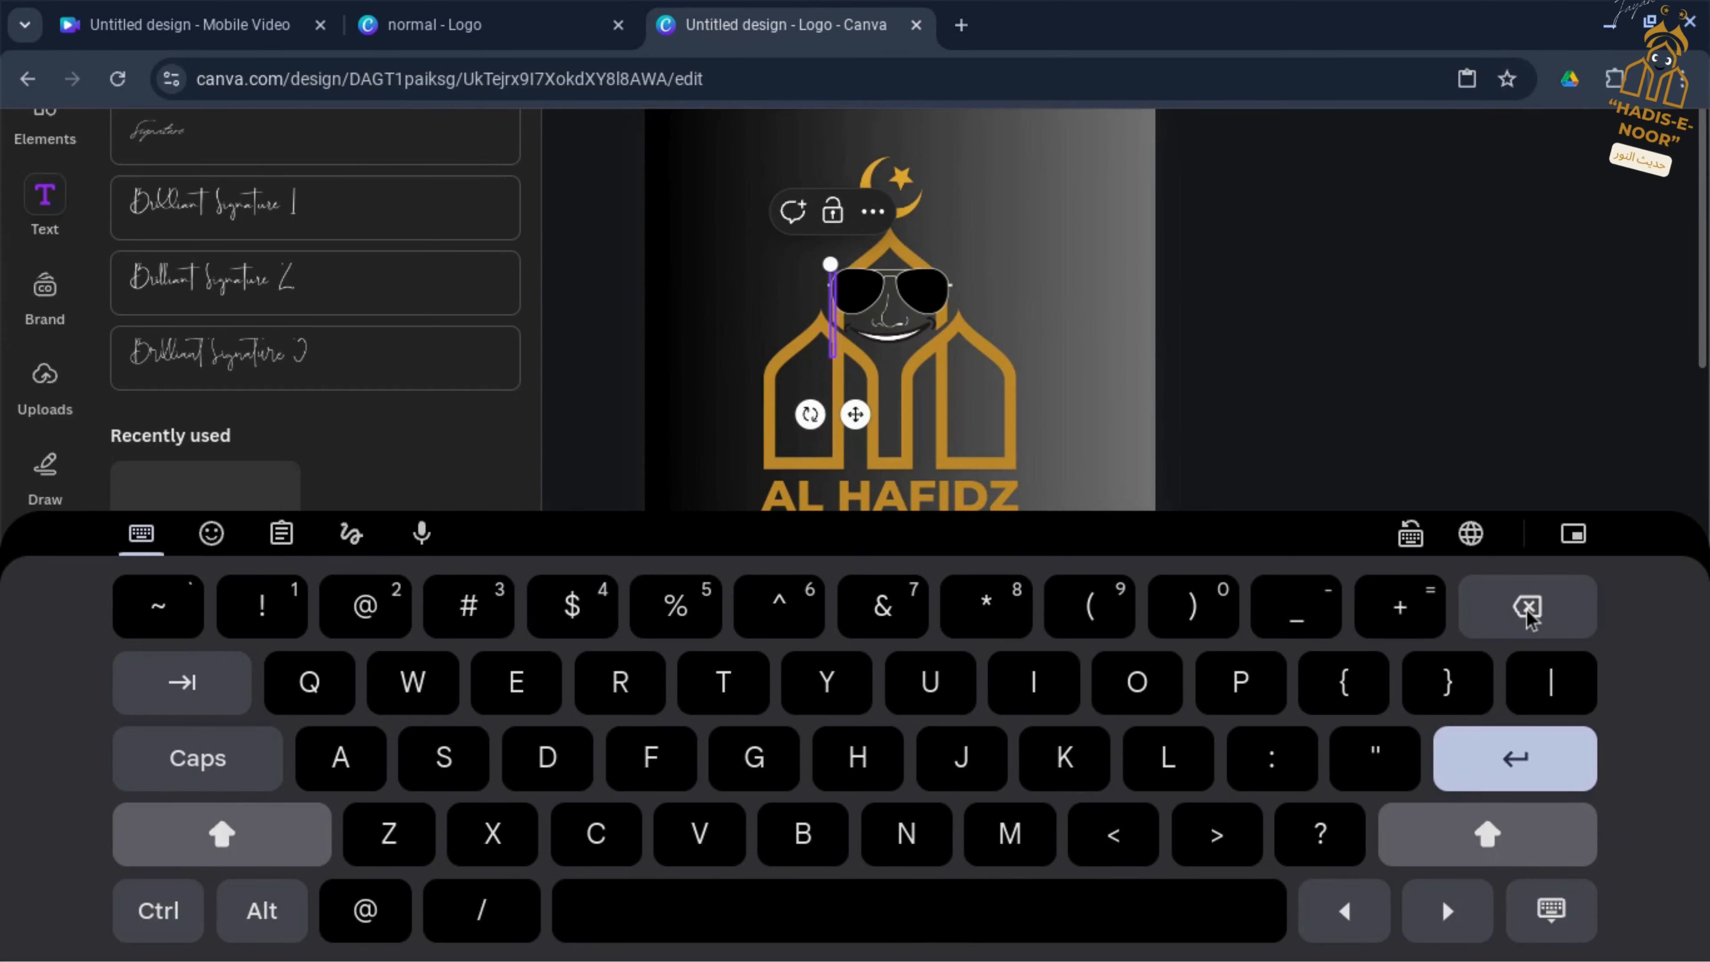
pyautogui.write('Jayan')
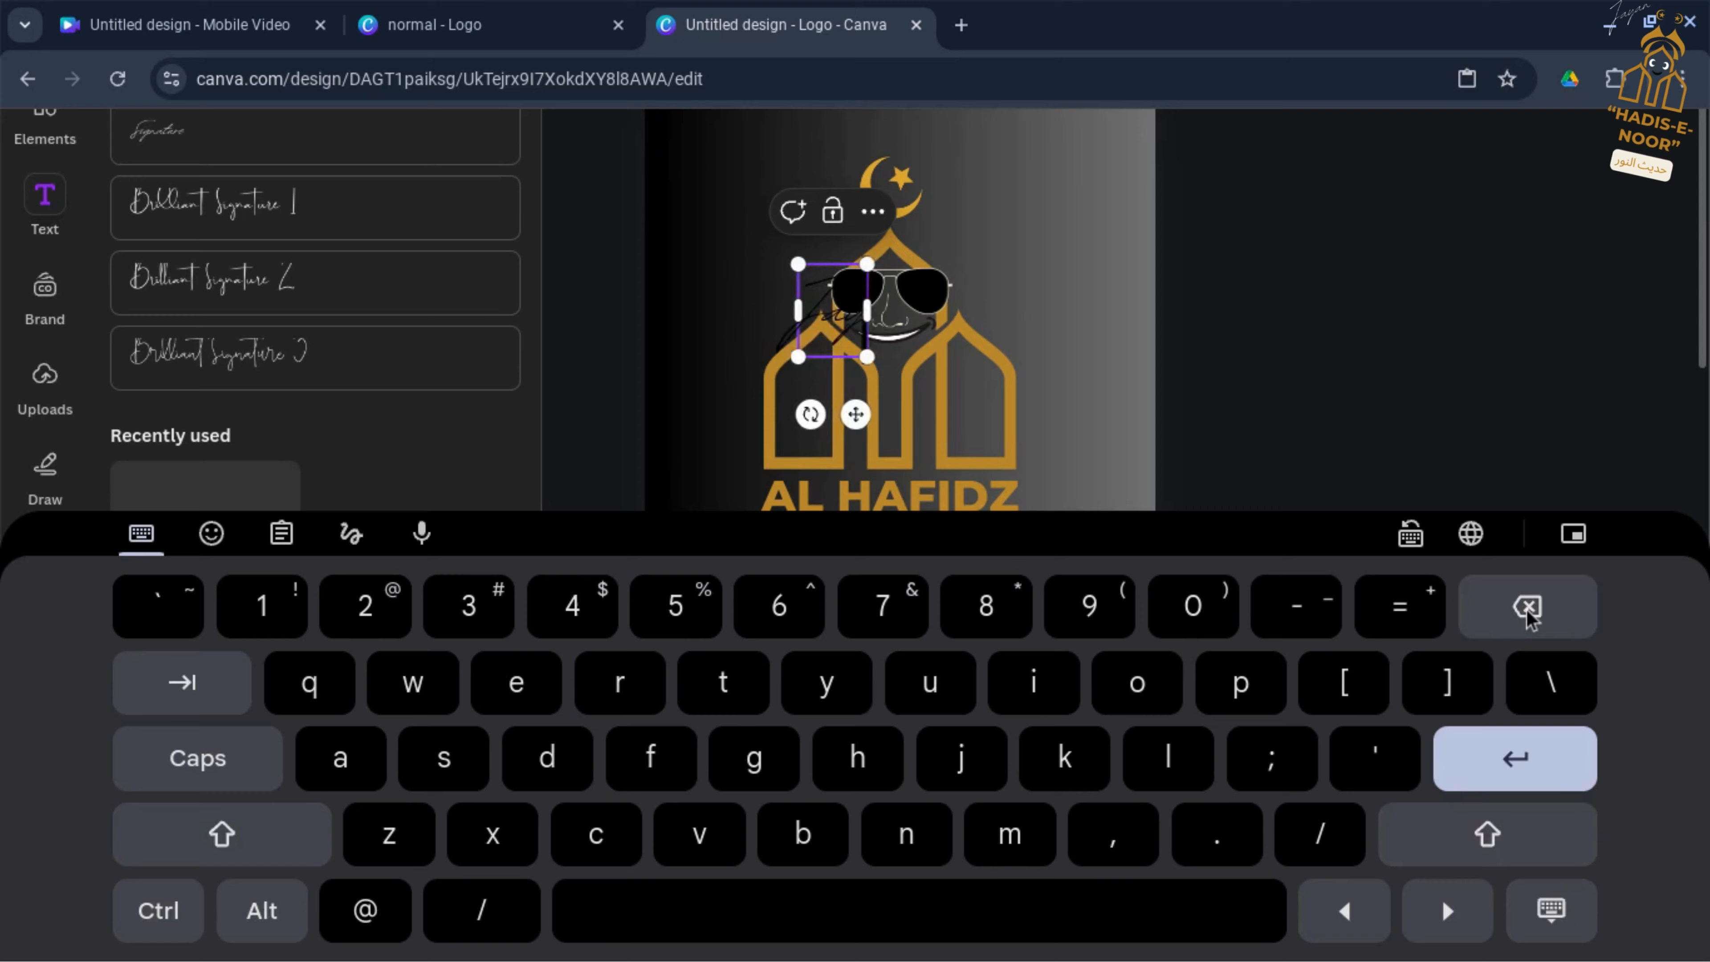
pyautogui.click(1559, 893)
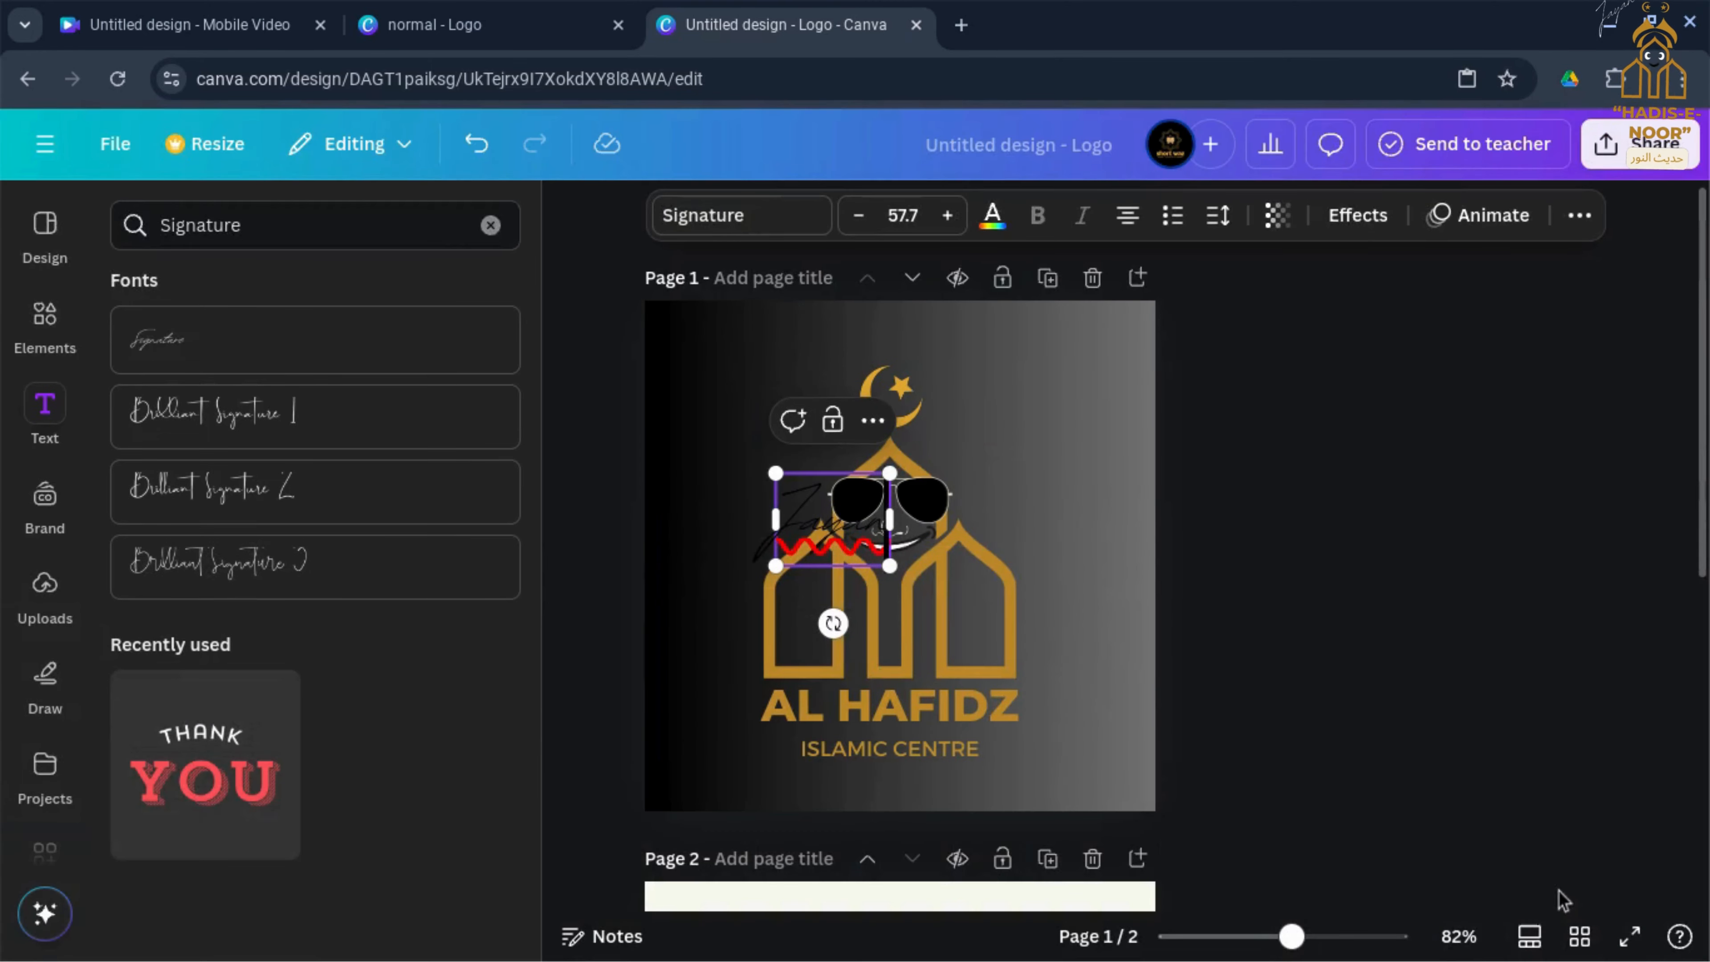
pyautogui.click(1192, 599)
pyautogui.moveTo(832, 519)
pyautogui.mouseDown()
pyautogui.moveTo(954, 478)
pyautogui.moveTo(1095, 390)
pyautogui.moveTo(1096, 403)
pyautogui.mouseUp()
pyautogui.click(1276, 442)
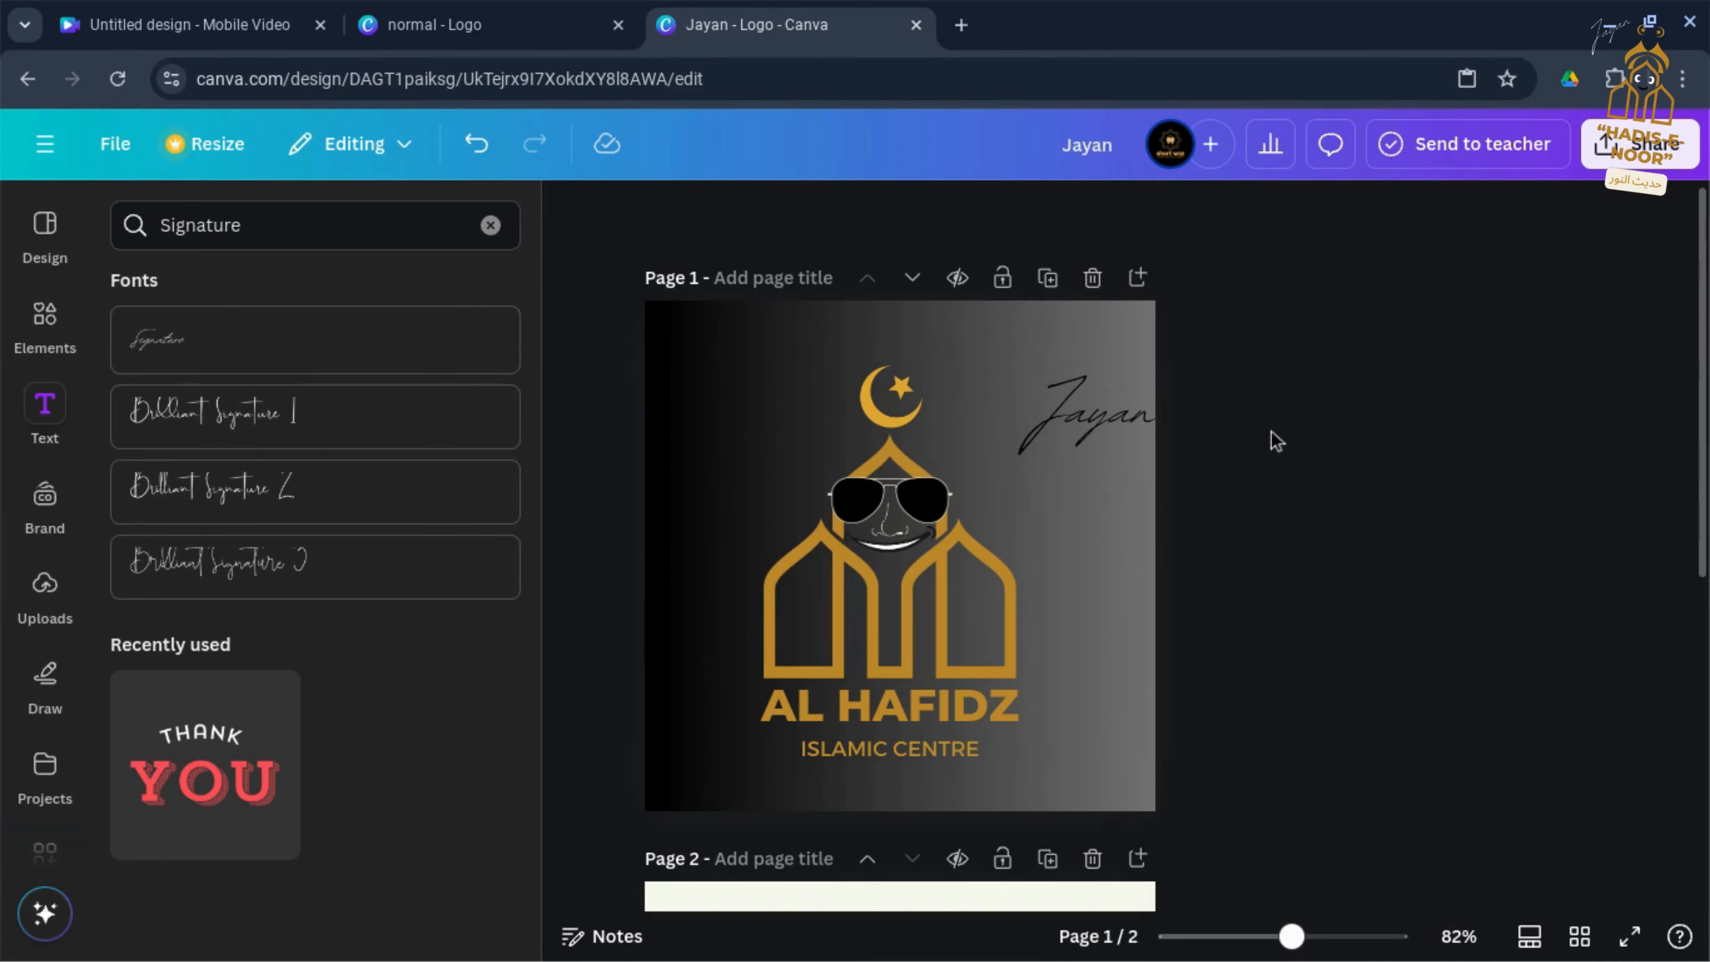
# Step: Apply a Shadow effect to the signature text with offset 89, direction -164, blur 0 and transparency 100
pyautogui.click(1084, 420)
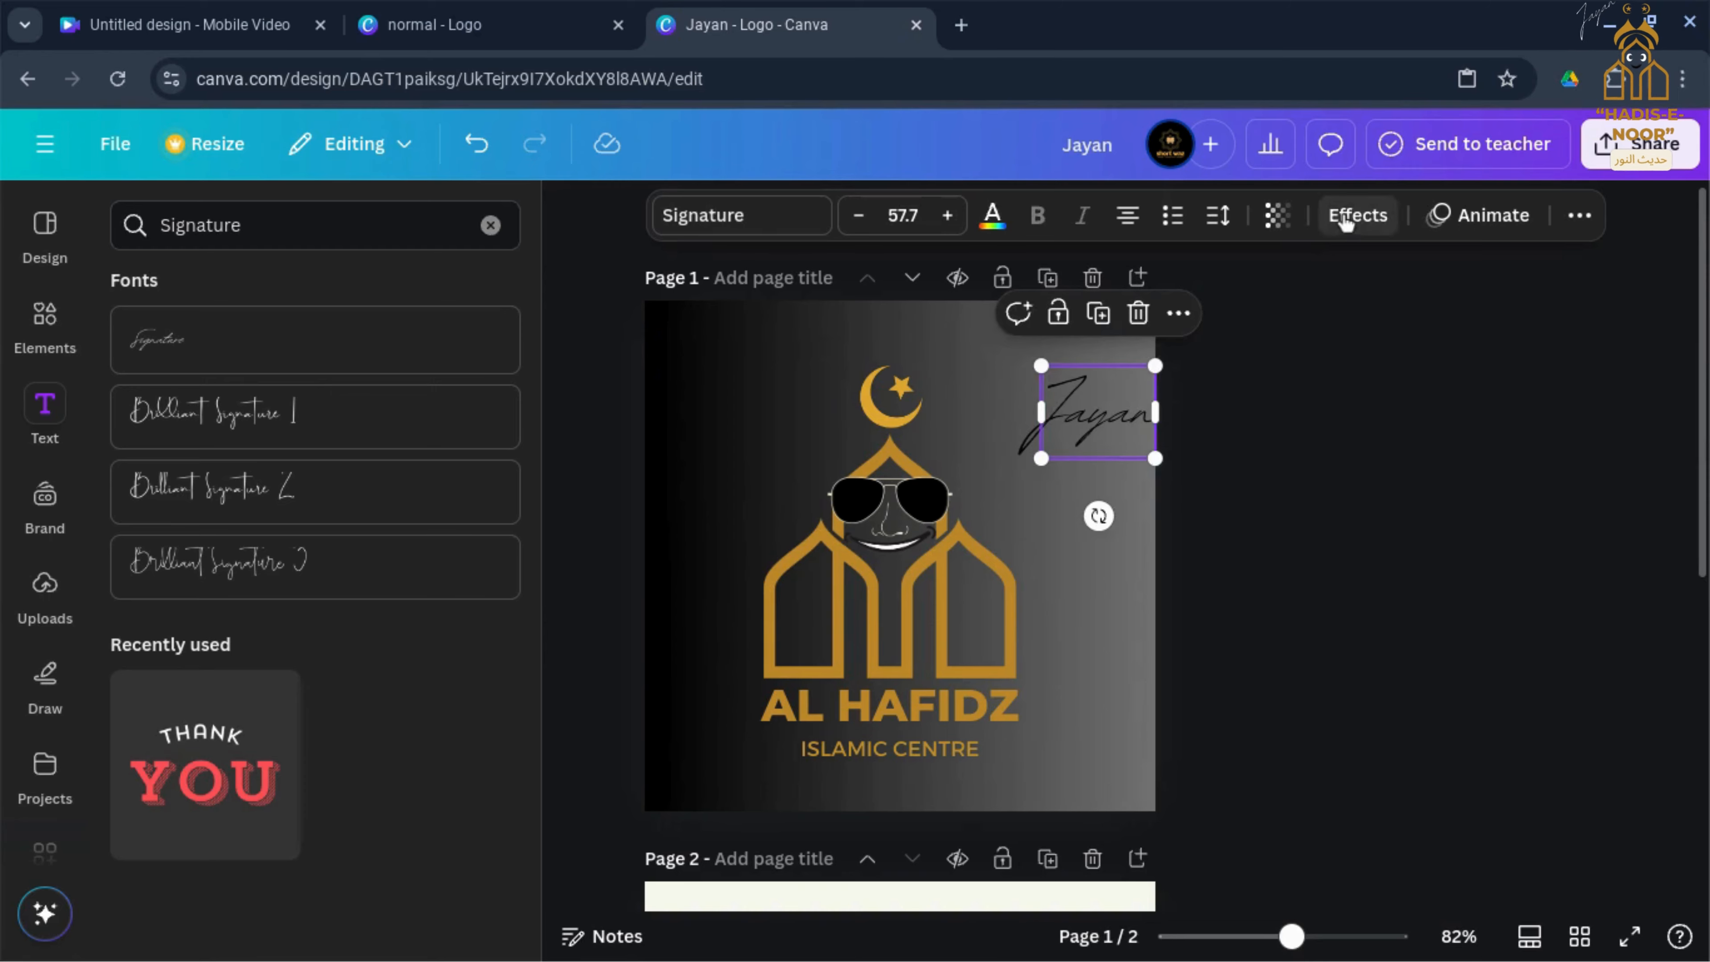
pyautogui.click(1358, 215)
pyautogui.click(315, 418)
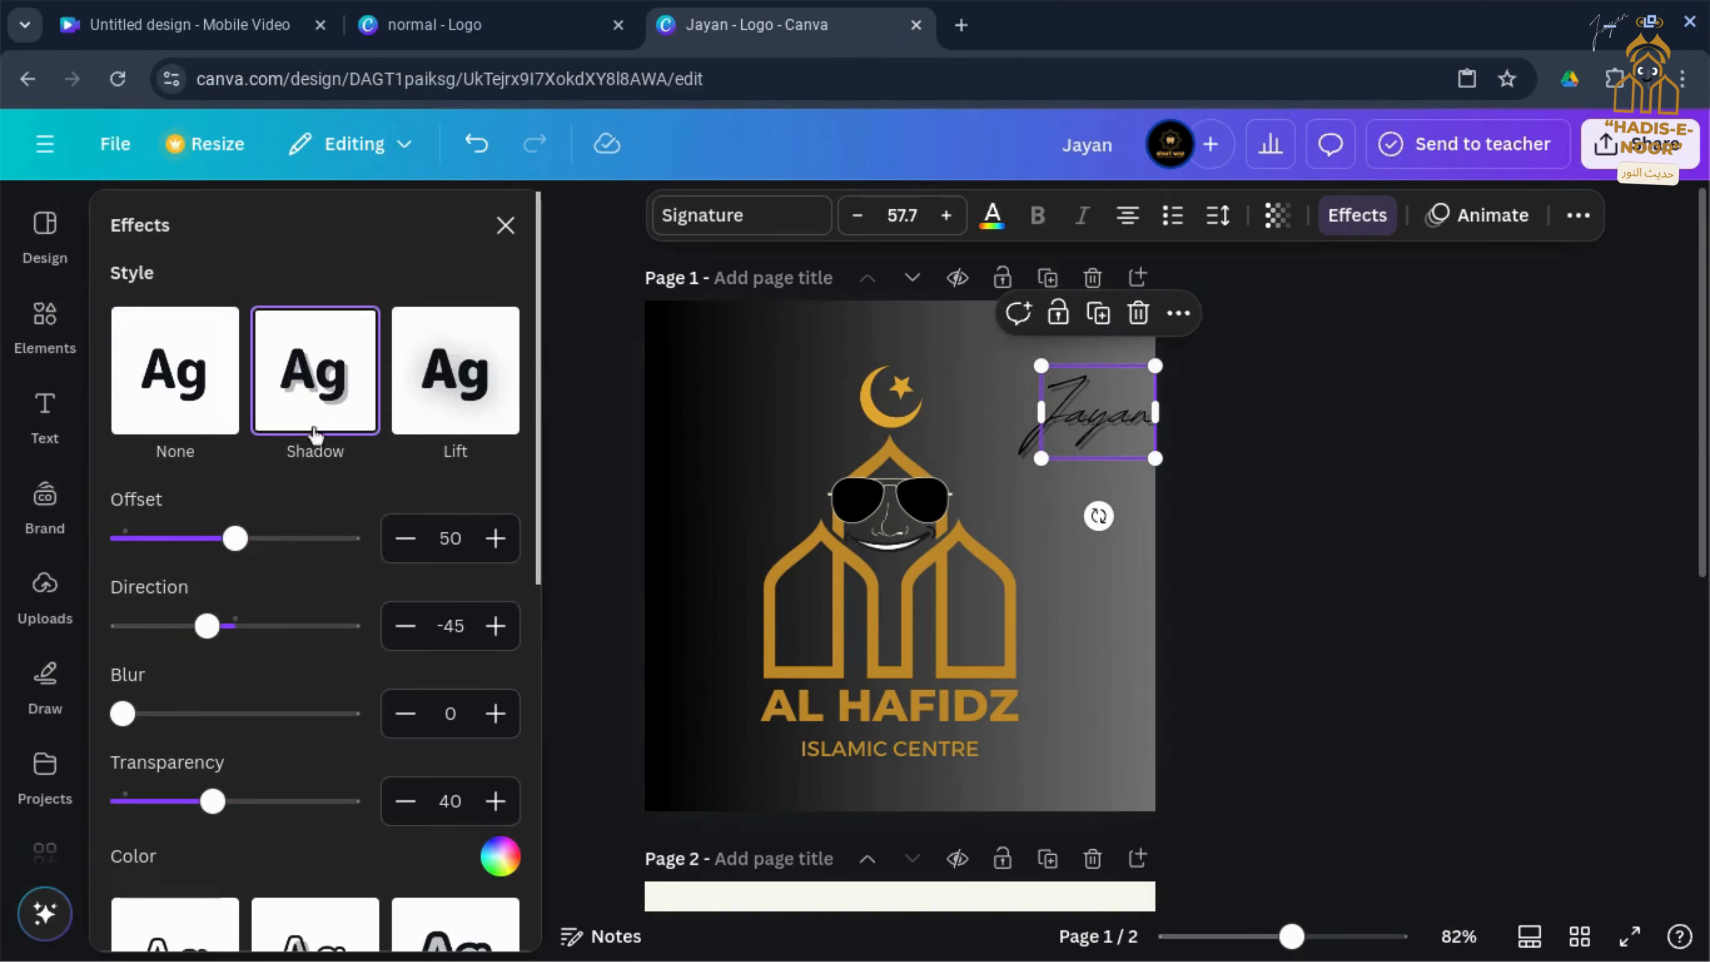
pyautogui.moveTo(235, 538)
pyautogui.mouseDown()
pyautogui.moveTo(186, 538)
pyautogui.moveTo(327, 533)
pyautogui.mouseUp()
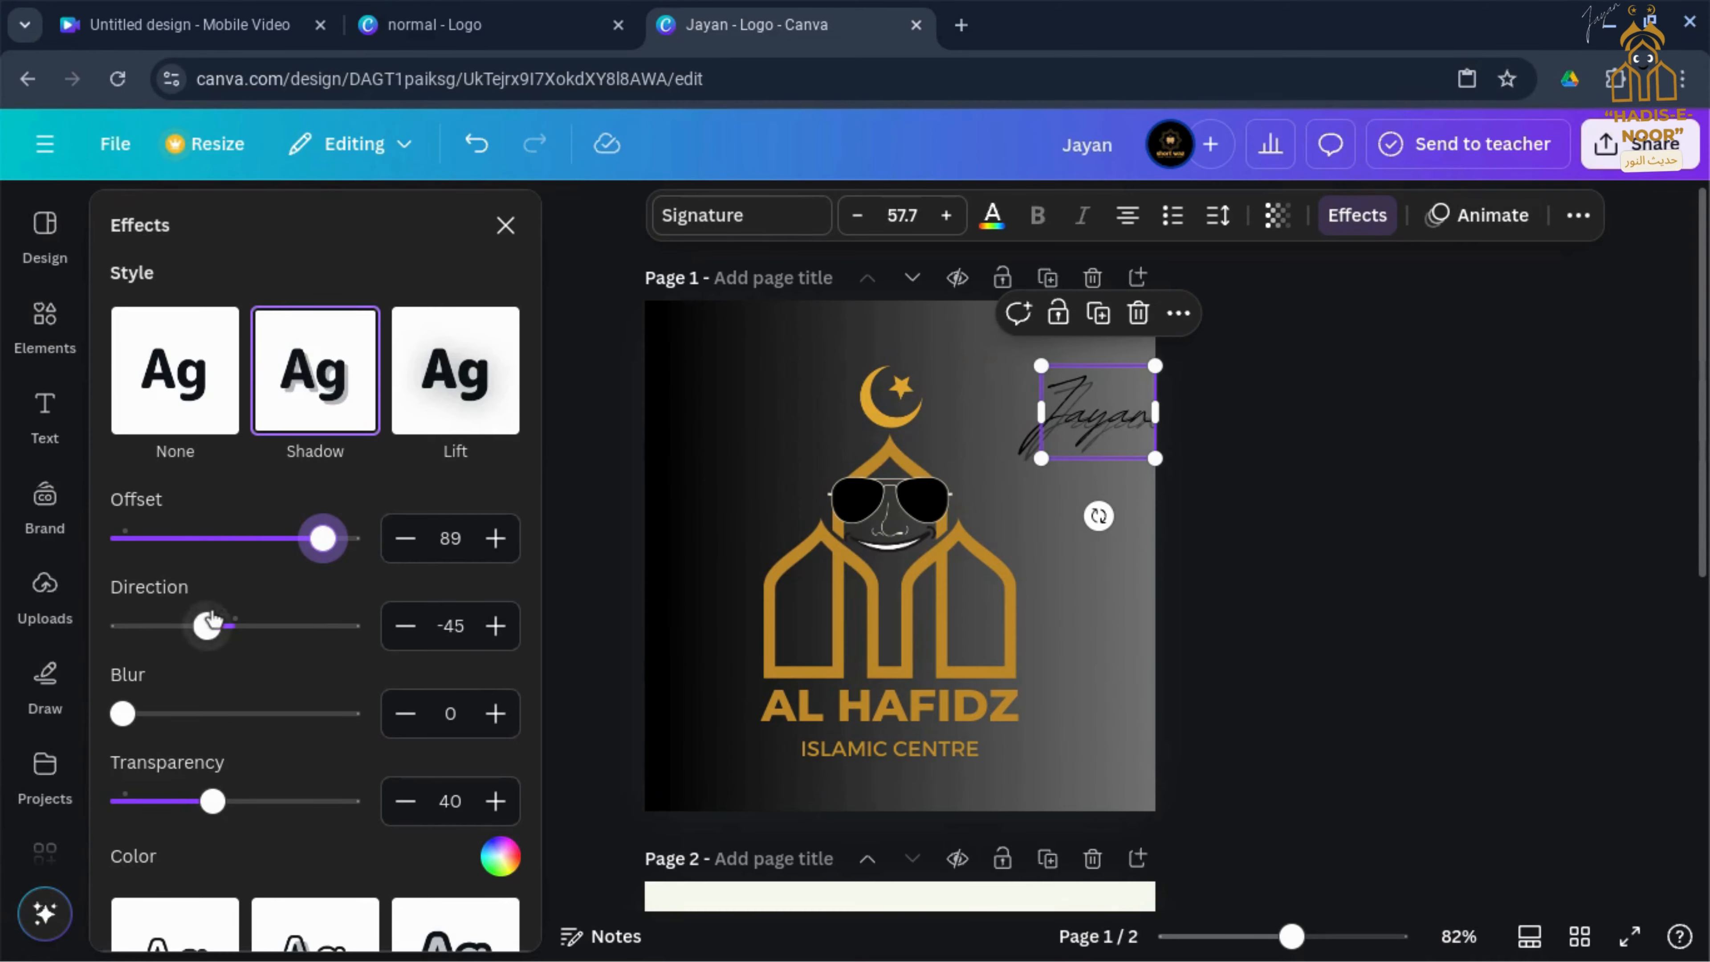
pyautogui.moveTo(207, 626); pyautogui.dragTo(133, 625)
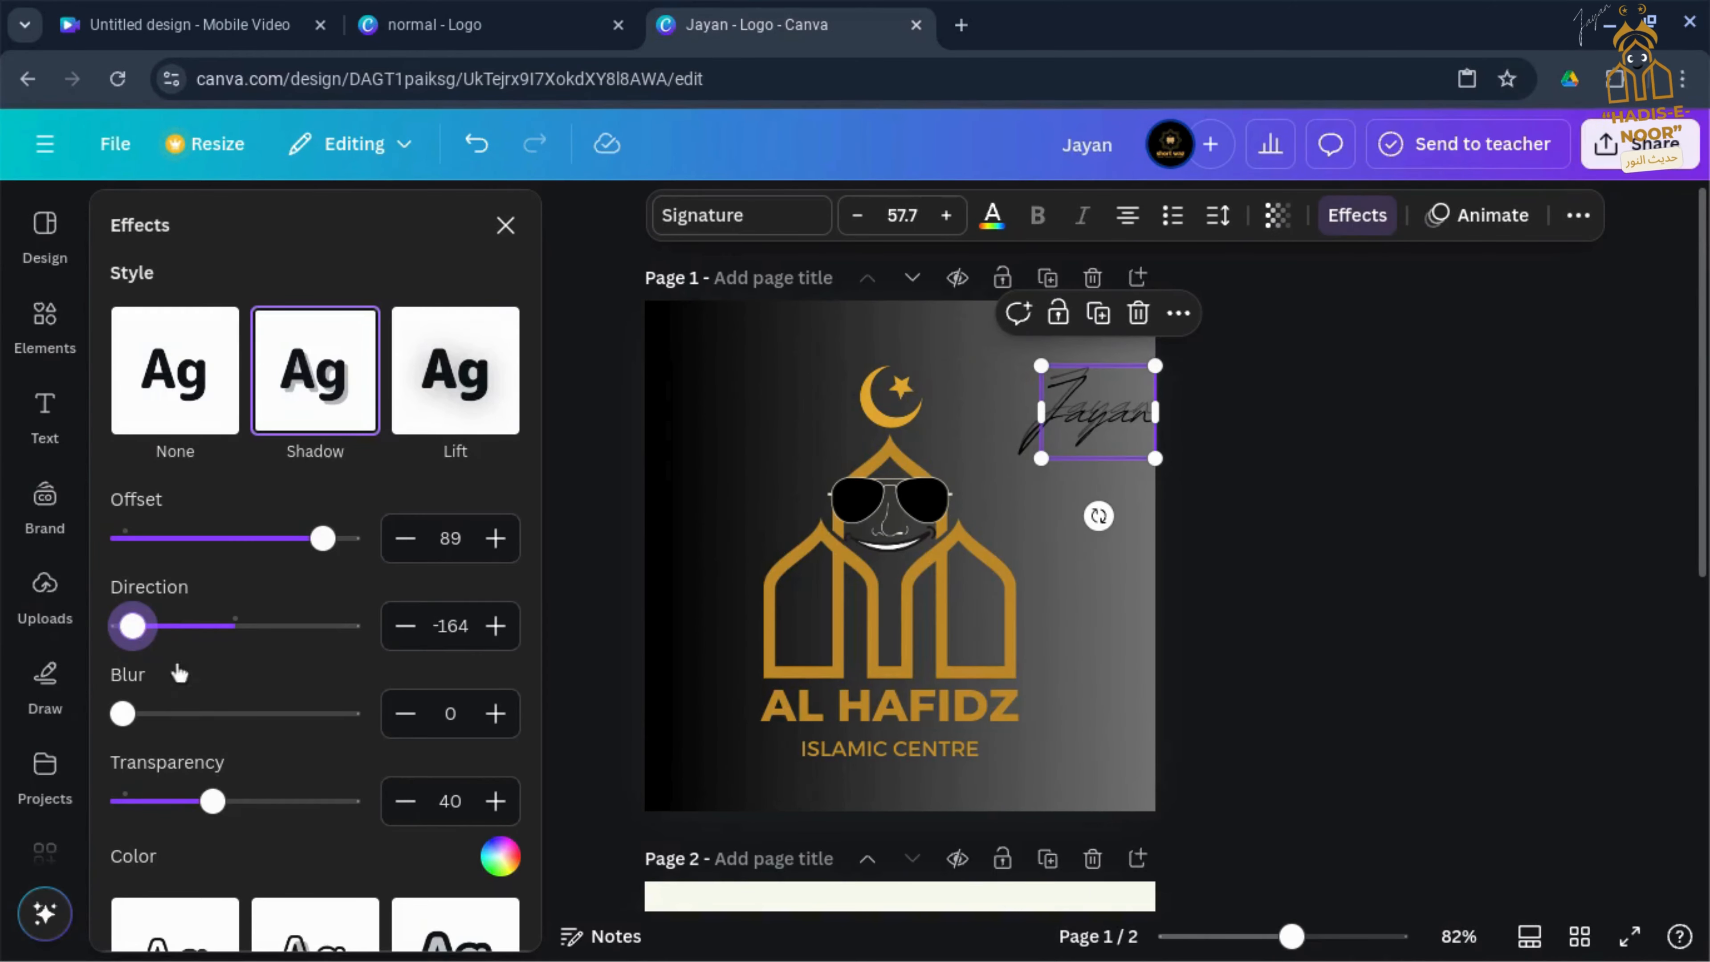
pyautogui.moveTo(122, 714)
pyautogui.mouseDown()
pyautogui.moveTo(350, 708)
pyautogui.moveTo(50, 693)
pyautogui.mouseUp()
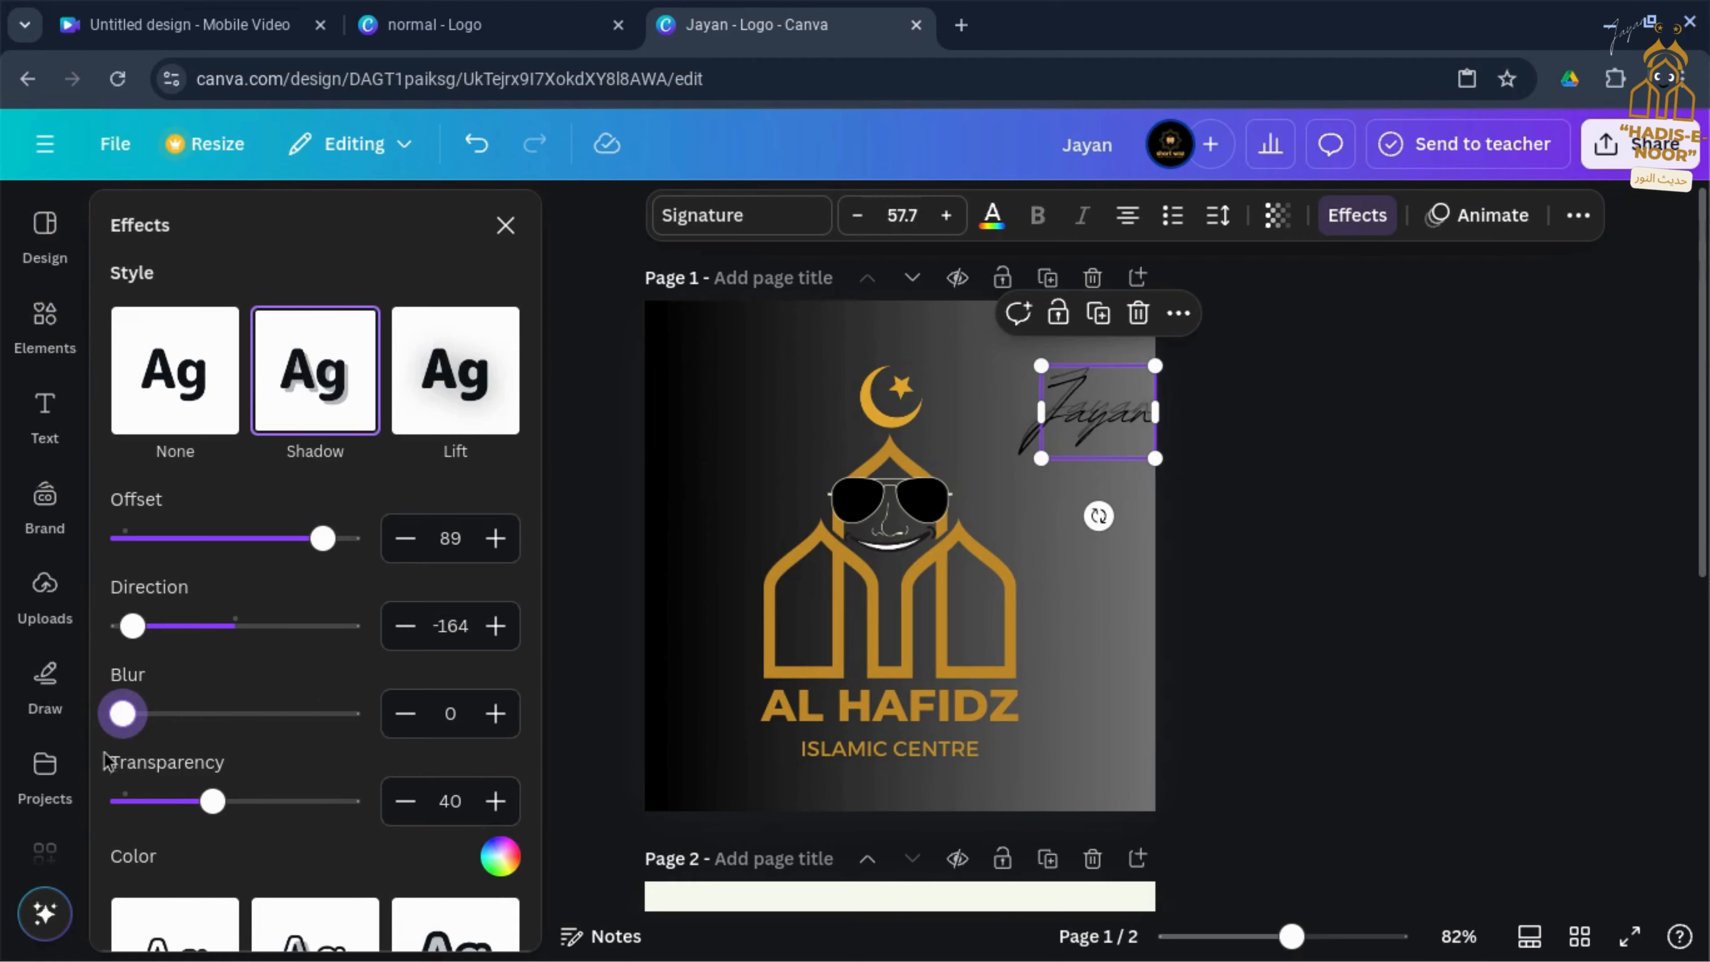
pyautogui.moveTo(211, 798); pyautogui.dragTo(386, 773)
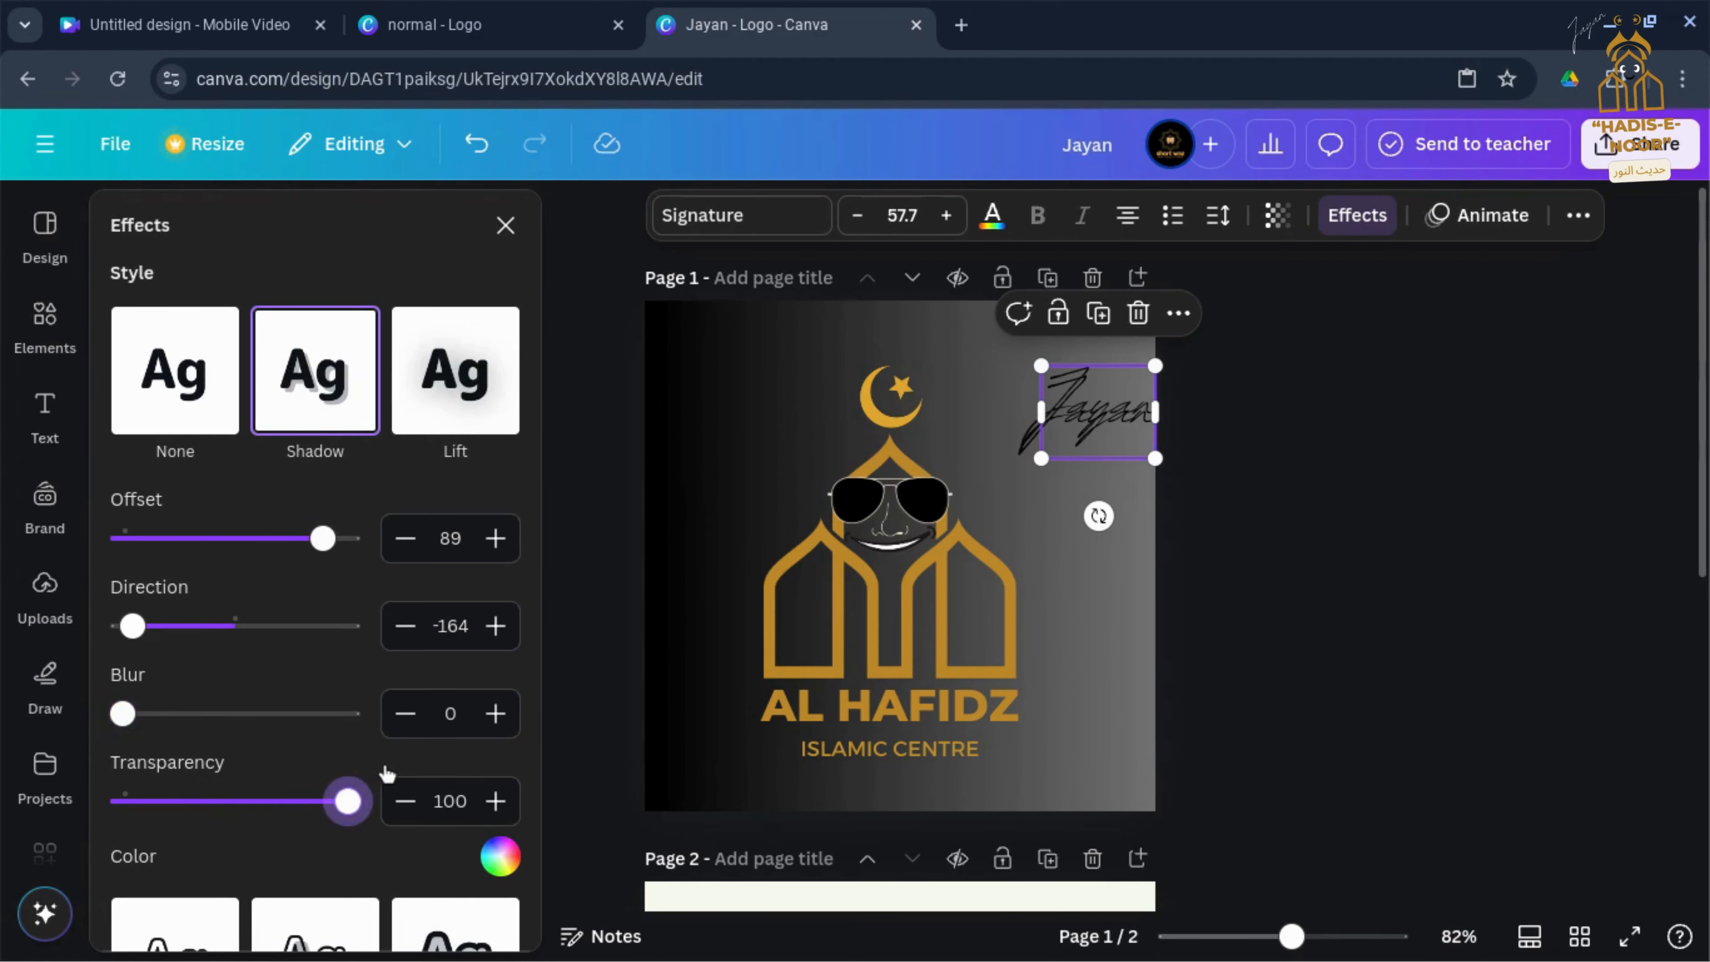
# Step: Refine the signature's shadow to offset 100, direction -180 and blur 100, and leave the text effects
pyautogui.moveTo(322, 538)
pyautogui.mouseDown()
pyautogui.moveTo(164, 538)
pyautogui.moveTo(118, 557)
pyautogui.moveTo(218, 548)
pyautogui.mouseUp()
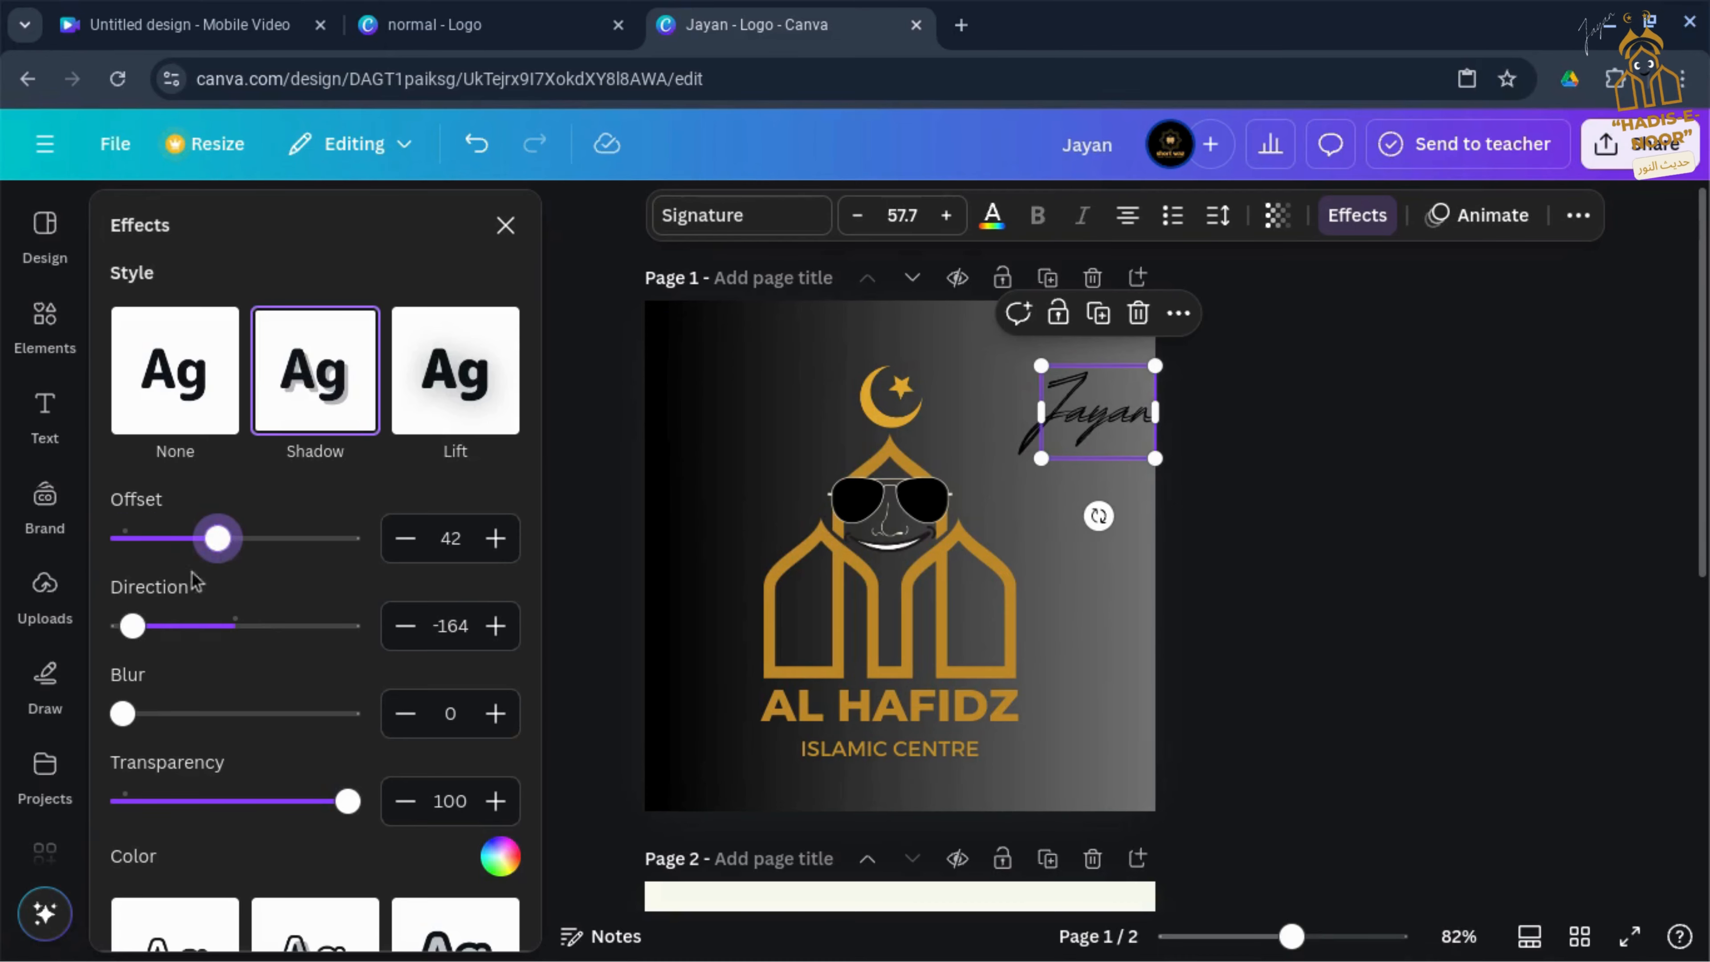
pyautogui.moveTo(149, 623); pyautogui.dragTo(358, 611)
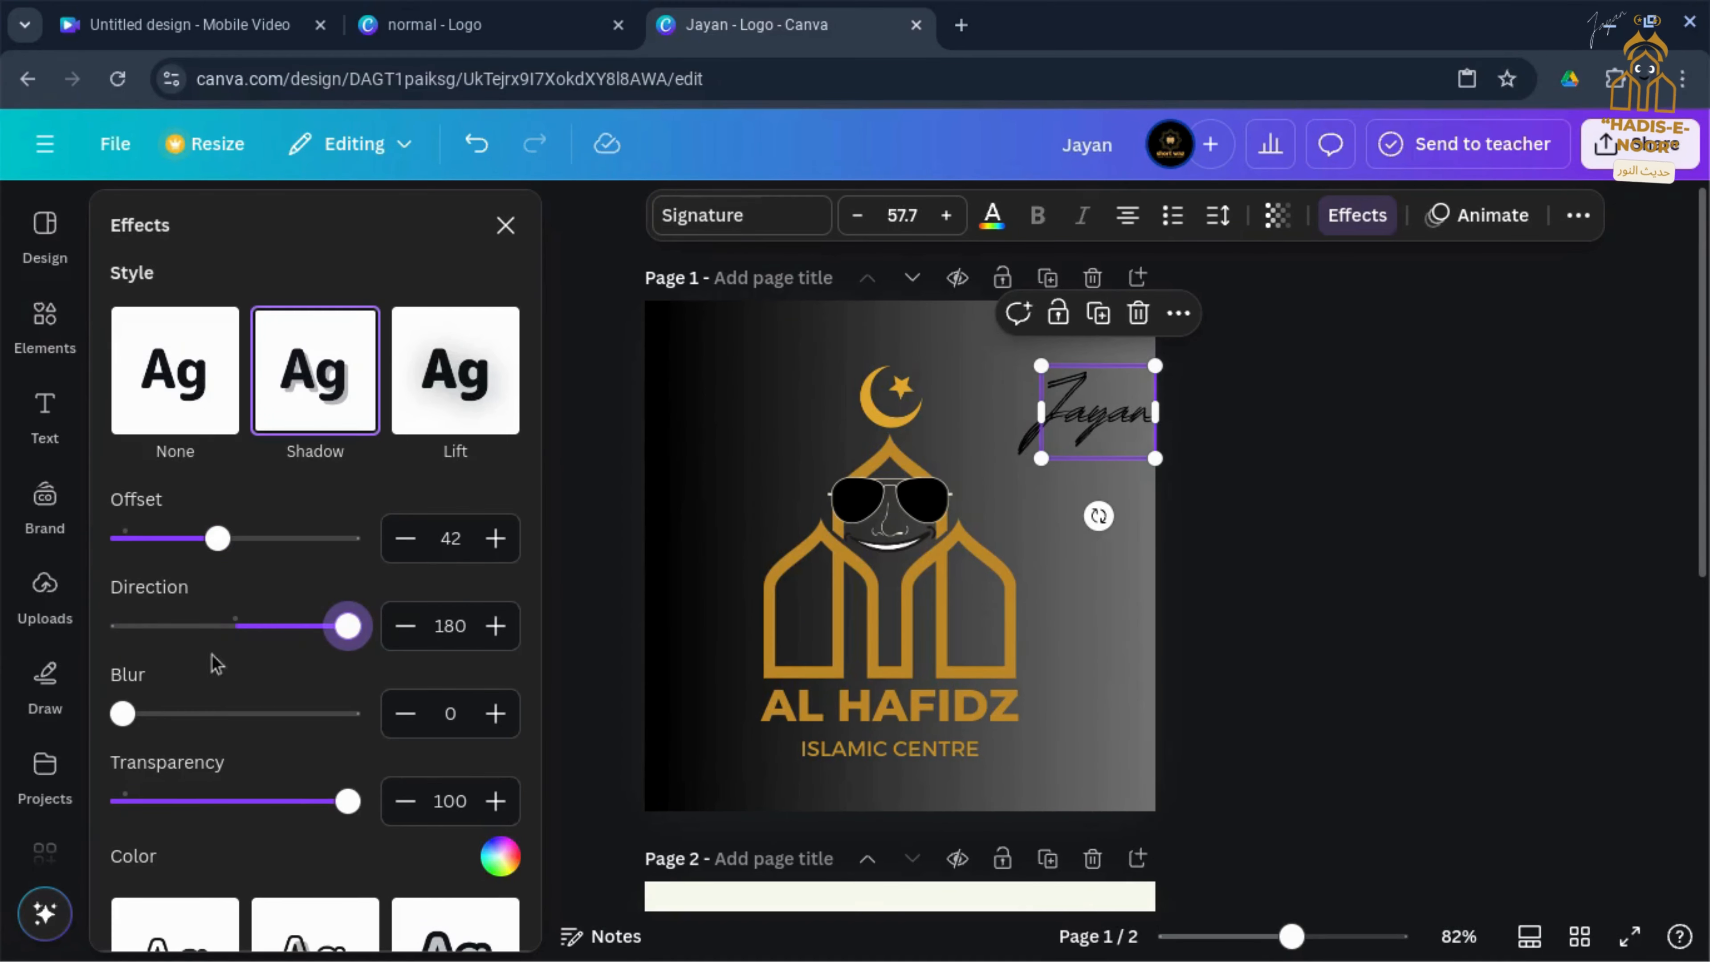
pyautogui.moveTo(122, 714); pyautogui.dragTo(378, 699)
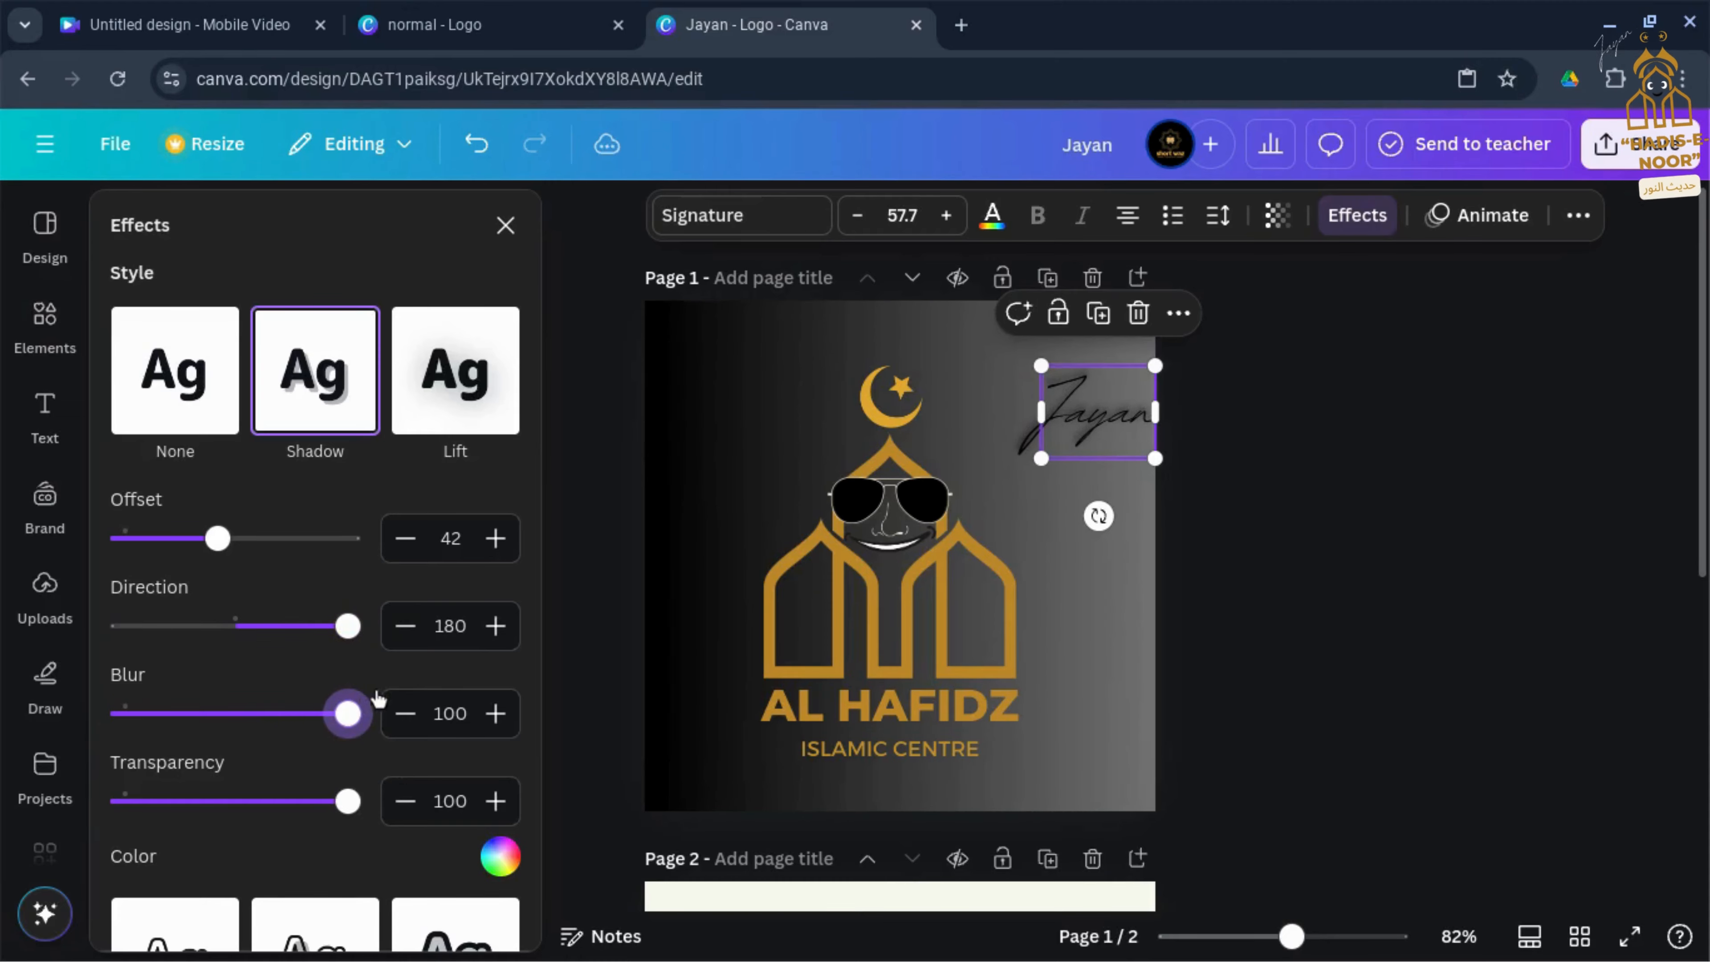
pyautogui.moveTo(347, 625); pyautogui.dragTo(117, 630)
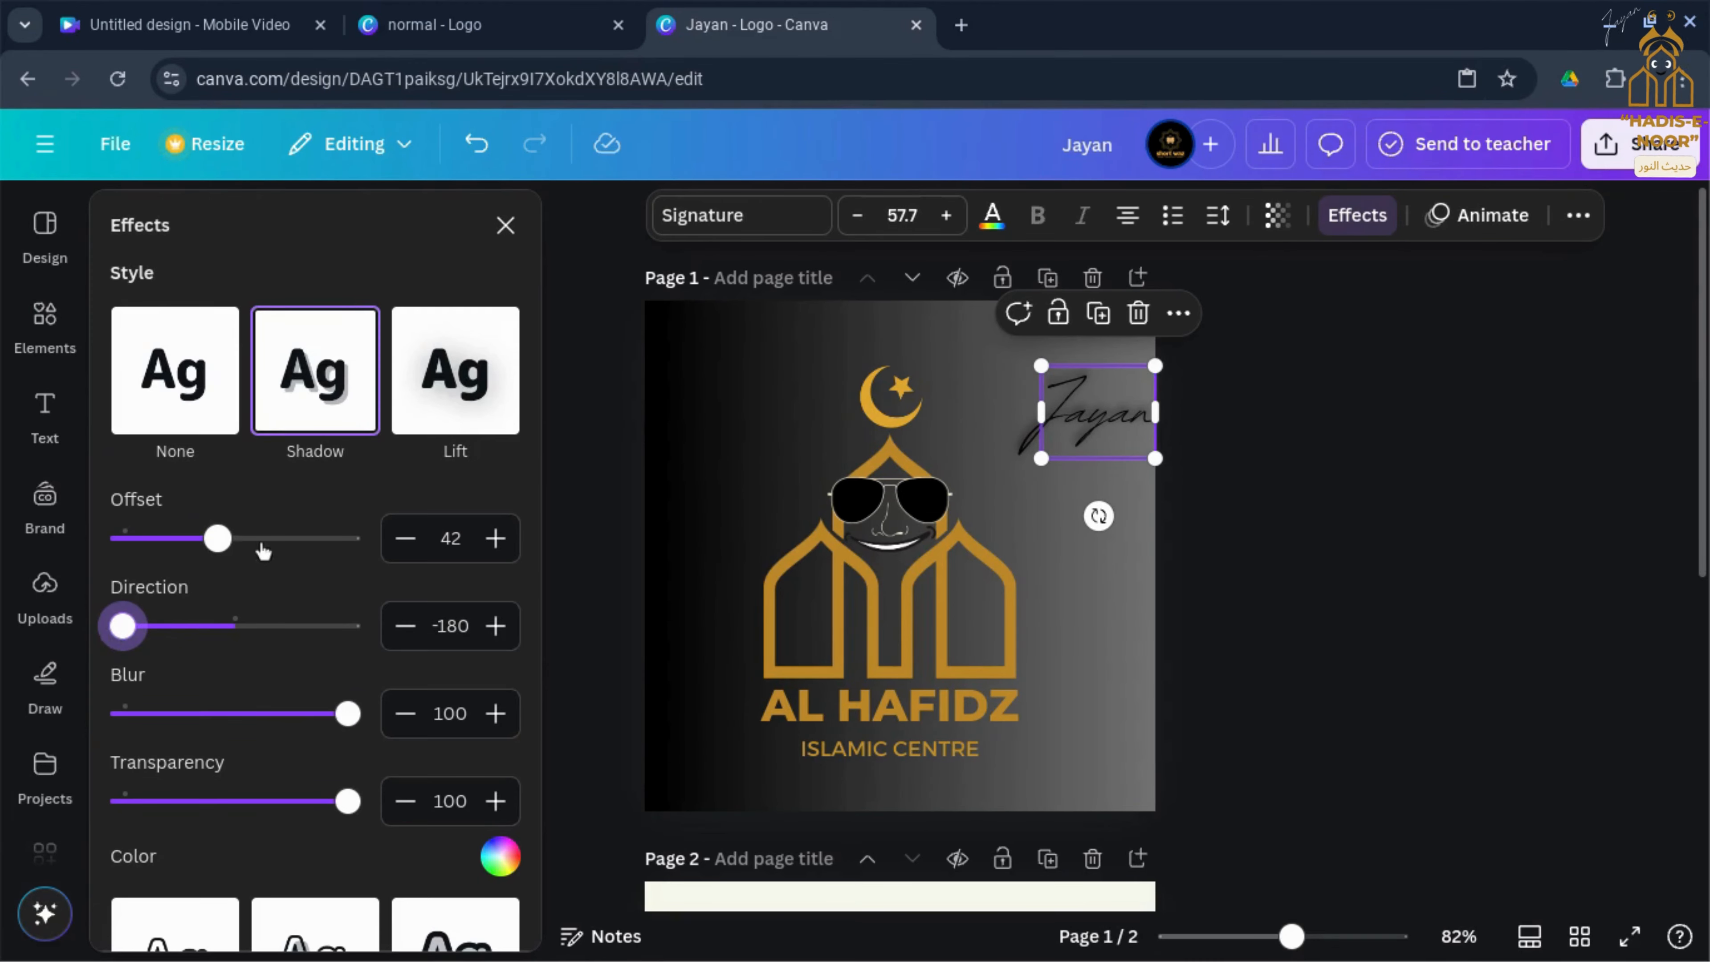
pyautogui.moveTo(218, 538); pyautogui.dragTo(340, 536)
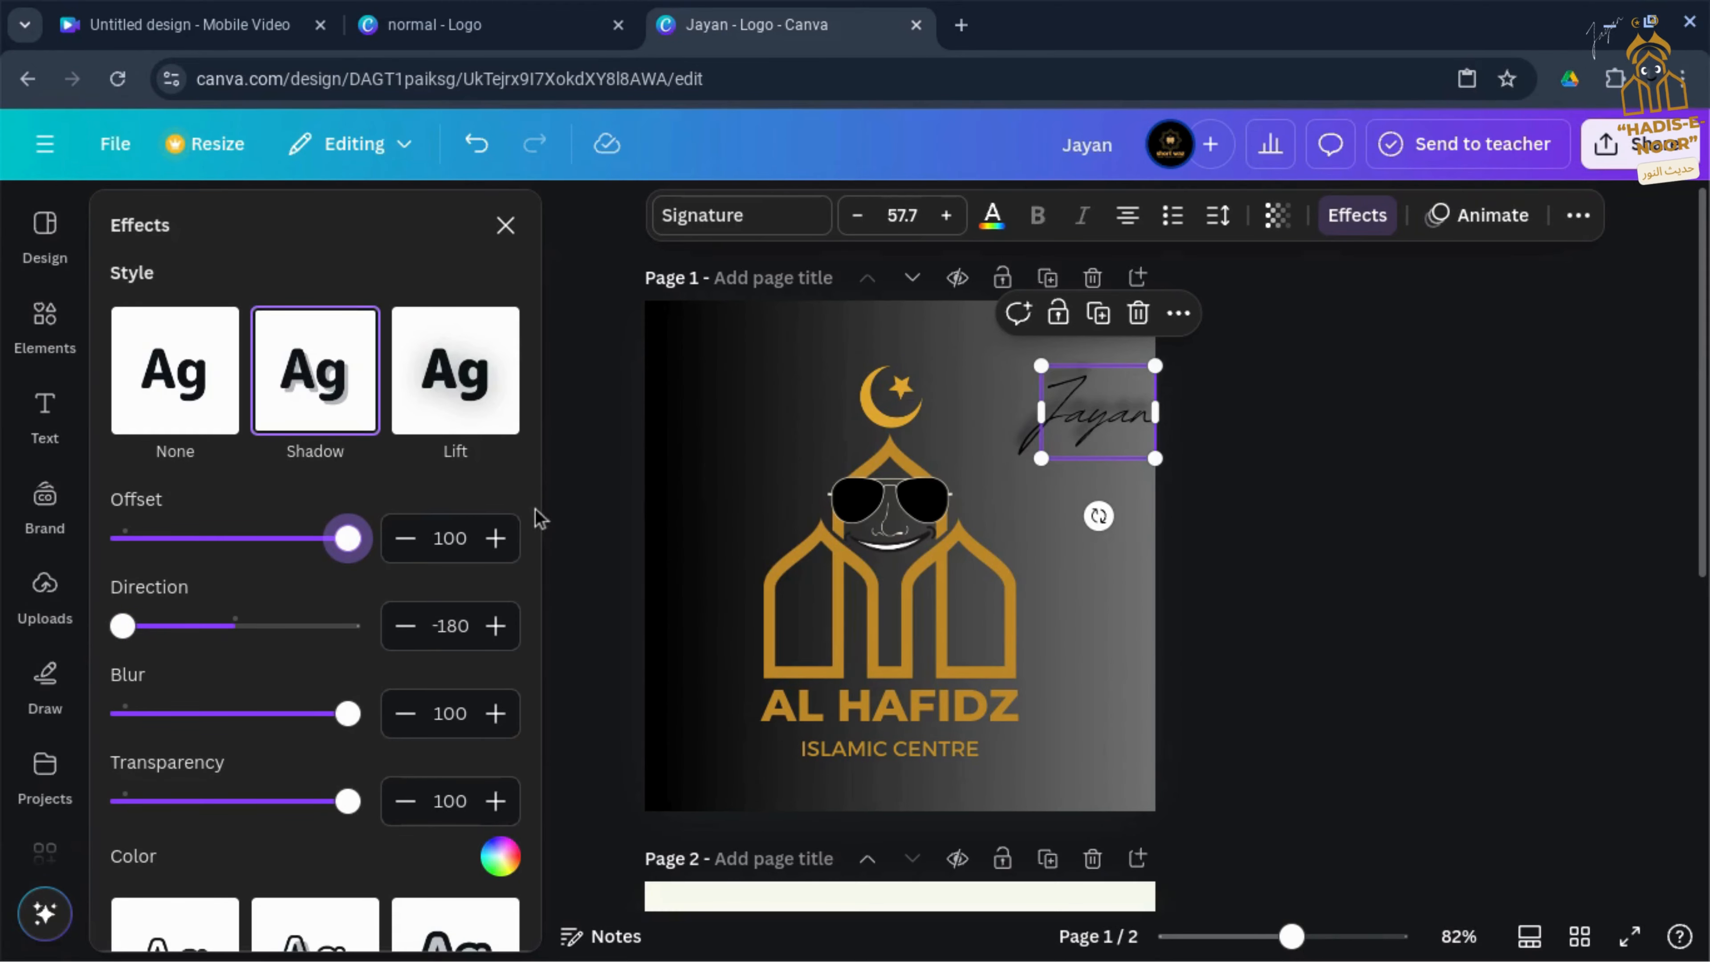
pyautogui.click(561, 510)
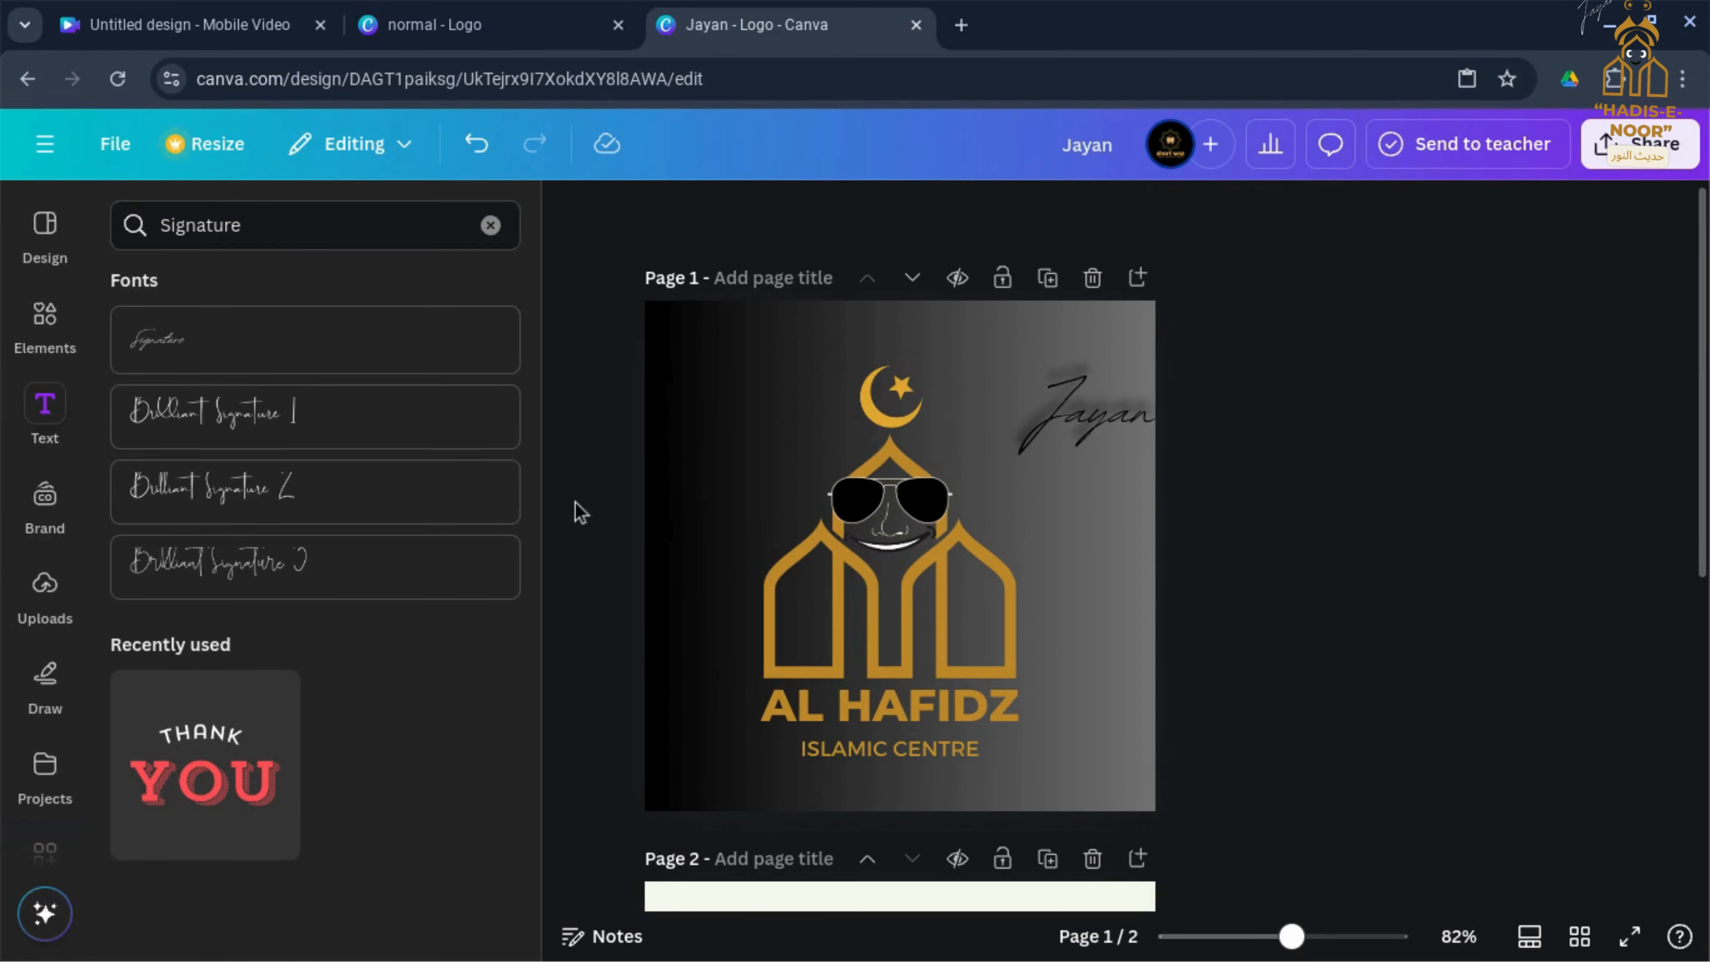
# Step: Try several preset gradients on page 1's background, including black-to-blue, orange and blue-to-purple, and return to the black-to-gray gradient
pyautogui.click(677, 509)
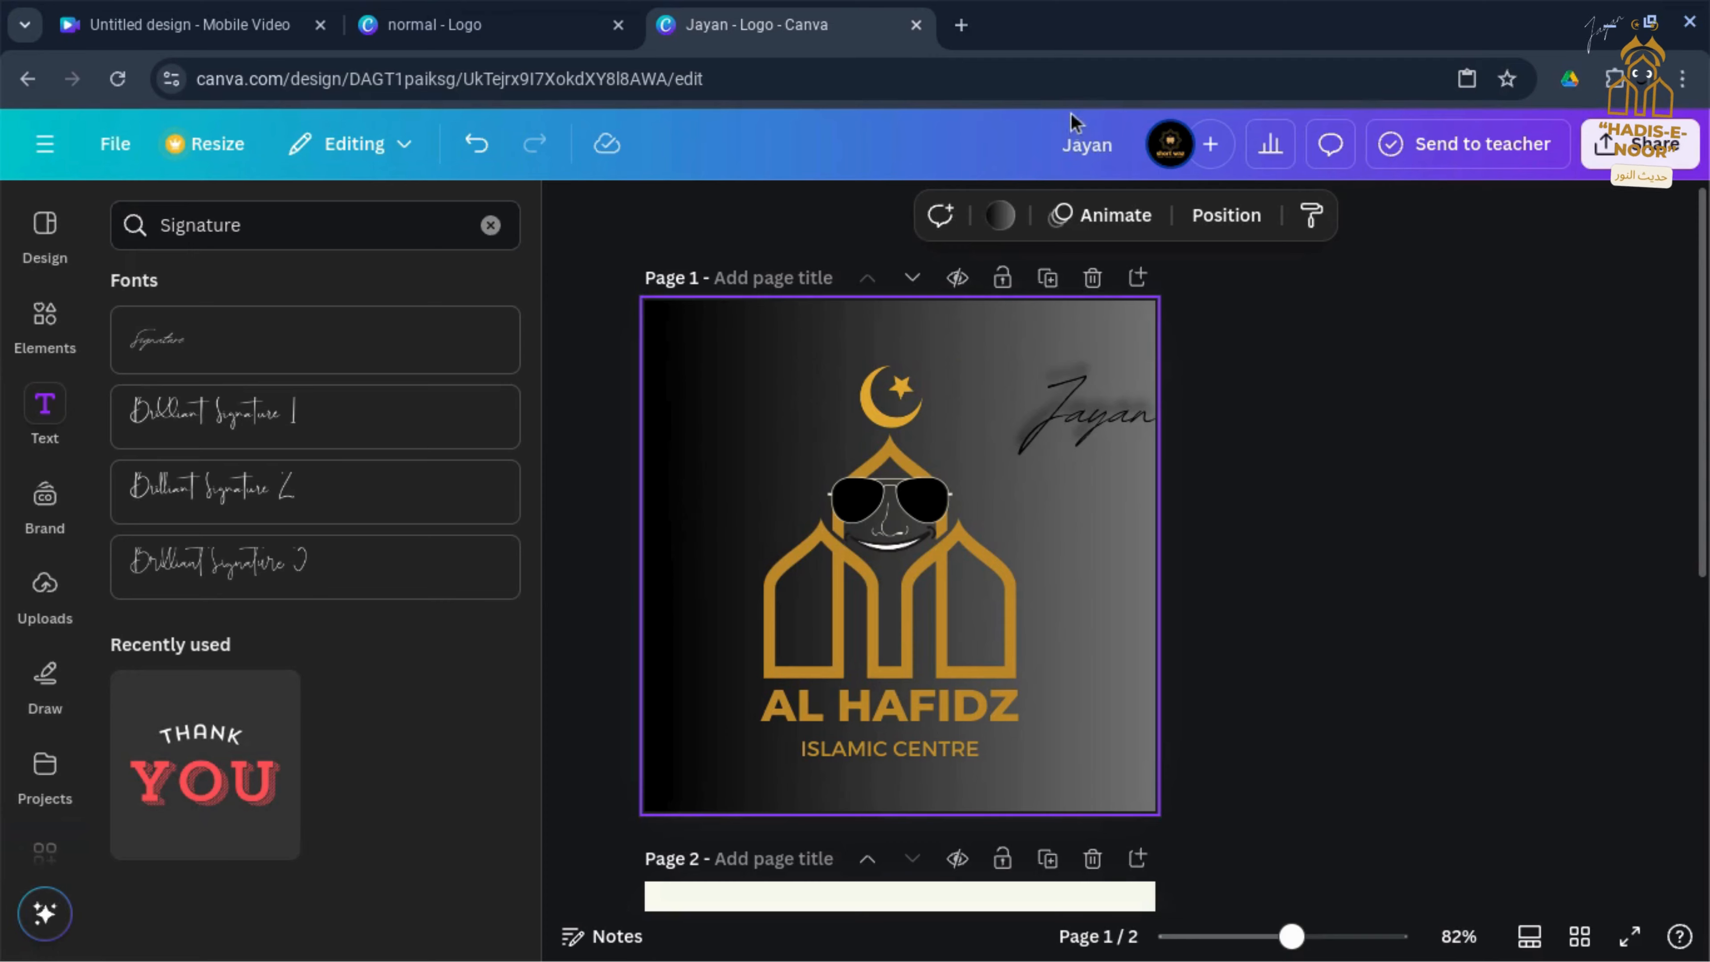
pyautogui.click(1000, 216)
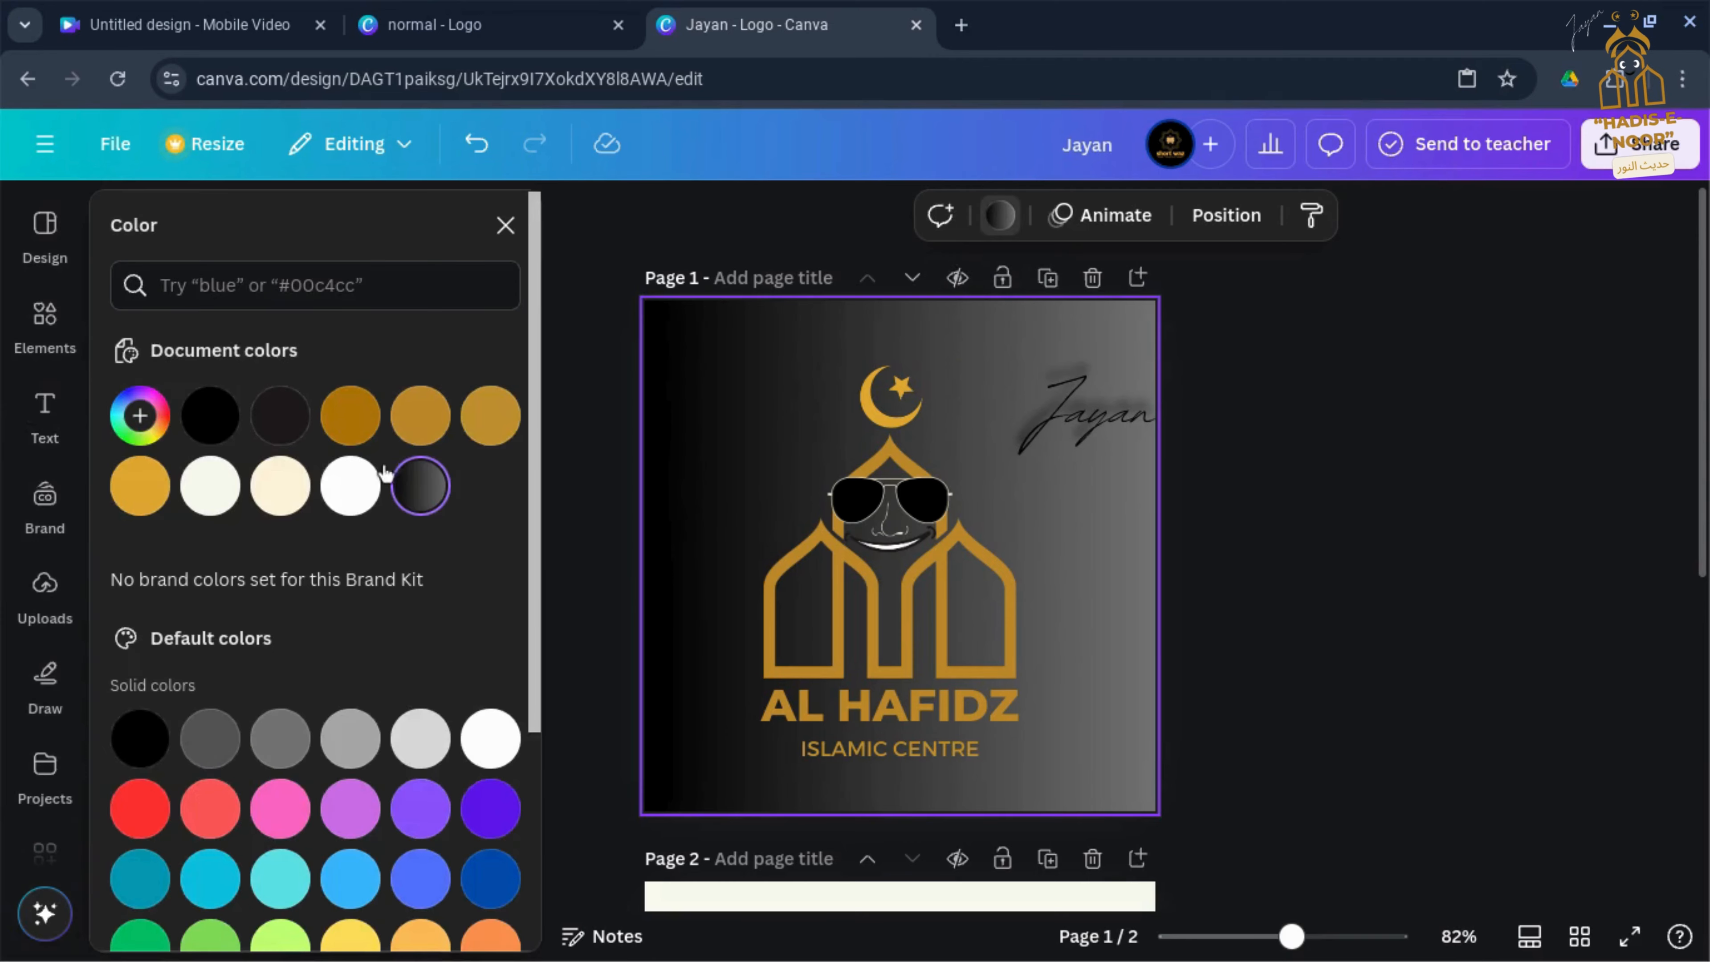
pyautogui.scroll(-5, 269, 610)
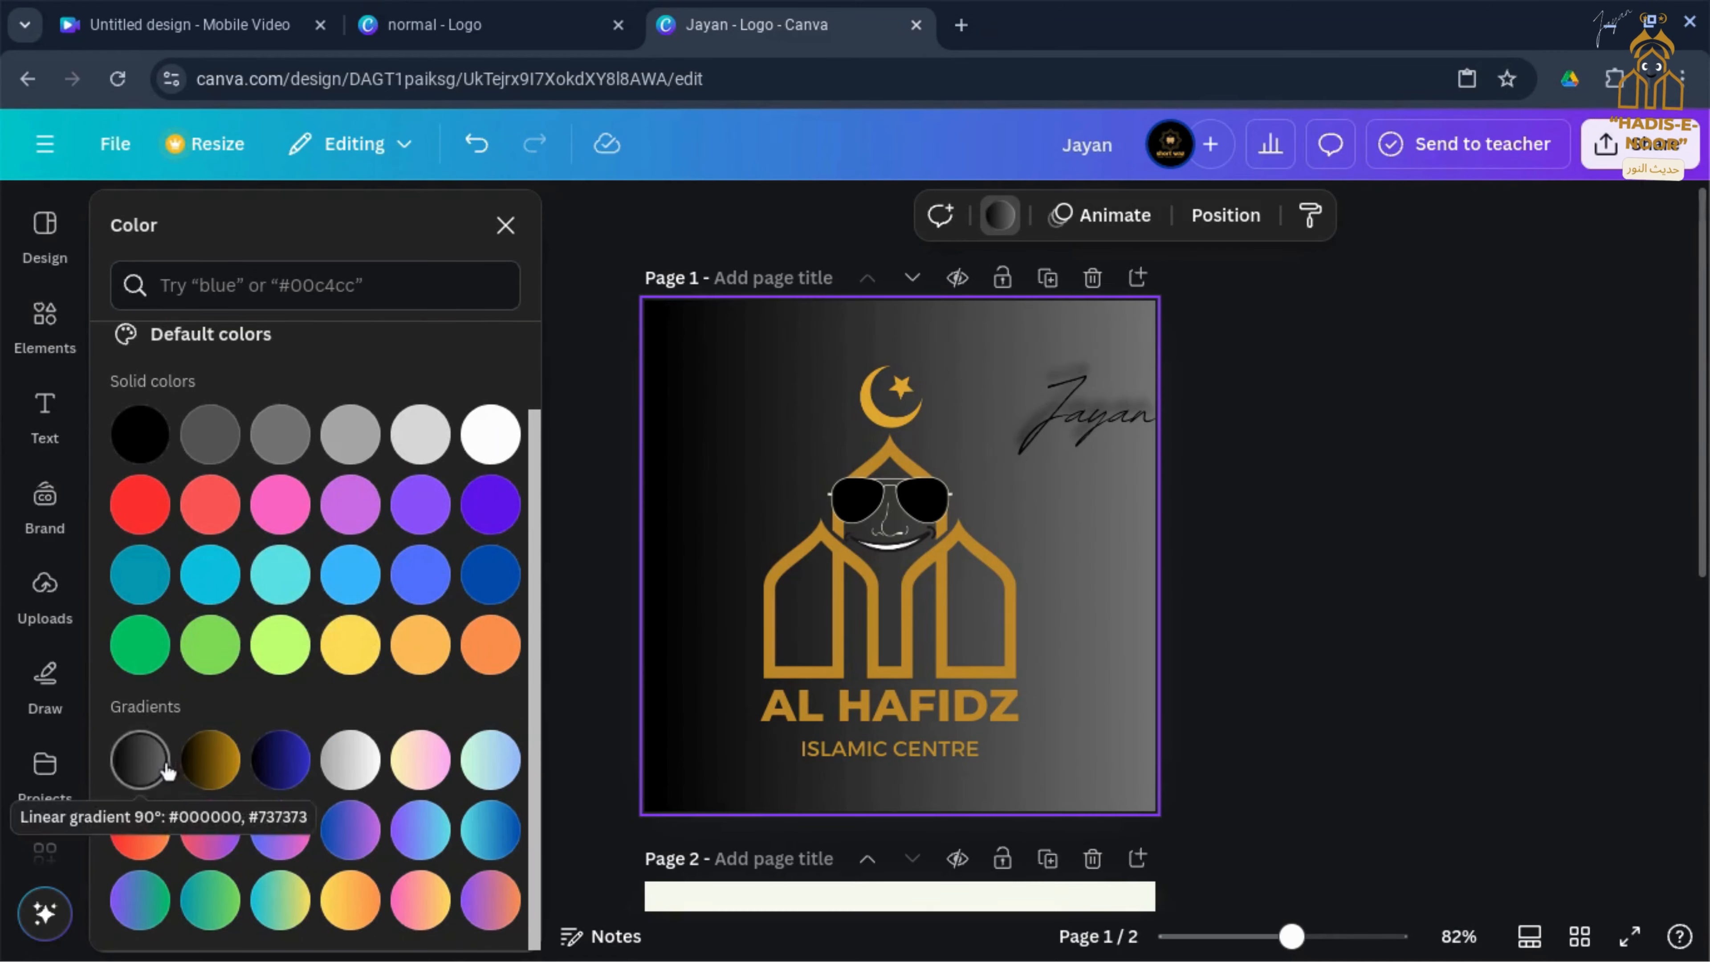
pyautogui.click(216, 762)
pyautogui.click(282, 760)
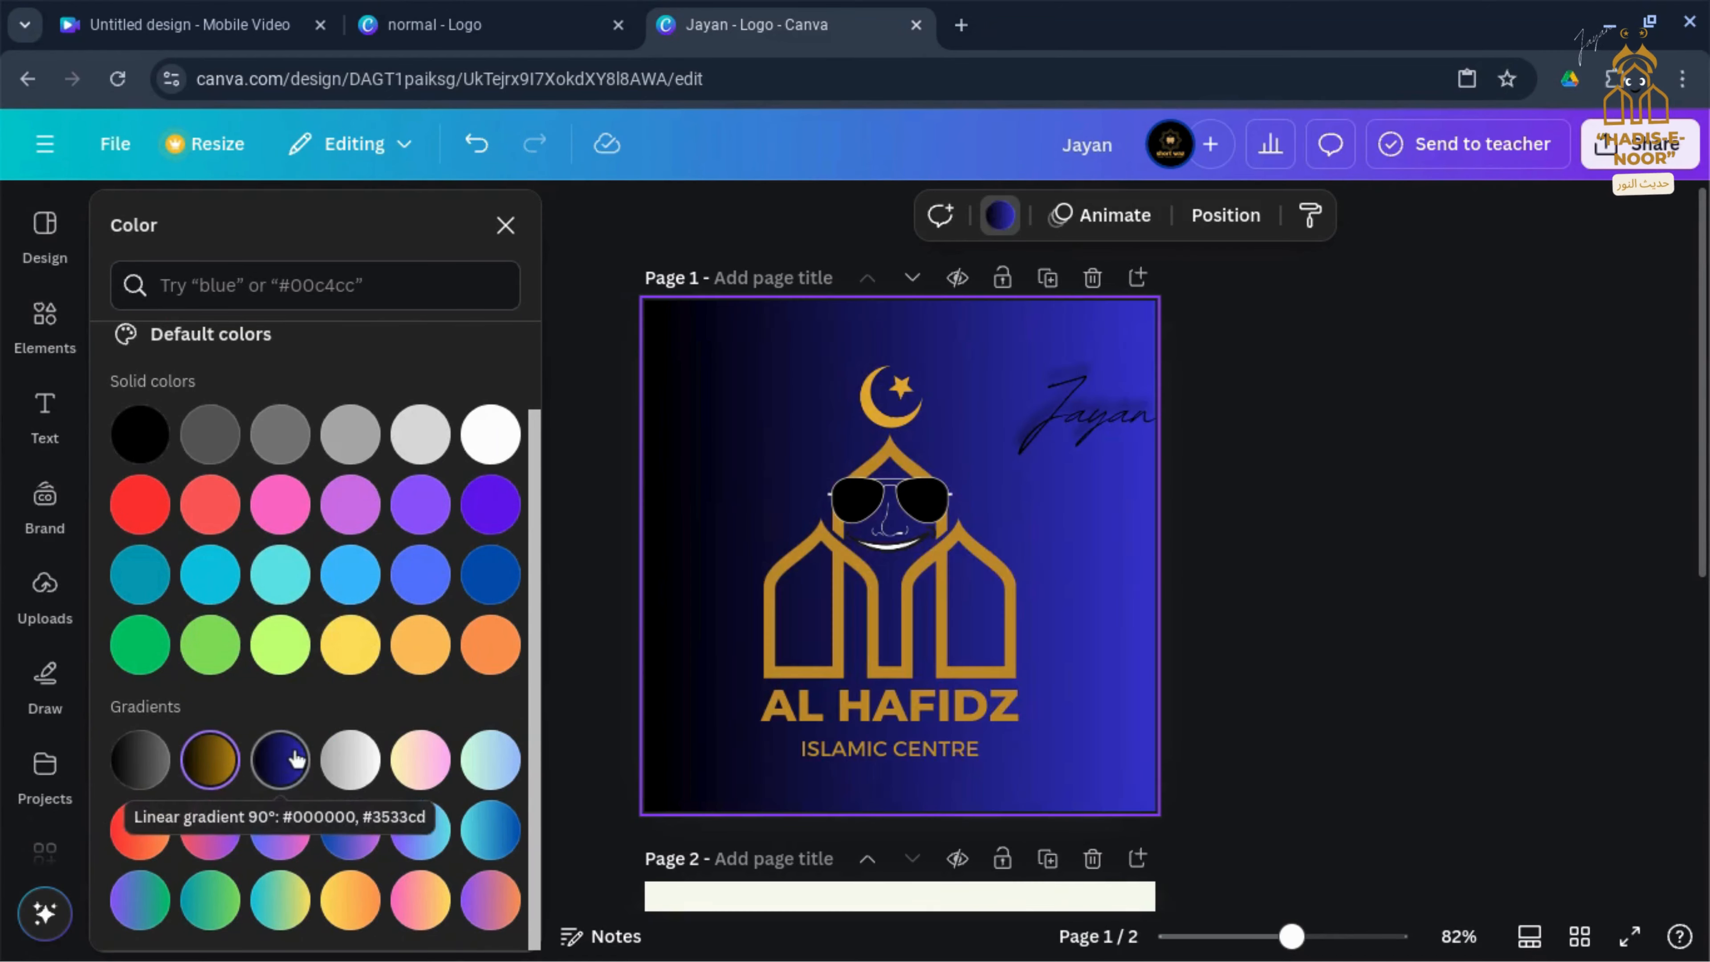
pyautogui.click(349, 759)
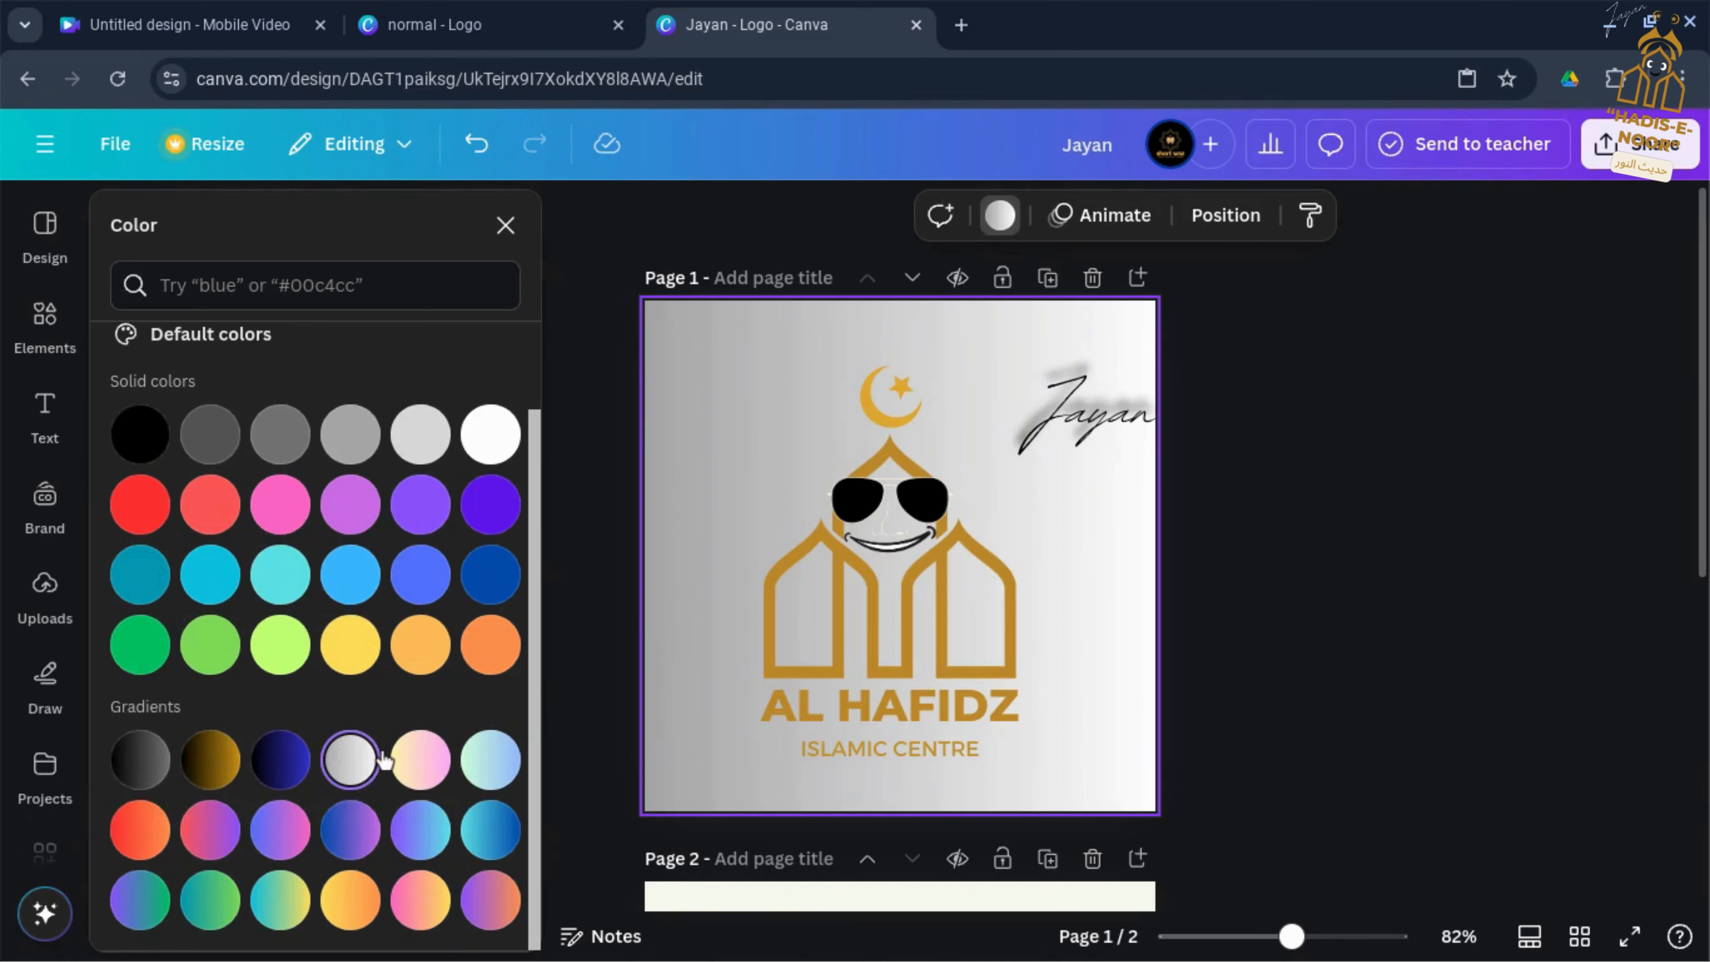
pyautogui.click(420, 760)
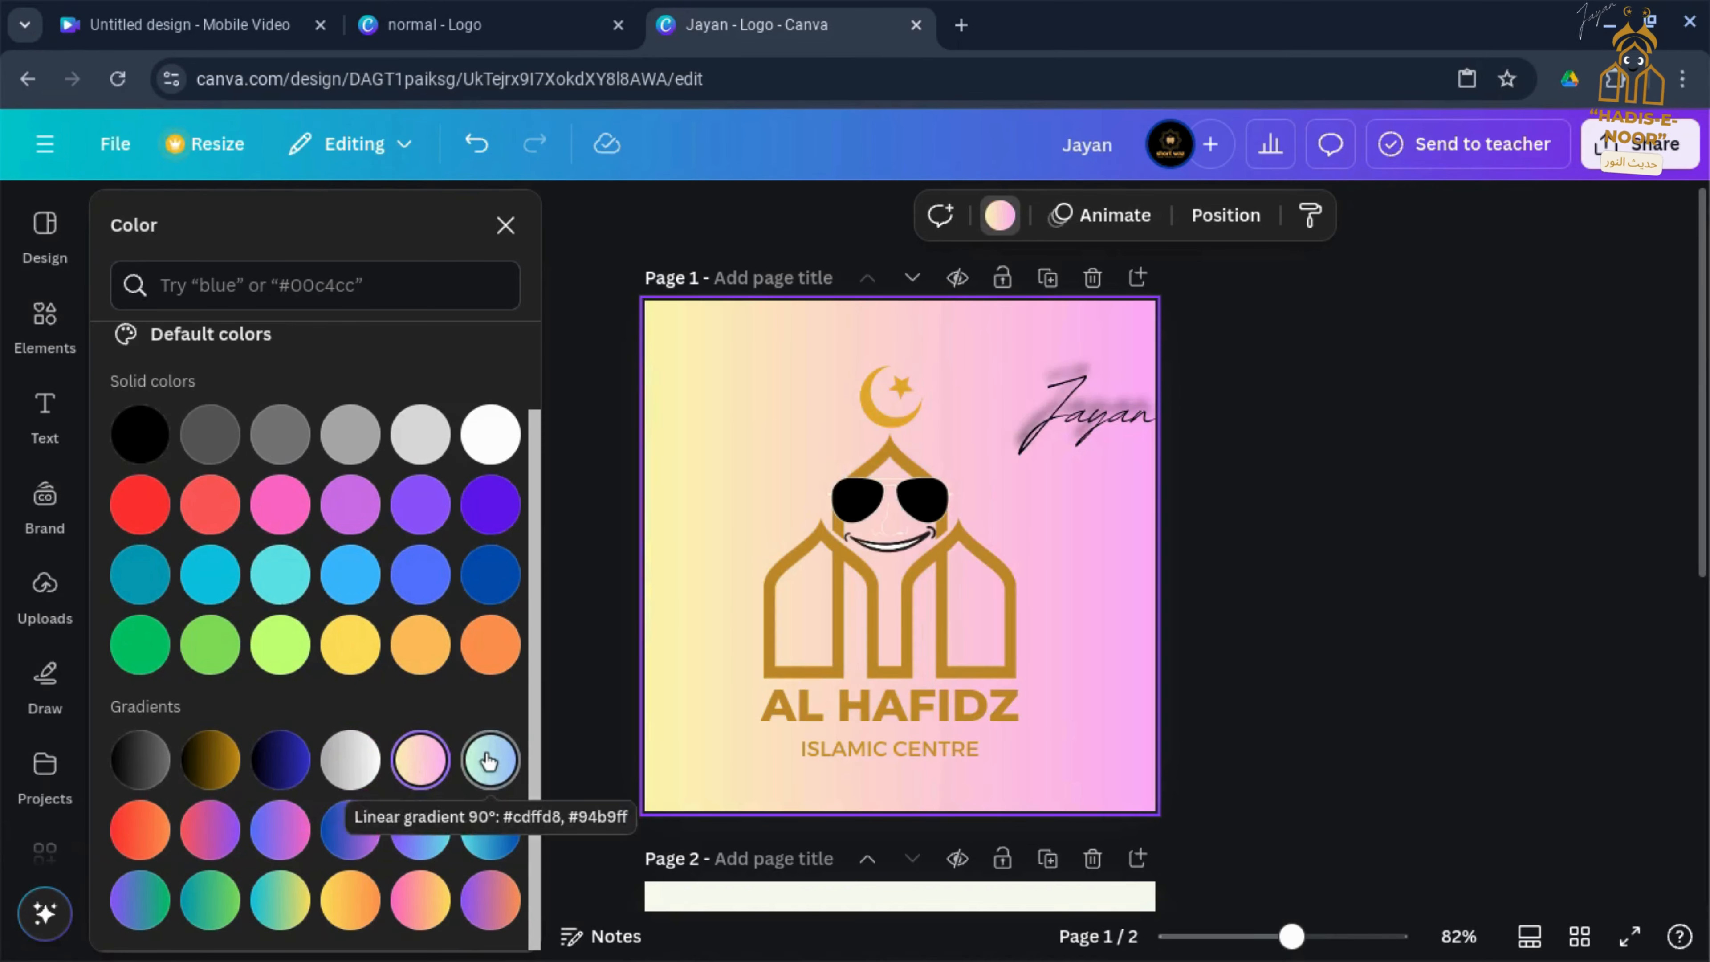
pyautogui.click(489, 760)
pyautogui.click(139, 827)
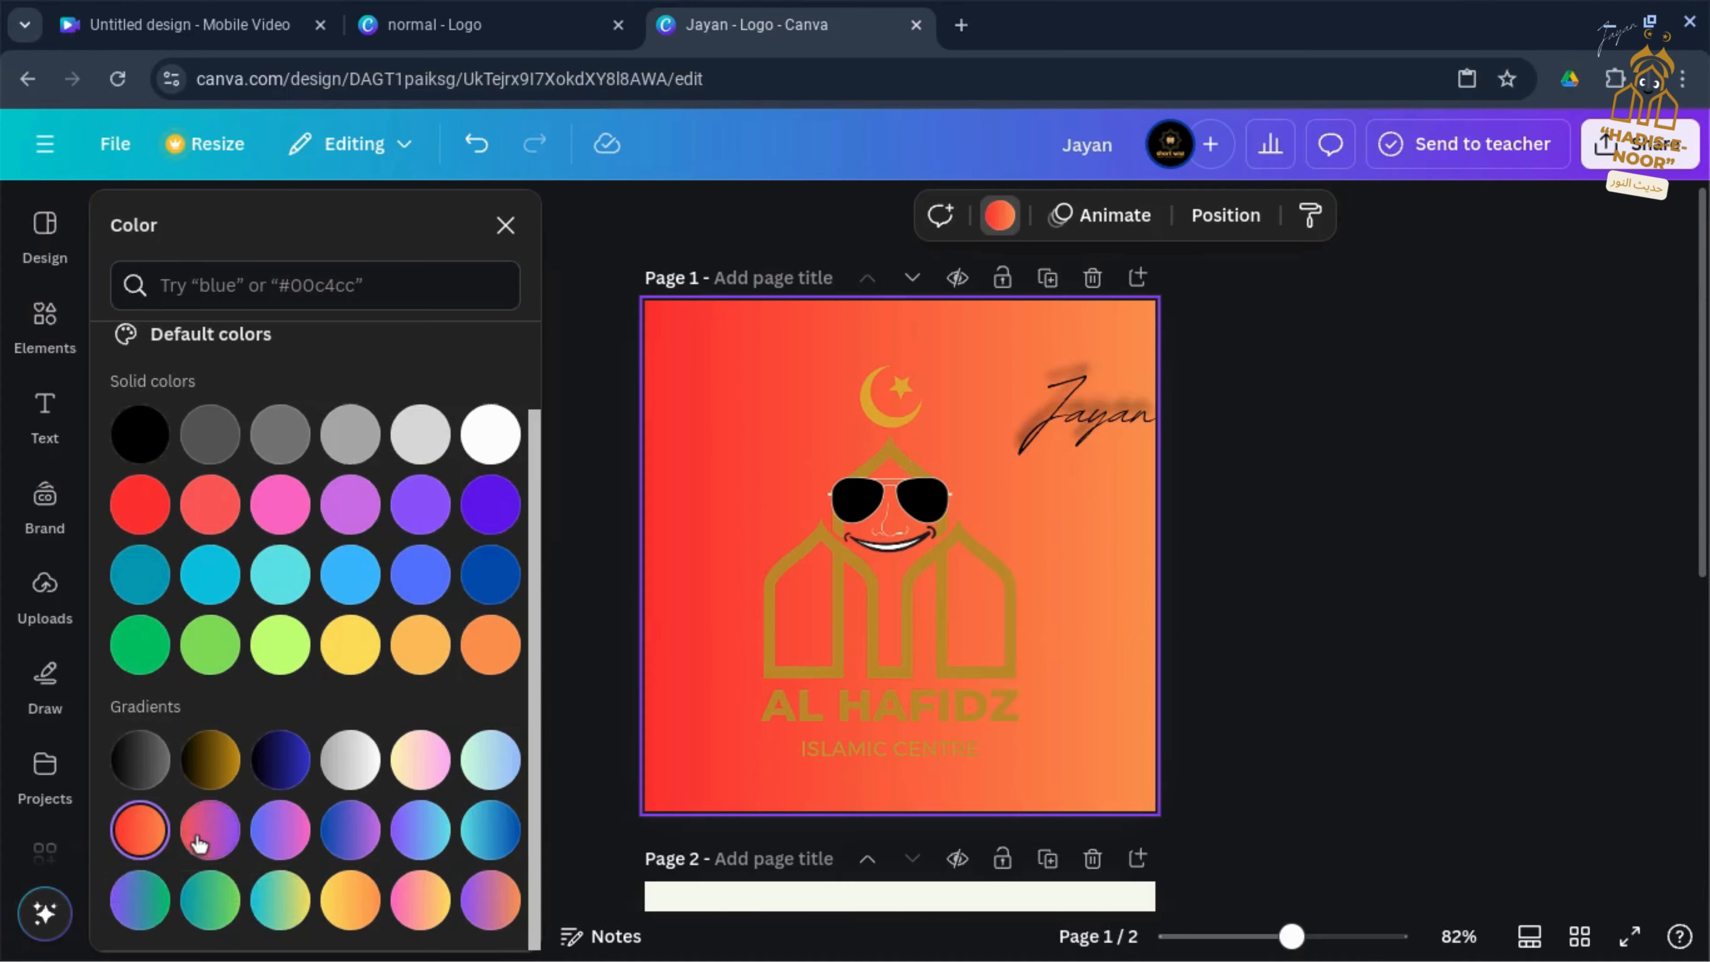
pyautogui.click(201, 841)
pyautogui.click(267, 837)
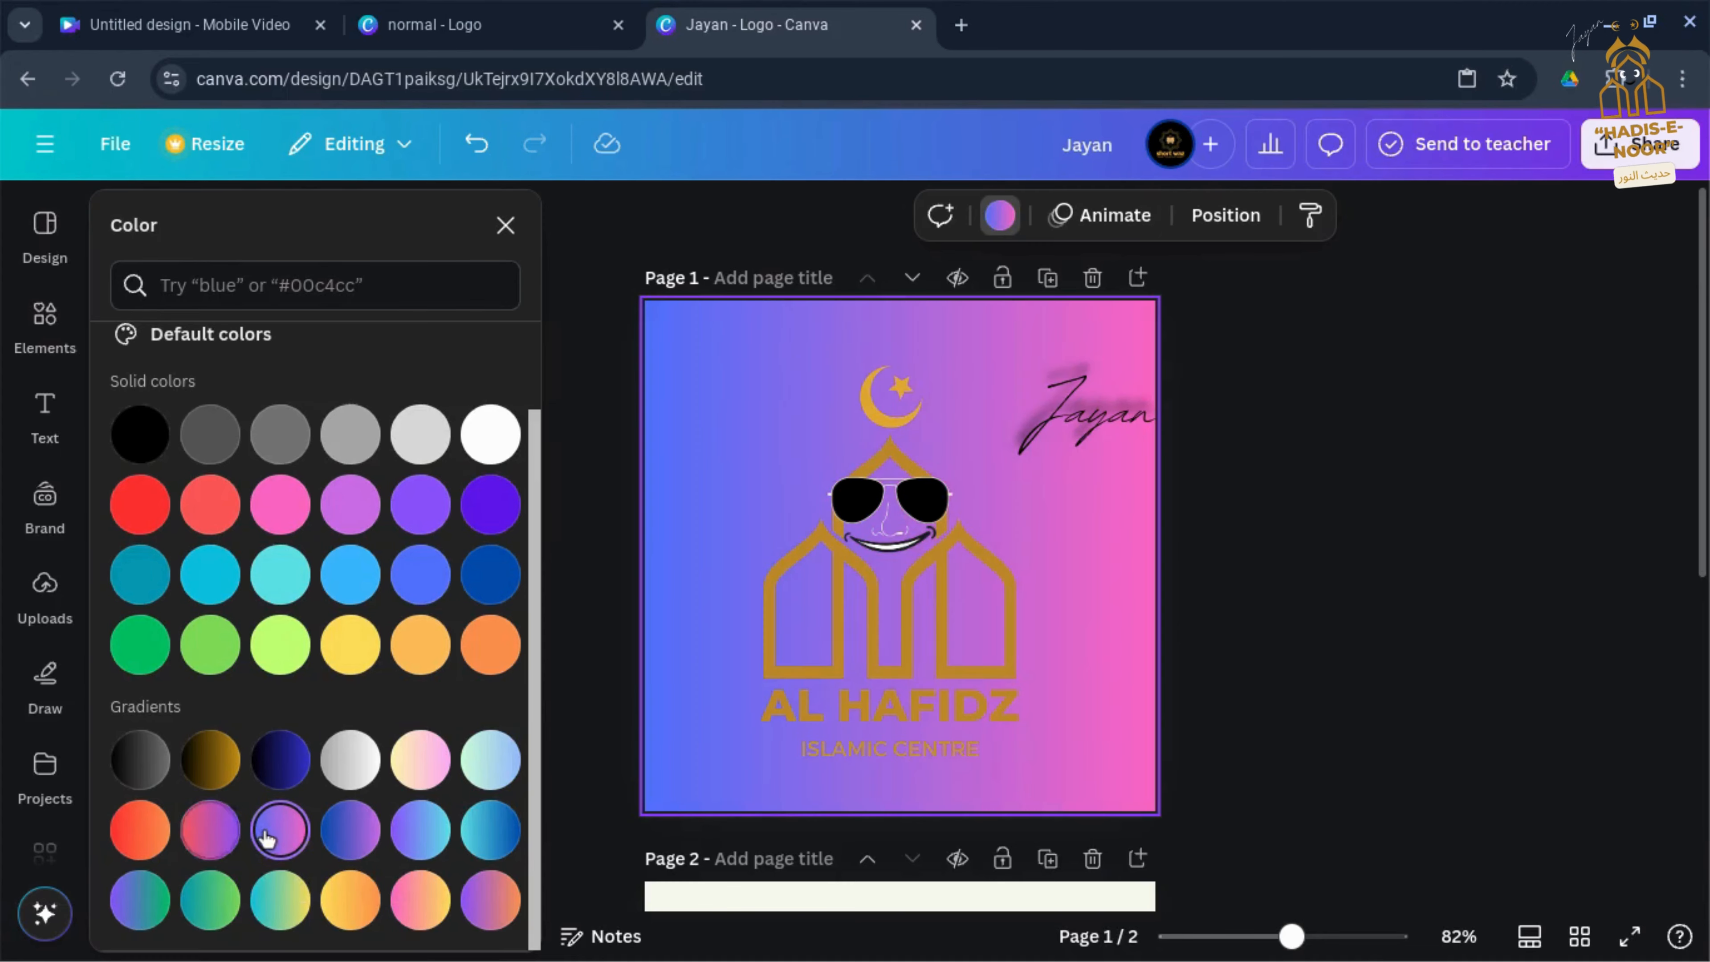
pyautogui.click(340, 832)
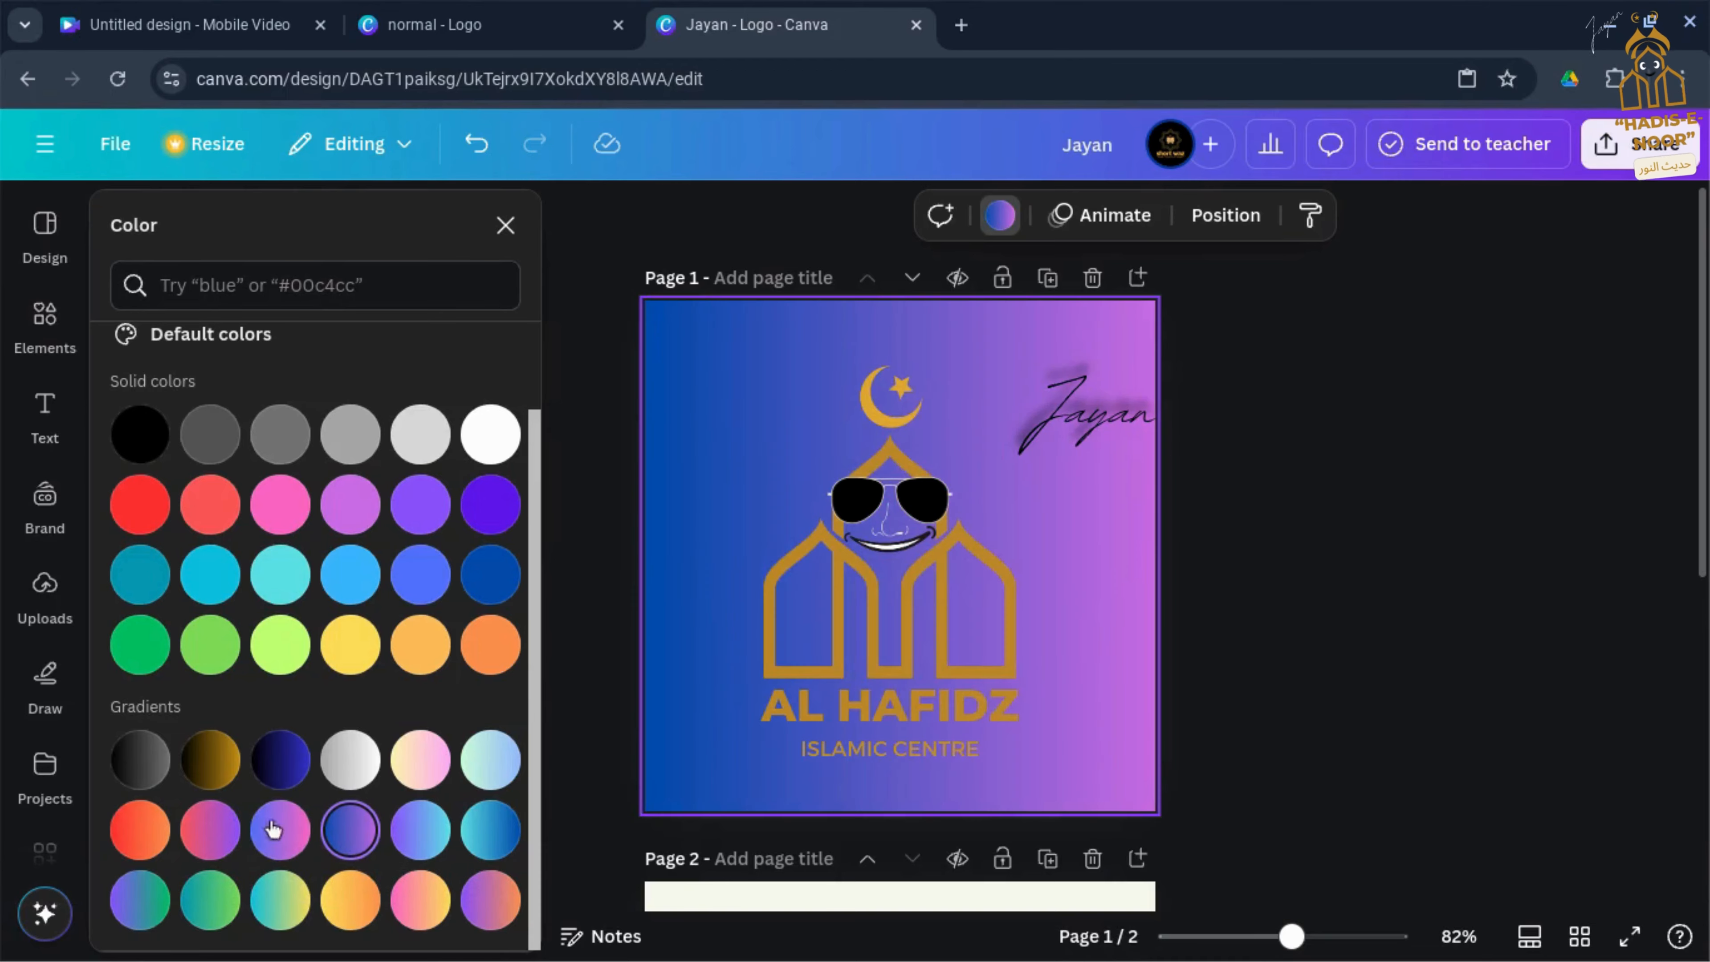
pyautogui.click(134, 775)
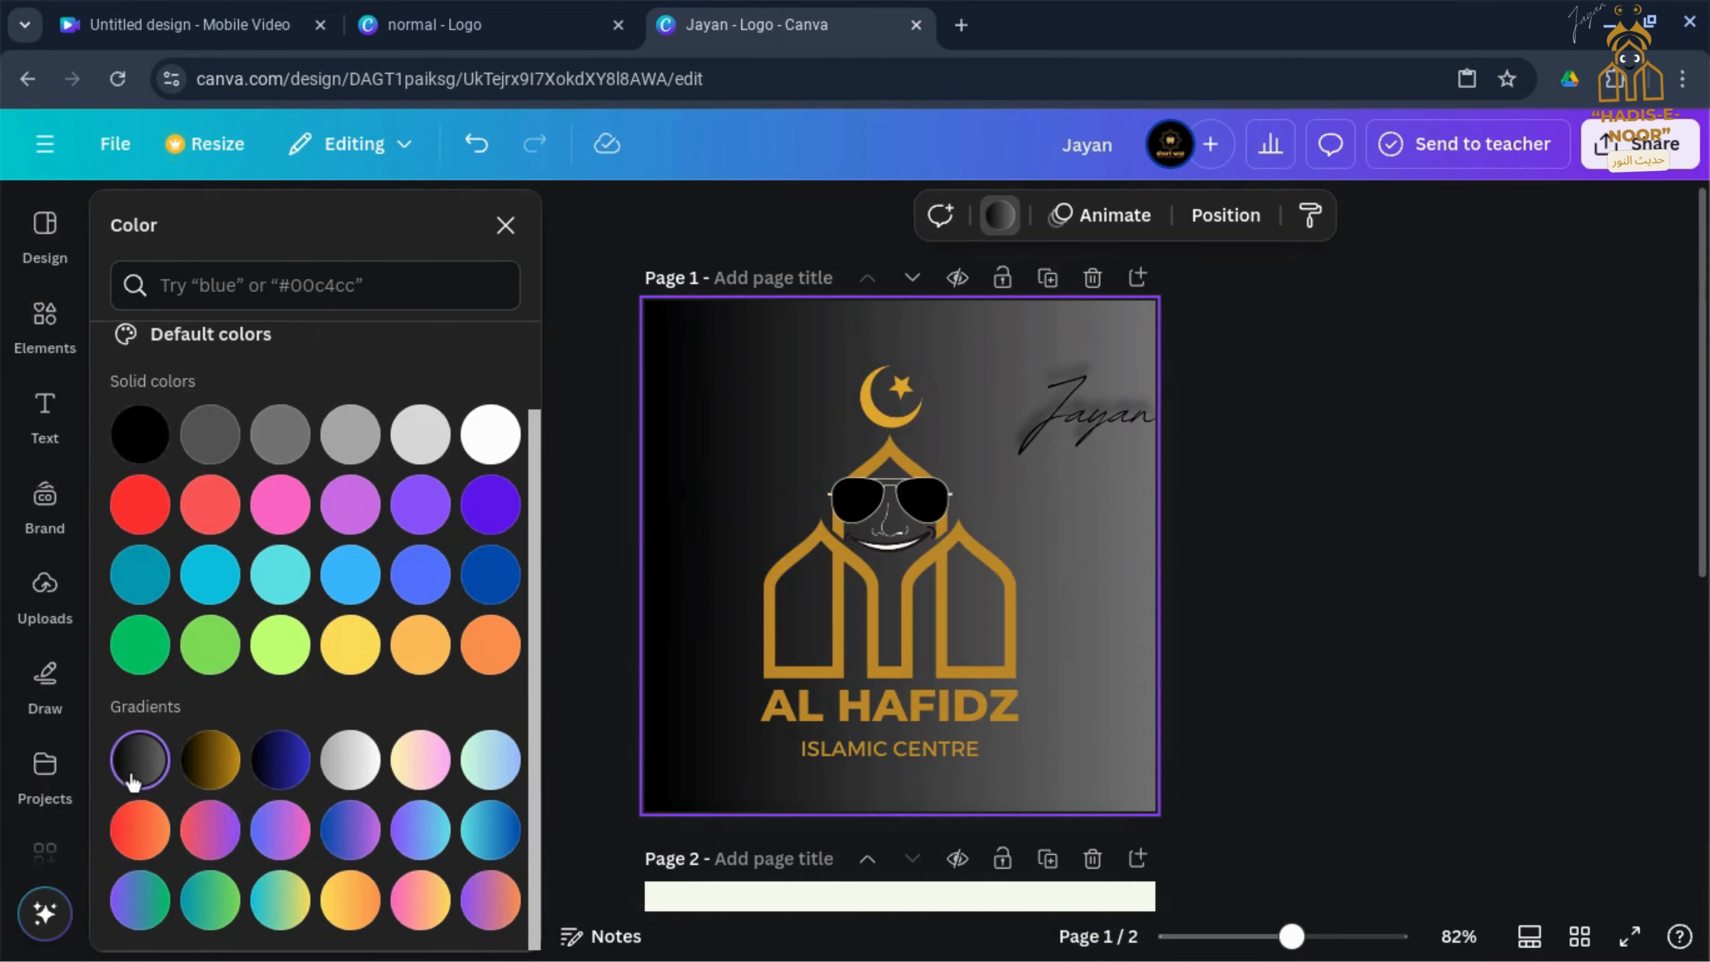
pyautogui.click(606, 644)
# Step: Replace the "AL HAFIDZ" heading under the mosque with "NORMAL"
pyautogui.click(1010, 700)
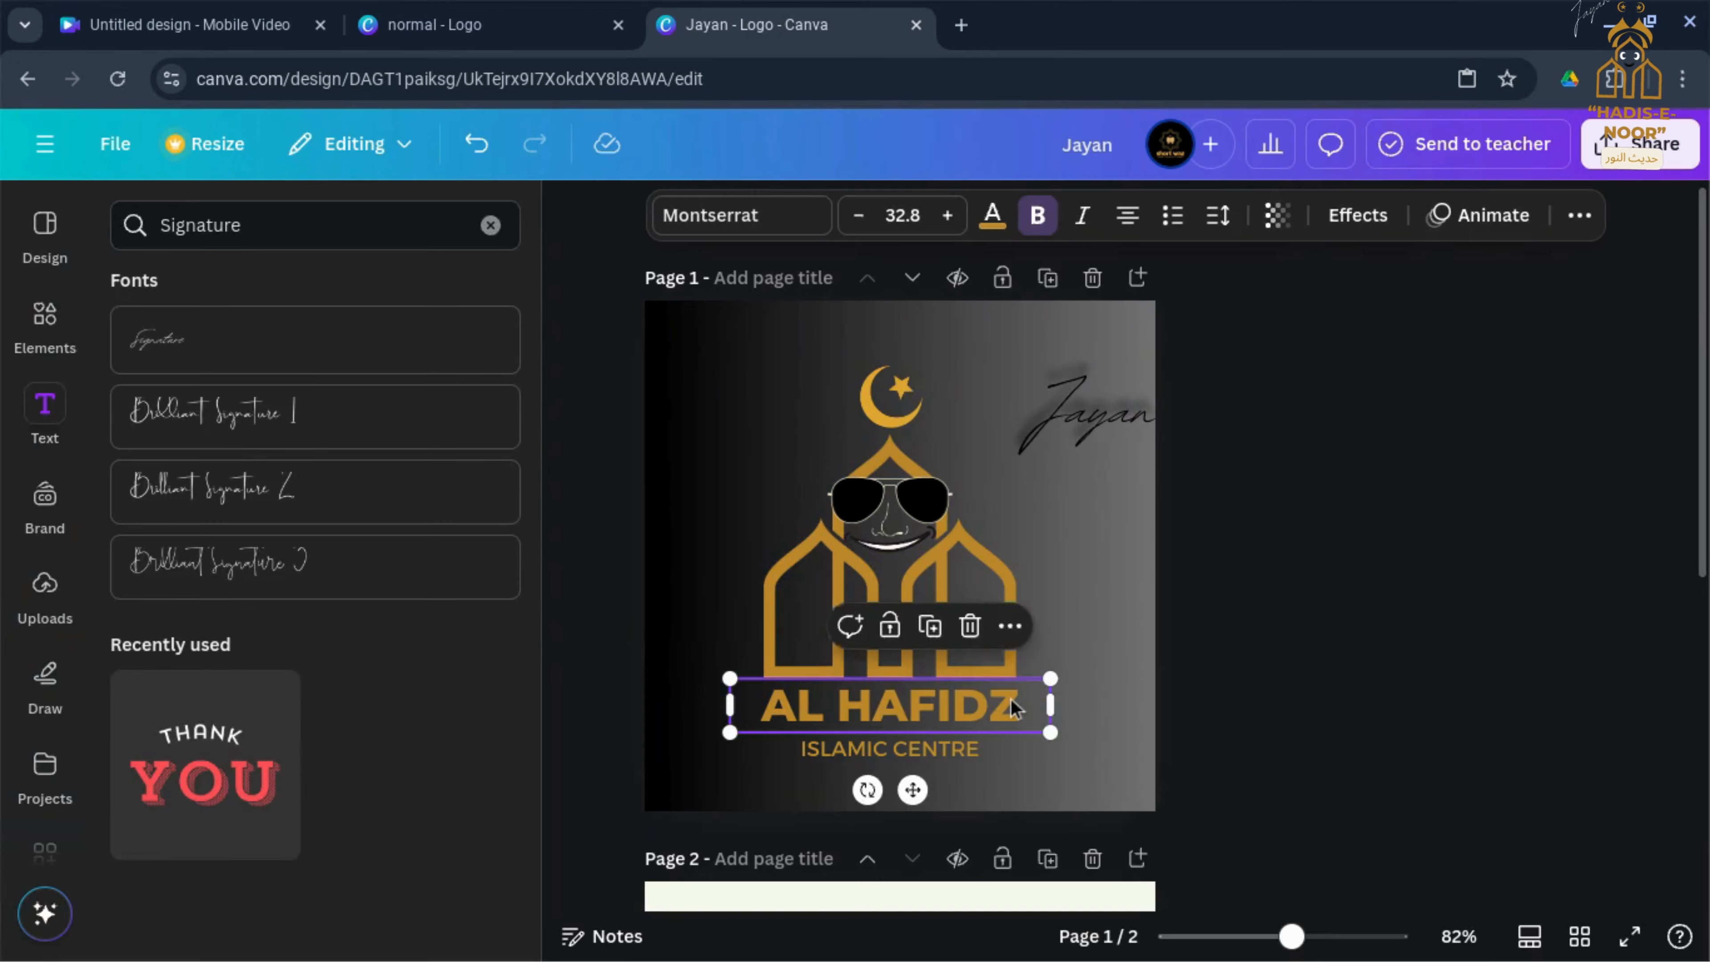
pyautogui.click(1016, 699)
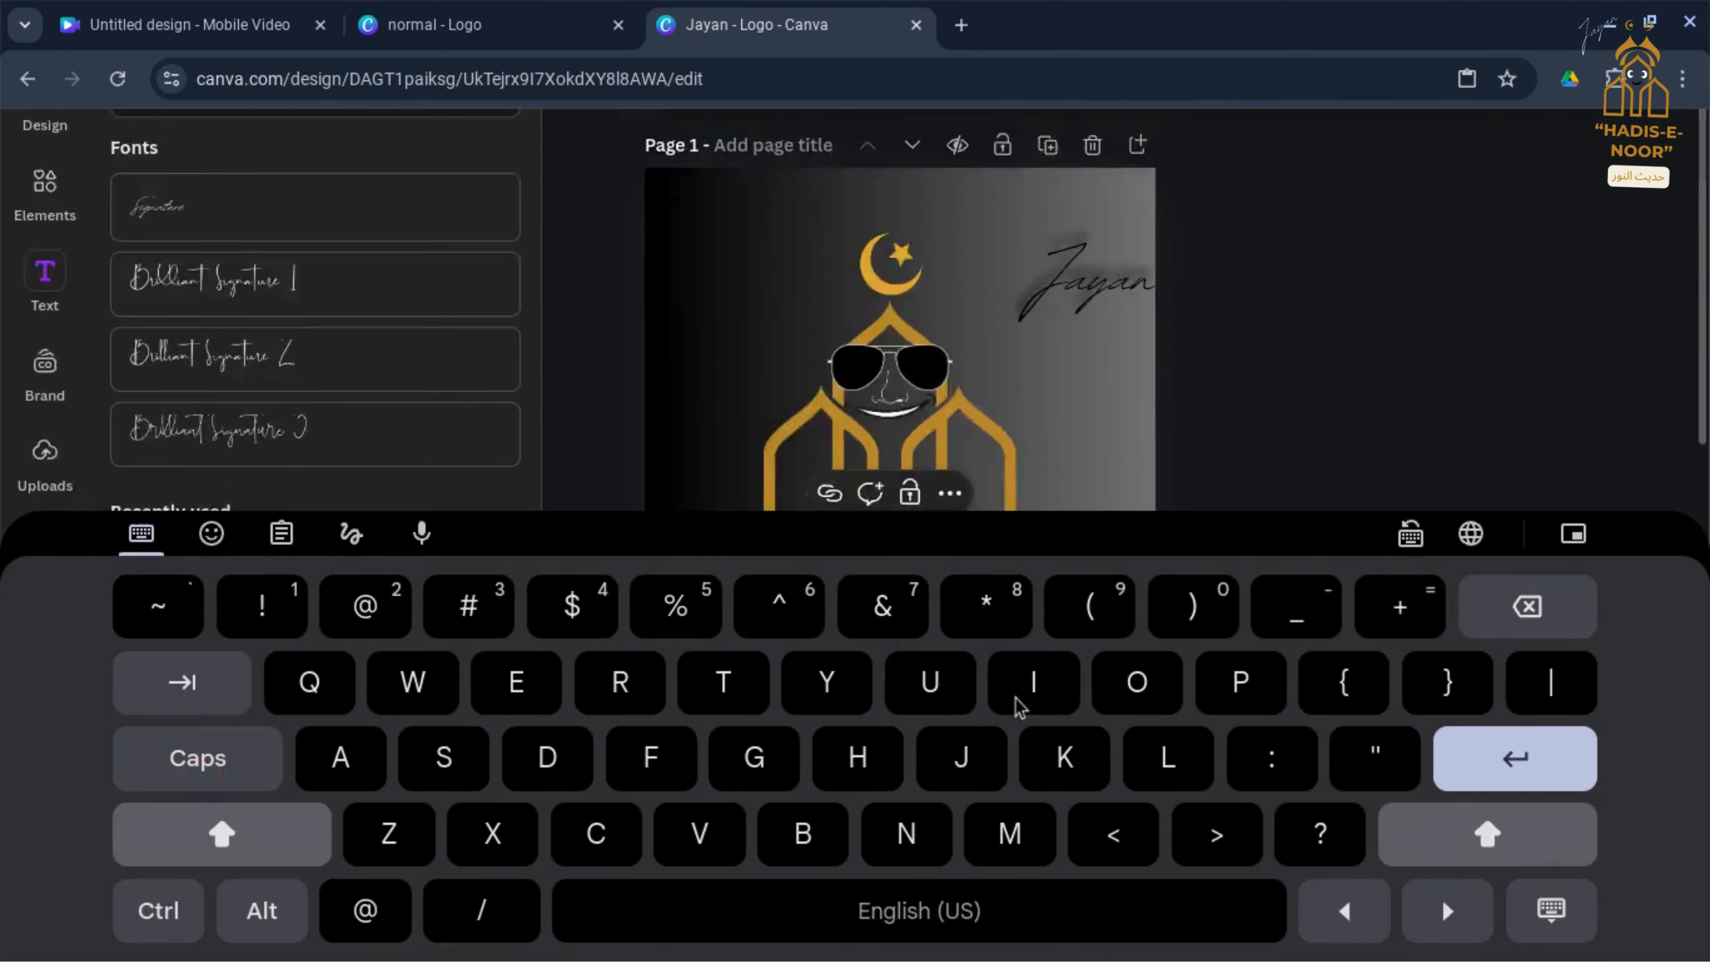
pyautogui.press('BackSpace')
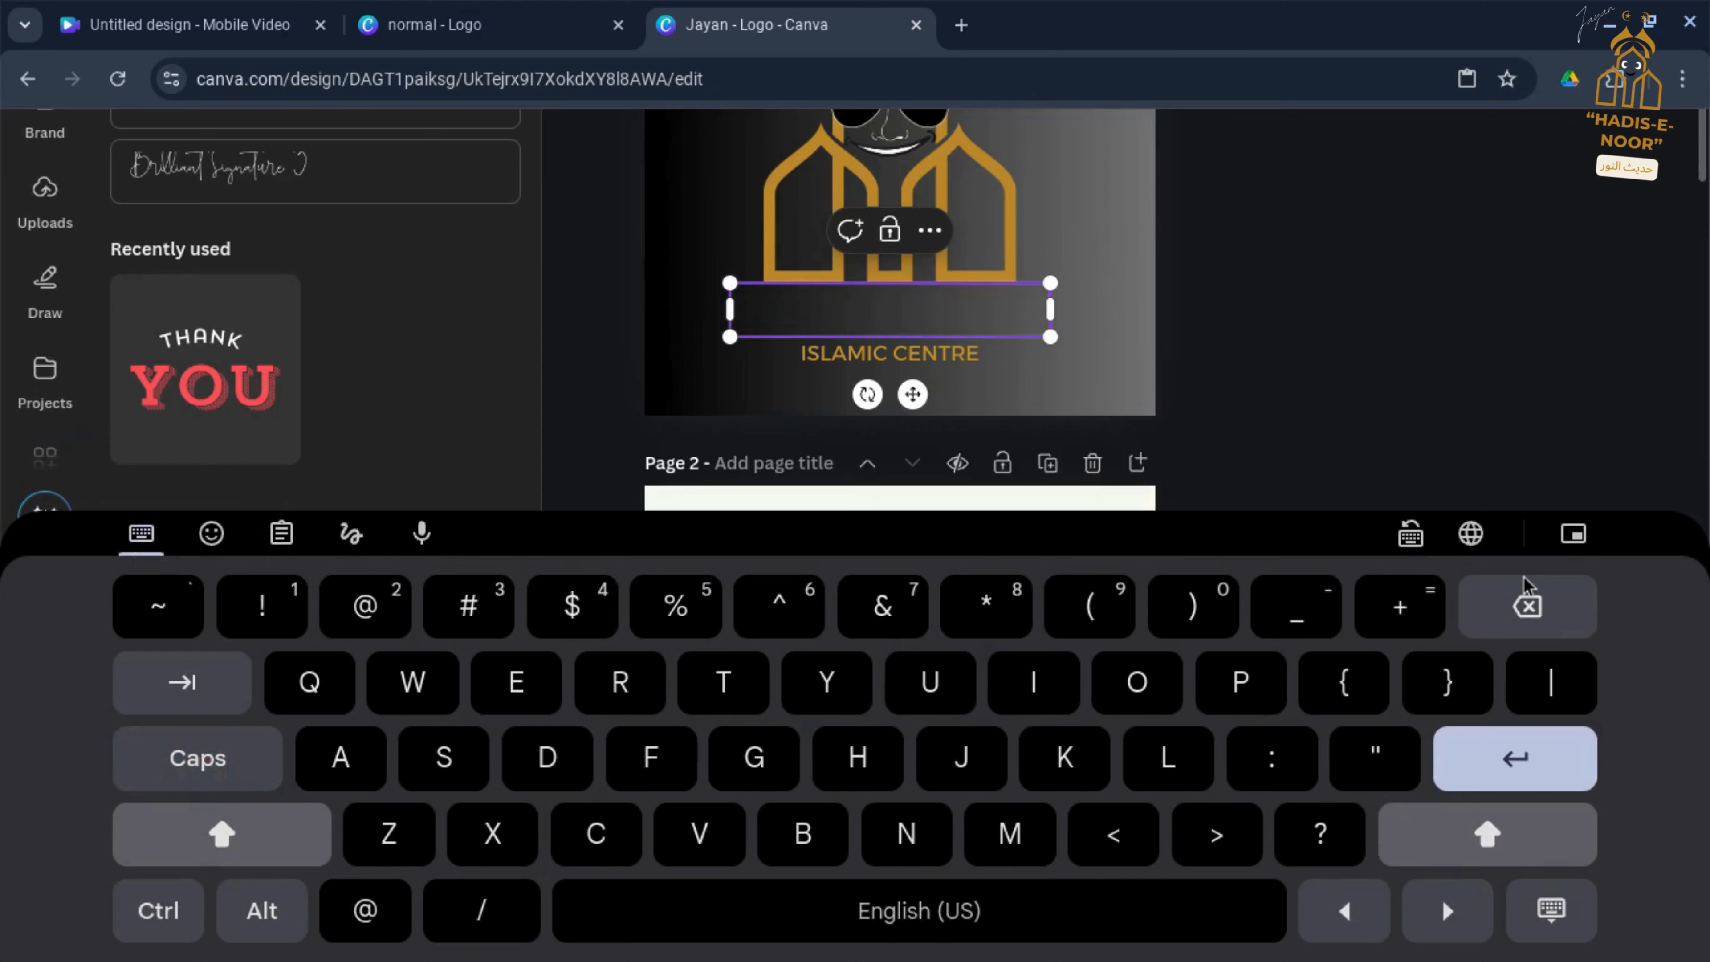
pyautogui.write('NORMAL')
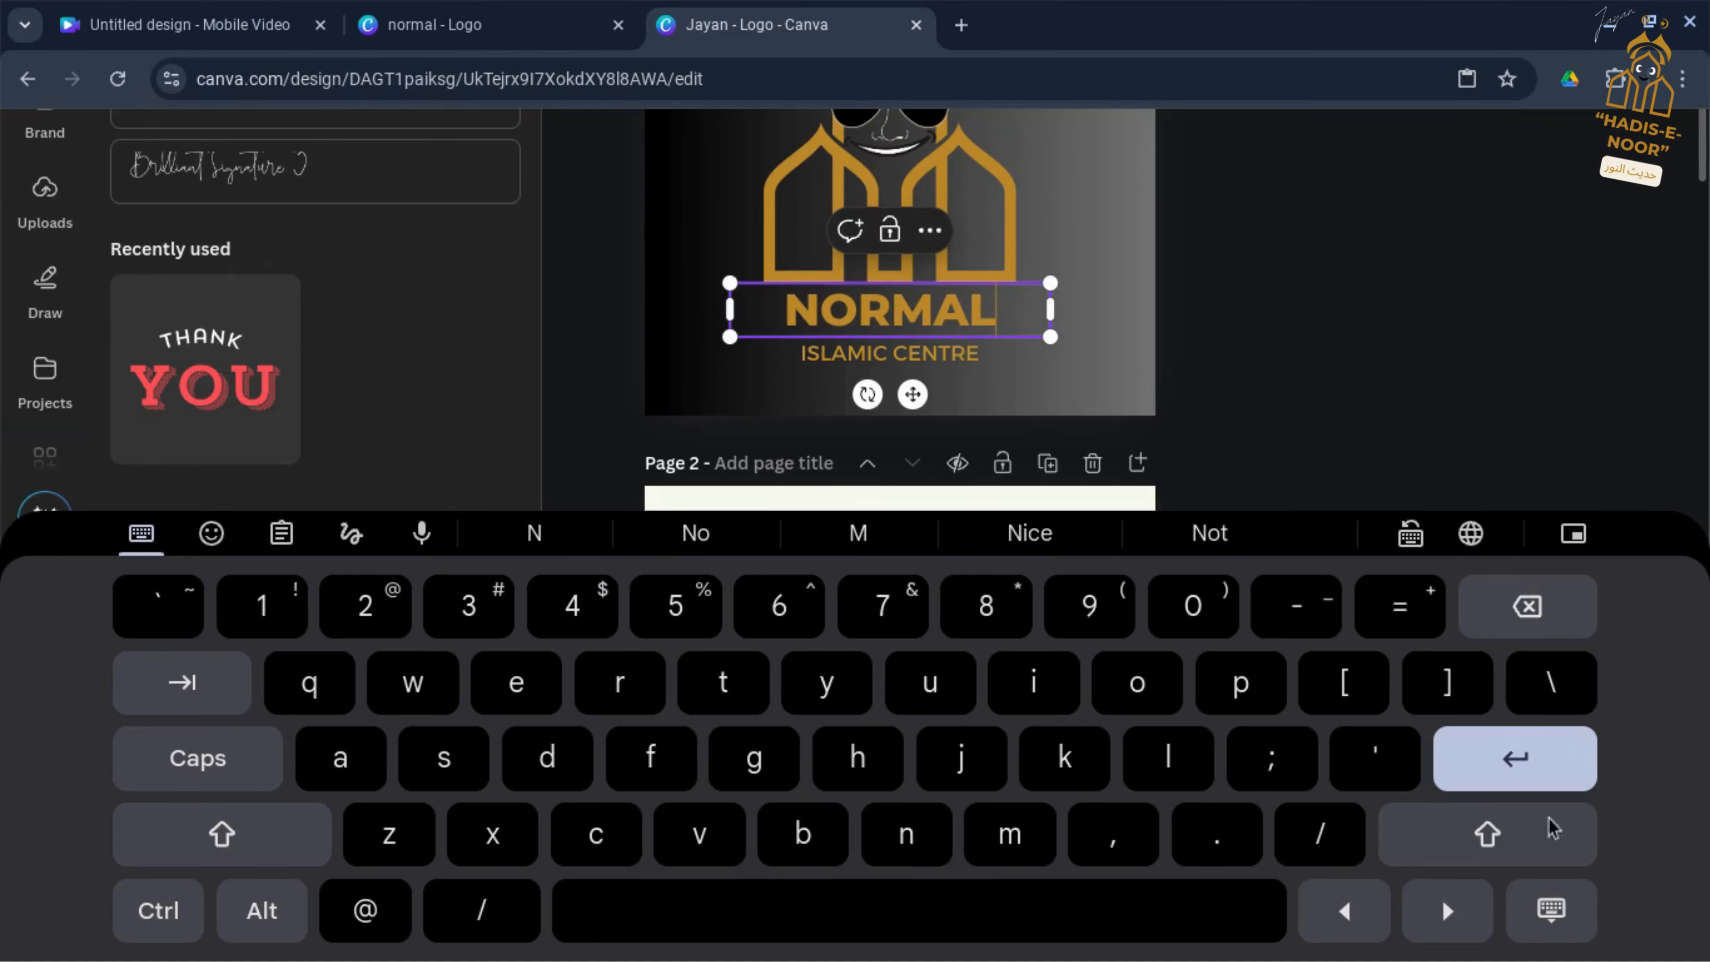
pyautogui.click(1552, 911)
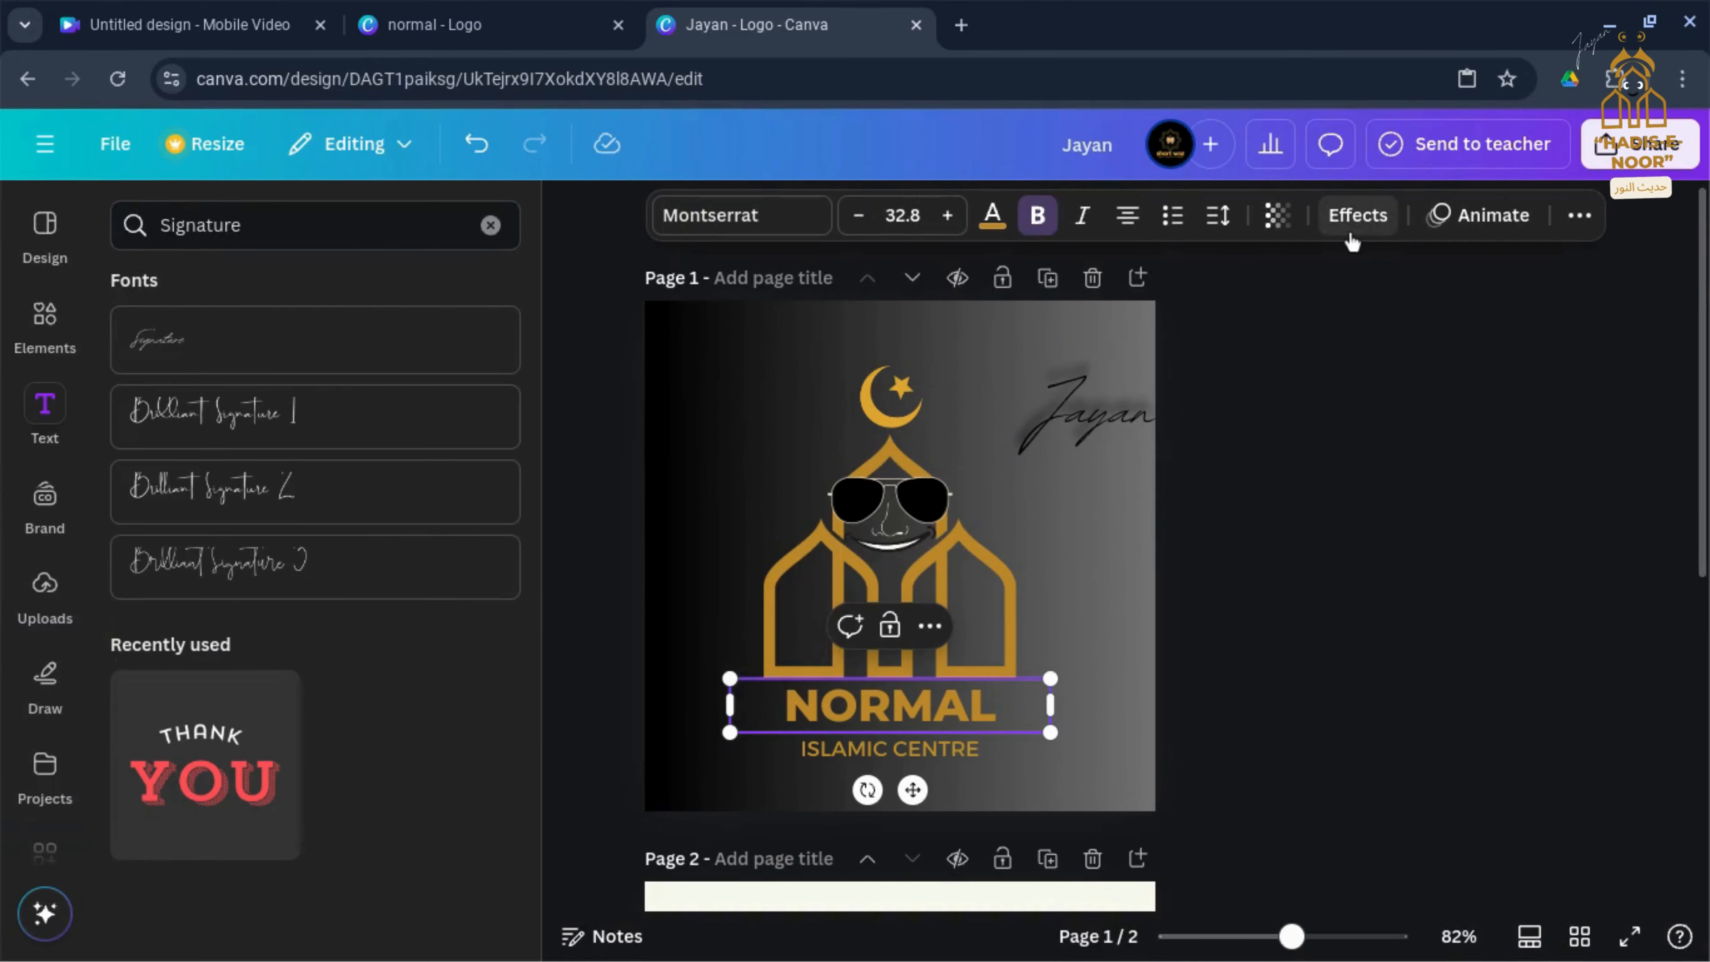
# Step: Apply a Shadow effect to the "NORMAL" heading with offset 100, direction 93, blur 93 and transparency 45
pyautogui.click(1350, 229)
pyautogui.click(310, 389)
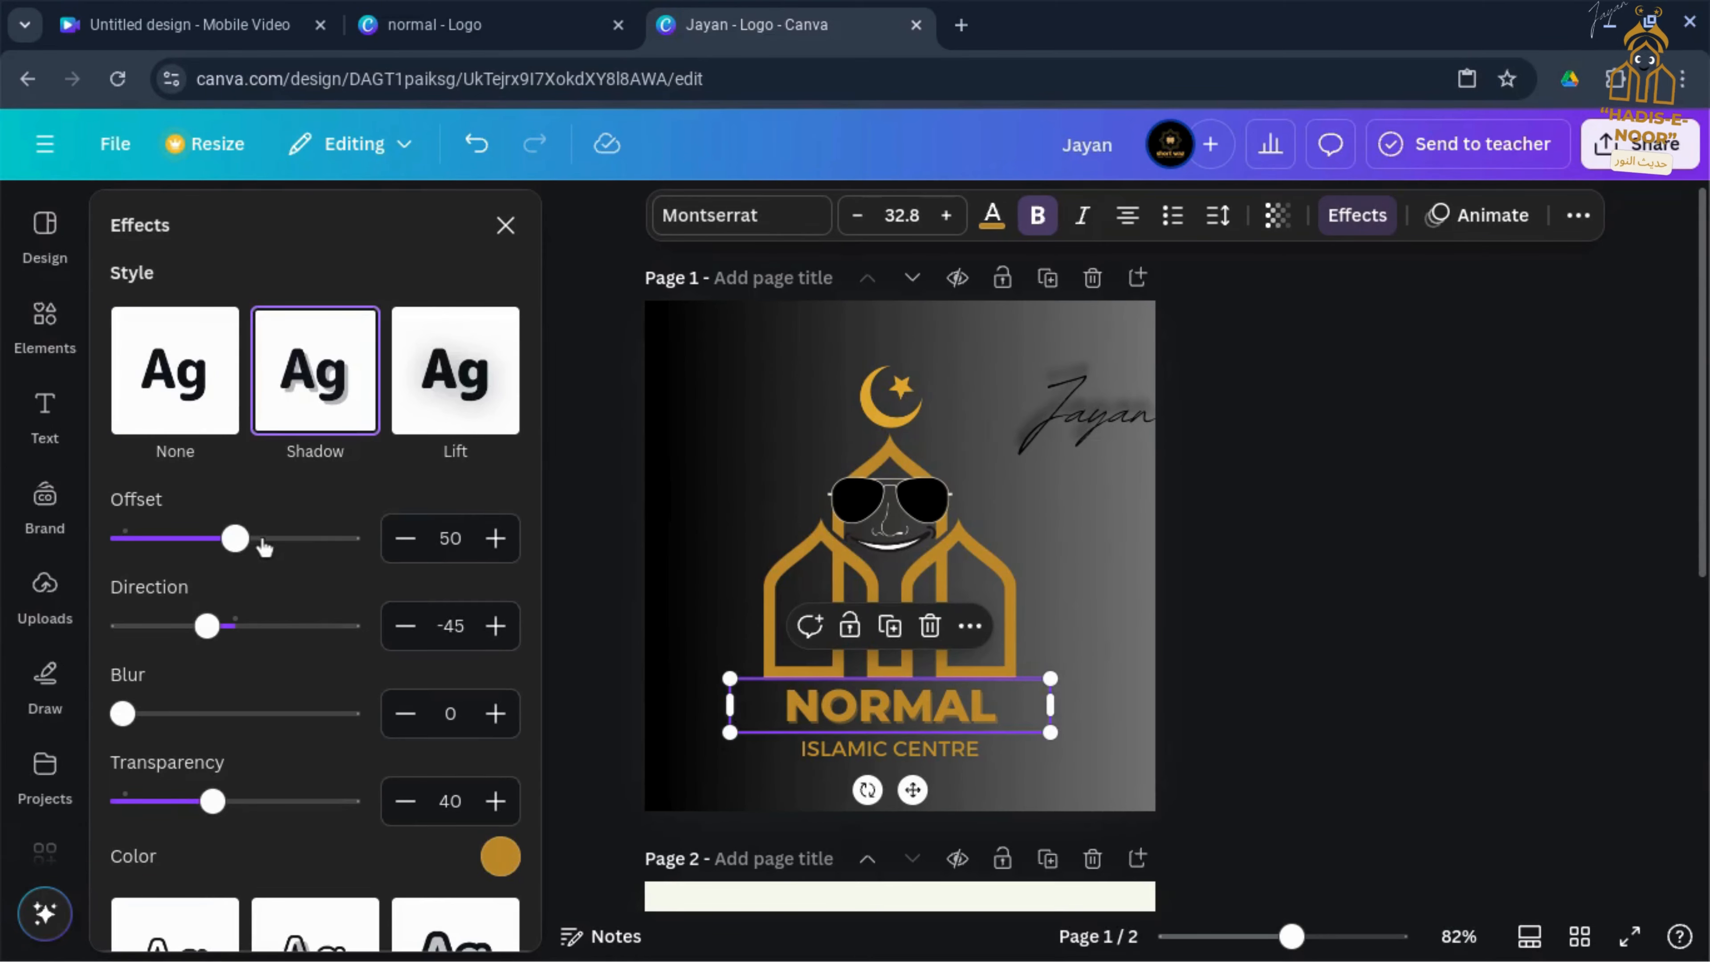
pyautogui.moveTo(235, 538); pyautogui.dragTo(407, 538)
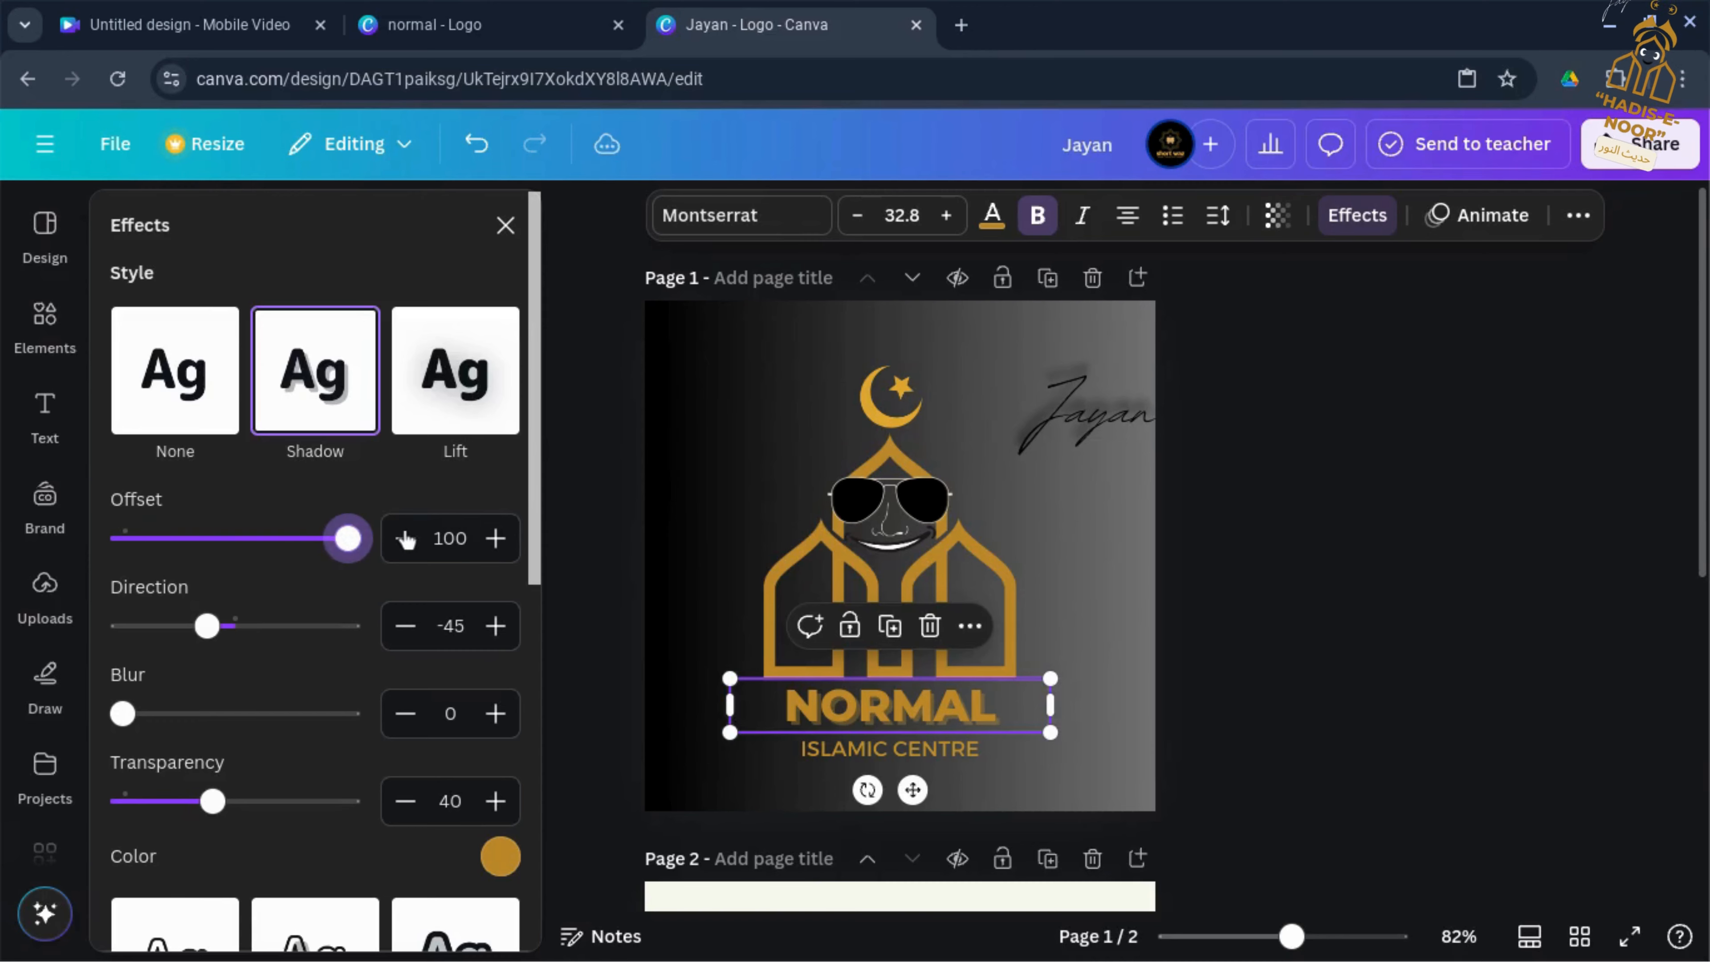
pyautogui.moveTo(206, 626); pyautogui.dragTo(294, 625)
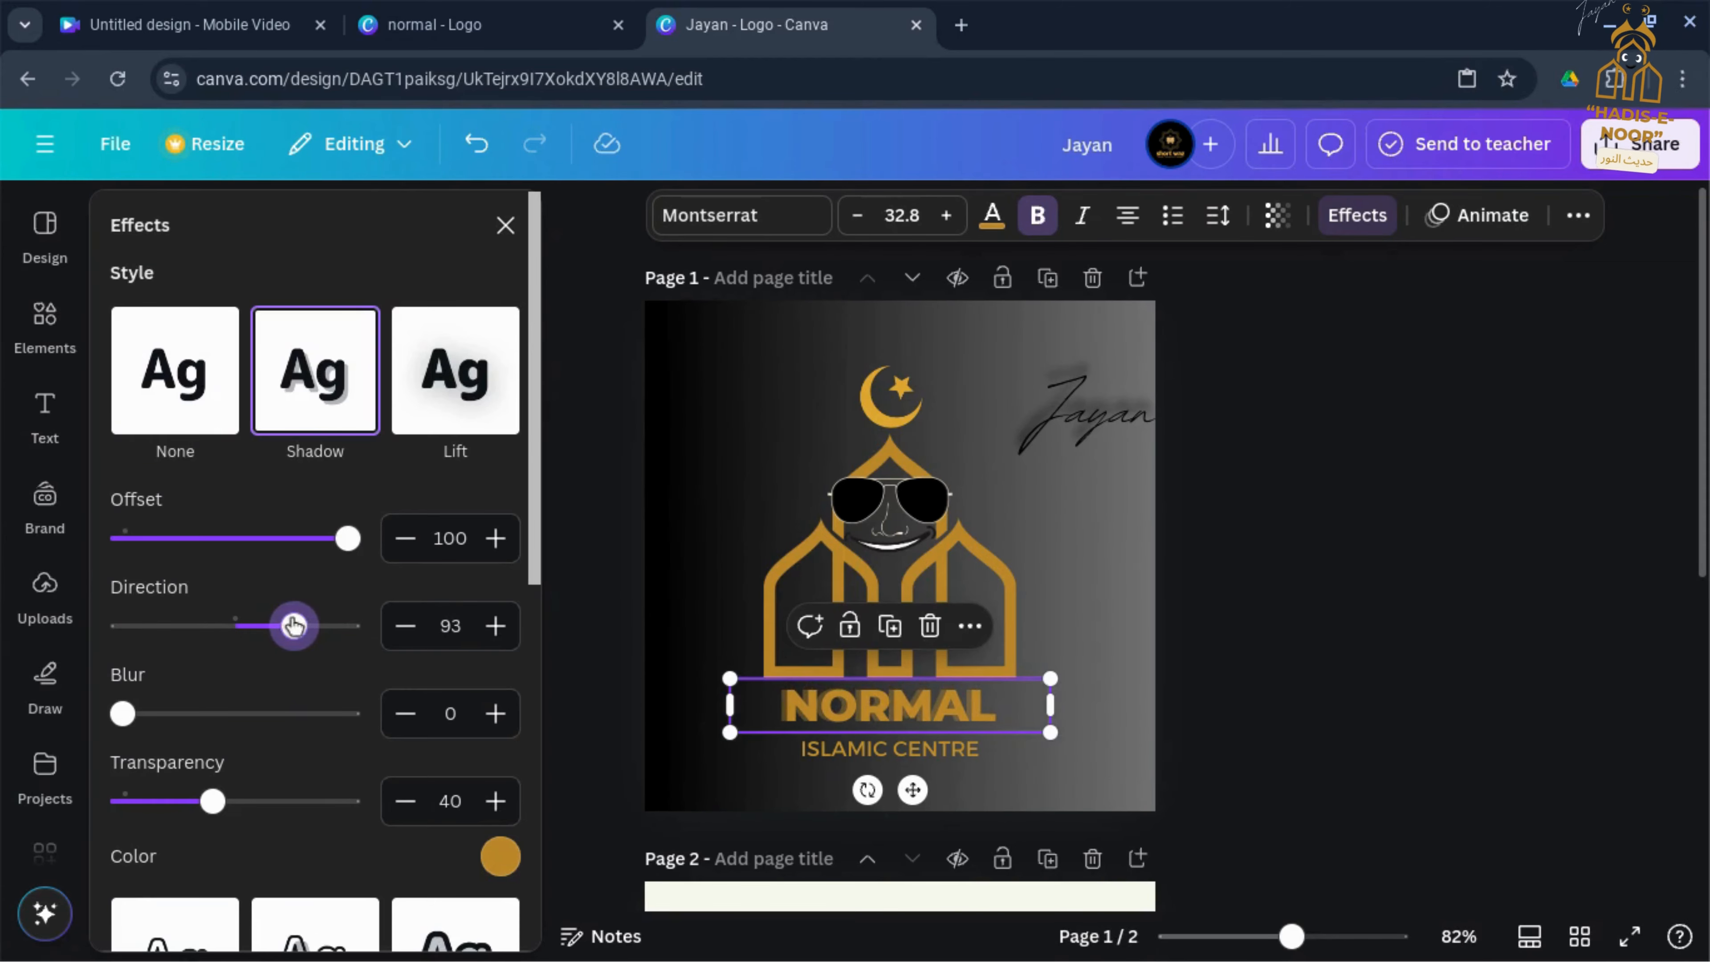
pyautogui.moveTo(122, 713); pyautogui.dragTo(332, 712)
pyautogui.moveTo(212, 801)
pyautogui.mouseDown()
pyautogui.moveTo(320, 798)
pyautogui.moveTo(126, 801)
pyautogui.moveTo(241, 806)
pyautogui.moveTo(223, 801)
pyautogui.mouseUp()
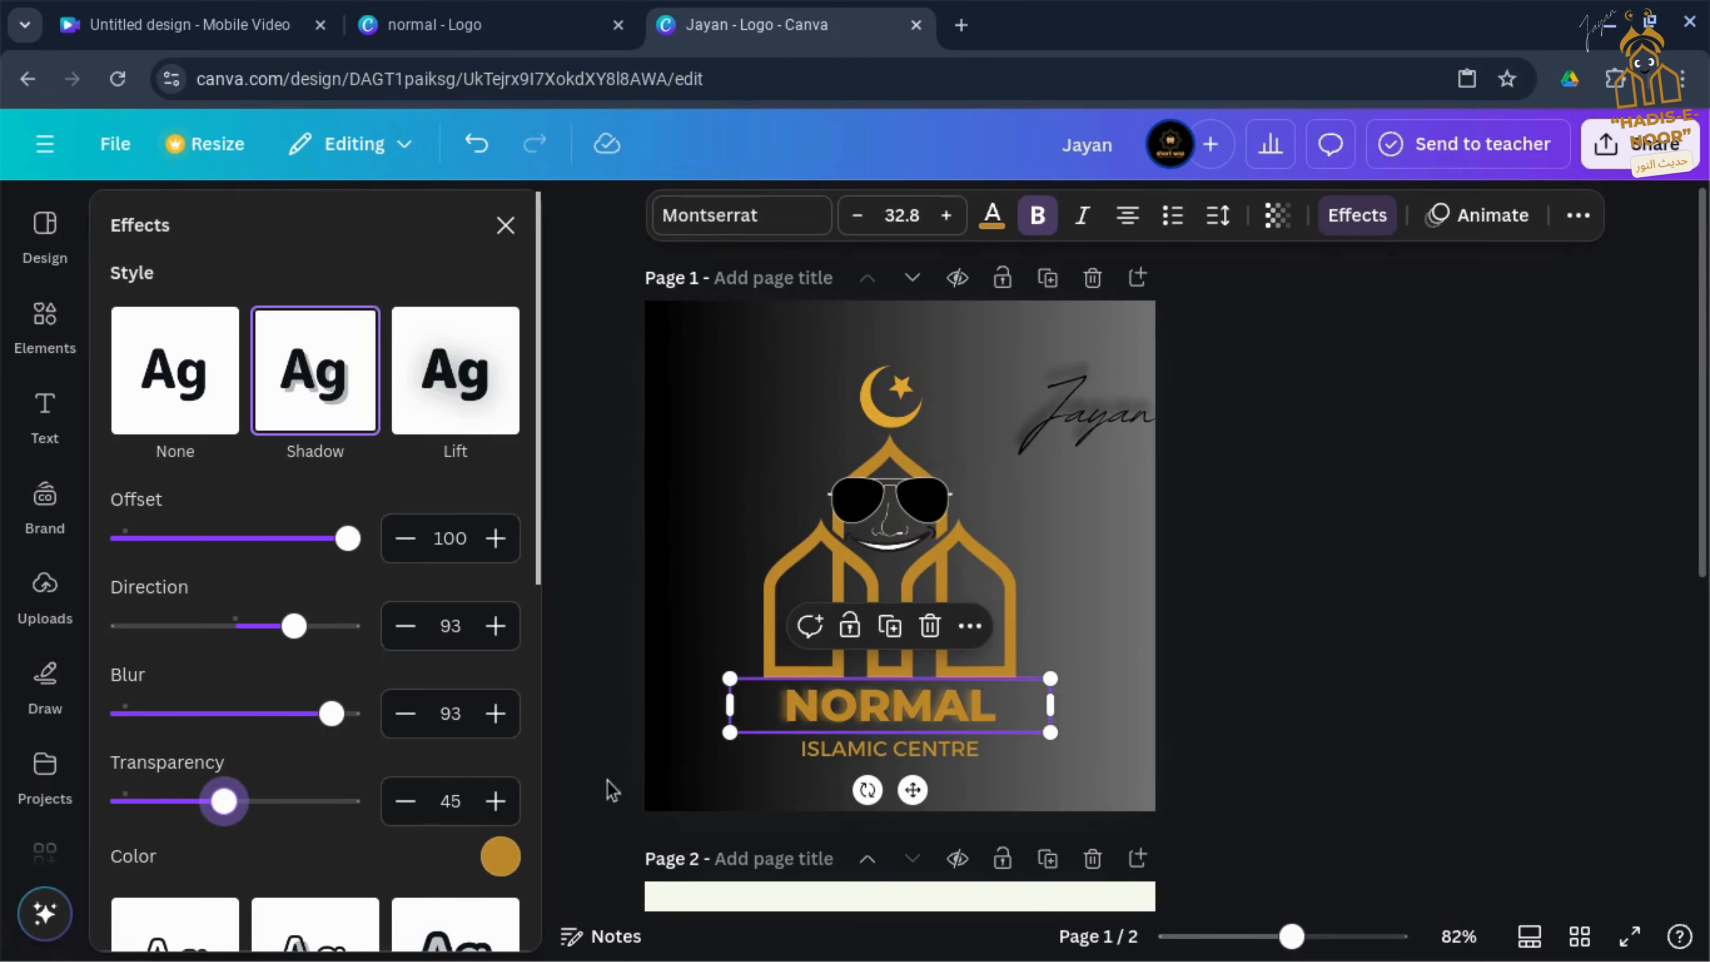
pyautogui.click(565, 786)
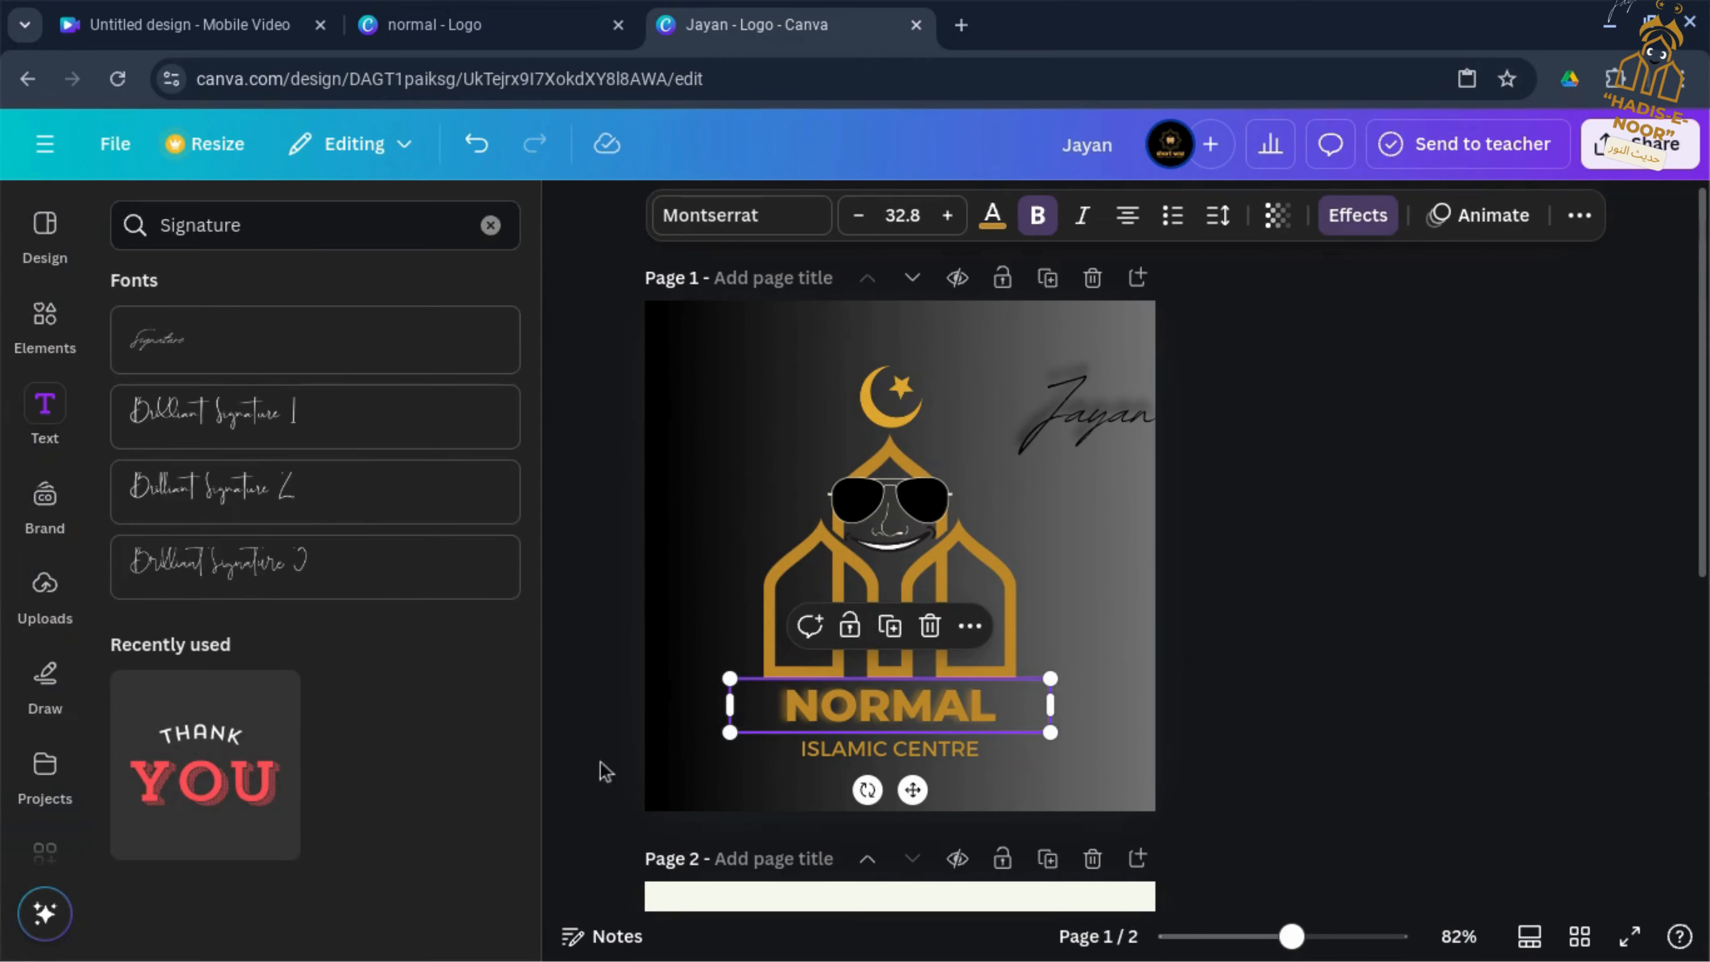
# Step: Recolor the mosque outline and the crescent with star above it to light gray #a6a6a6
pyautogui.click(805, 590)
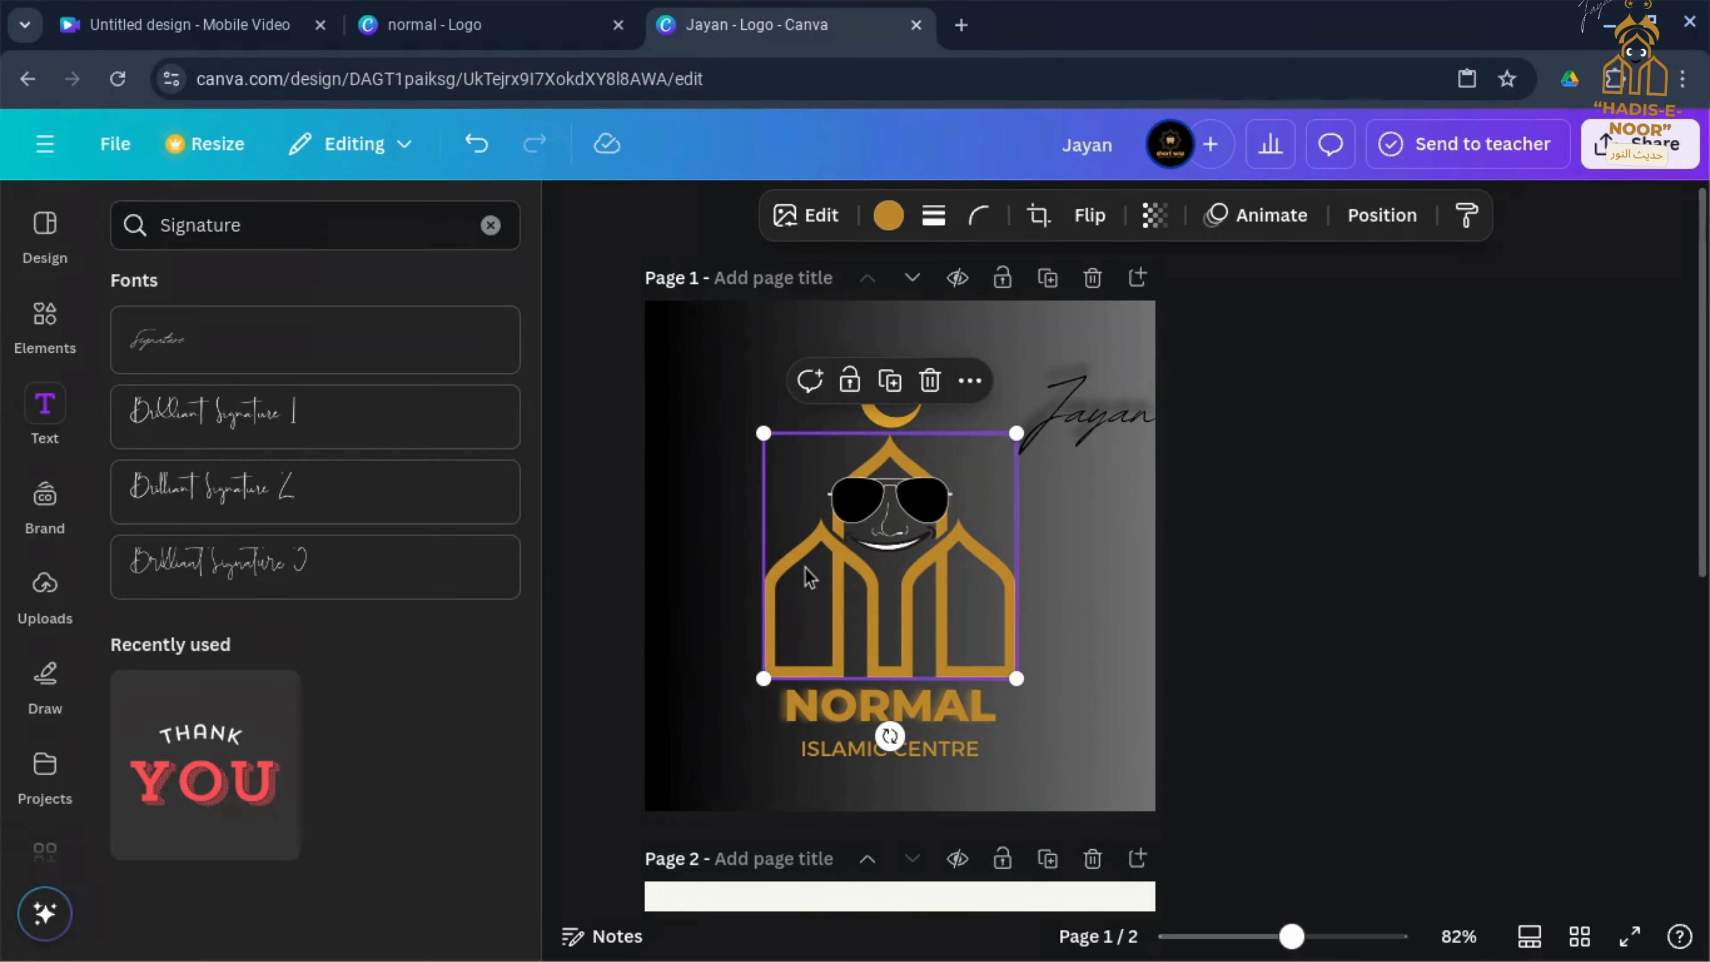
pyautogui.click(896, 227)
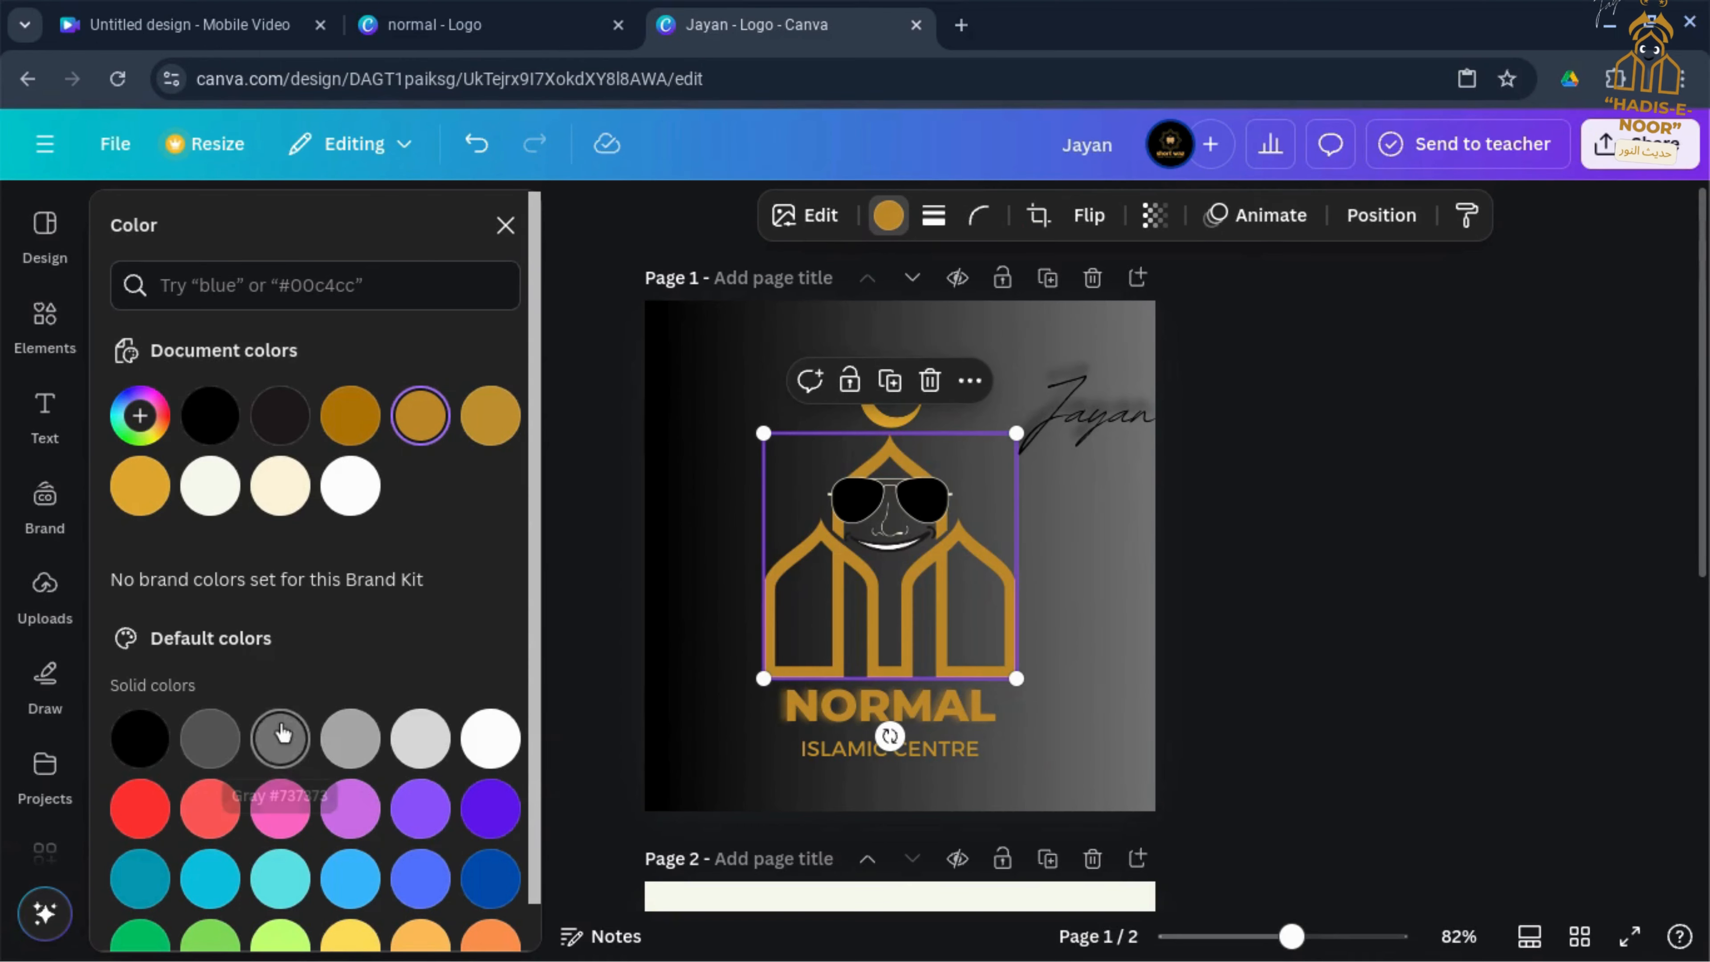
pyautogui.click(357, 736)
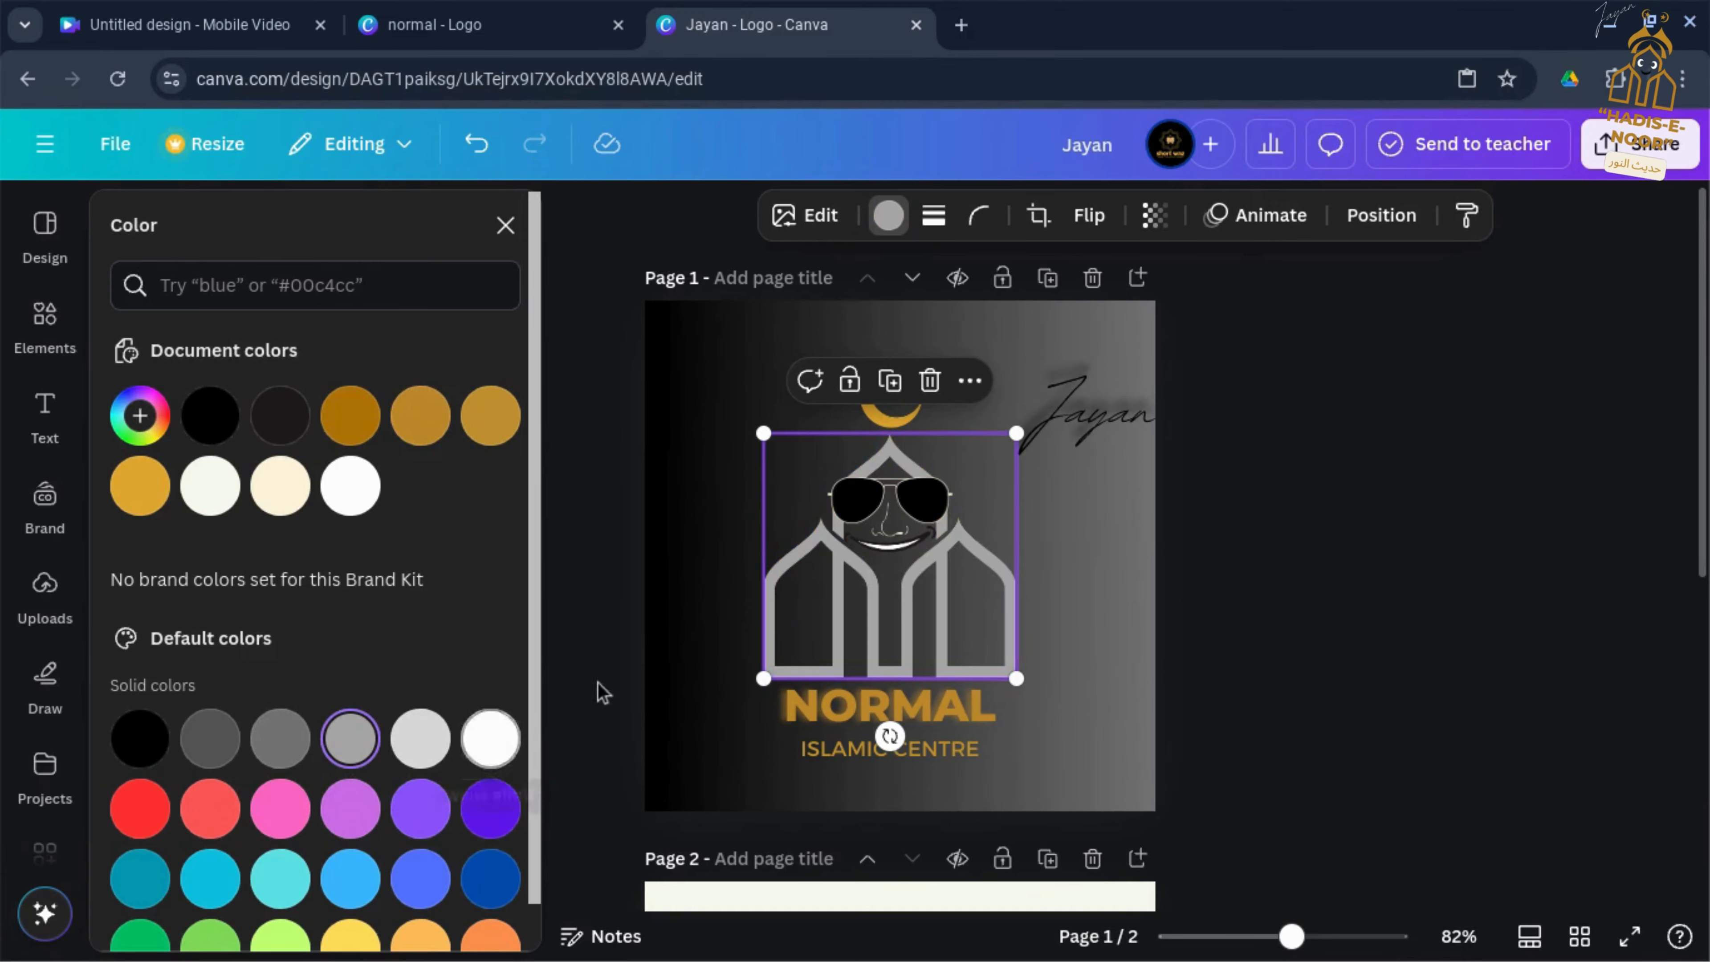
pyautogui.click(655, 613)
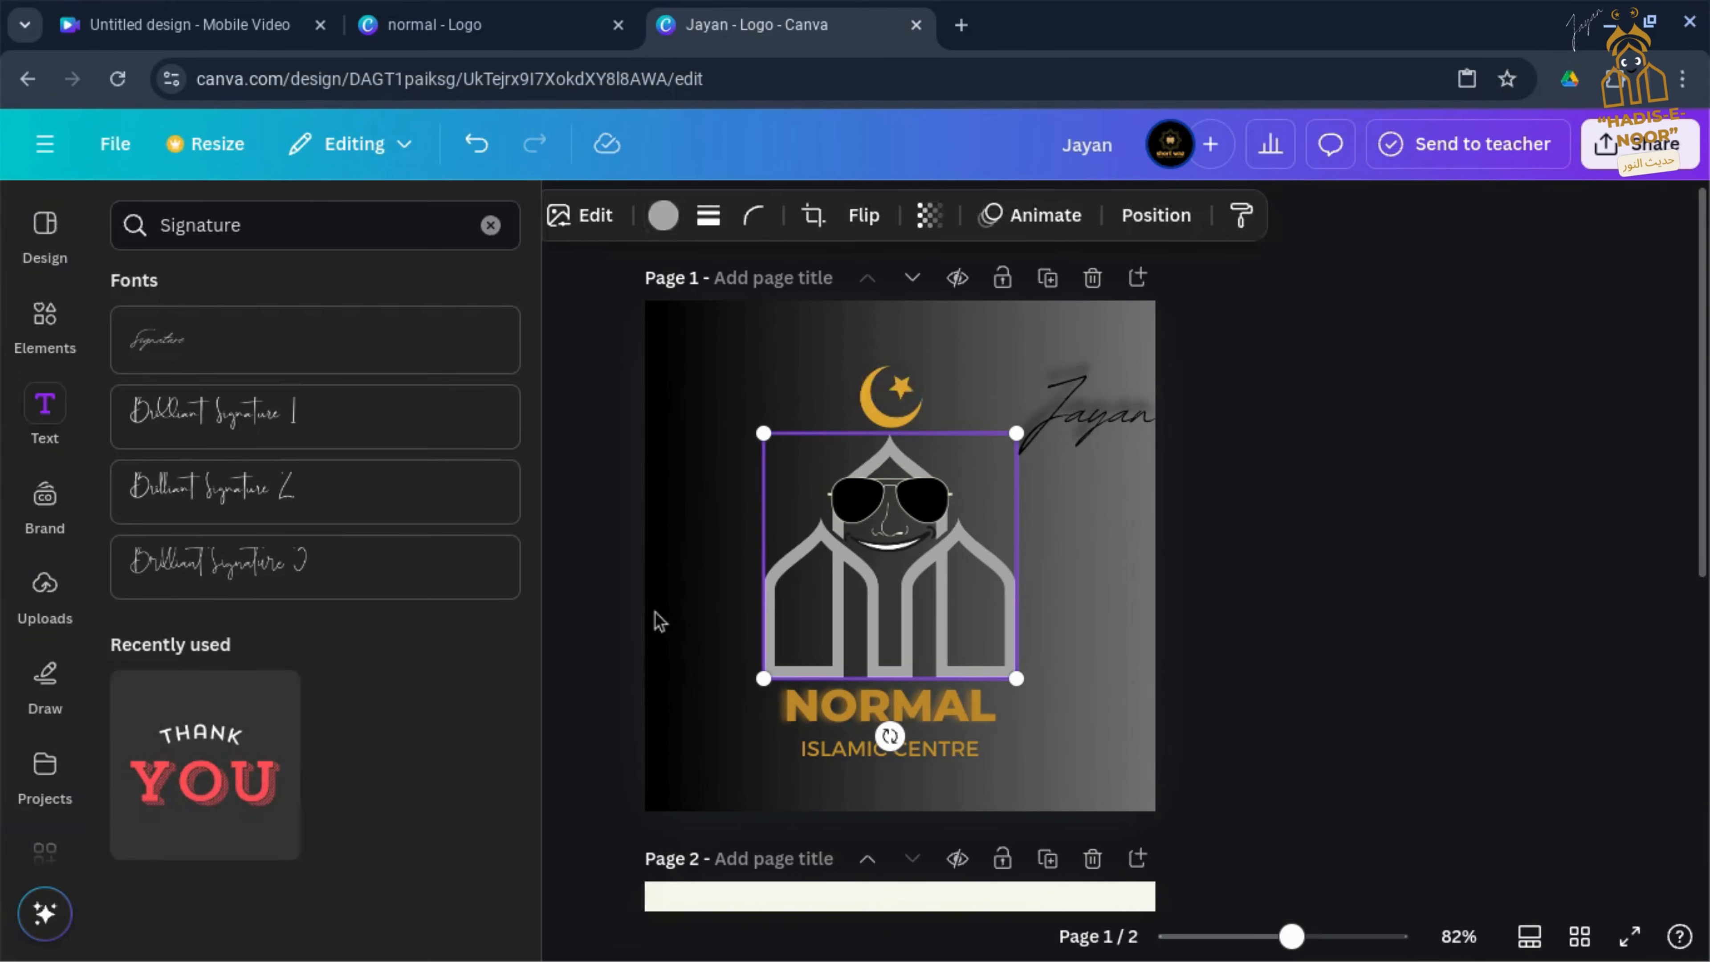
pyautogui.click(880, 415)
pyautogui.click(889, 215)
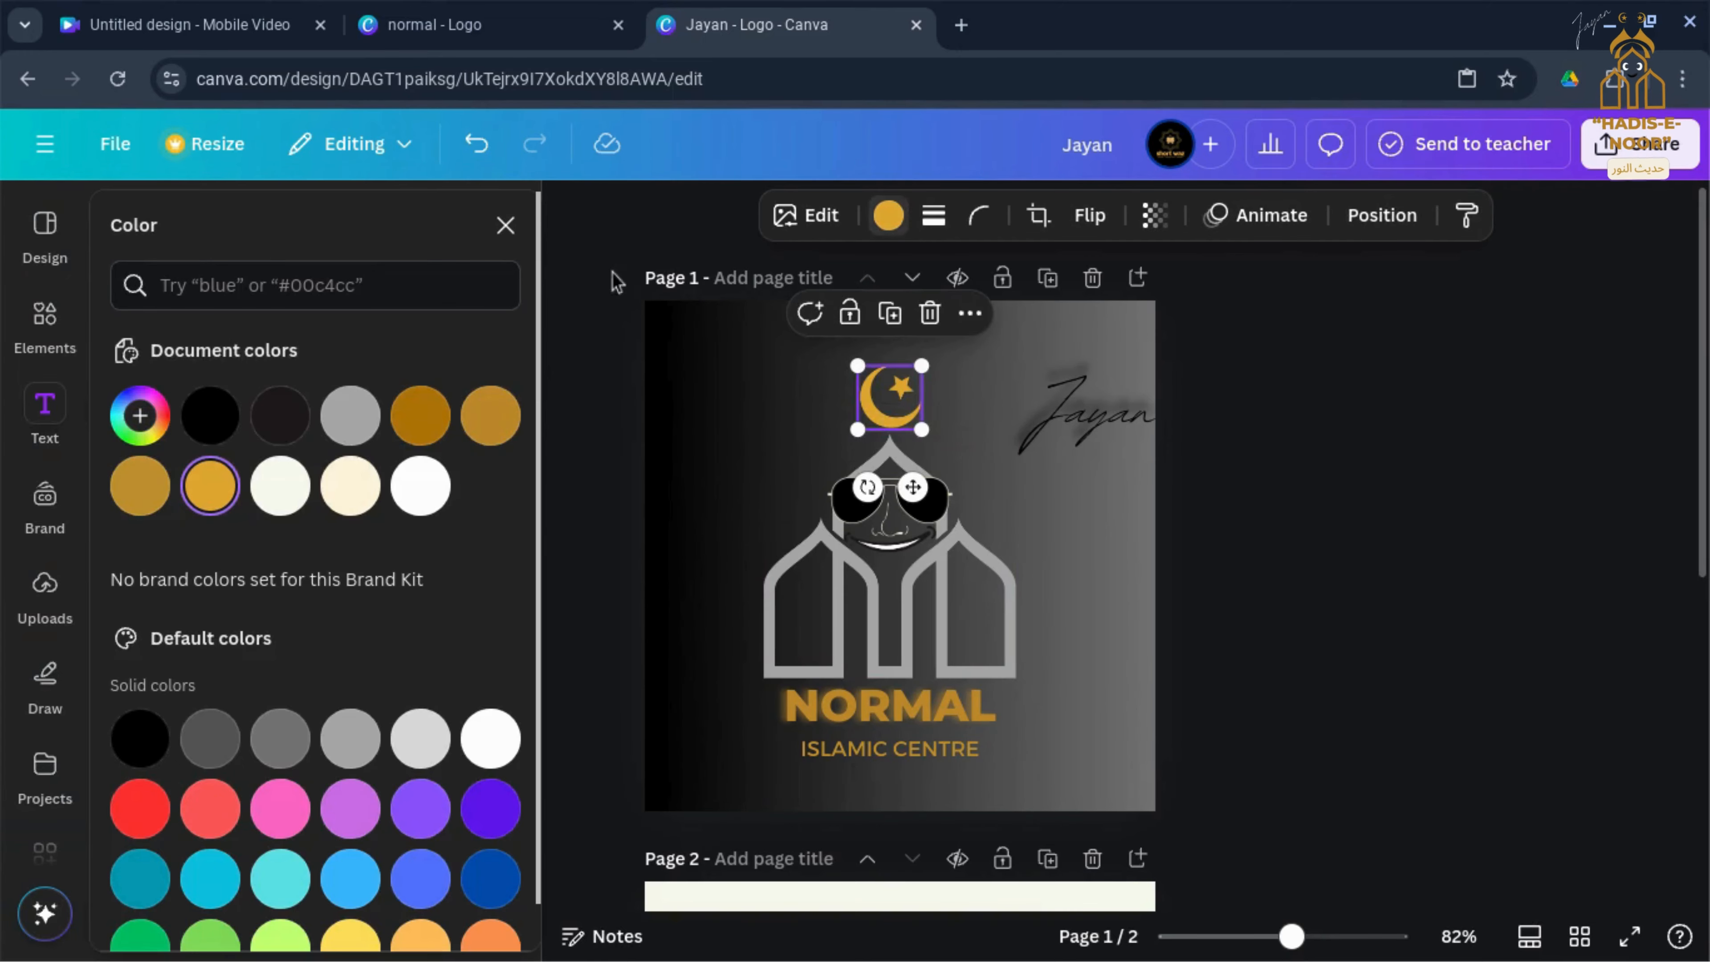
pyautogui.click(347, 419)
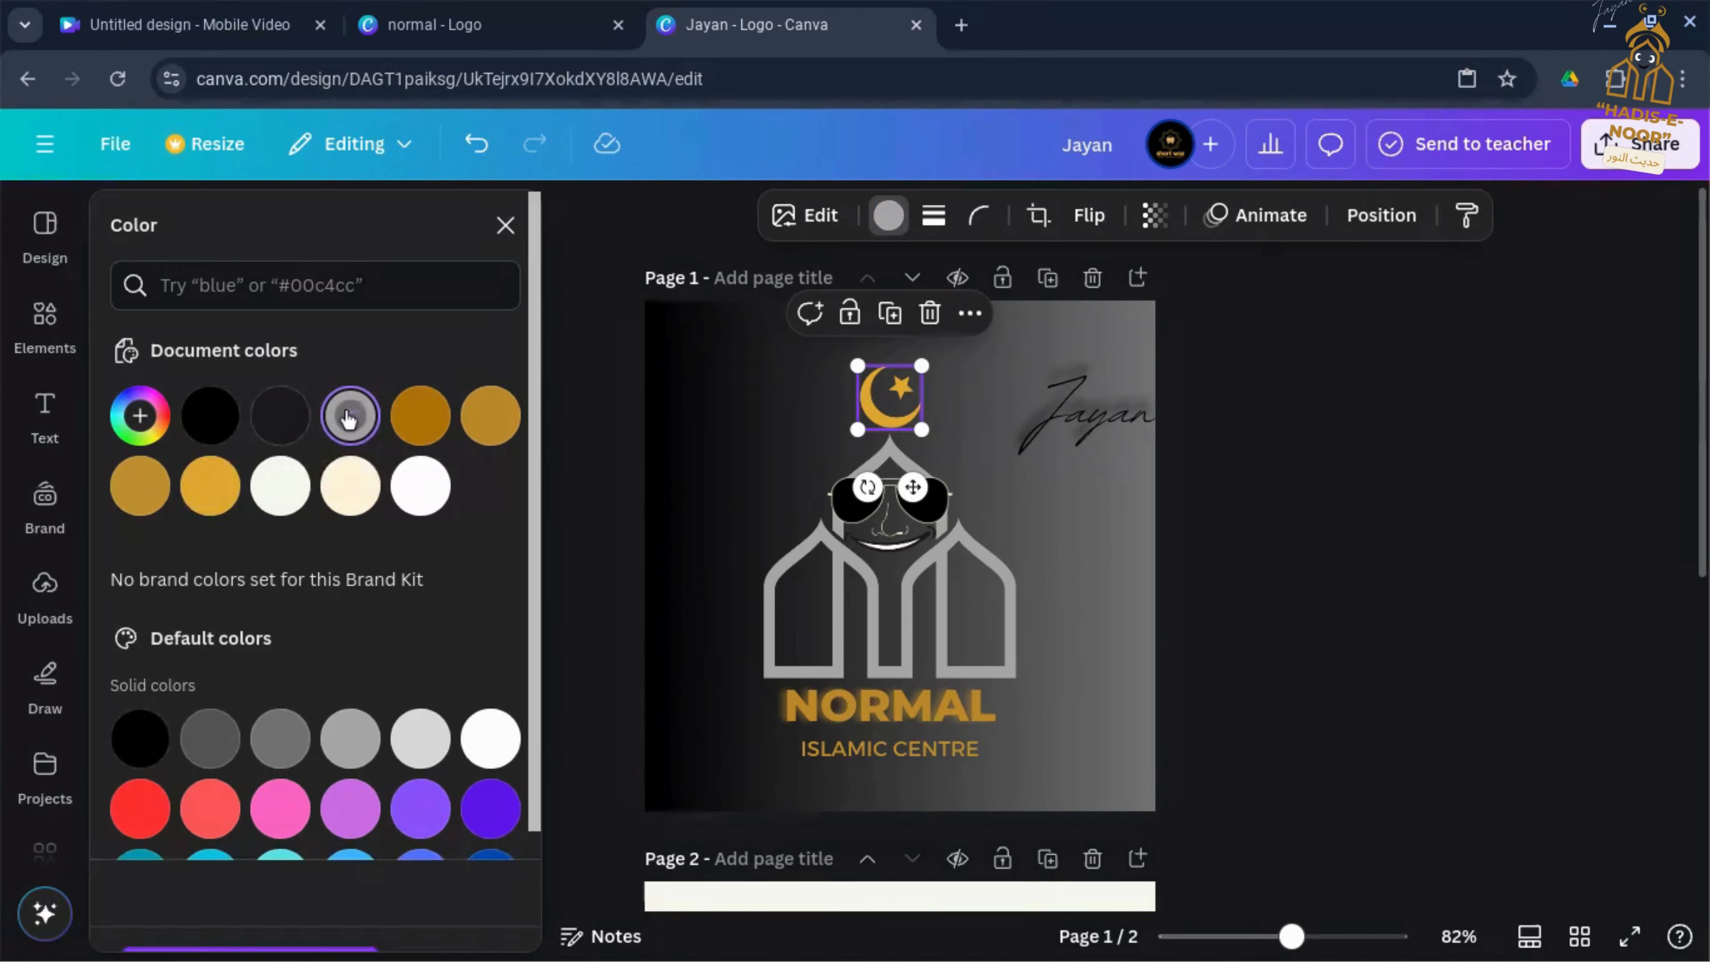
# Step: Change the text color of "NORMAL" and "ISLAMIC CENTRE" to the same gray, #a6a6a6
pyautogui.click(914, 721)
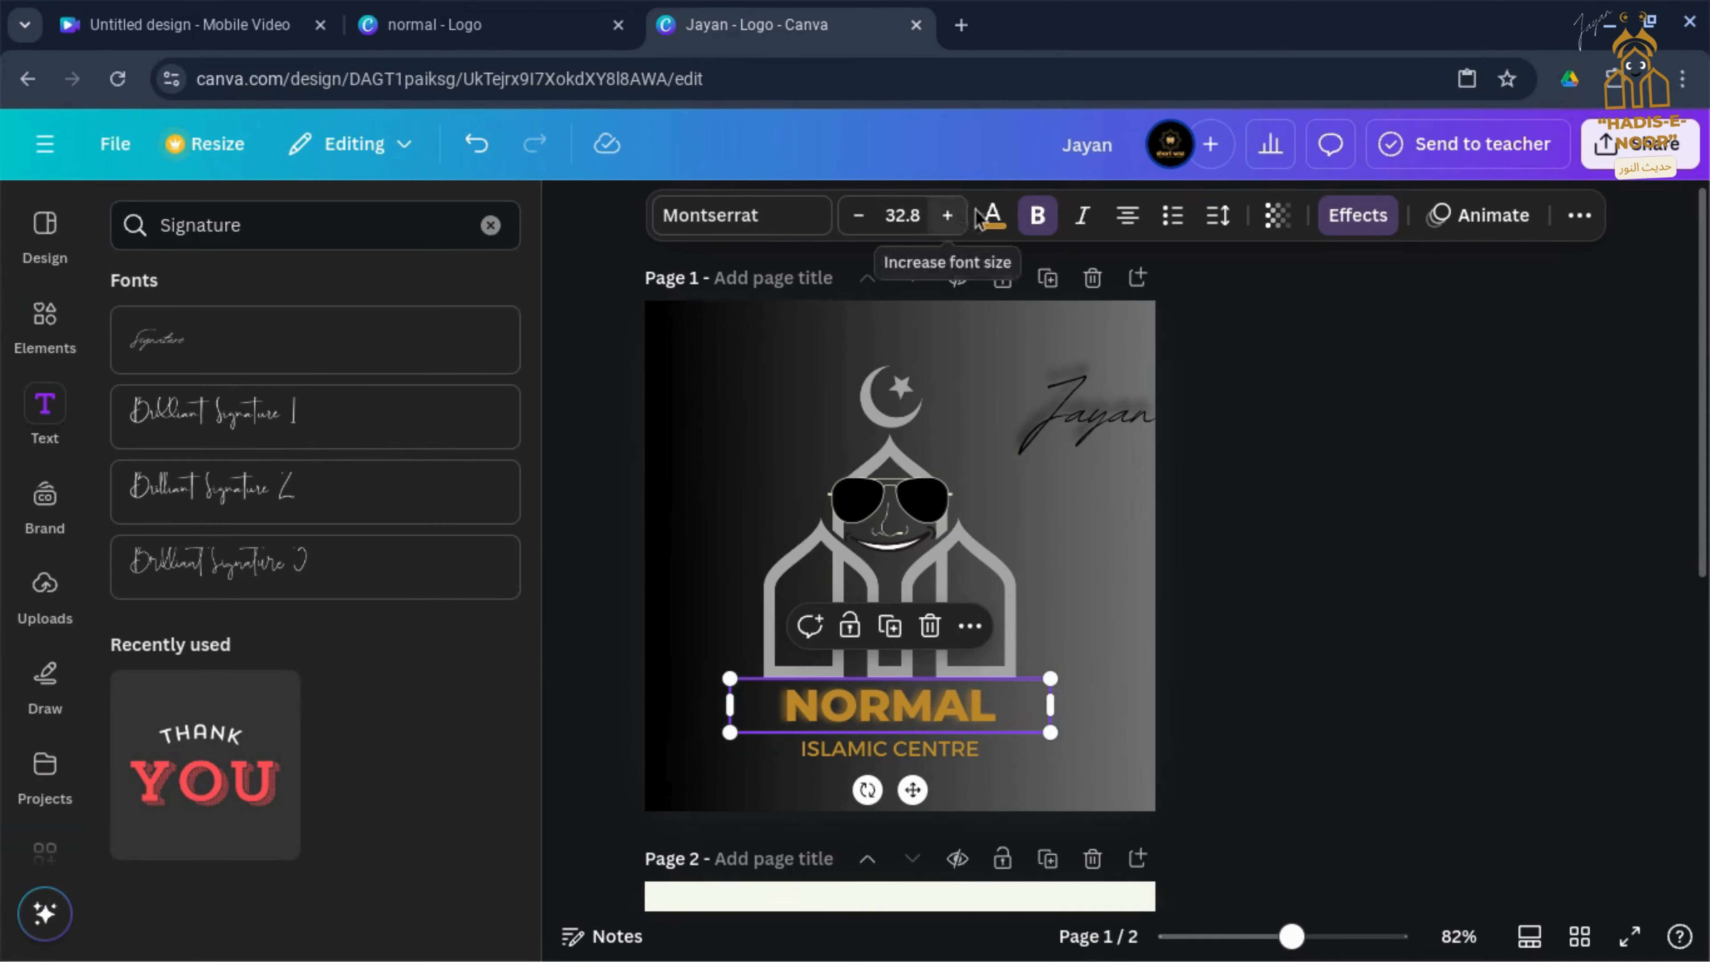
pyautogui.click(992, 217)
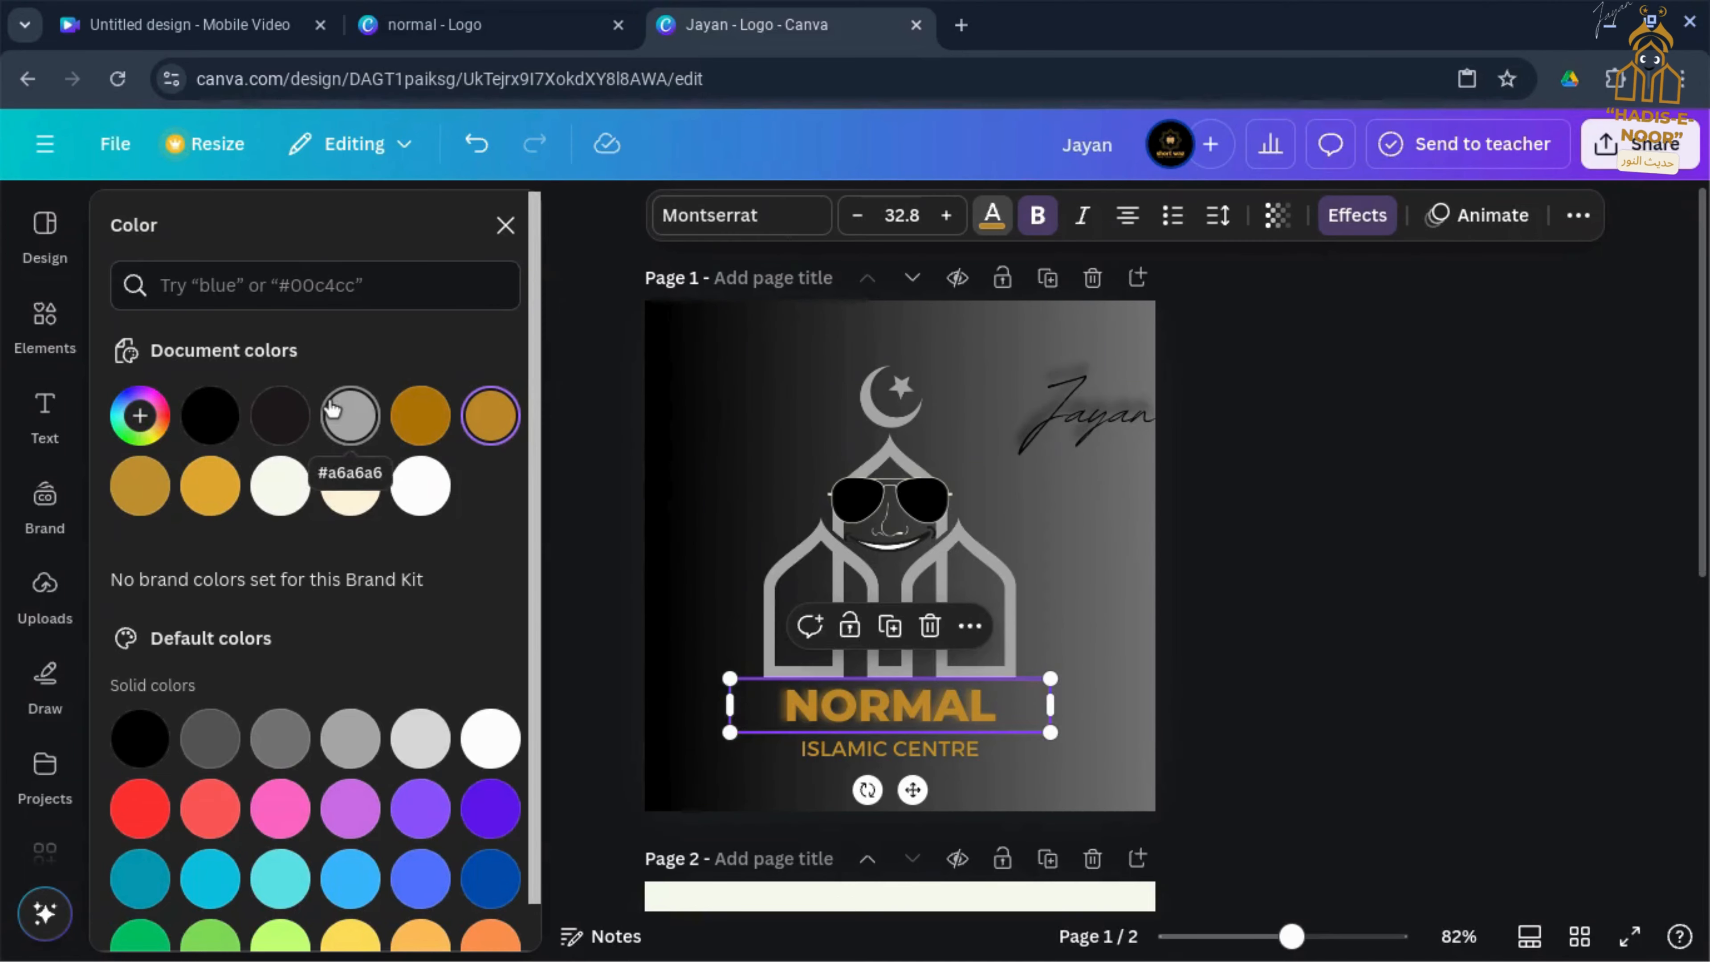
pyautogui.click(350, 416)
pyautogui.click(820, 749)
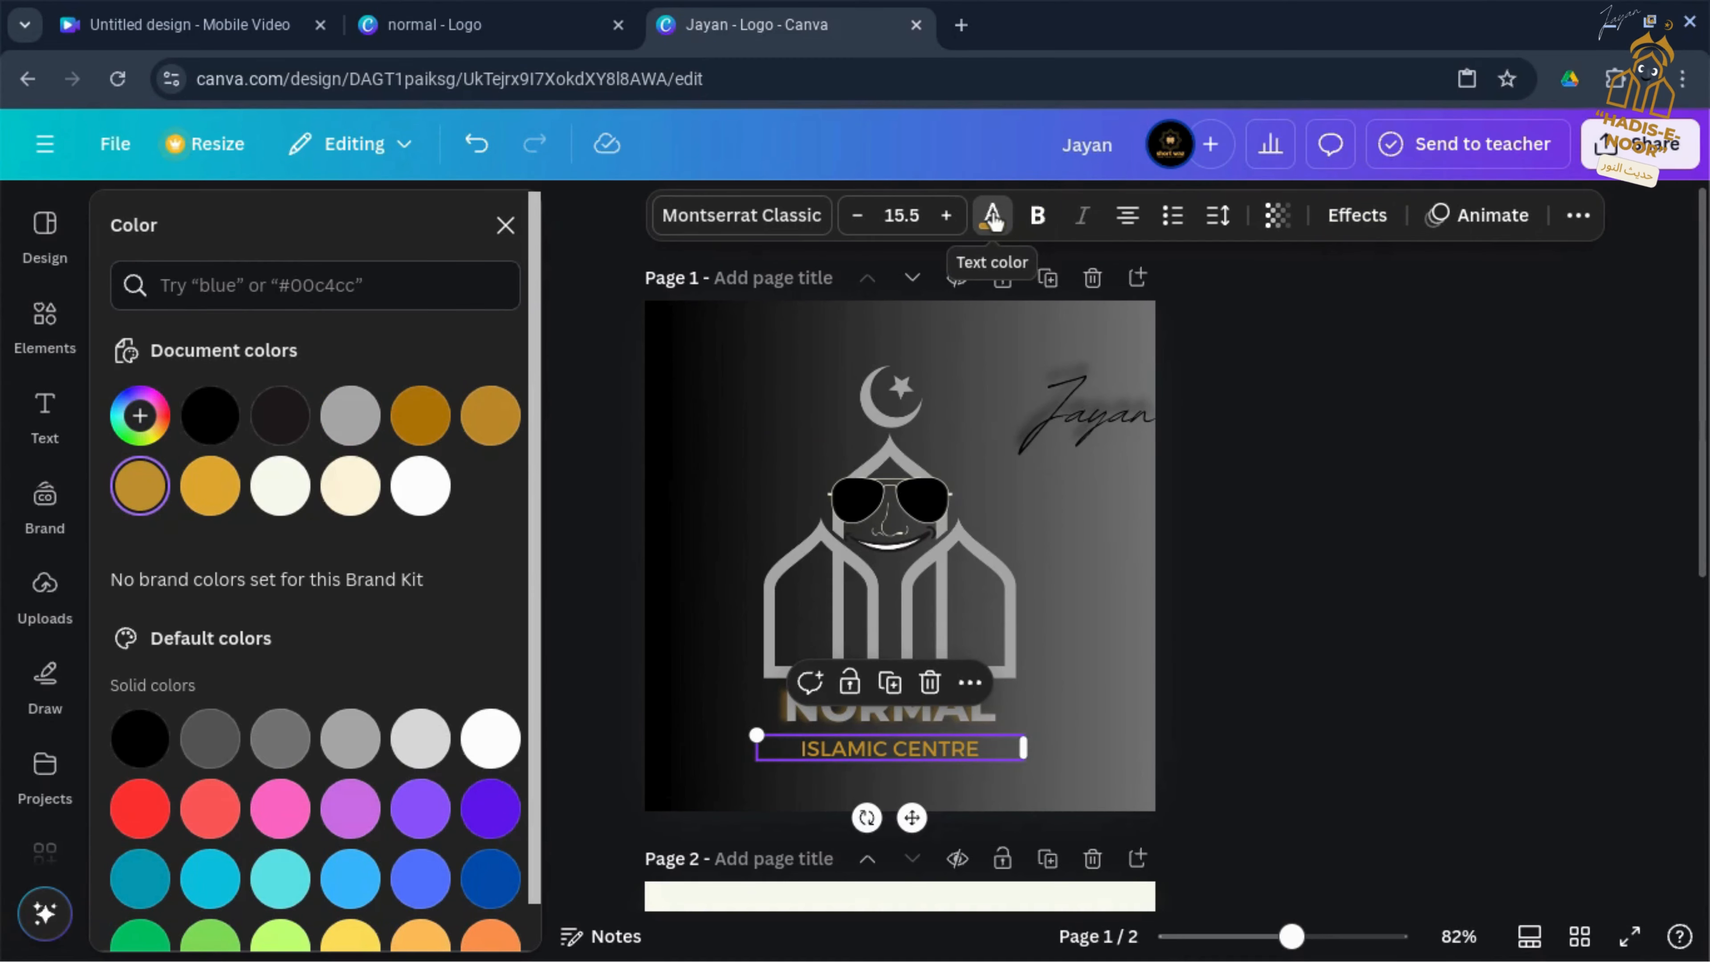
pyautogui.click(350, 415)
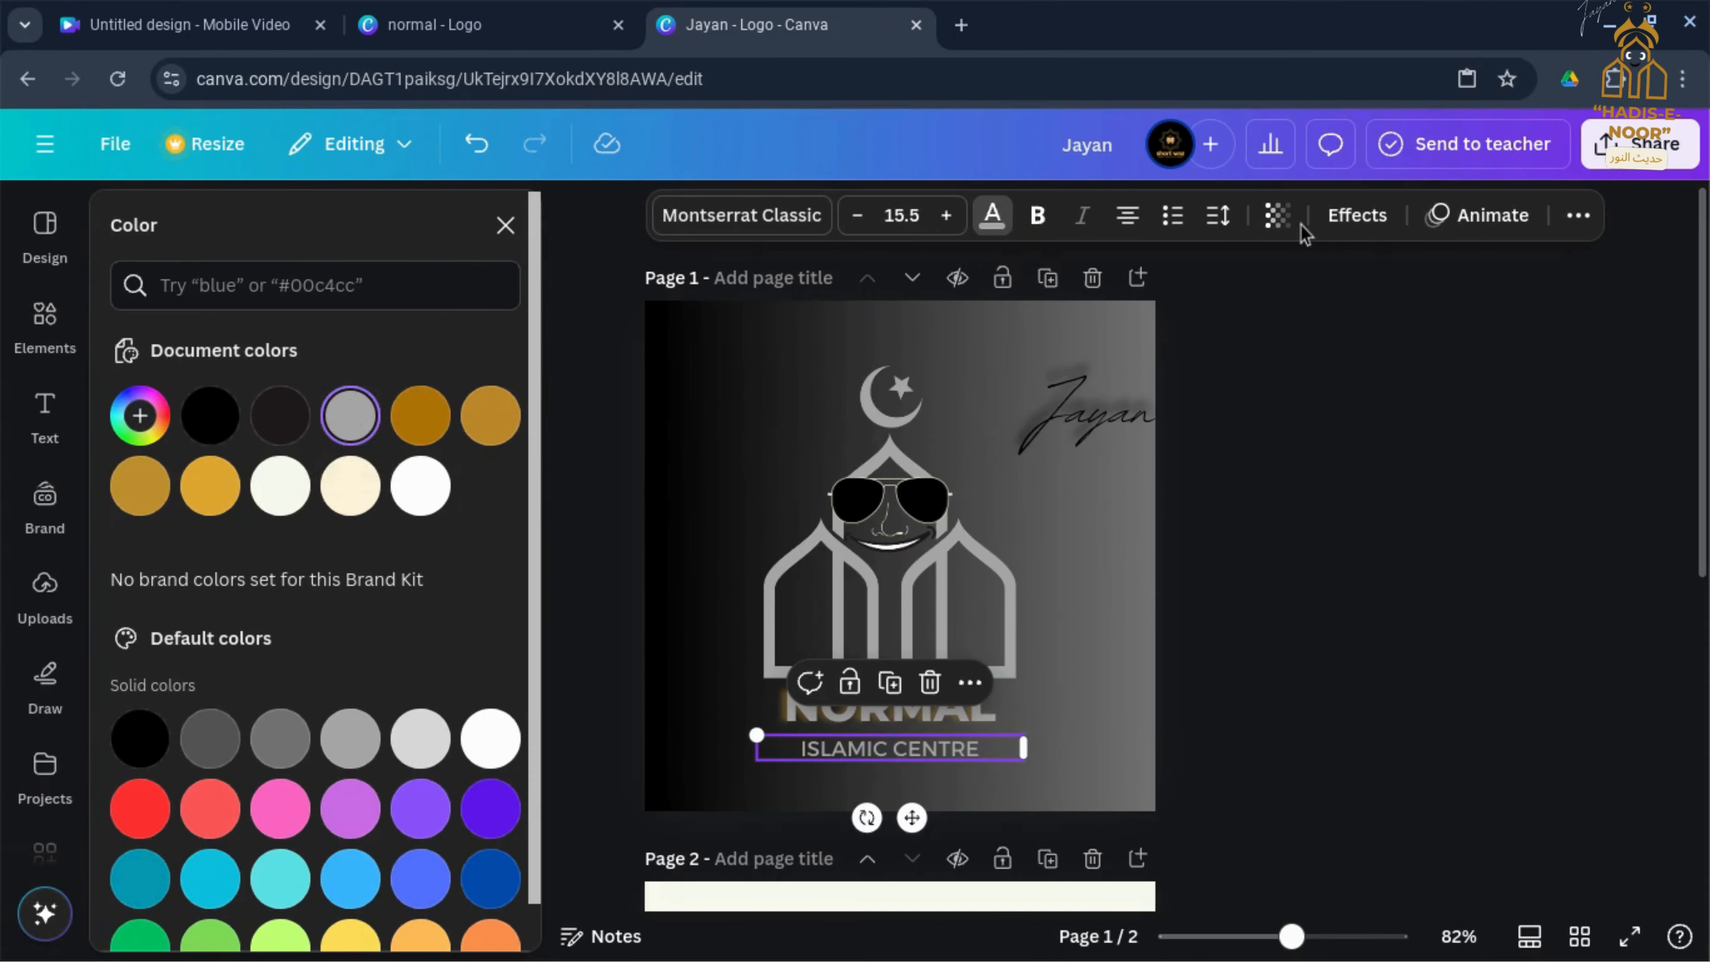
# Step: Apply a Shadow effect to "ISLAMIC CENTRE" with offset 100, direction 51, blur 91 and transparency 85, and deselect the text
pyautogui.click(1357, 216)
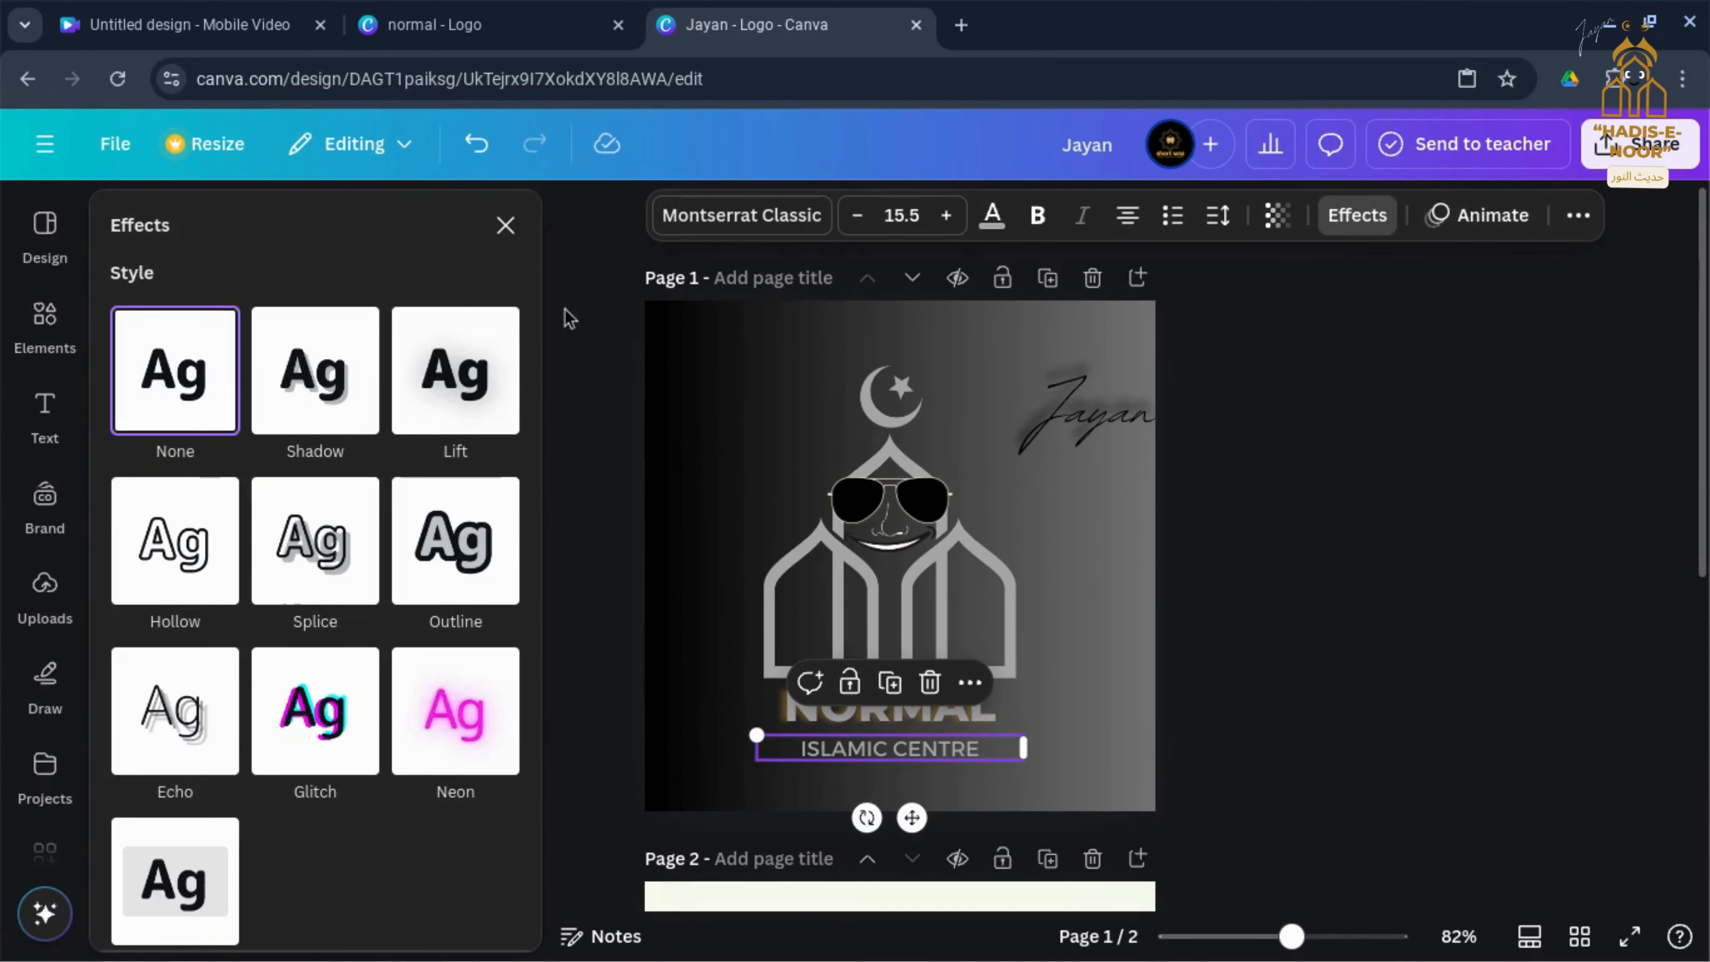
pyautogui.click(315, 370)
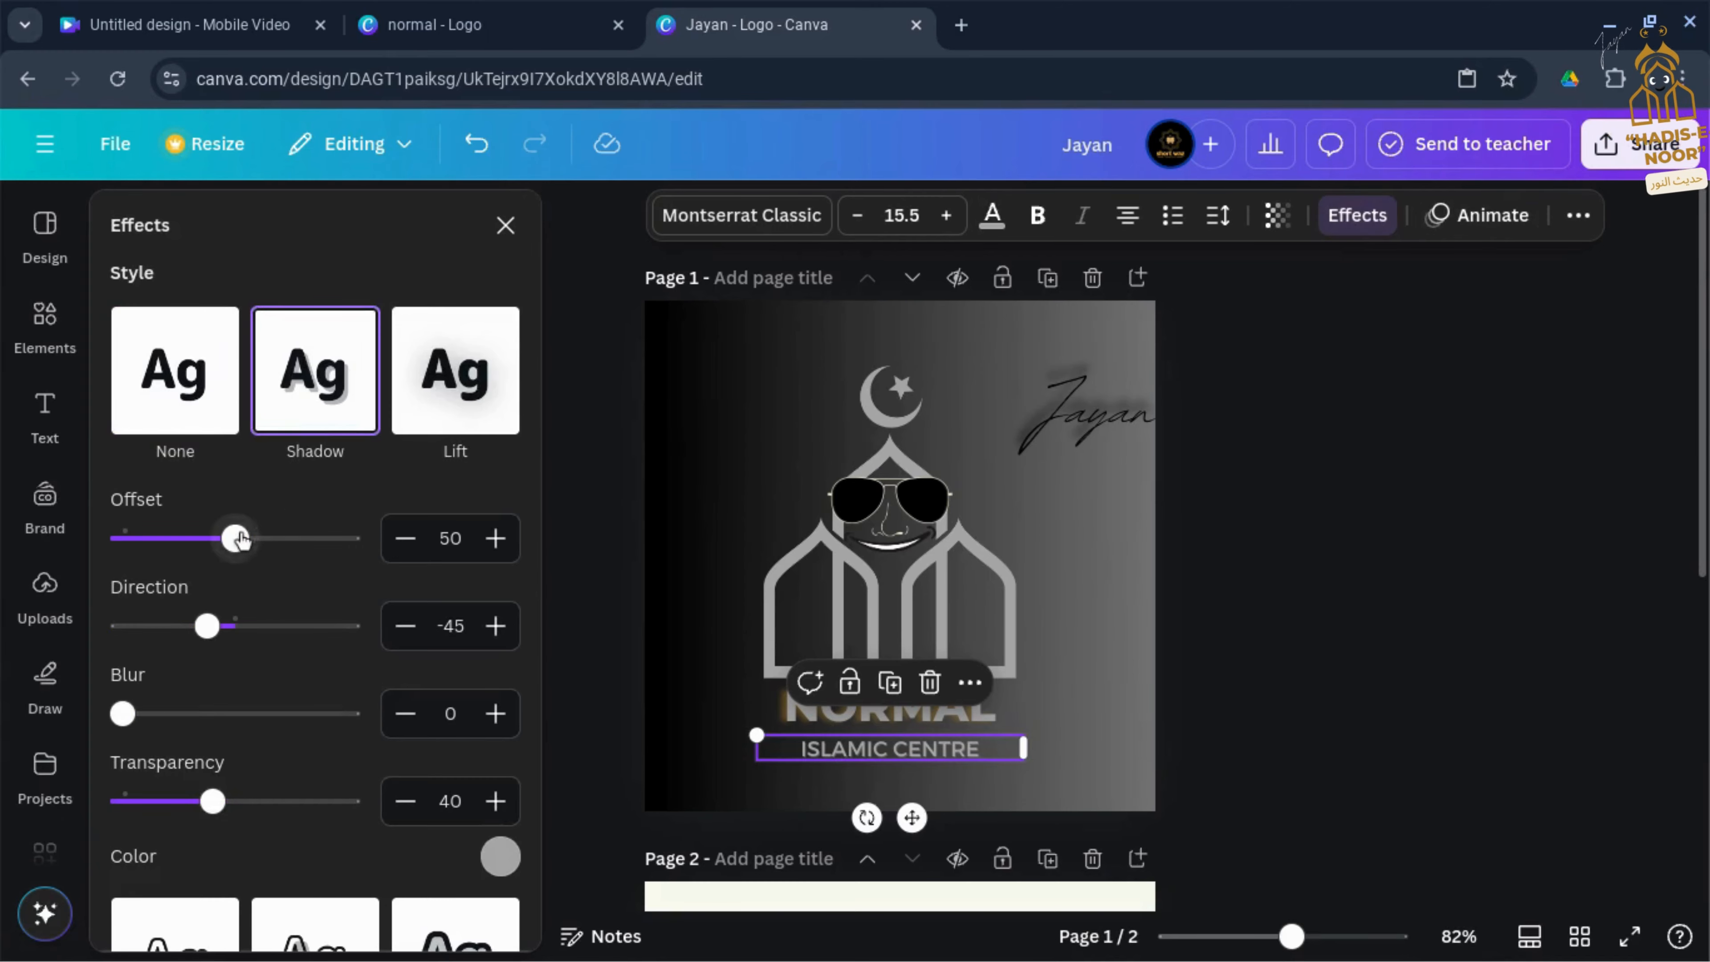
pyautogui.moveTo(236, 538); pyautogui.dragTo(350, 539)
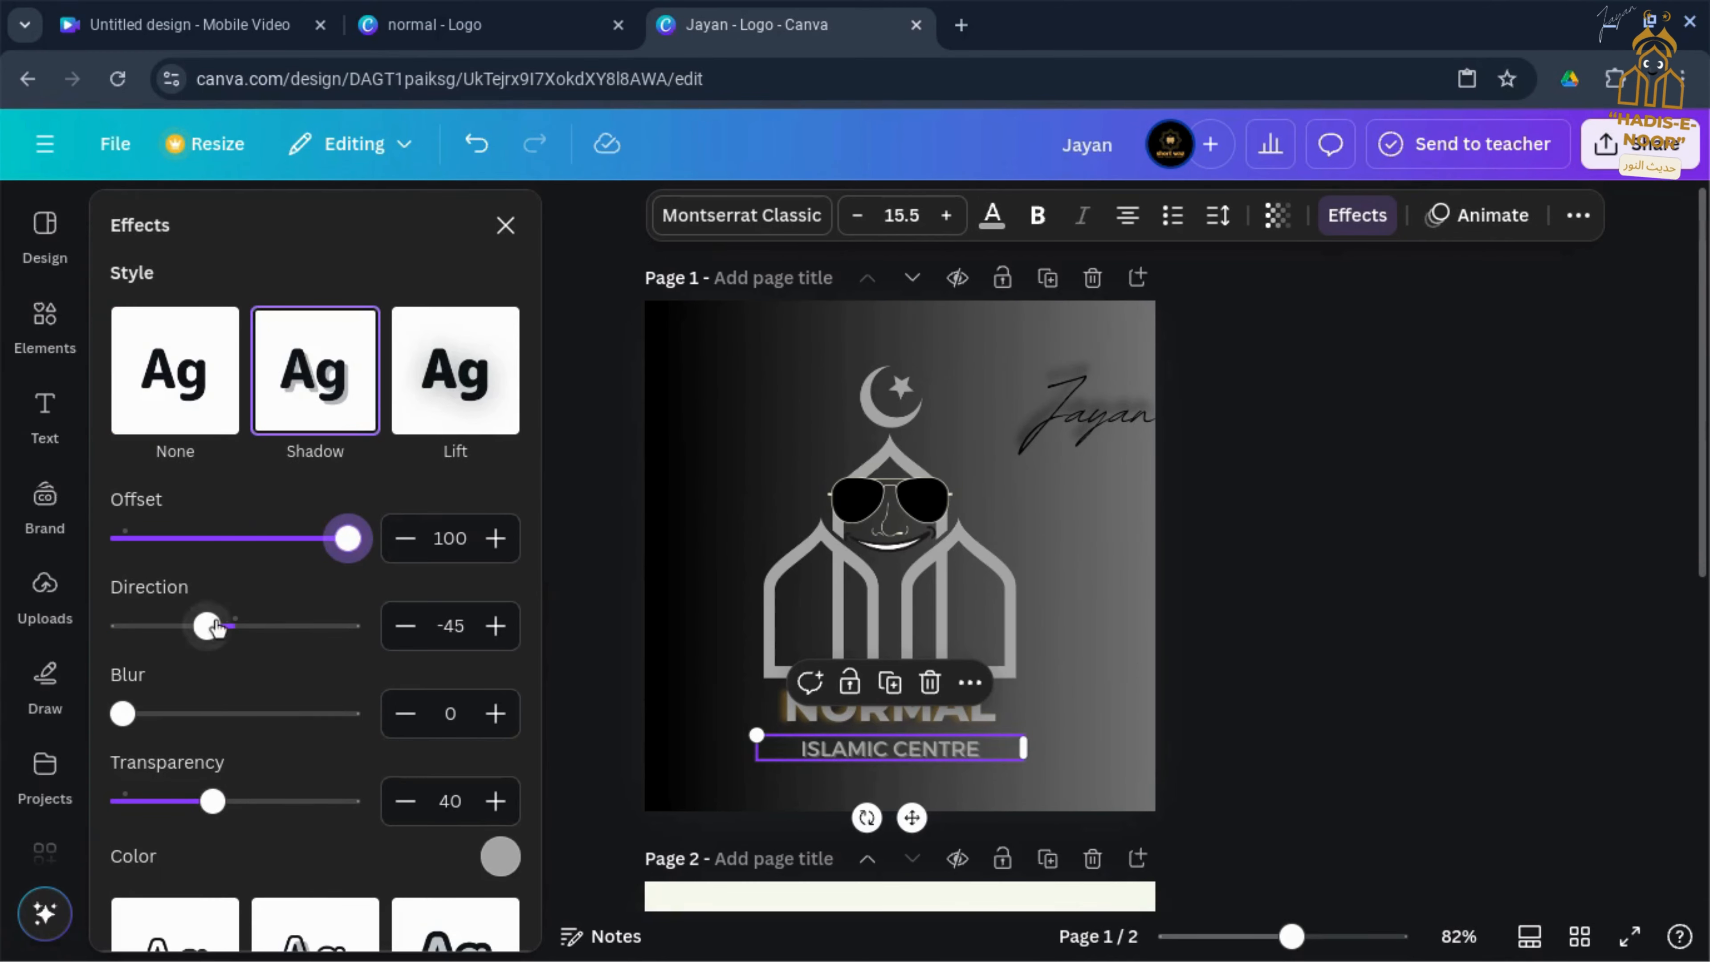
pyautogui.moveTo(215, 626); pyautogui.dragTo(267, 626)
pyautogui.moveTo(121, 714); pyautogui.dragTo(328, 714)
pyautogui.moveTo(212, 800); pyautogui.dragTo(315, 802)
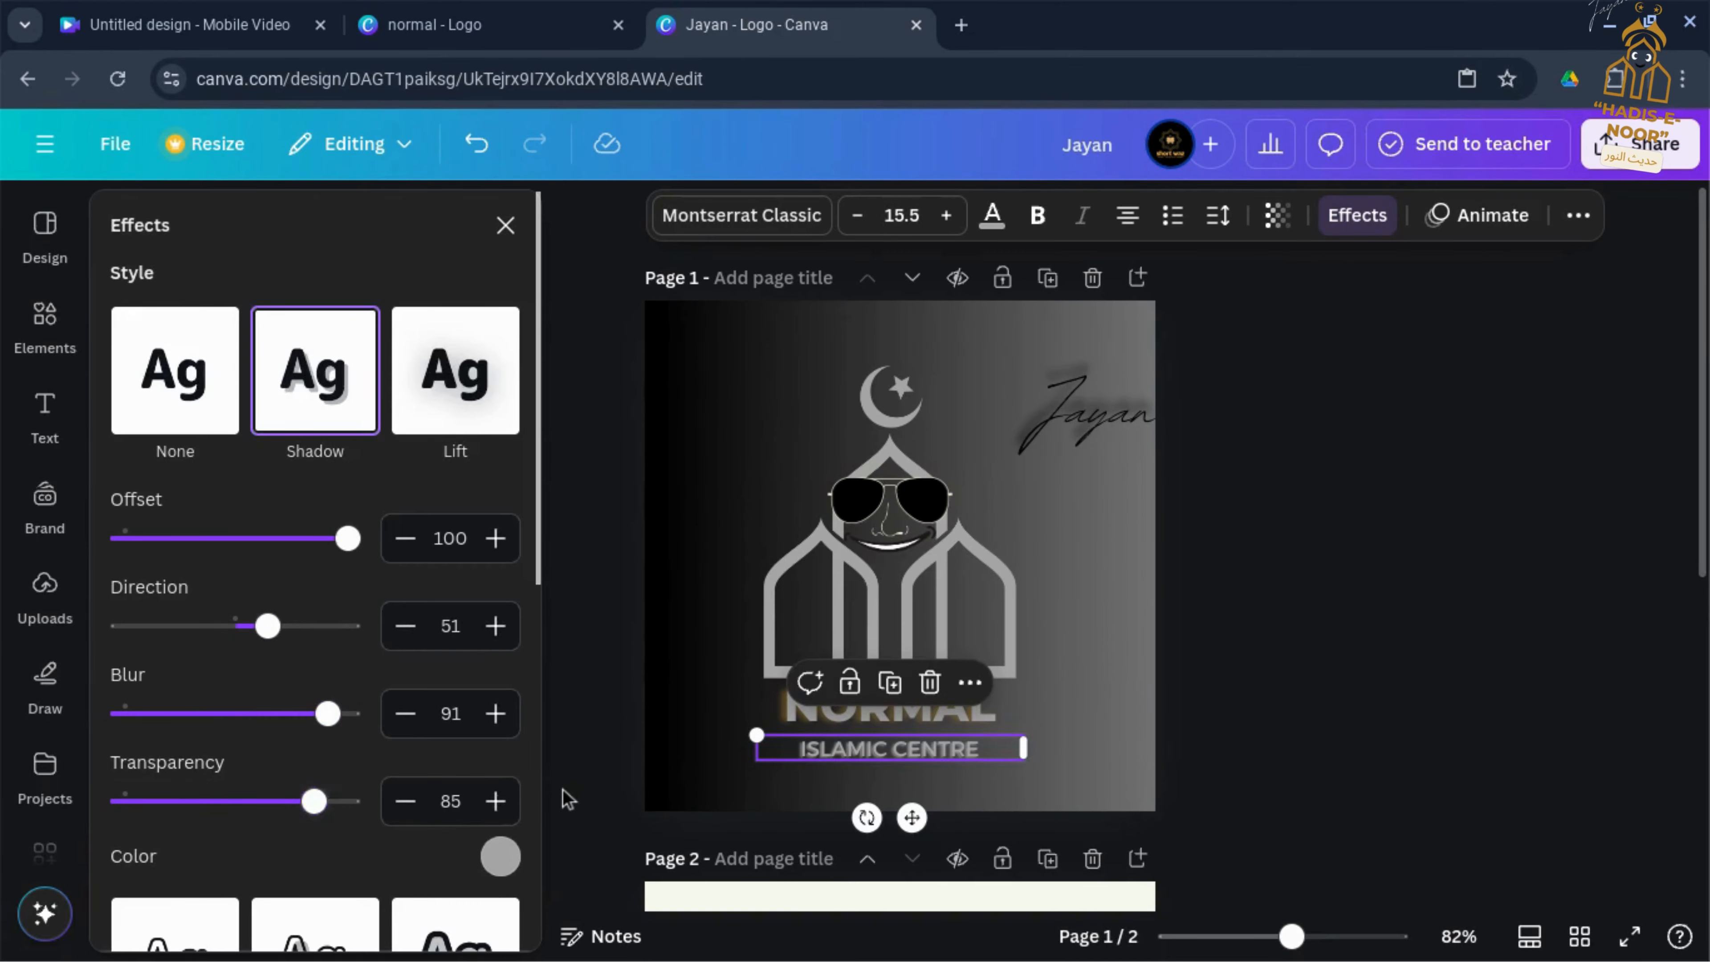
pyautogui.click(563, 790)
pyautogui.click(567, 798)
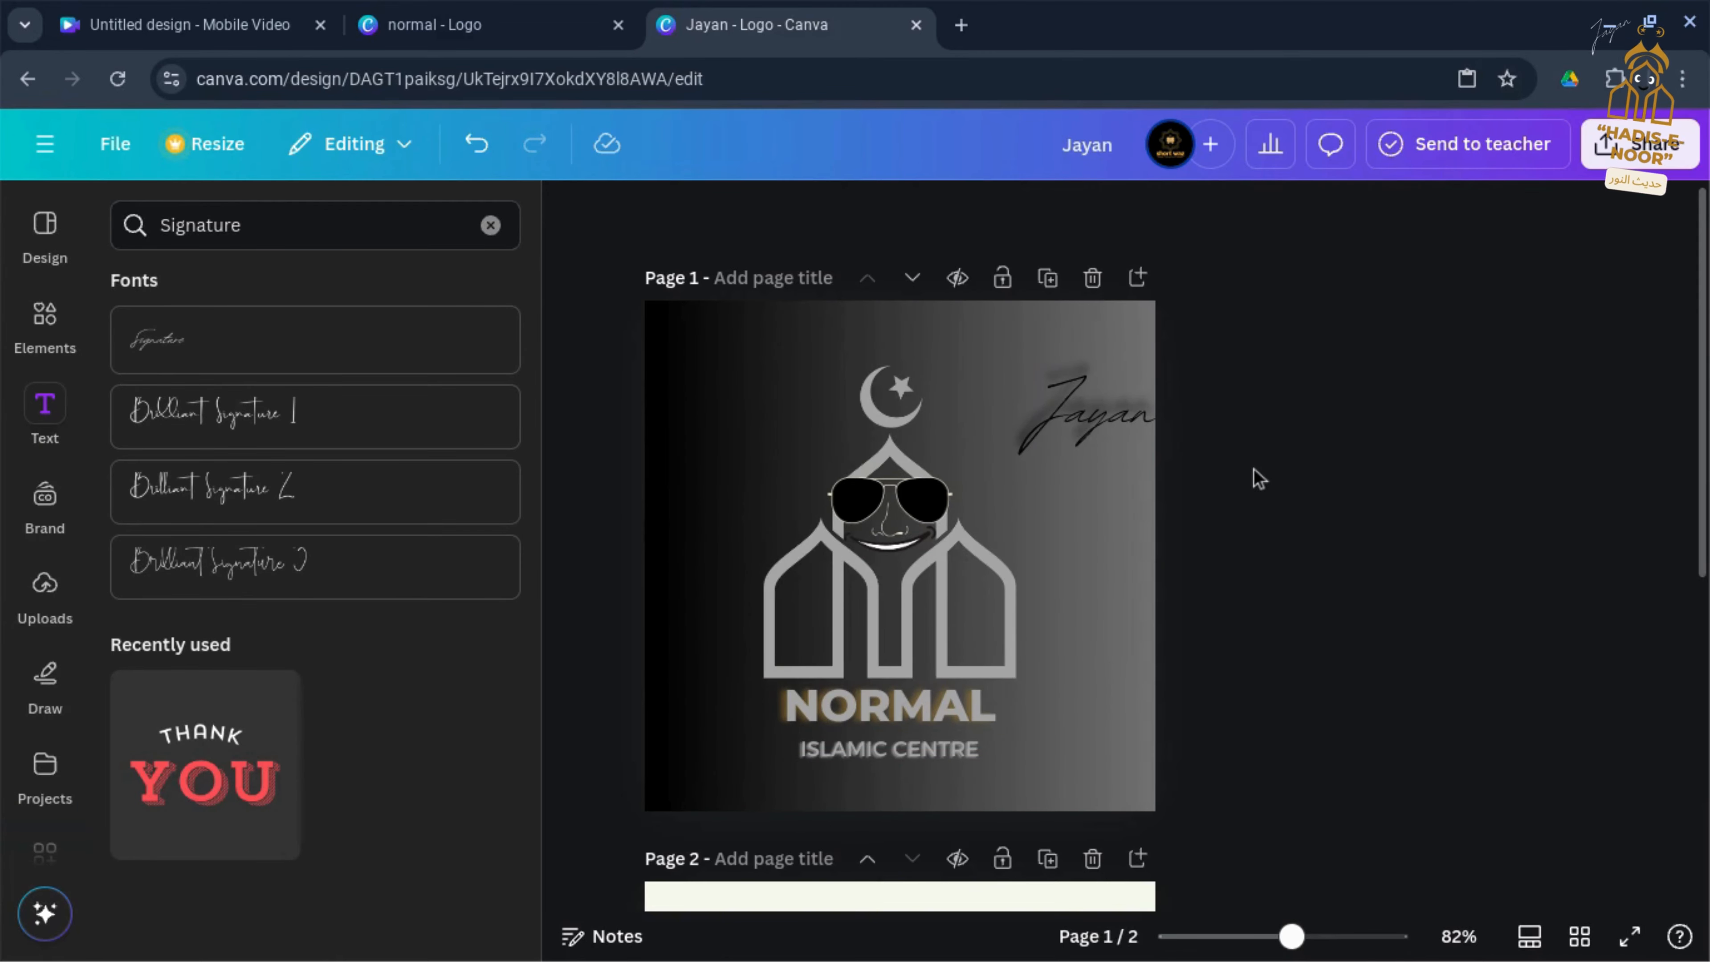
# Step: Compare the finished logo with the reference design "normal", and return to the working design
pyautogui.click(489, 24)
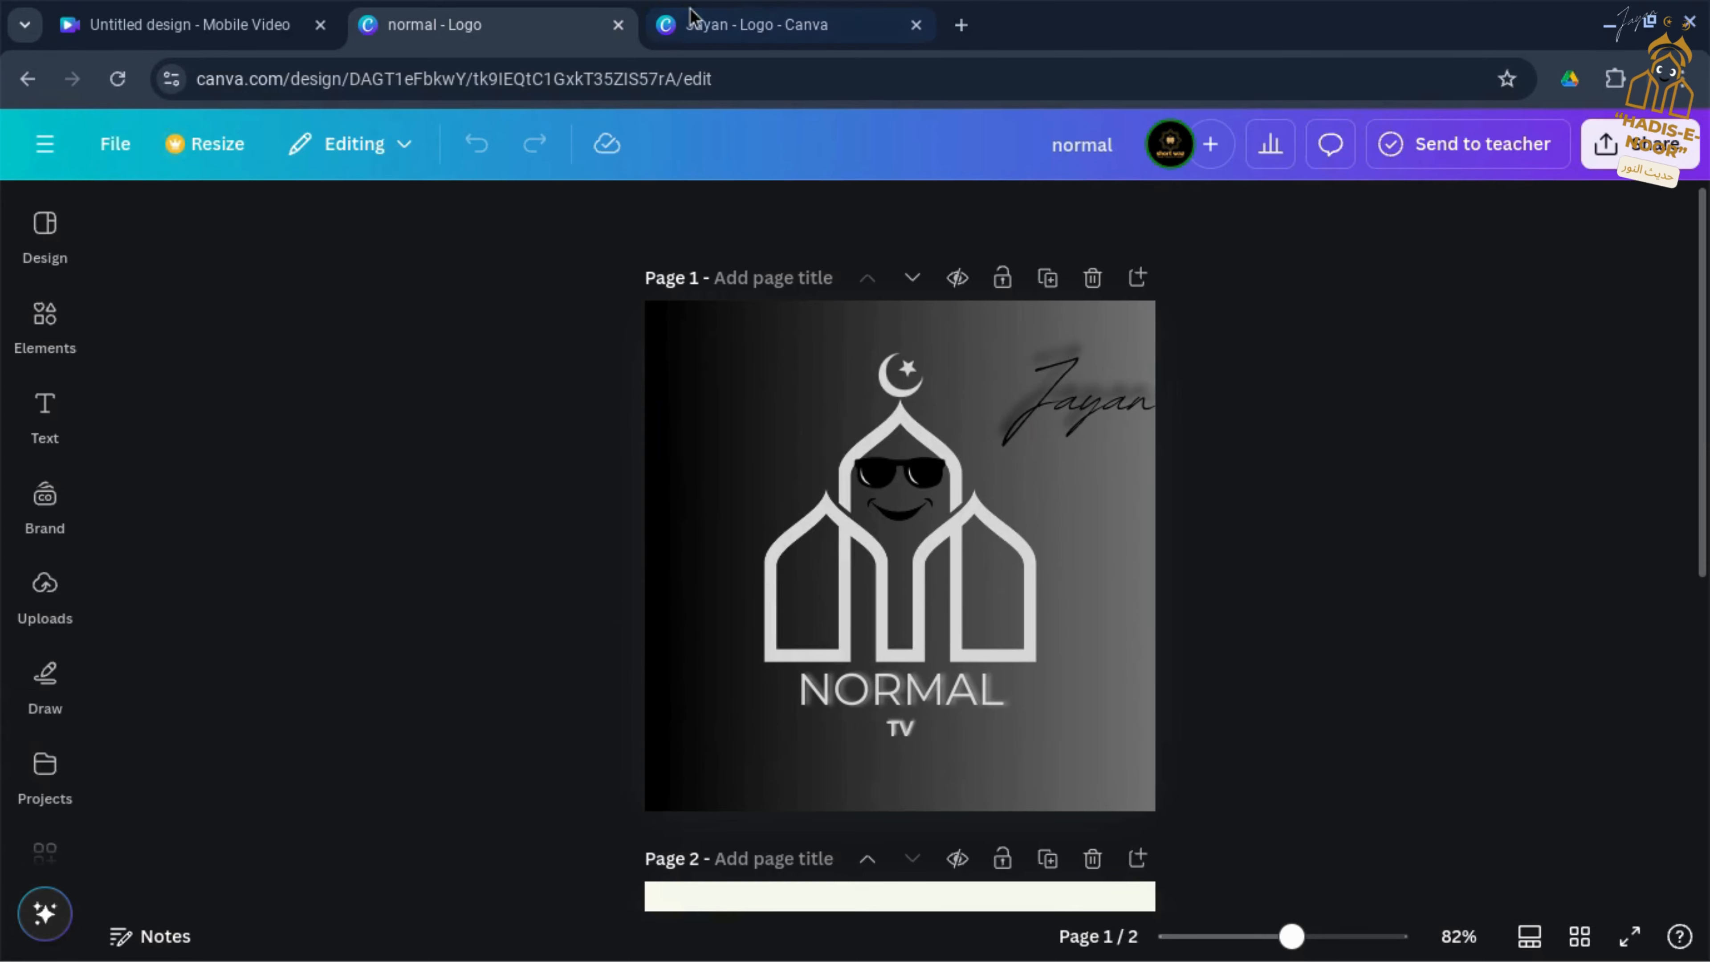
pyautogui.click(690, 22)
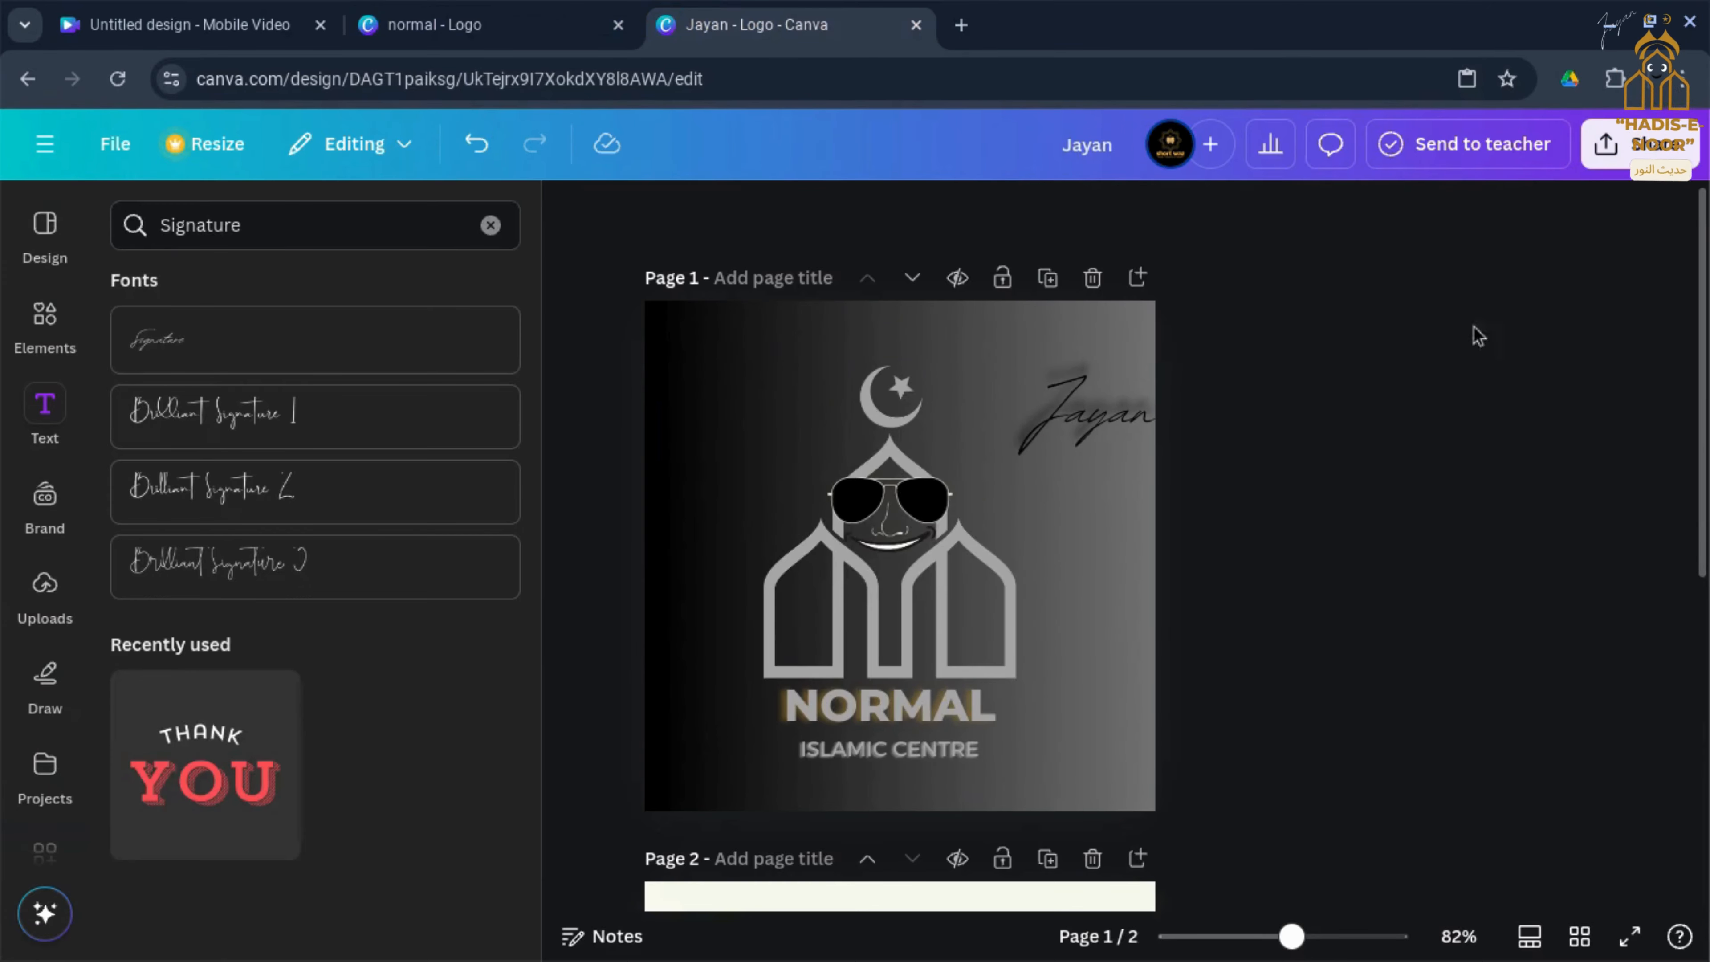
# Step: Download both pages of the logo design as PNG at size 1 (500 × 500 px), and dismiss the download notice
pyautogui.click(1671, 139)
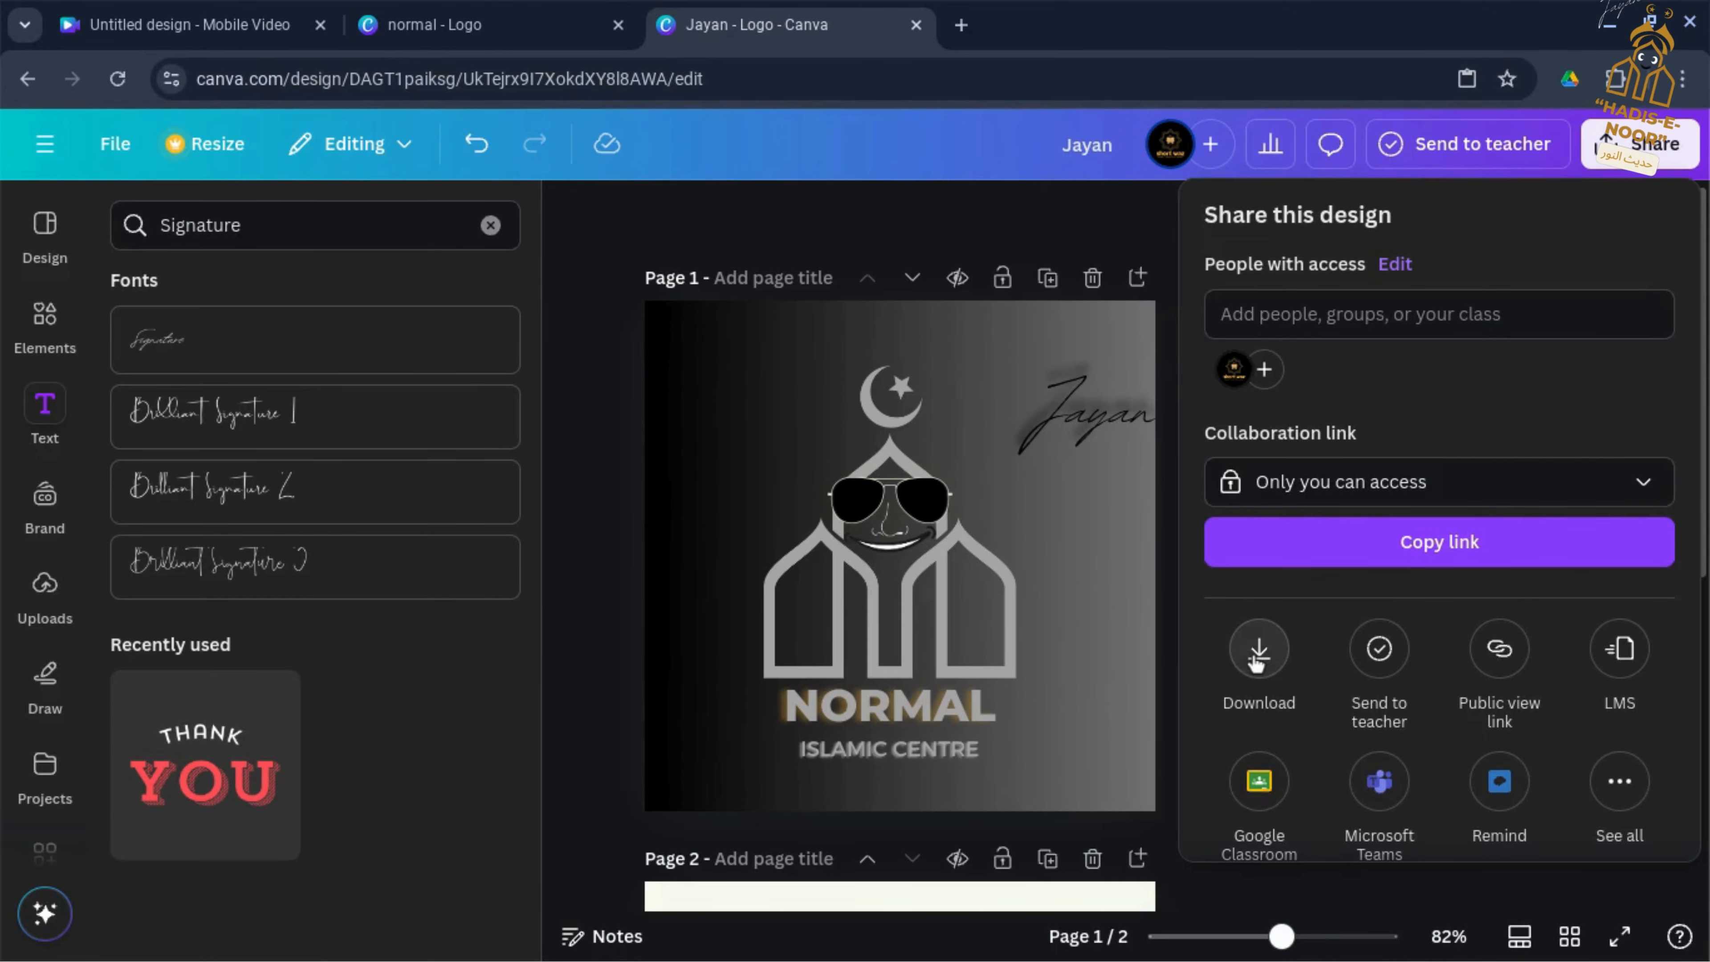
pyautogui.click(1256, 664)
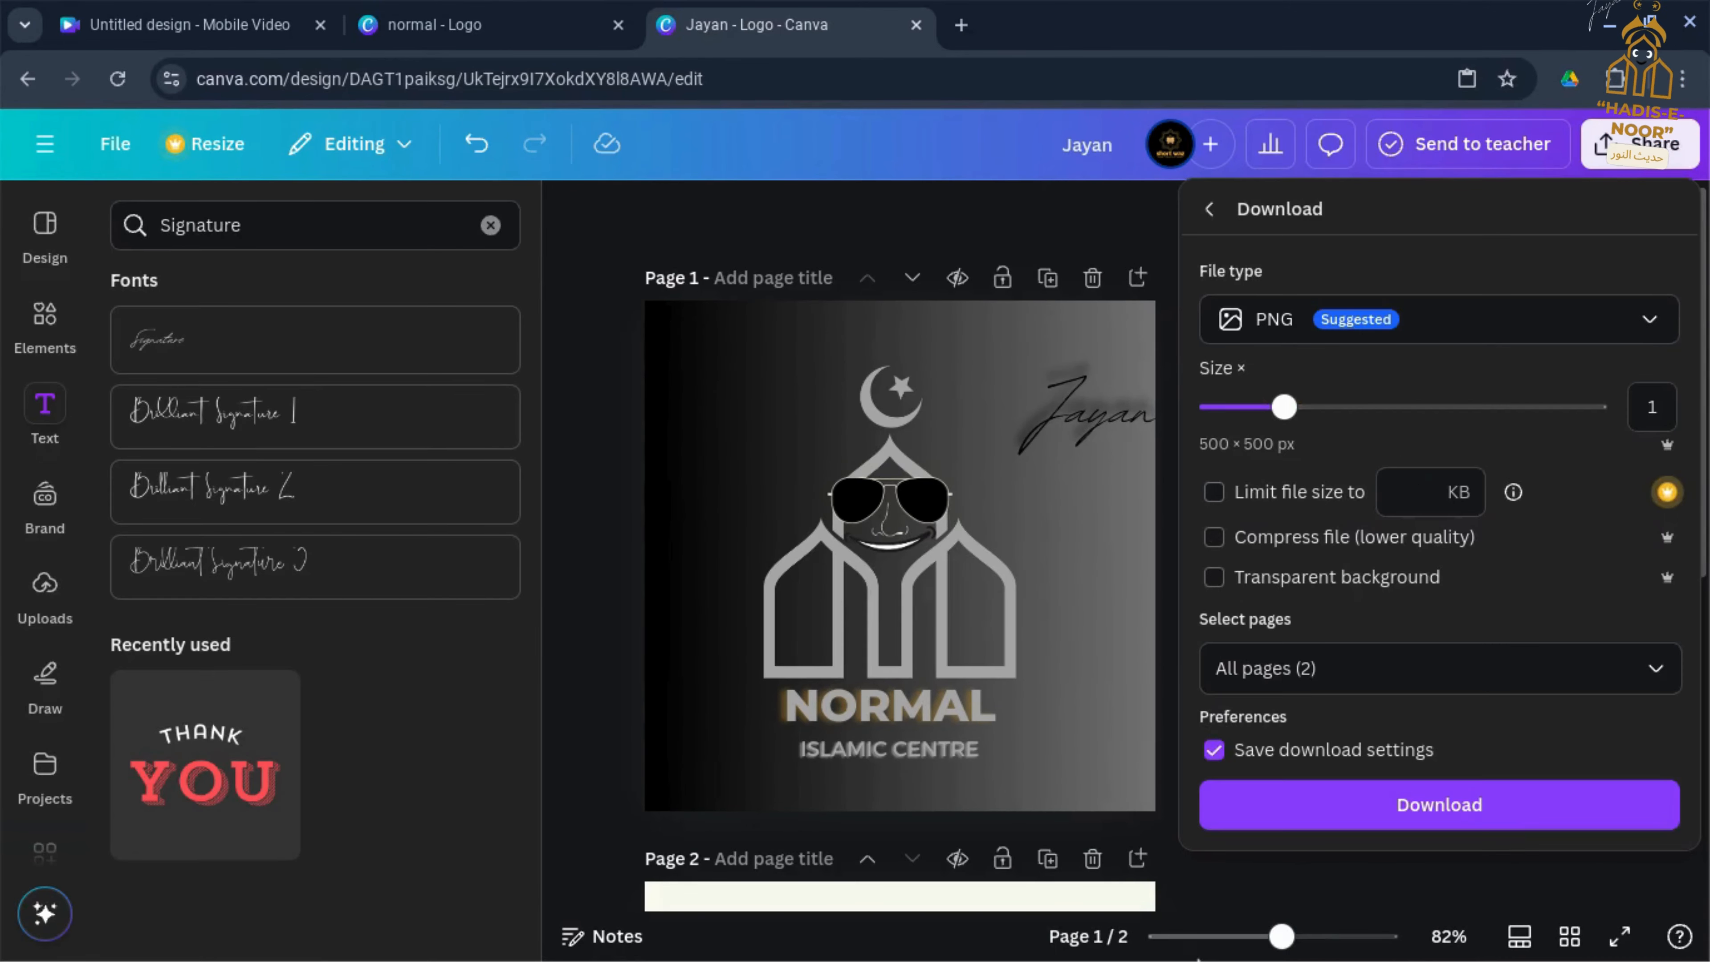
pyautogui.click(1320, 826)
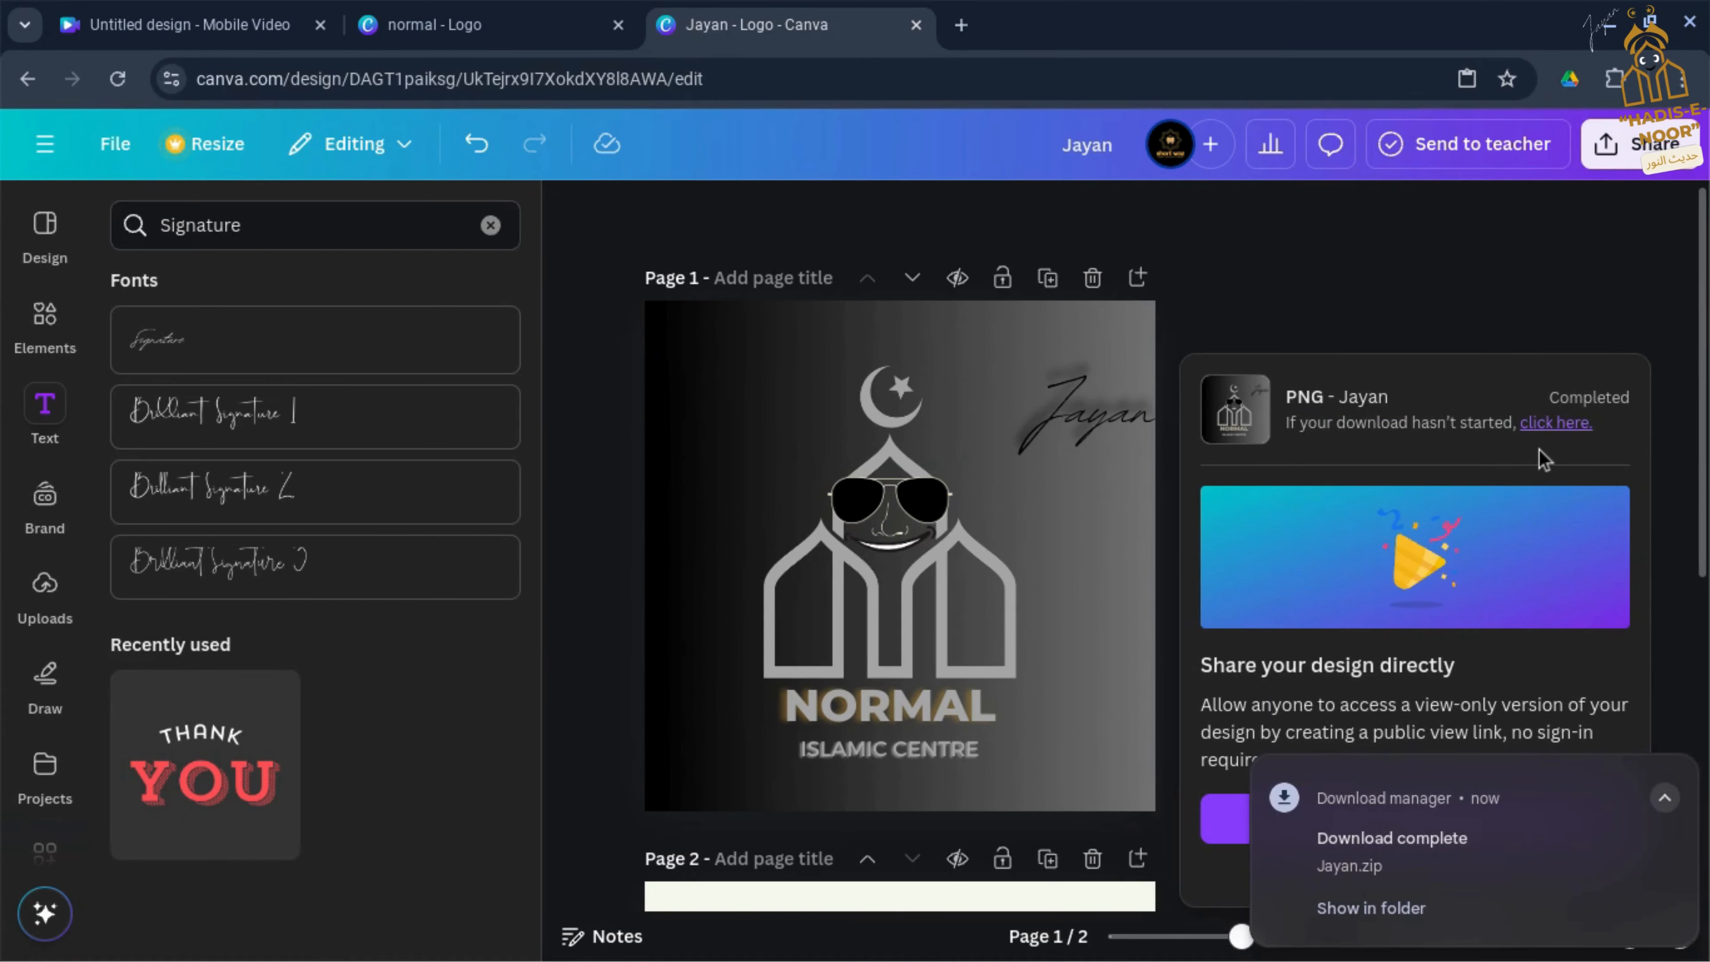
pyautogui.click(1235, 227)
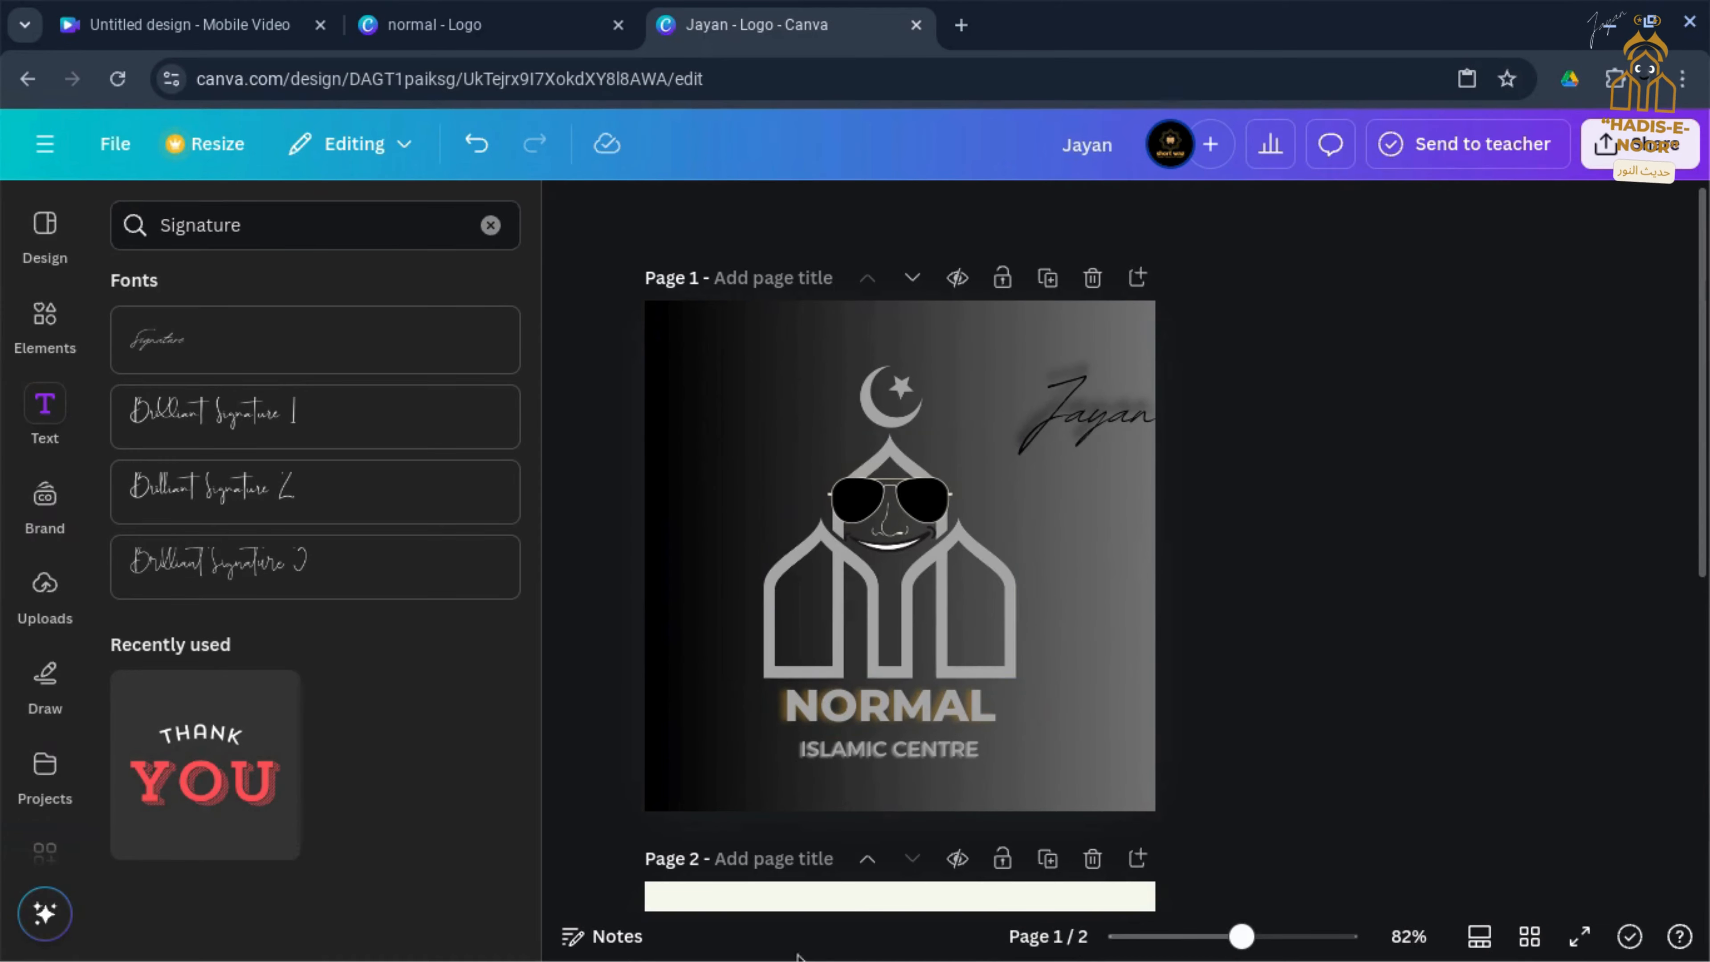
pyautogui.moveTo(1225, 959)
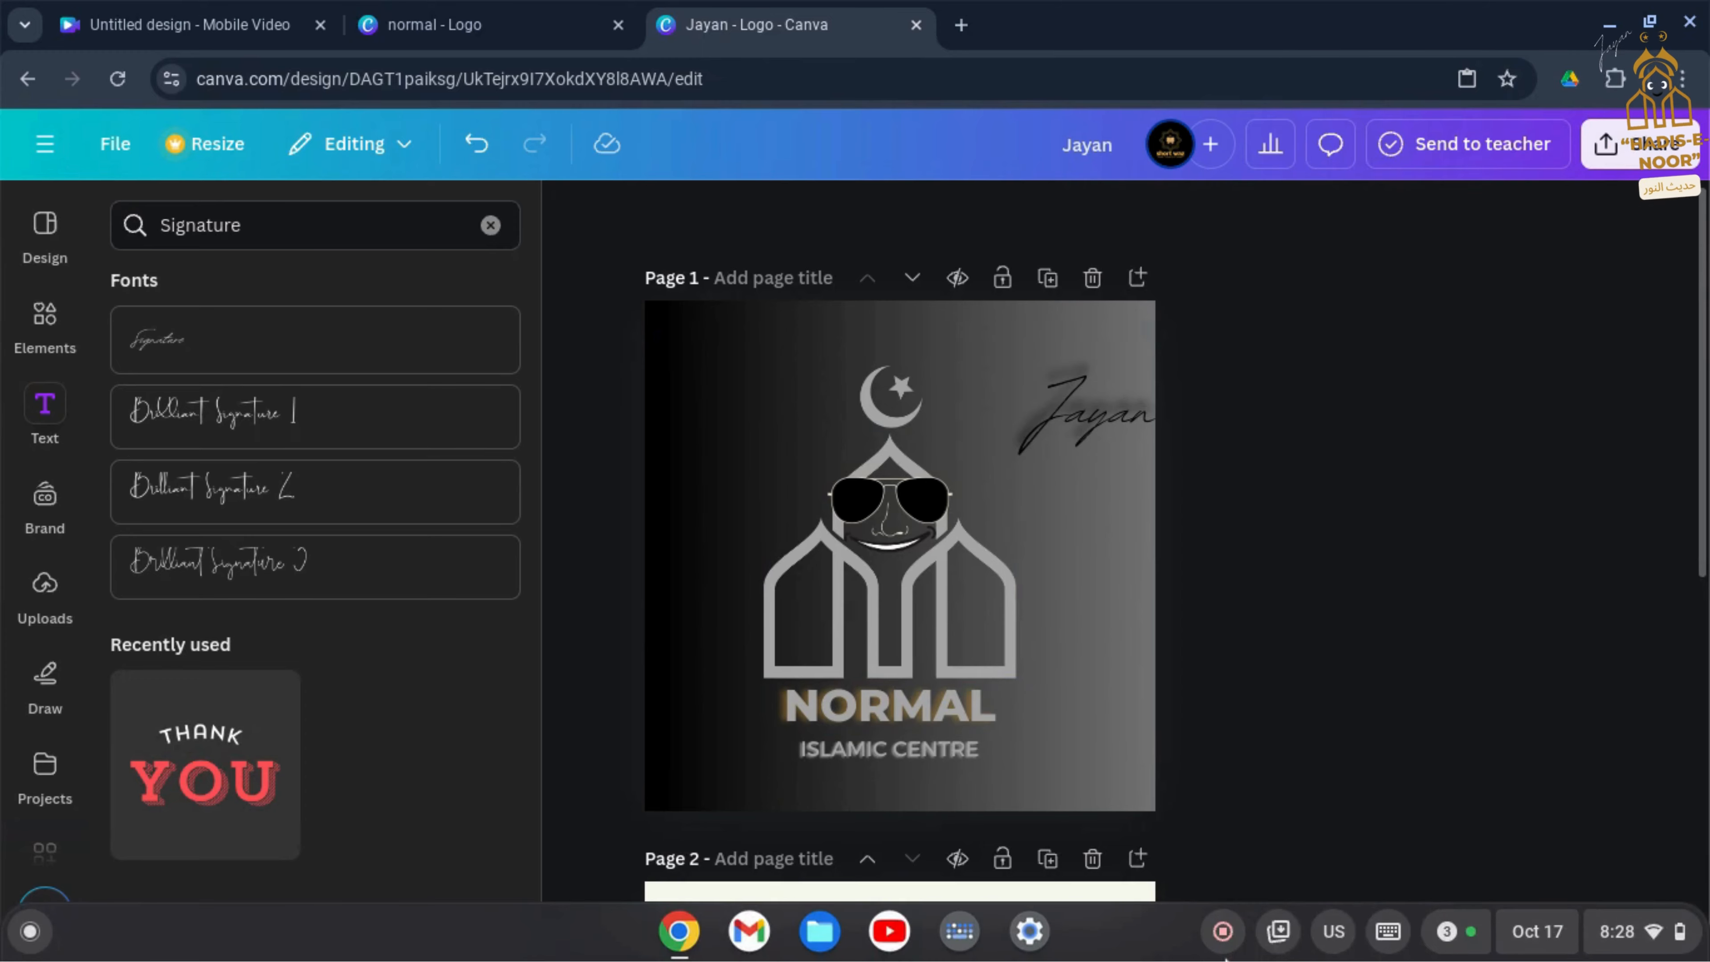